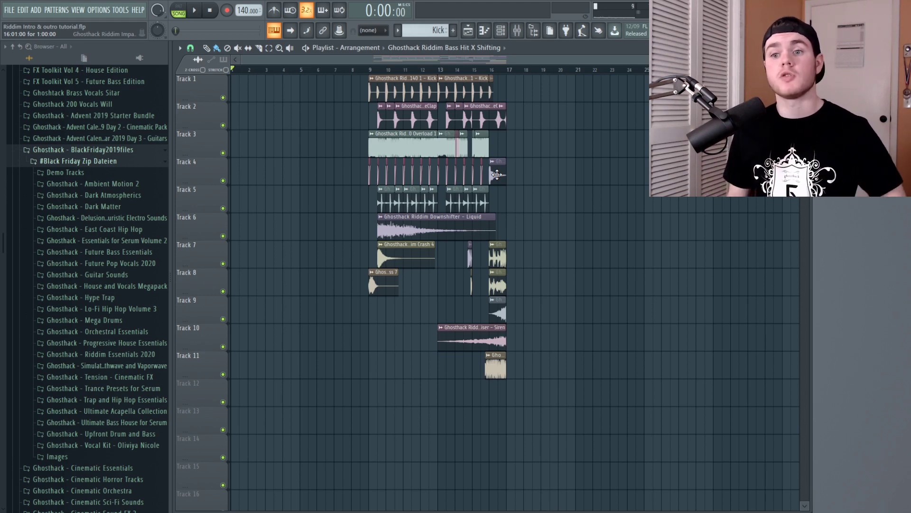
# Play back the drop between bars 9 and 17 as a time selection and clear the selection.
pyautogui.click(371, 69)
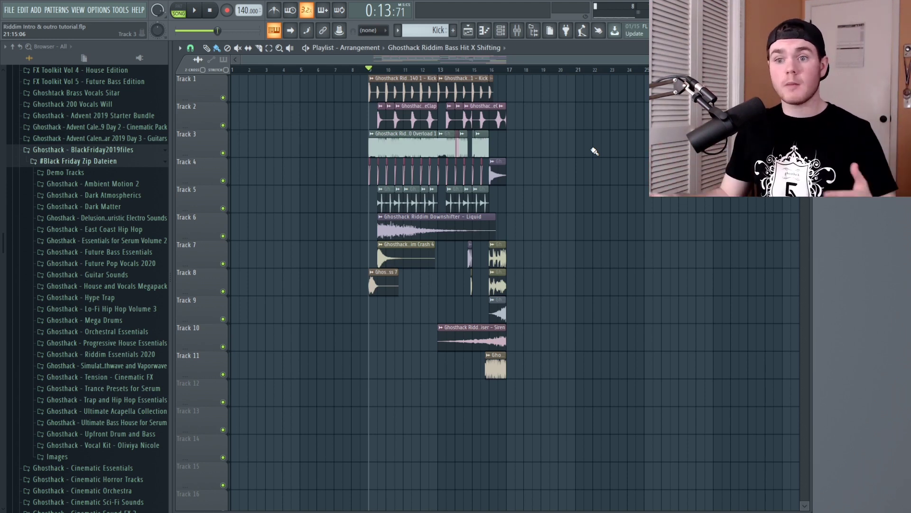
pyautogui.scroll(3, 418, 120)
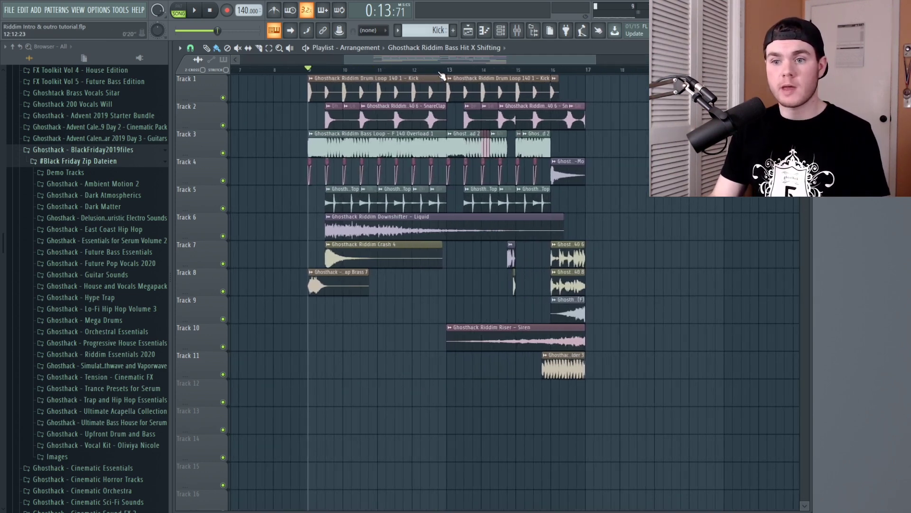
pyautogui.scroll(2, 437, 75)
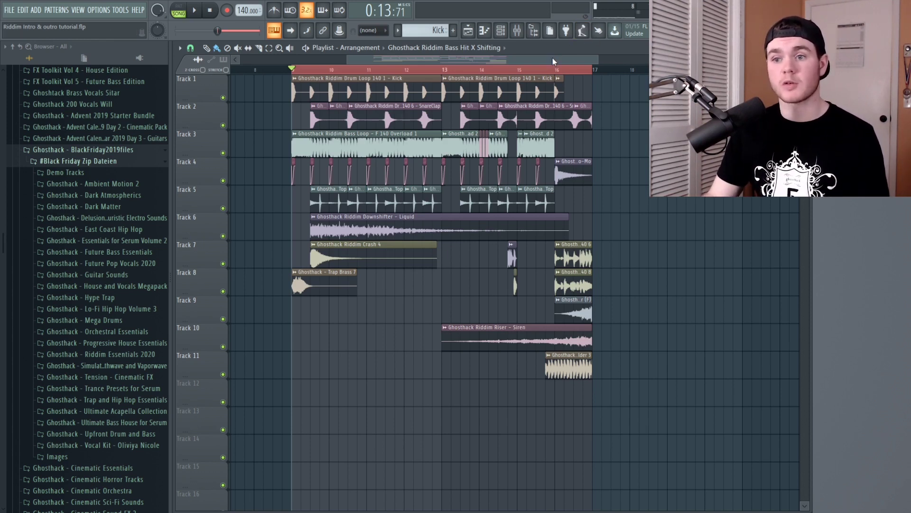
pyautogui.press('space')
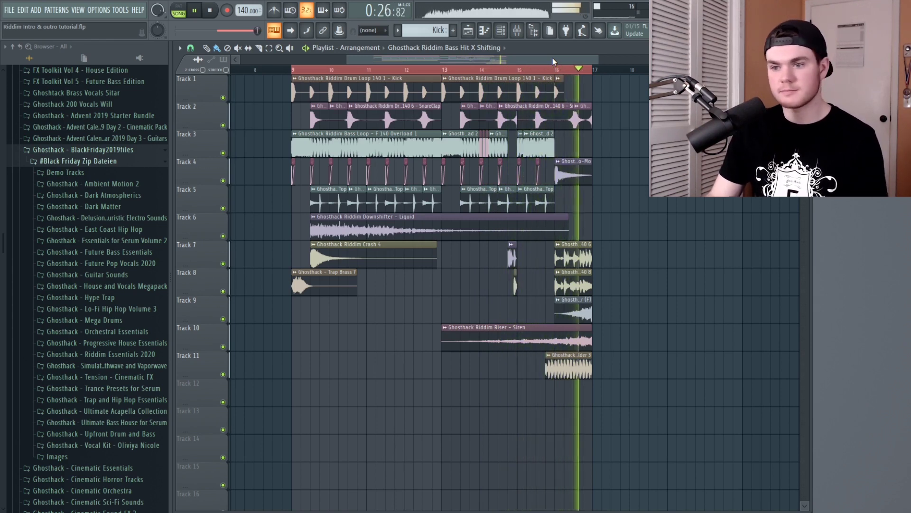
pyautogui.press('space')
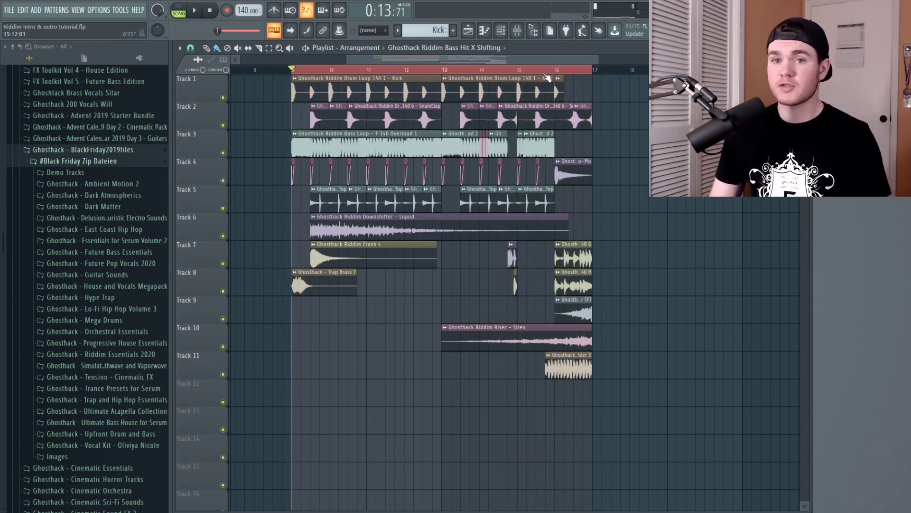
pyautogui.scroll(-2, 546, 74)
pyautogui.scroll(-2, 546, 74)
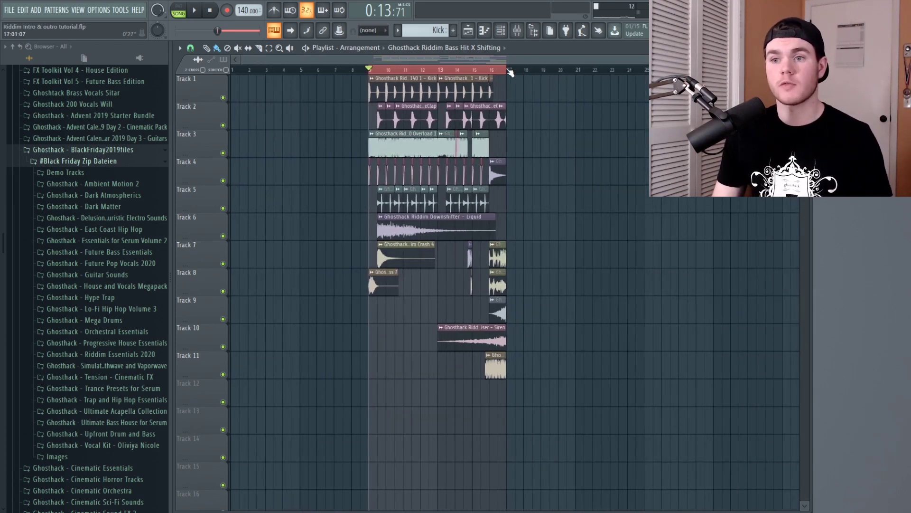
pyautogui.moveTo(369, 71); pyautogui.dragTo(389, 71)
pyautogui.click(389, 71)
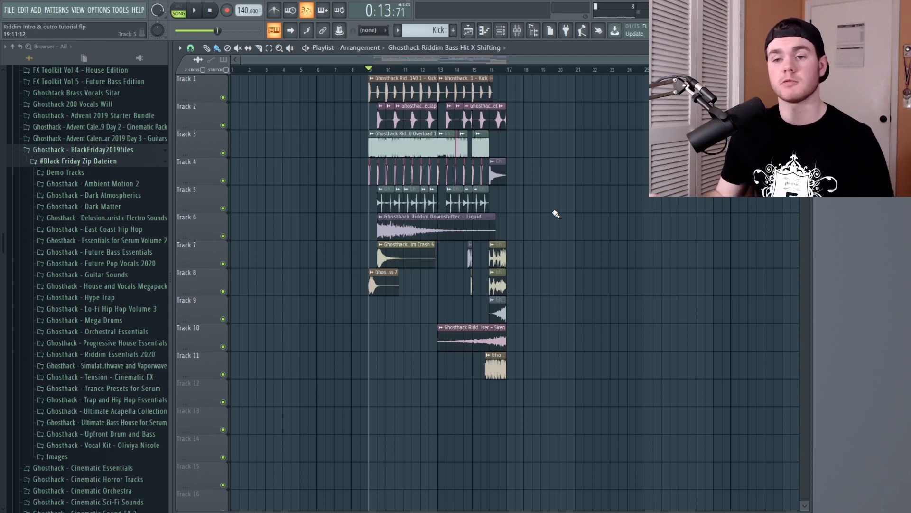
# Select all the drop clips on Tracks 1 to 11 and move them so the drop starts at bar 17.
pyautogui.keyDown('ctrl'); pyautogui.moveTo(579, 427); pyautogui.dragTo(366, 75); pyautogui.keyUp('ctrl')
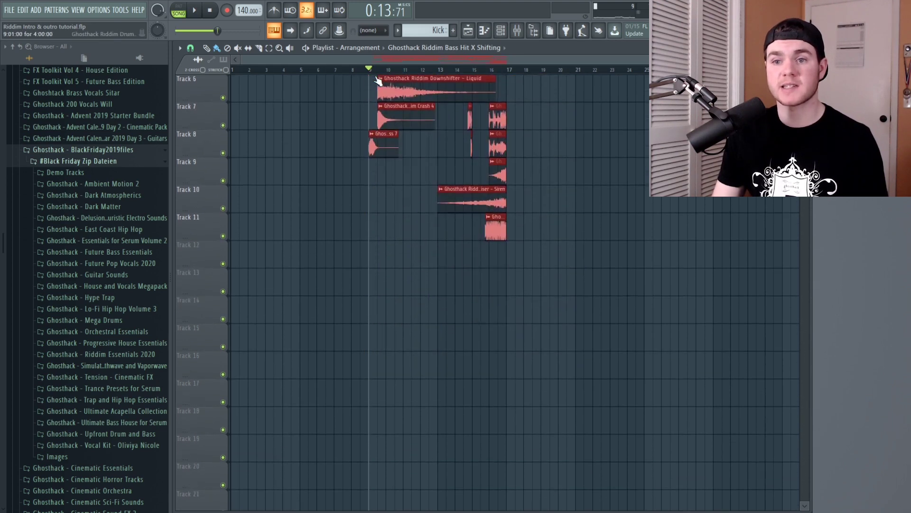
pyautogui.moveTo(382, 85)
pyautogui.keyDown('shift'); pyautogui.mouseDown()
pyautogui.moveTo(821, 83)
pyautogui.moveTo(486, 82)
pyautogui.moveTo(557, 85)
pyautogui.mouseUp(); pyautogui.keyUp('shift')
pyautogui.scroll(-3, 557, 86)
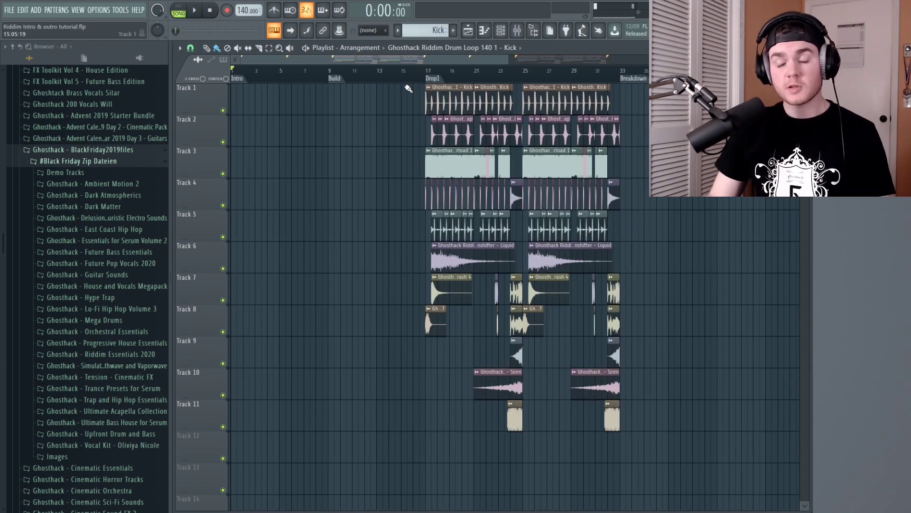
# Copy the Ghosthack Riddim Impact - Slo-Mo clip to the start of the intro on Track 4 and play it.
pyautogui.moveTo(614, 198); pyautogui.dragTo(236, 194)
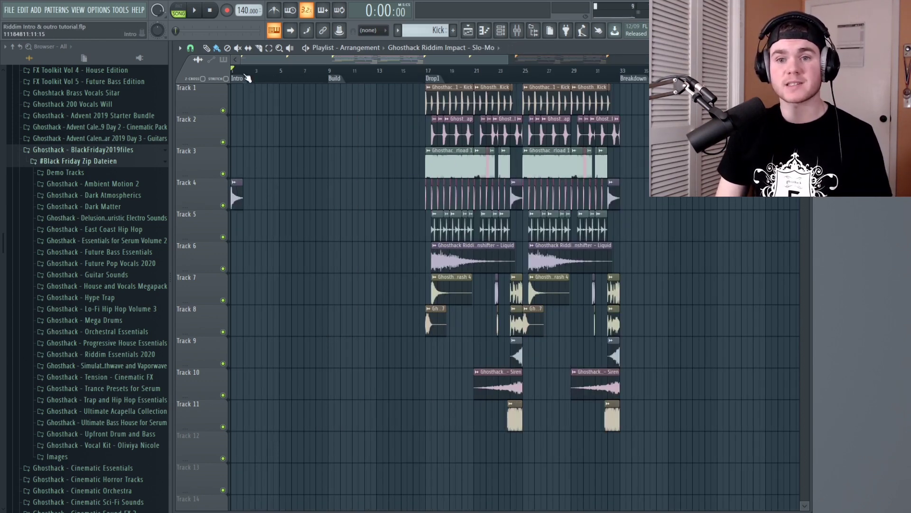
pyautogui.scroll(4, 247, 78)
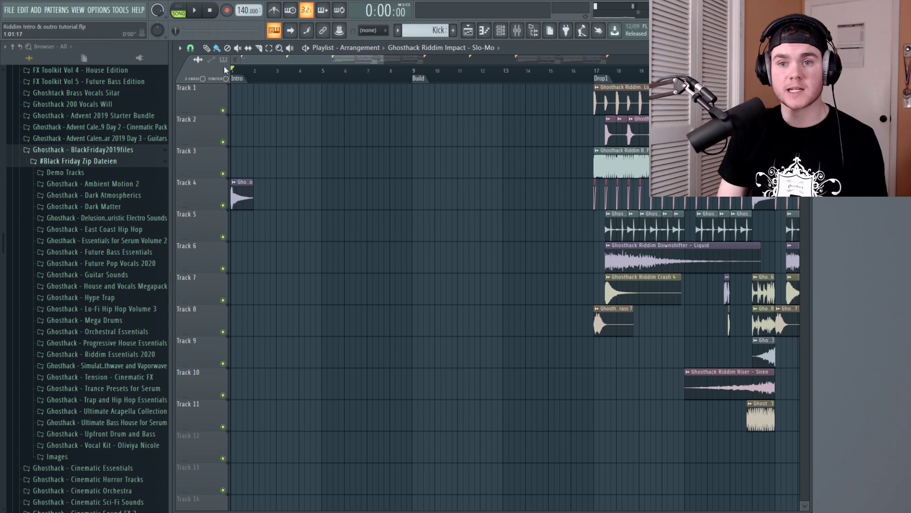
pyautogui.press('space')
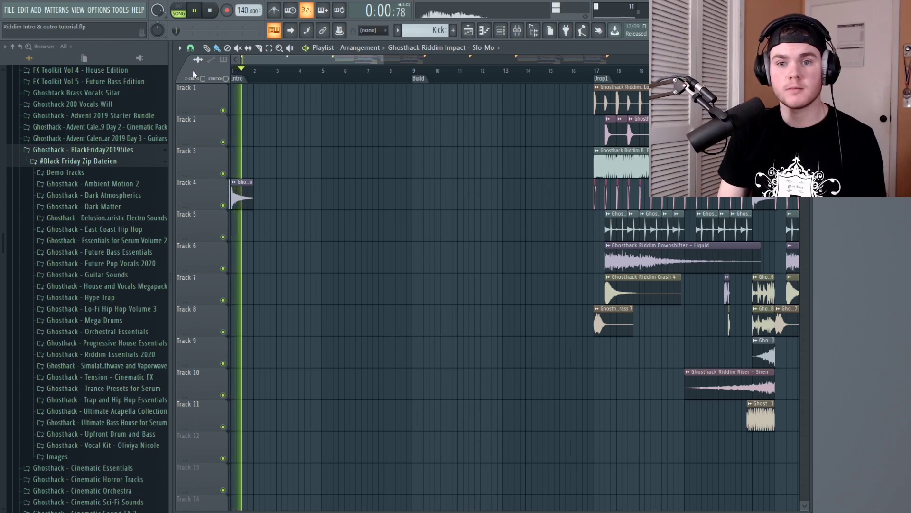
pyautogui.press('space')
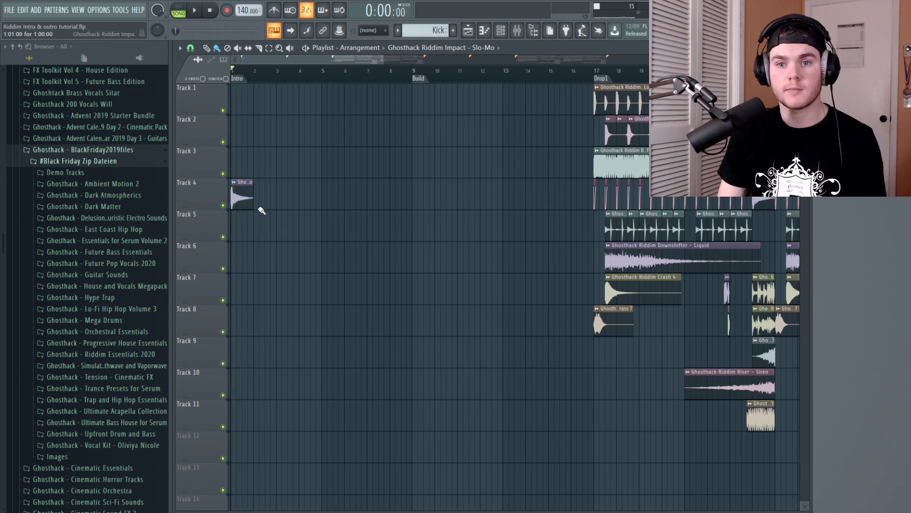
# Make the intro's Slo-Mo impact clip unique and turn down its fade-out in the channel settings.
pyautogui.click(234, 182)
pyautogui.click(252, 256)
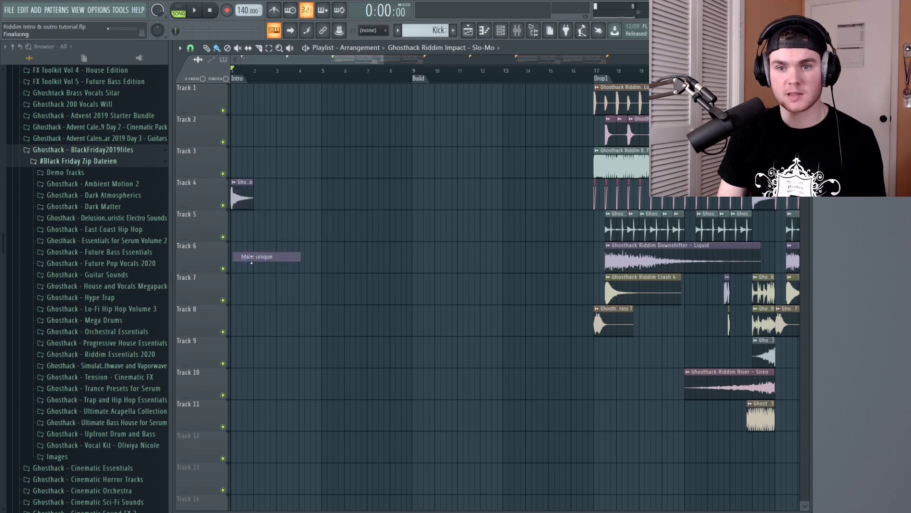
pyautogui.doubleClick(241, 205)
pyautogui.moveTo(401, 228); pyautogui.dragTo(401, 247)
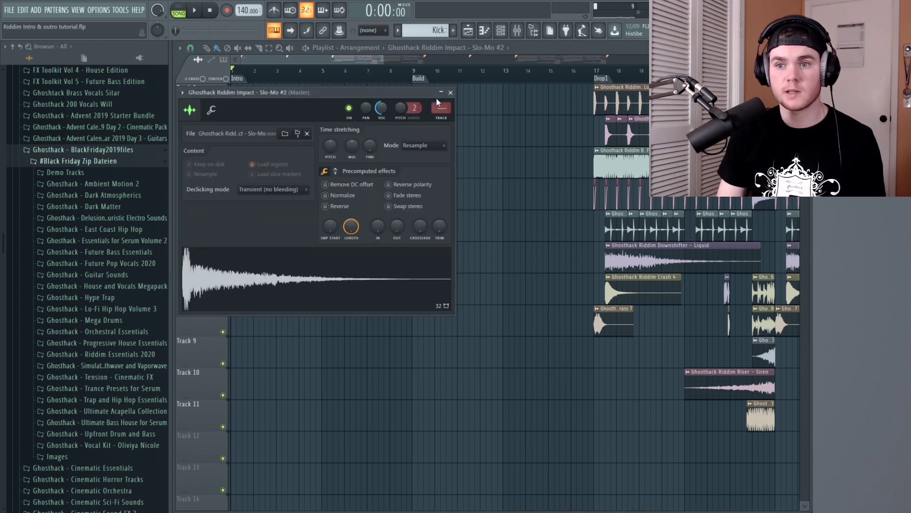
pyautogui.click(450, 92)
# Play the intro impact and extend its clip to four bars, ending at bar 5.
pyautogui.press('space')
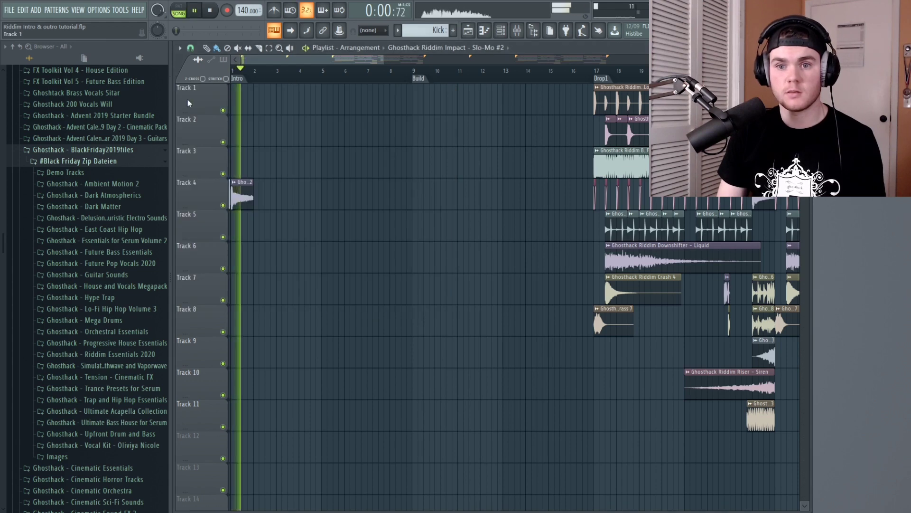
pyautogui.moveTo(253, 192); pyautogui.dragTo(323, 192)
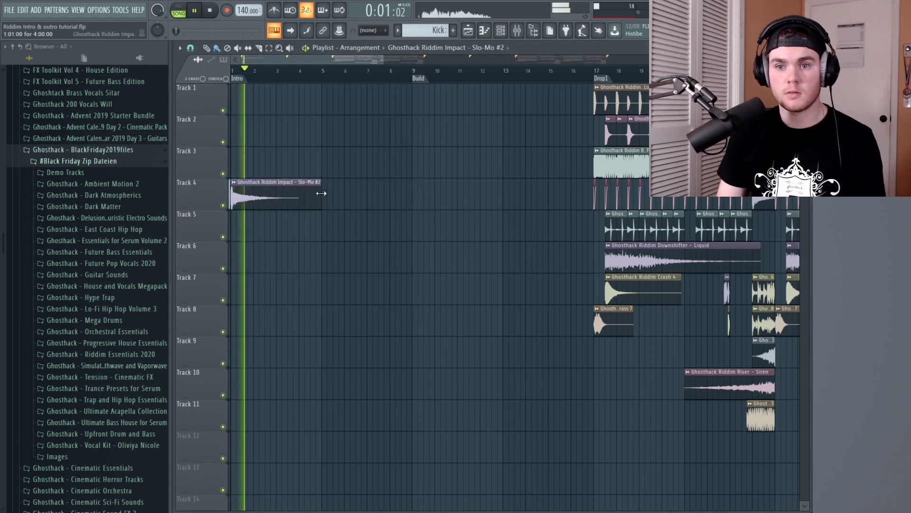
pyautogui.press('space')
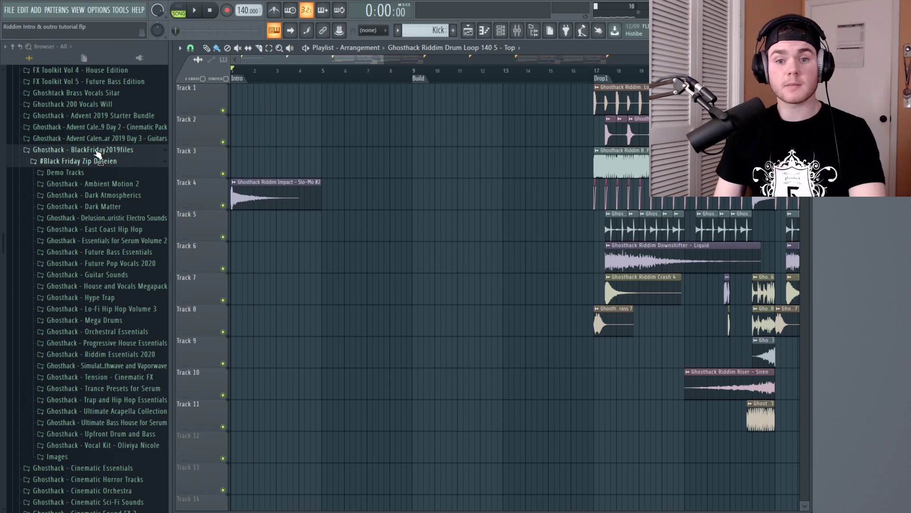
# Place the East Coast Hip Hop one-shot GH_ECH_90_Loop 10_Hi Hat_Gm on Track 5 at step 9 of bar 1 and check its channel settings.
pyautogui.click(127, 230)
pyautogui.click(135, 241)
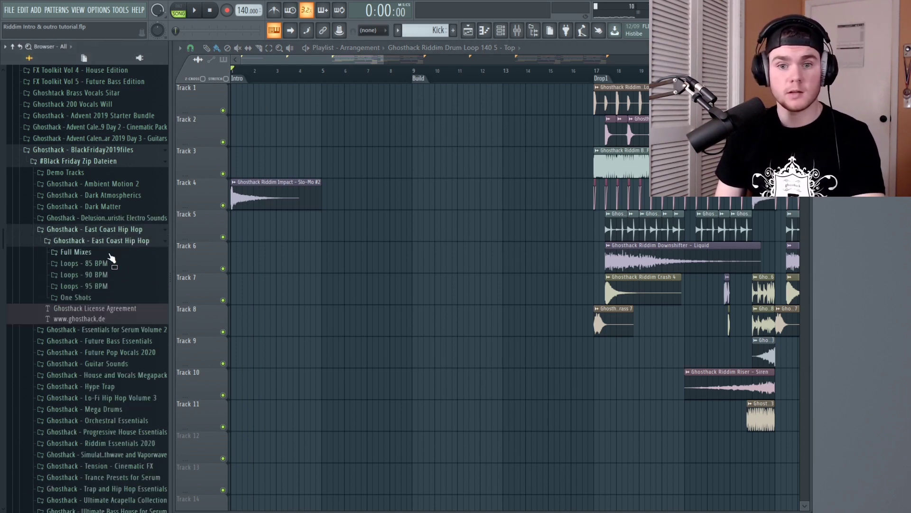
pyautogui.click(116, 298)
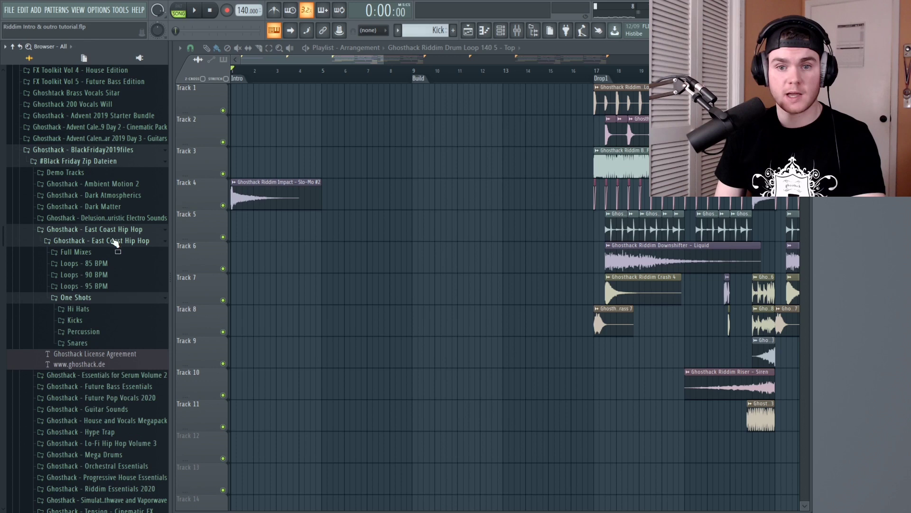
pyautogui.click(98, 309)
pyautogui.scroll(-2, 125, 251)
pyautogui.moveTo(95, 352); pyautogui.dragTo(242, 227)
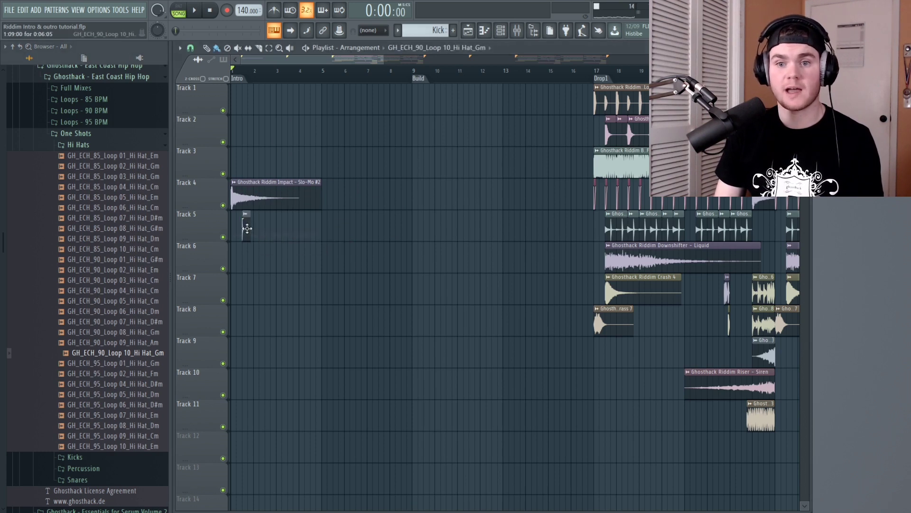
pyautogui.doubleClick(244, 223)
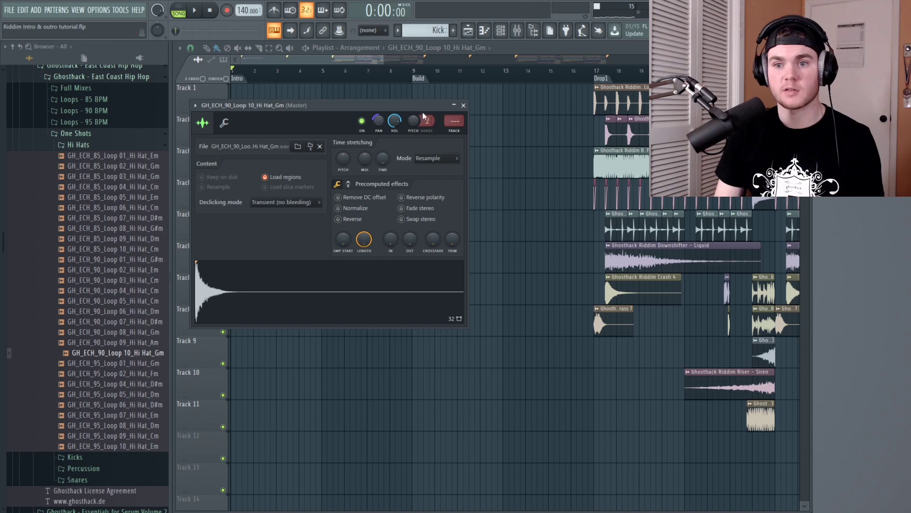
pyautogui.click(463, 105)
# Duplicate the intro hi-hats on Track 5 across the build from bar 9 up to bar 17 and play the arrangement from the start.
pyautogui.scroll(2, 219, 75)
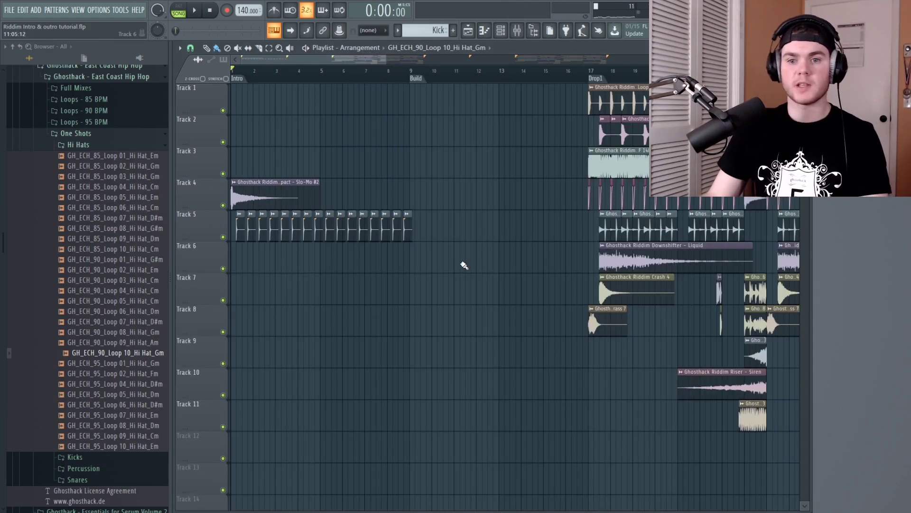
pyautogui.moveTo(461, 268); pyautogui.dragTo(235, 210)
pyautogui.moveTo(321, 227); pyautogui.dragTo(439, 226)
pyautogui.click(236, 70)
pyautogui.moveTo(235, 71); pyautogui.dragTo(203, 68)
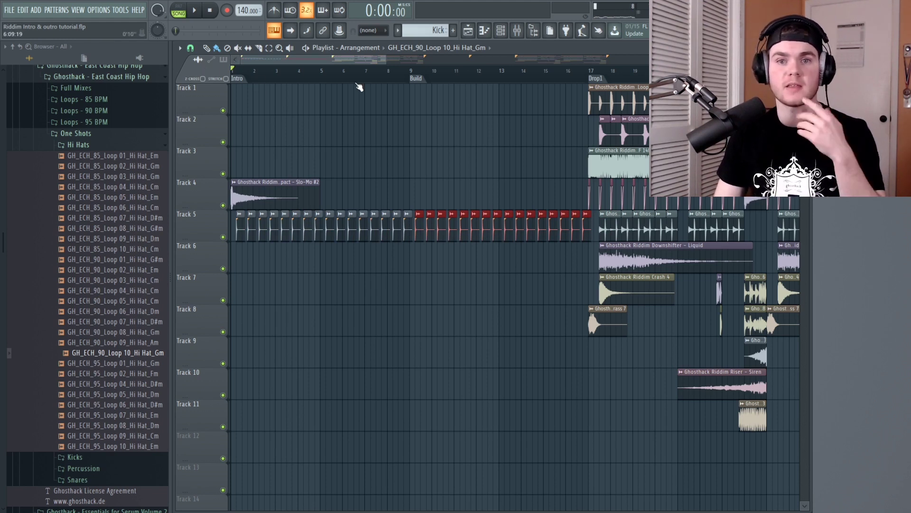
pyautogui.press('space')
pyautogui.moveTo(394, 117); pyautogui.dragTo(381, 137)
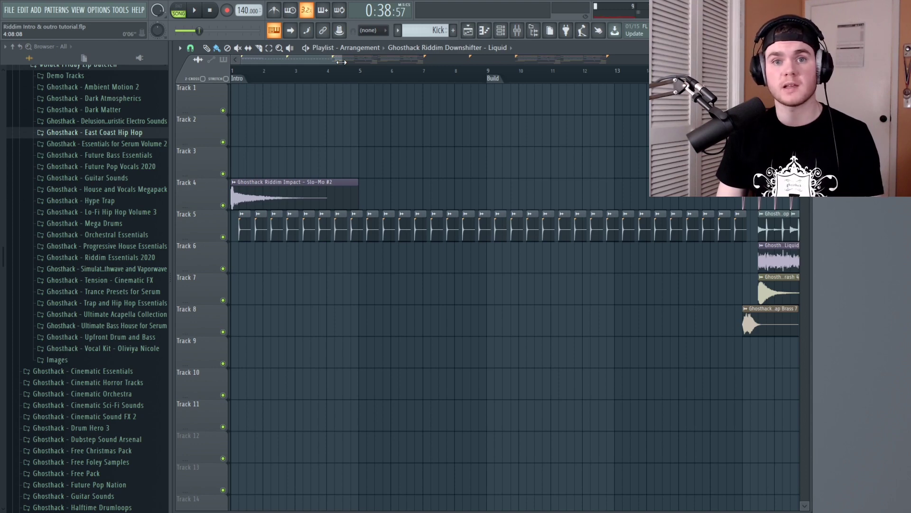
# Solo the bass loop on Track 3, play it from the drop at bar 17, and unsolo it.
pyautogui.moveTo(342, 63); pyautogui.dragTo(424, 63)
pyautogui.click(519, 74)
pyautogui.scroll(3, 572, 78)
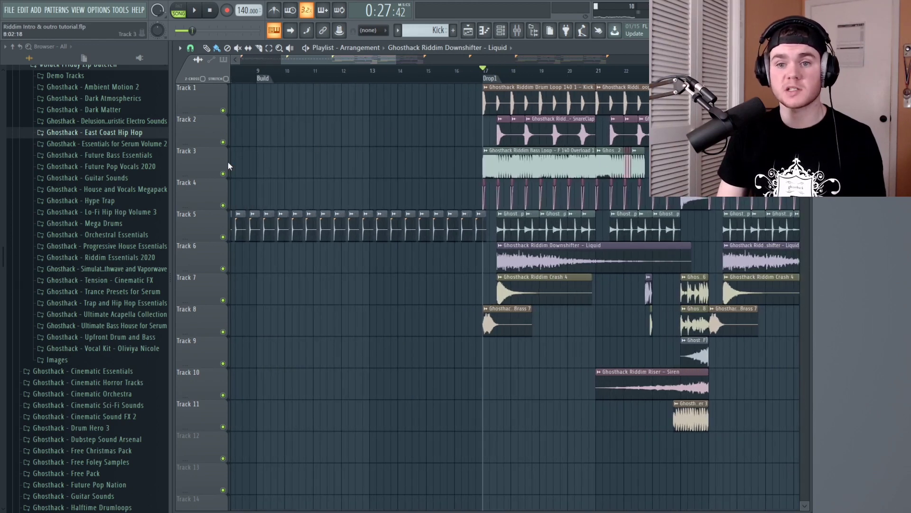
pyautogui.keyDown('ctrl'); pyautogui.click(222, 174); pyautogui.keyUp('ctrl')
pyautogui.press('space')
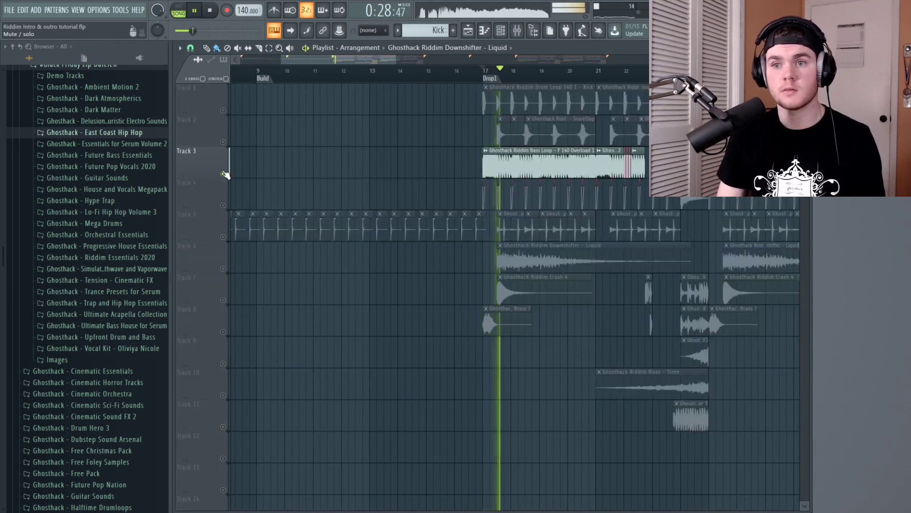
pyautogui.keyDown('ctrl'); pyautogui.click(223, 174); pyautogui.keyUp('ctrl')
pyautogui.press('space')
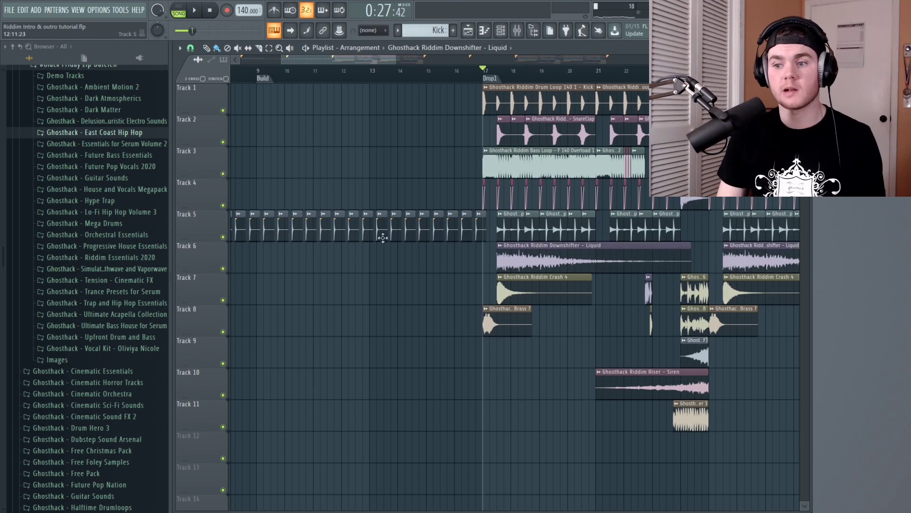
# Solo Track 9 and play its clip from bar 24.
pyautogui.keyDown('ctrl'); pyautogui.click(223, 364); pyautogui.keyUp('ctrl')
pyautogui.click(681, 70)
pyautogui.press('space')
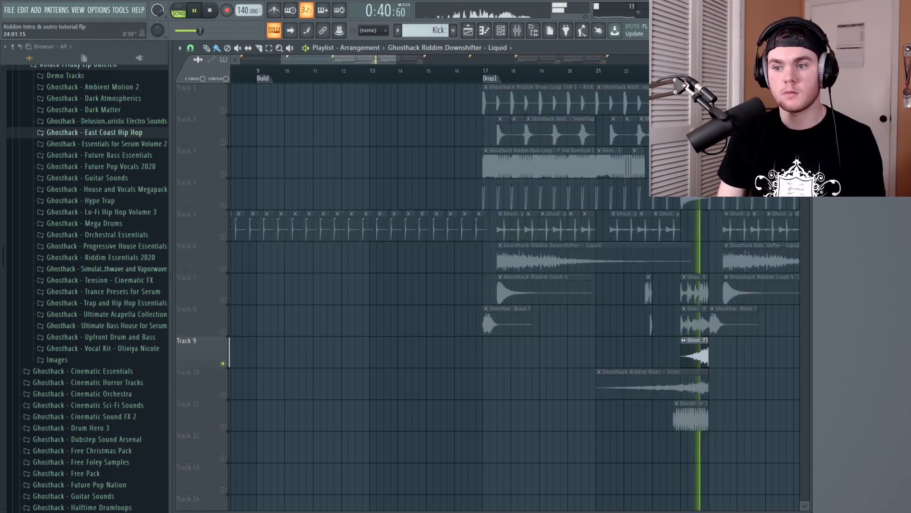
pyautogui.press('space')
# Solo the brass on Track 8 and play it from bar 17, briefly together with the Track 3 bass, and restore all tracks.
pyautogui.click(489, 78)
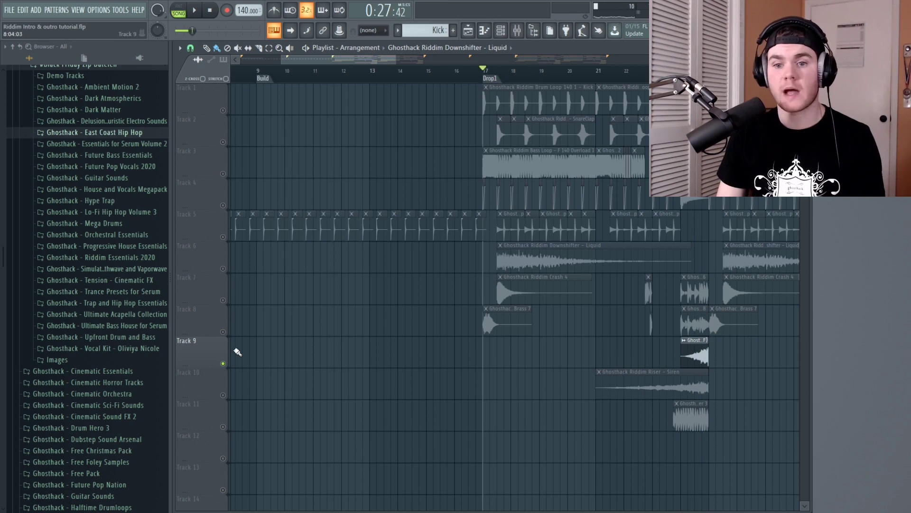
pyautogui.keyDown('ctrl'); pyautogui.click(223, 332); pyautogui.keyUp('ctrl')
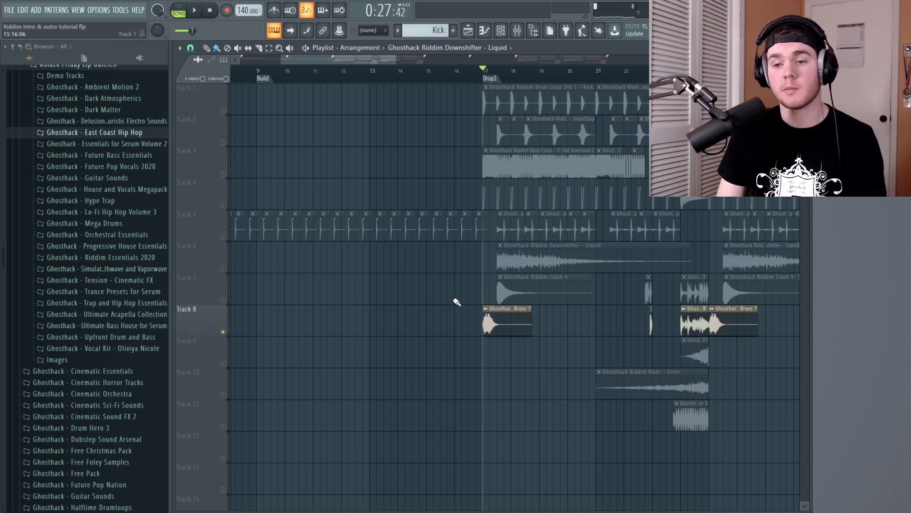
pyautogui.press('space')
pyautogui.click(223, 174)
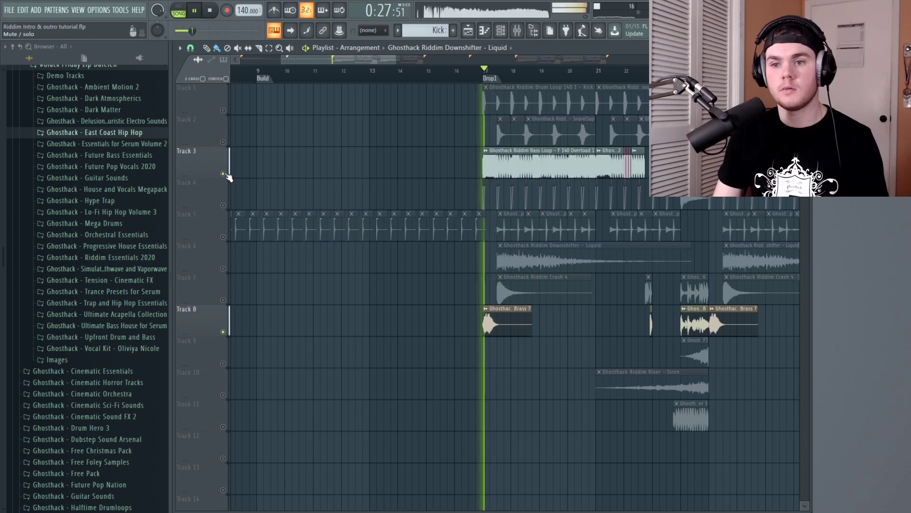
pyautogui.click(223, 174)
pyautogui.press('space')
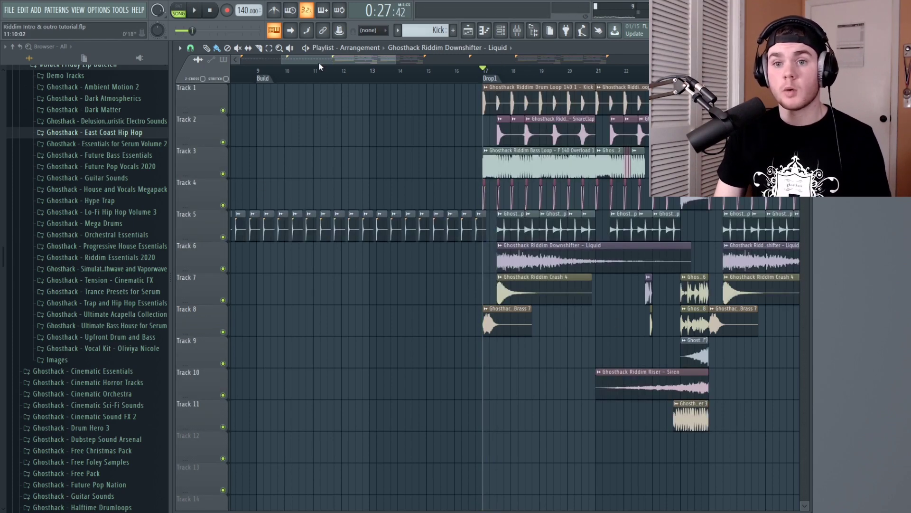
pyautogui.moveTo(315, 61); pyautogui.dragTo(283, 61)
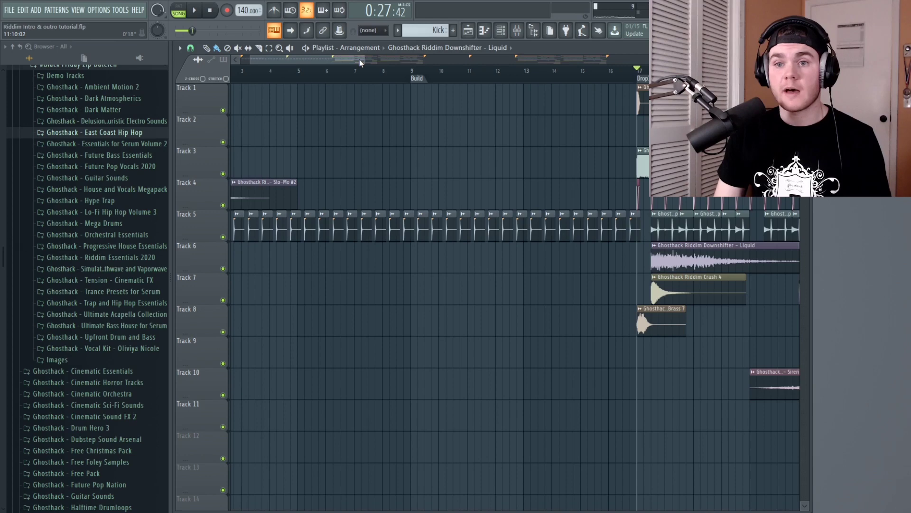
pyautogui.moveTo(361, 60); pyautogui.dragTo(400, 60)
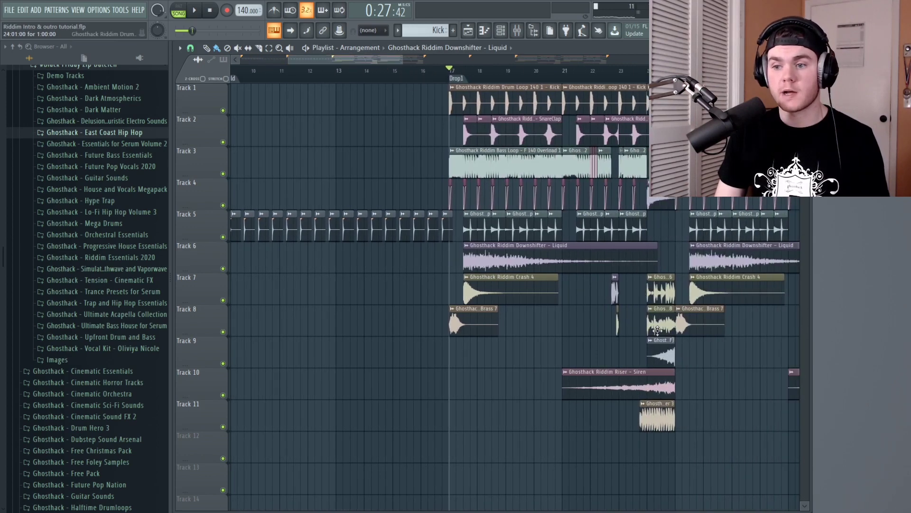
# Place a copy of the Choir riser on Track 9 at bar 4 and make it a unique clip.
pyautogui.moveTo(352, 356); pyautogui.dragTo(335, 347)
pyautogui.click(318, 340)
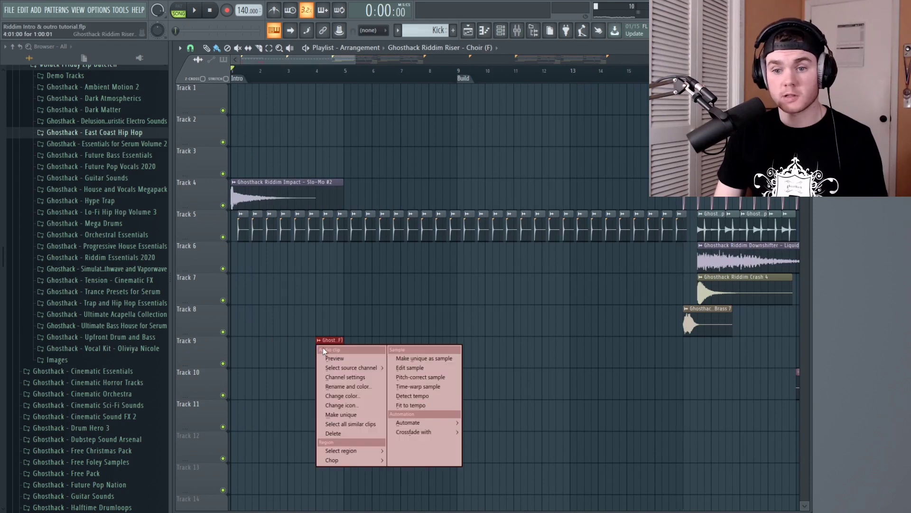
pyautogui.click(345, 415)
# Reset the unique Choir riser sample's start offset and fade-in, and extend its clip back to span bars 1 to 5.
pyautogui.doubleClick(332, 357)
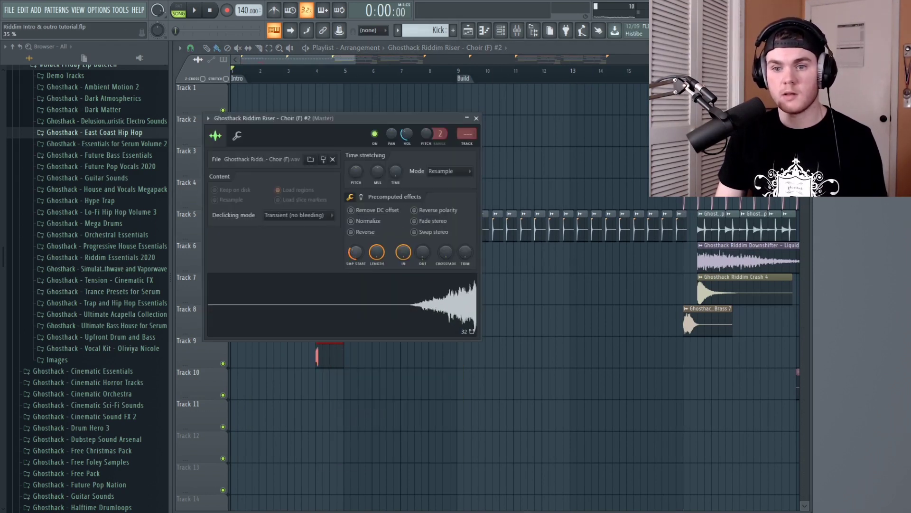
pyautogui.moveTo(377, 252); pyautogui.dragTo(405, 294)
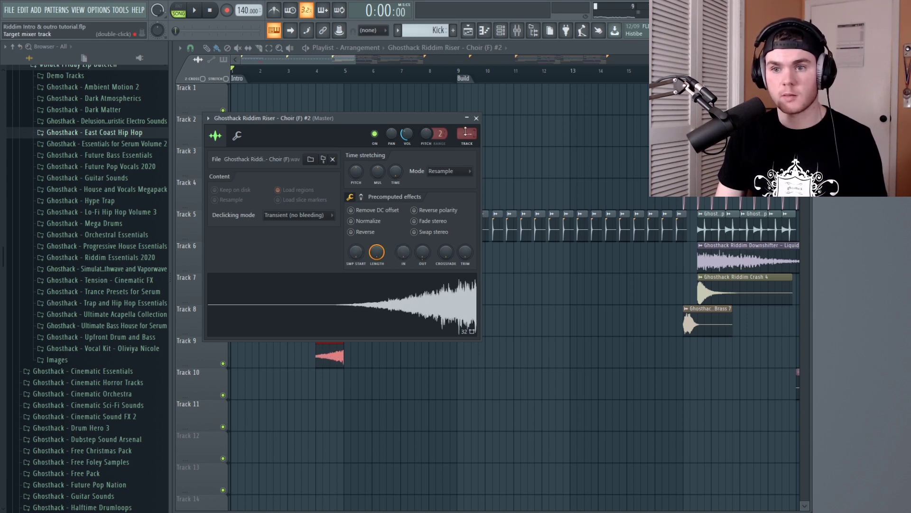
pyautogui.click(476, 118)
pyautogui.moveTo(317, 354); pyautogui.dragTo(204, 366)
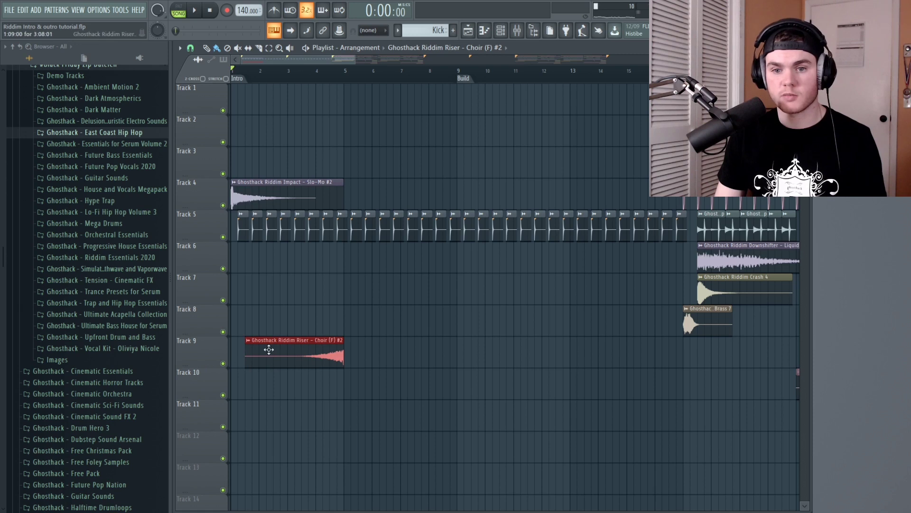
pyautogui.moveTo(343, 351)
pyautogui.mouseDown()
pyautogui.moveTo(380, 347)
pyautogui.moveTo(358, 361)
pyautogui.mouseUp()
pyautogui.moveTo(351, 355); pyautogui.dragTo(337, 355)
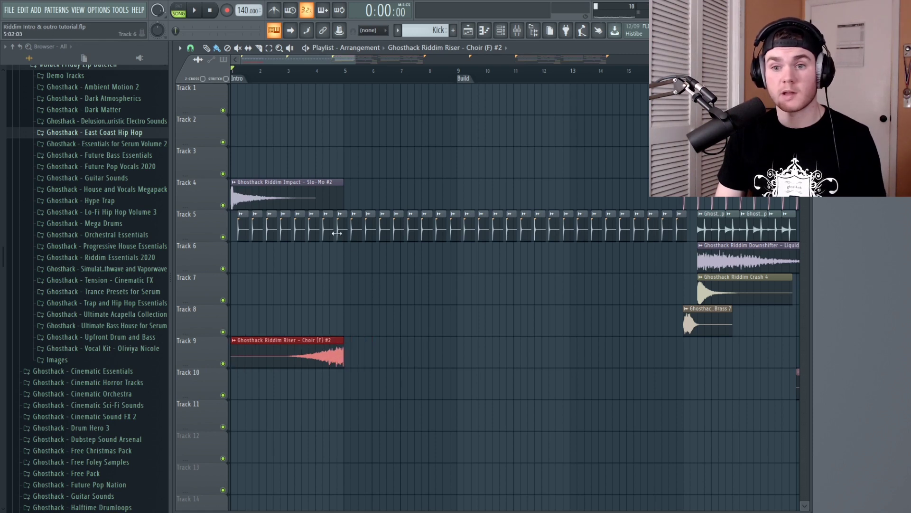
# Duplicate the Slo-Mo #2 impact on Track 4 at bar 5 and play the intro.
pyautogui.click(306, 197)
pyautogui.moveTo(361, 195); pyautogui.dragTo(345, 196)
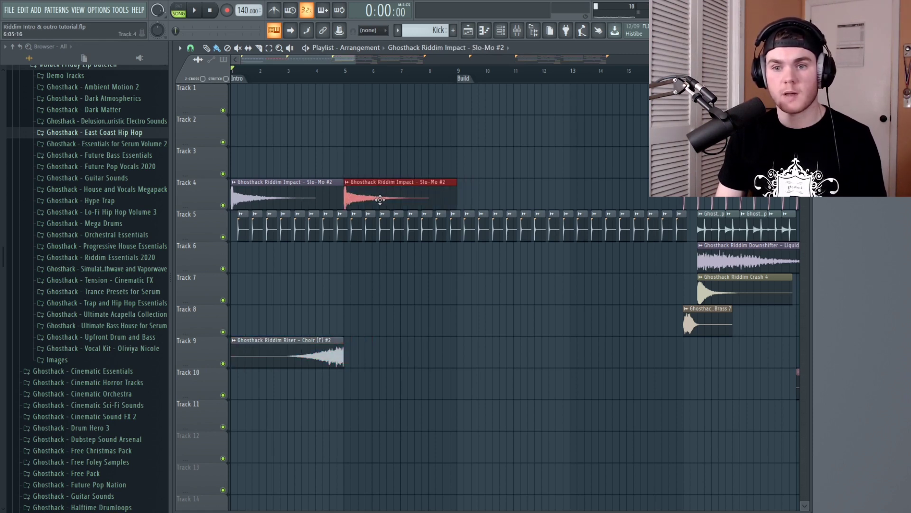
pyautogui.press('space')
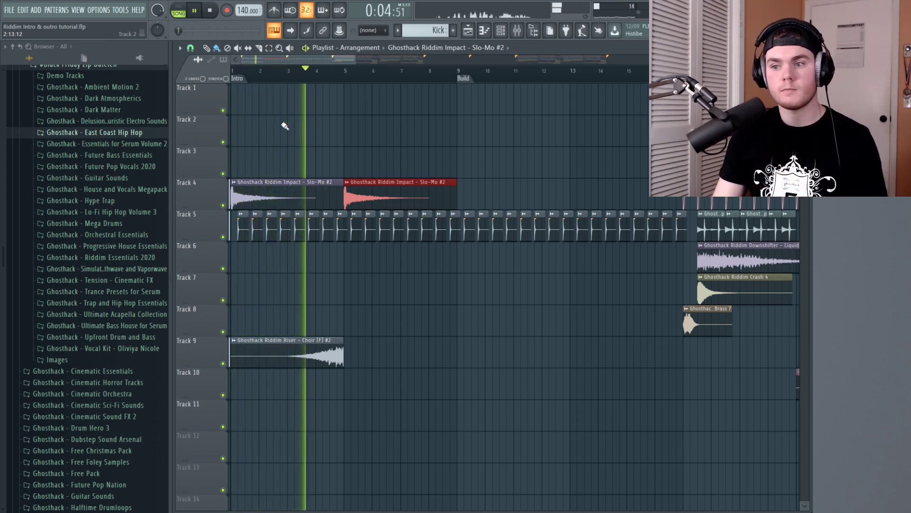
pyautogui.click(536, 373)
pyautogui.rightClick(536, 373)
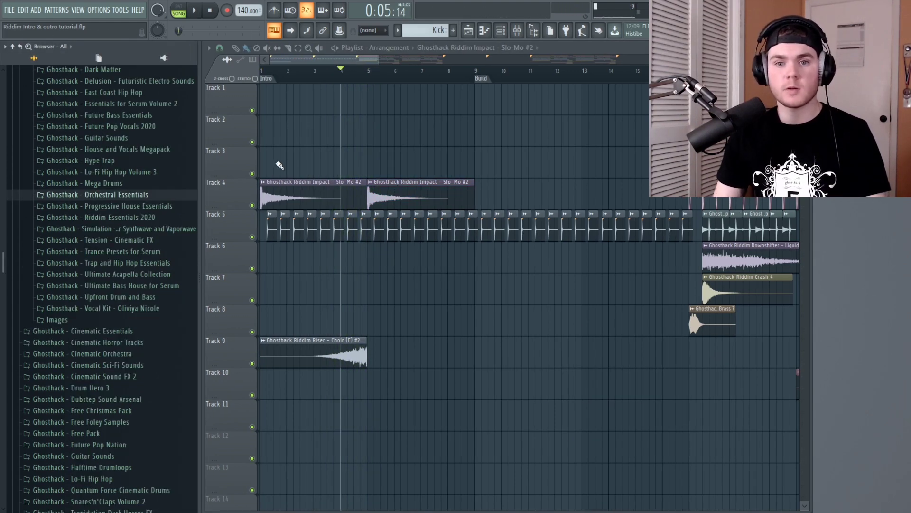
# Open the Horns one-shots folder of the Ghosthack Orchestral Essentials pack.
pyautogui.click(135, 195)
pyautogui.click(142, 207)
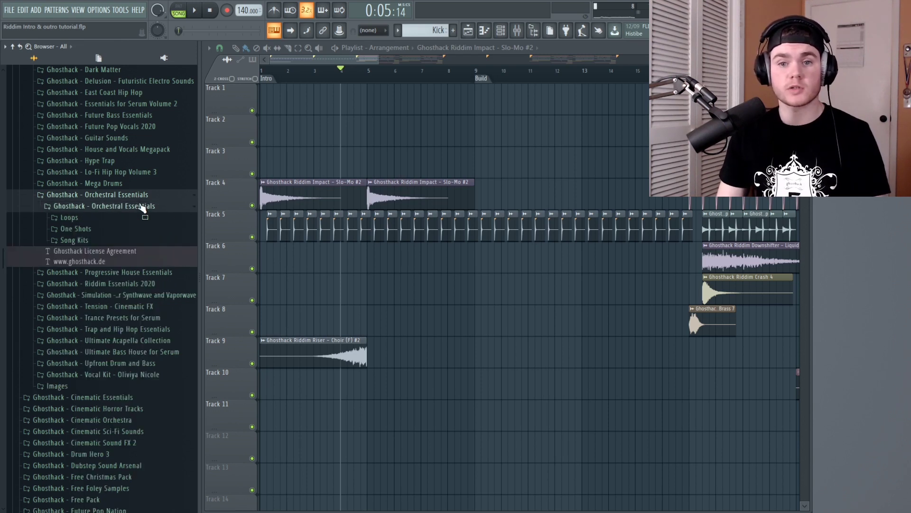
pyautogui.click(119, 231)
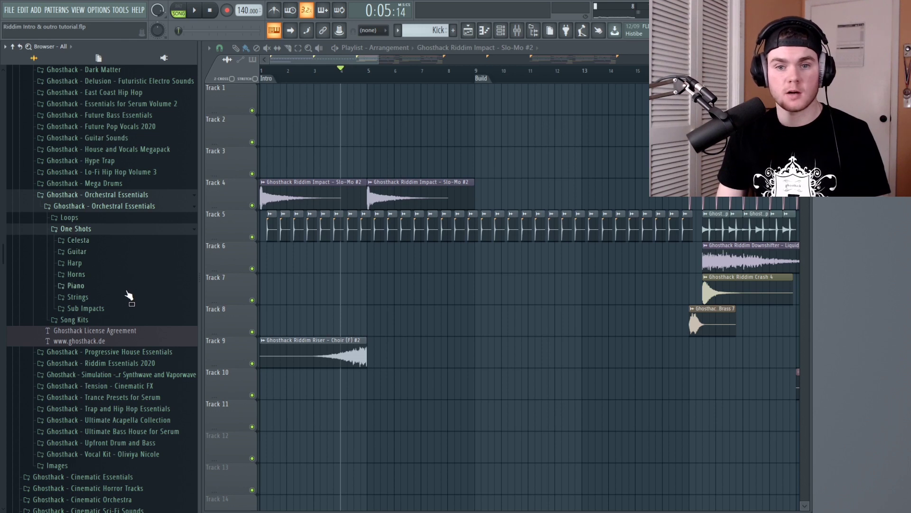
pyautogui.click(122, 276)
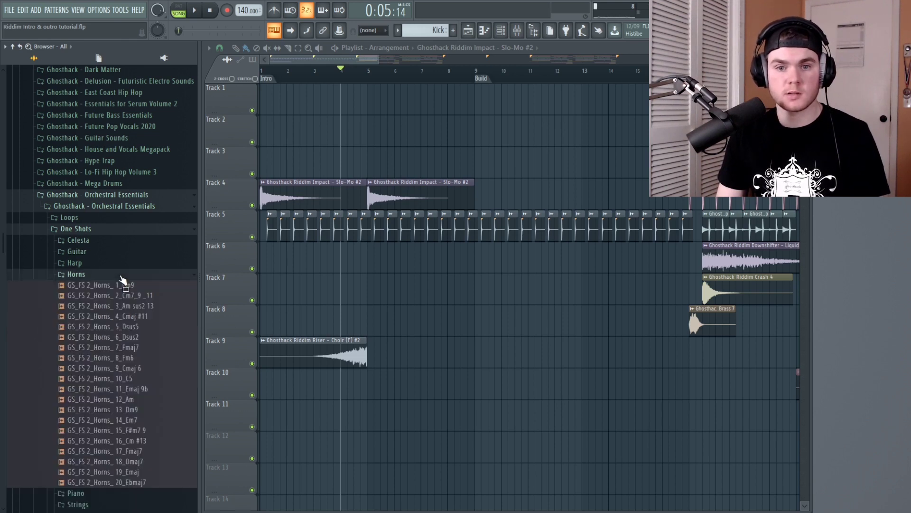
# Audition several horn one-shots and place GS_FS 2_Horns_ 12_Am on Track 8 at bar 5.
pyautogui.click(153, 295)
pyautogui.click(162, 327)
pyautogui.click(159, 348)
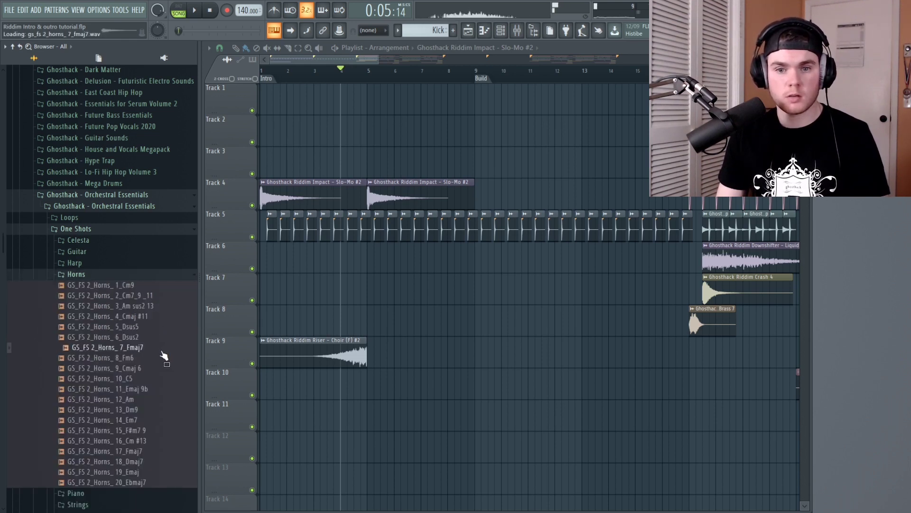
pyautogui.click(163, 379)
pyautogui.click(163, 388)
pyautogui.click(150, 399)
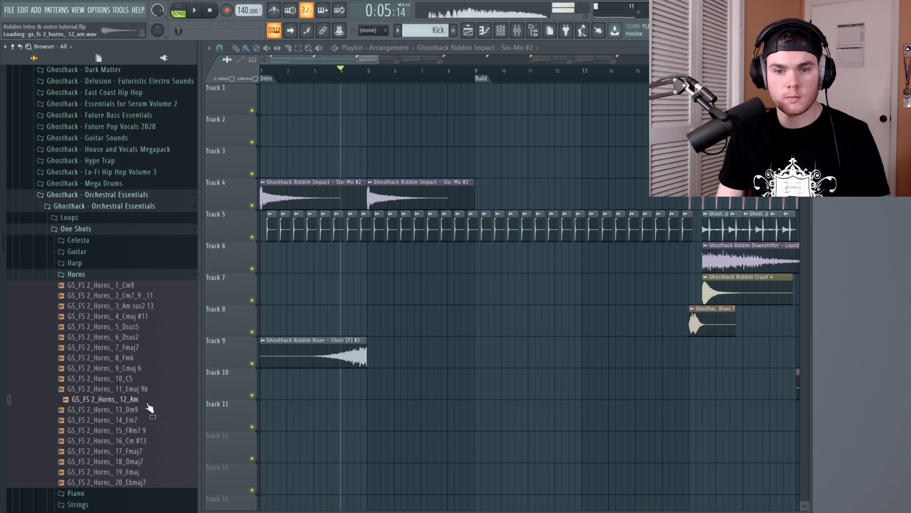
pyautogui.click(76, 274)
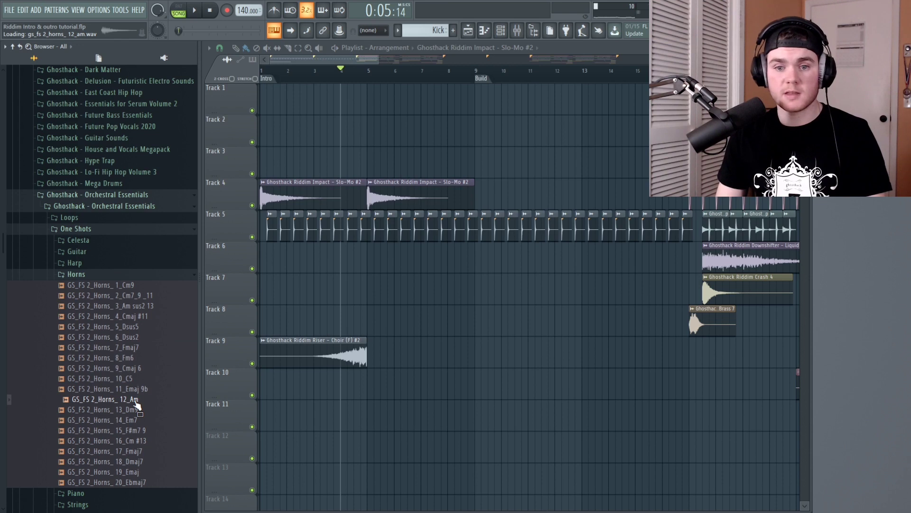
pyautogui.moveTo(136, 405); pyautogui.dragTo(376, 327)
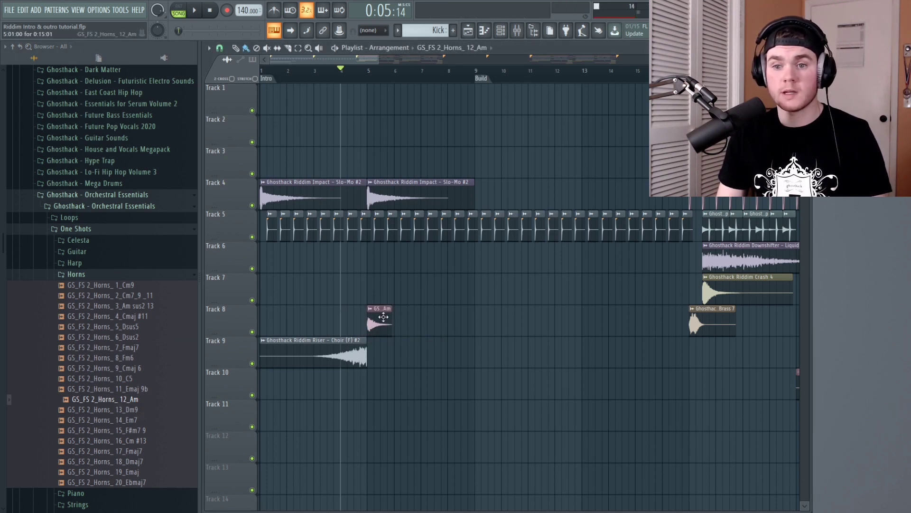
# Play the horn in the intro, lower its sample pitch with the pitch range at 4, and preview it again.
pyautogui.press('space')
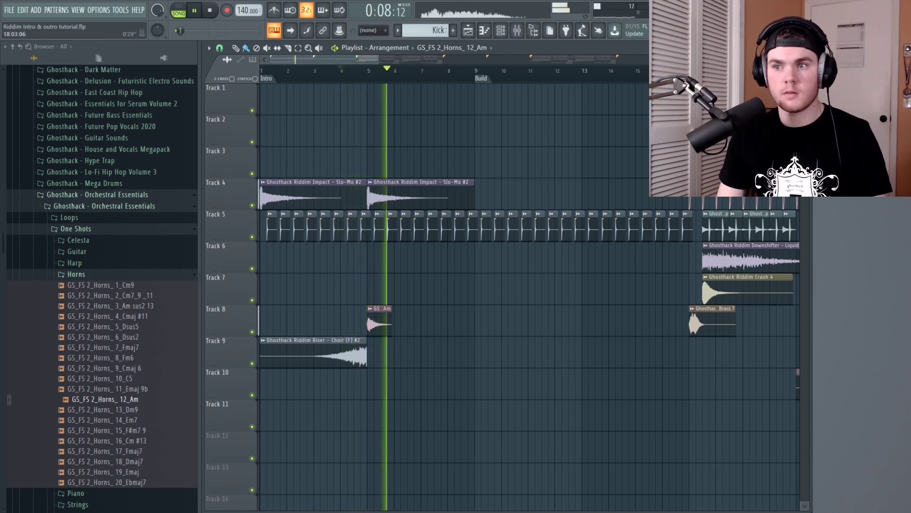
pyautogui.press('space')
pyautogui.doubleClick(382, 326)
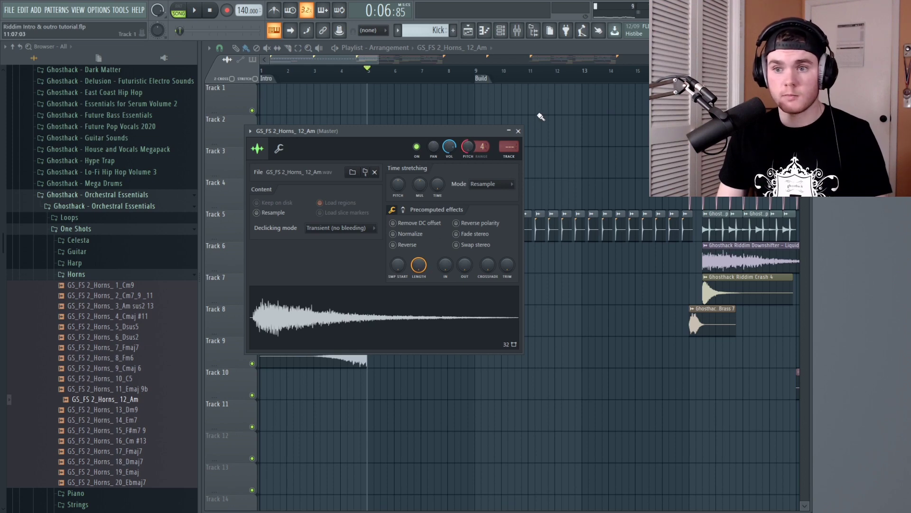
pyautogui.click(394, 312)
pyautogui.press('space')
pyautogui.click(519, 131)
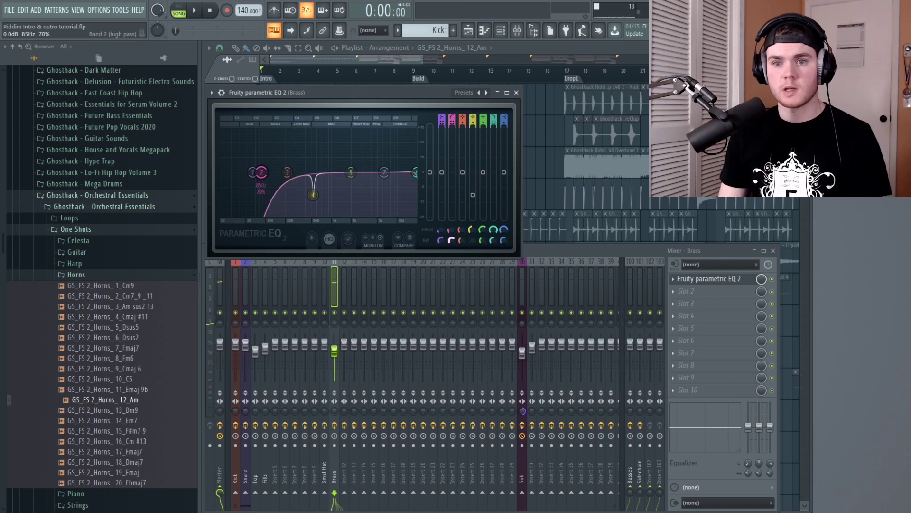
# On the Brass mixer track, set the EQ high-pass band to 109 Hz and add Fruity Reeverb 2 in slot 2 with 85% wet level.
pyautogui.moveTo(261, 172)
pyautogui.mouseDown()
pyautogui.moveTo(280, 173)
pyautogui.moveTo(269, 172)
pyautogui.mouseUp()
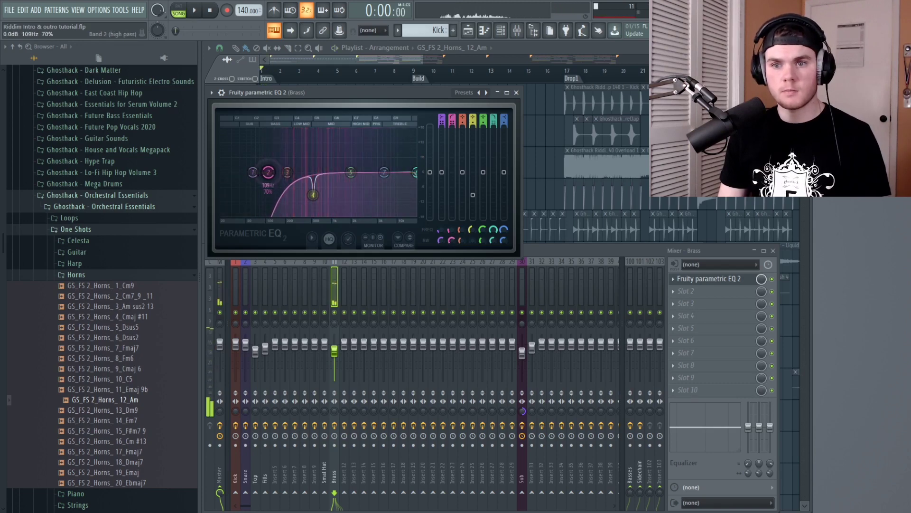
pyautogui.click(686, 291)
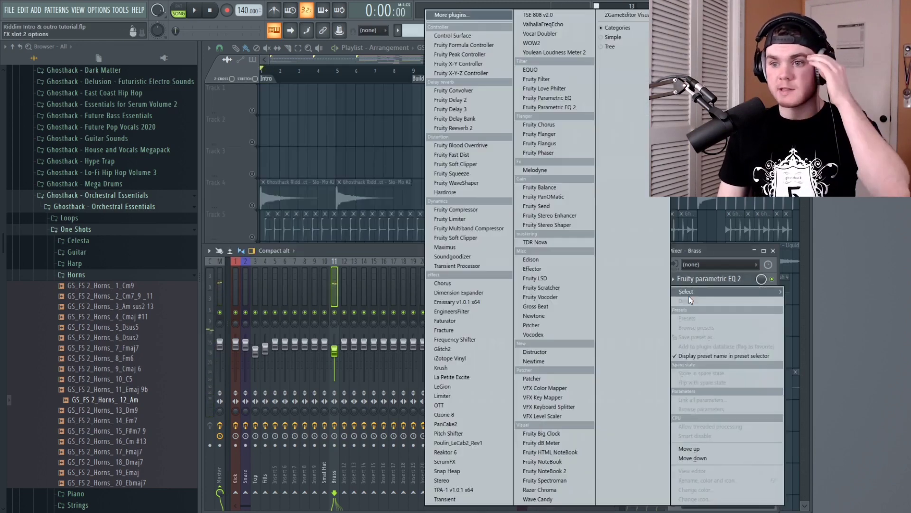
pyautogui.click(722, 257)
pyautogui.click(686, 291)
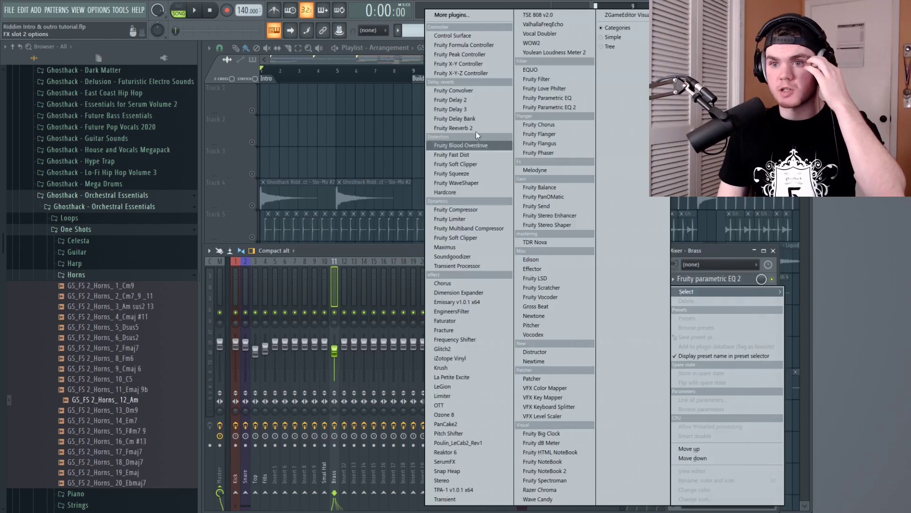
pyautogui.click(450, 128)
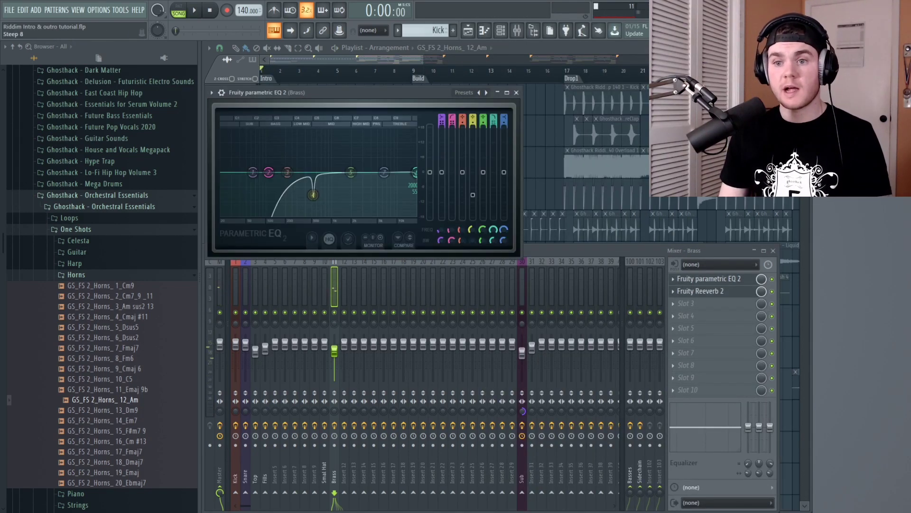
# Make band 6 of the Brass EQ a Steep 8 low-pass and lower its cutoff to about 1535 Hz, checking it by playback.
pyautogui.moveTo(494, 242); pyautogui.dragTo(494, 223)
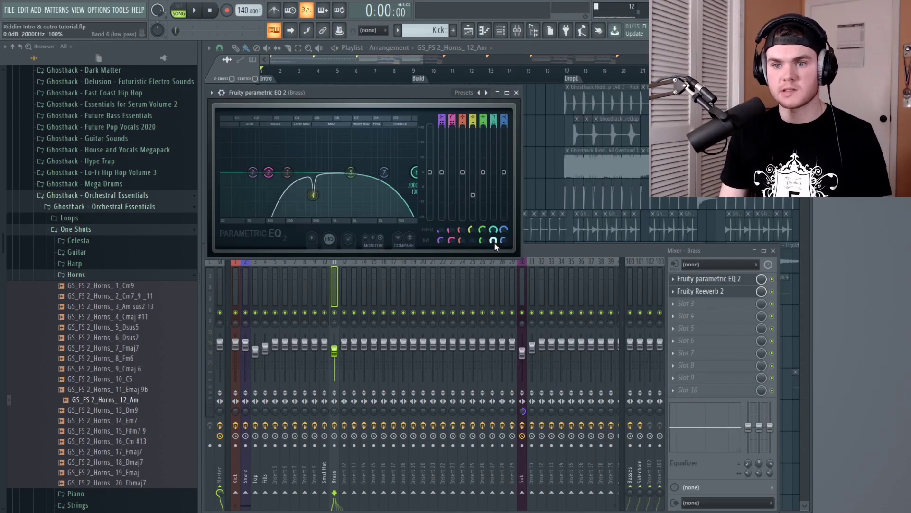
pyautogui.press('space')
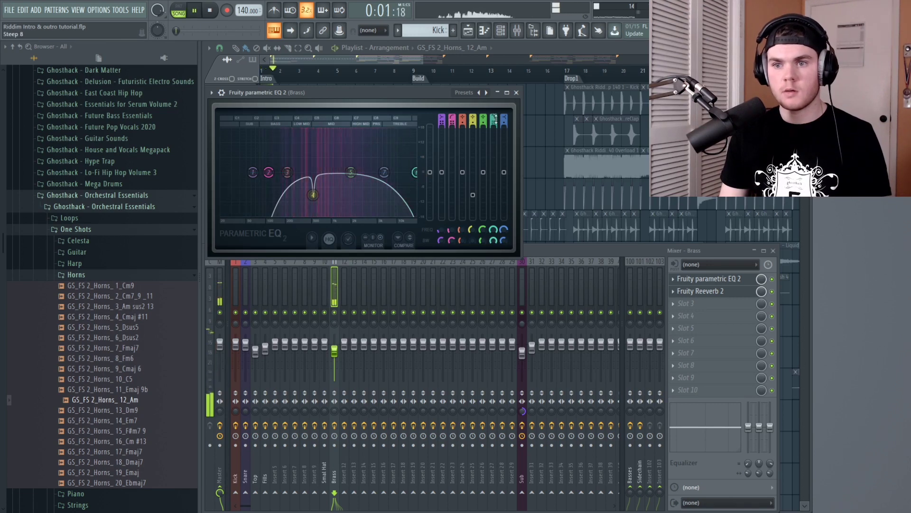
pyautogui.press('space')
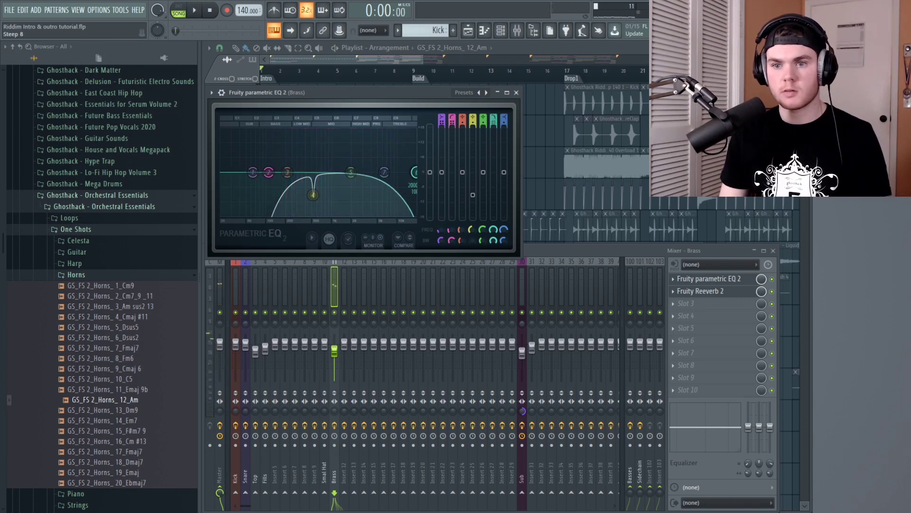
pyautogui.press('space')
pyautogui.moveTo(416, 172); pyautogui.dragTo(344, 172)
pyautogui.press('space')
pyautogui.press('space')
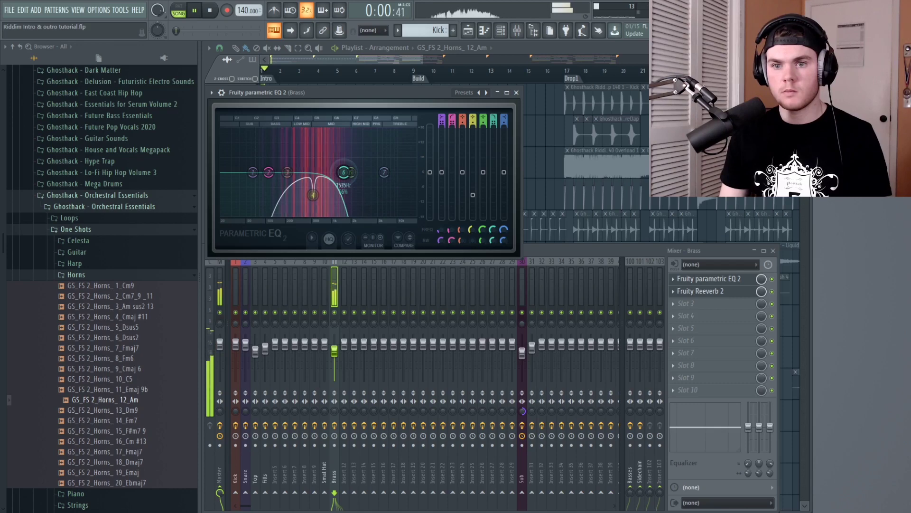
pyautogui.press('space')
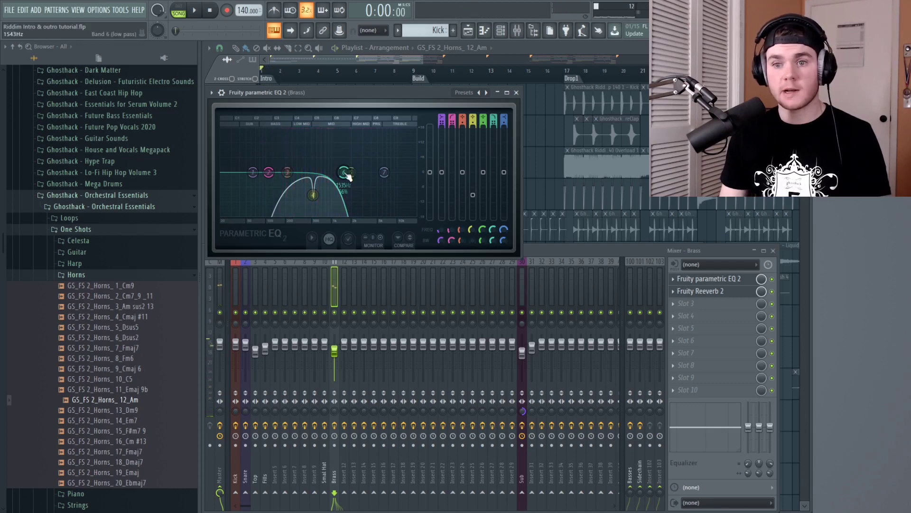
# Create an automation clip for the Brass EQ's band 6 frequency and fit it on Track 7 from bar 1 to bar 5.
pyautogui.rightClick(492, 229)
pyautogui.click(522, 295)
pyautogui.click(537, 47)
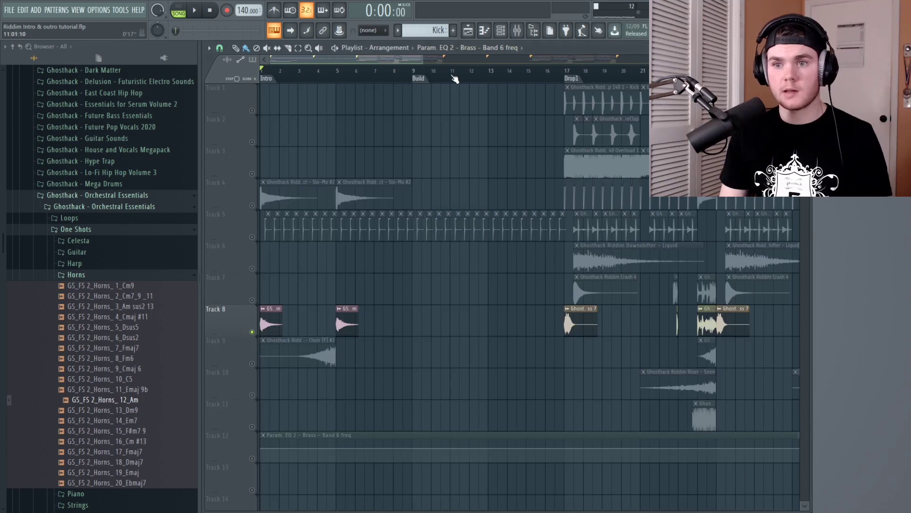
pyautogui.scroll(-6, 454, 77)
pyautogui.moveTo(708, 448); pyautogui.dragTo(288, 402)
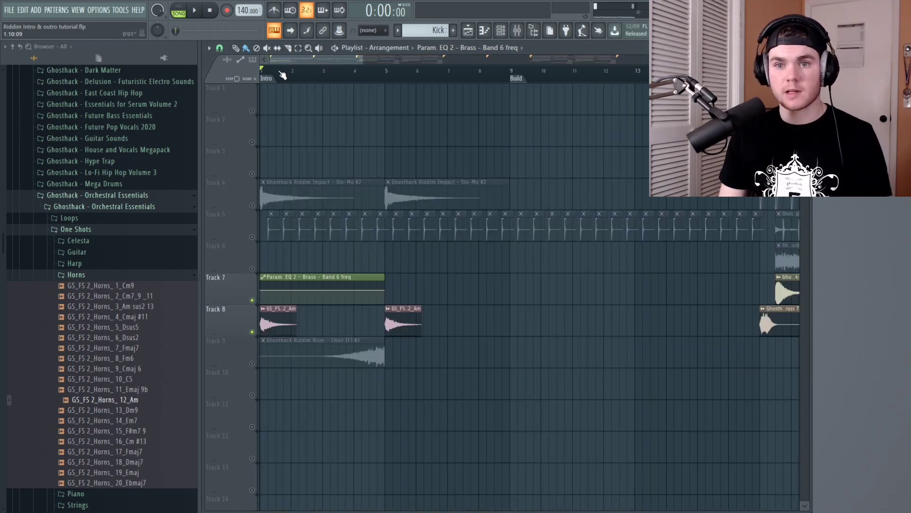
pyautogui.scroll(2, 281, 71)
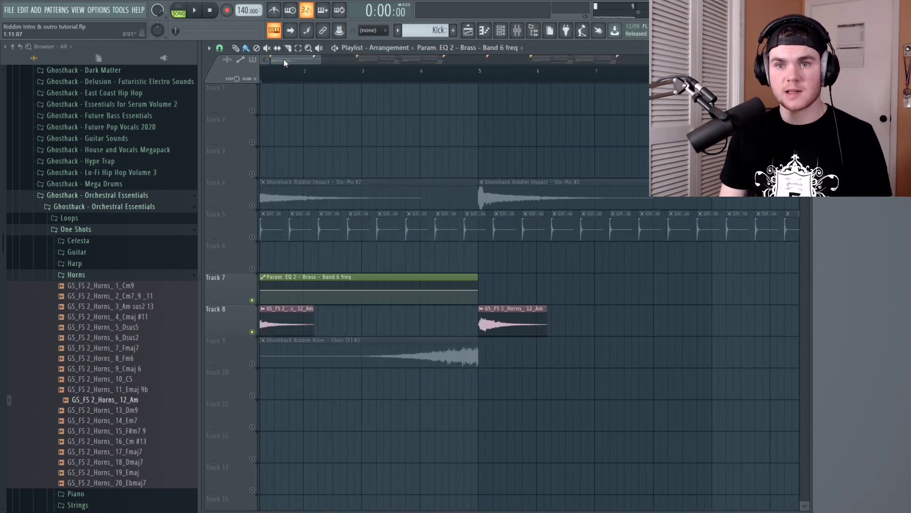
pyautogui.moveTo(283, 62); pyautogui.dragTo(270, 62)
# Extend the band 6 frequency automation on Track 7 to bar 9 and shape it as a rising ramp.
pyautogui.press('space')
pyautogui.press('space')
pyautogui.moveTo(495, 291); pyautogui.dragTo(720, 281)
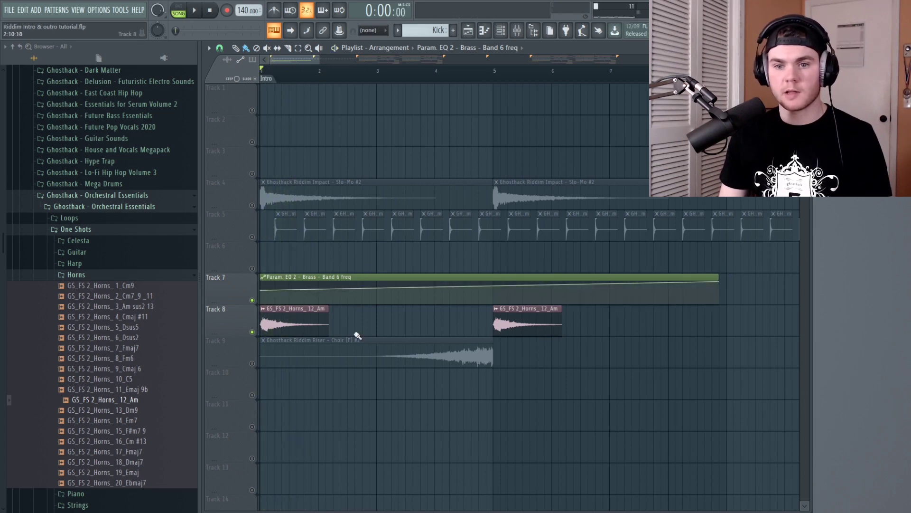
# Restore all muted tracks and play the intro from the start with the filtered horns.
pyautogui.click(252, 363)
pyautogui.rightClick(252, 363)
pyautogui.rightClick(252, 363)
pyautogui.press('space')
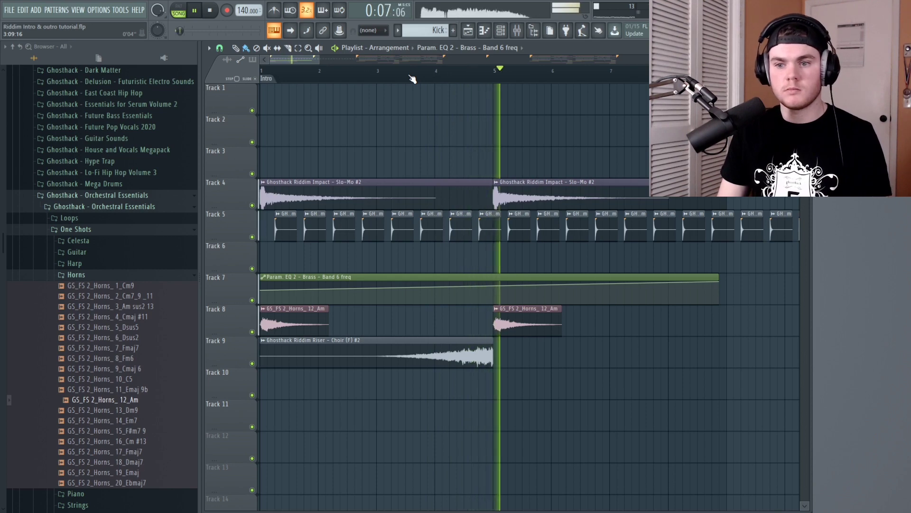
pyautogui.scroll(-5, 412, 79)
pyautogui.press('space')
# Duplicate the Choir riser on Track 9 at bar 5, trim the first riser to start half a bar in, and play the intro.
pyautogui.moveTo(307, 344); pyautogui.dragTo(413, 349)
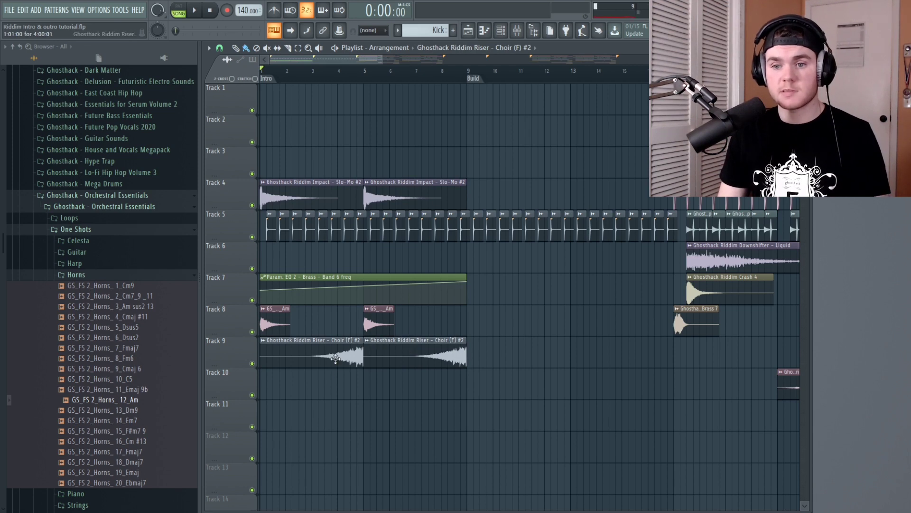
pyautogui.moveTo(342, 350); pyautogui.dragTo(345, 343)
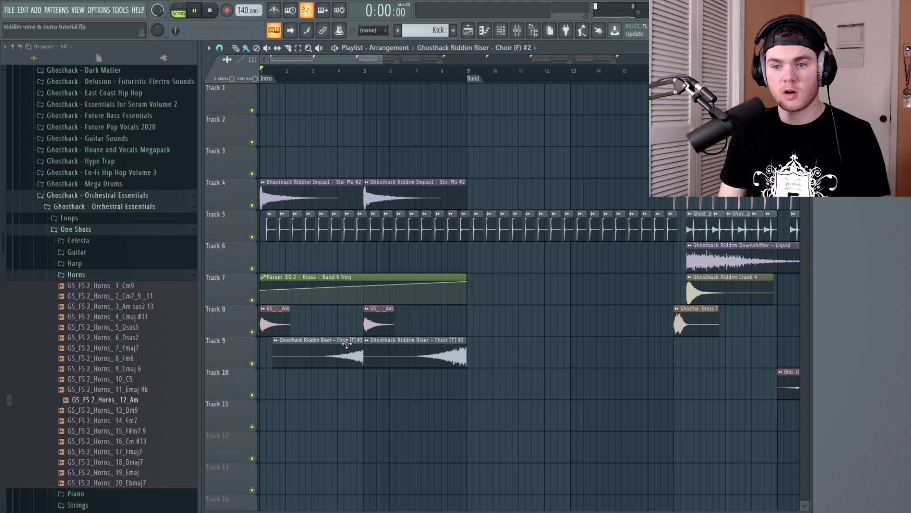
pyautogui.press('space')
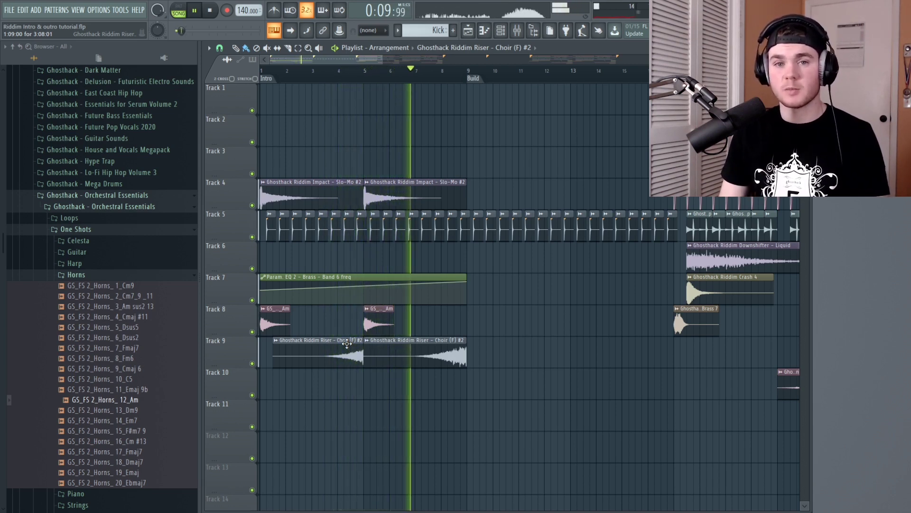
pyautogui.press('space')
# Switch to the empty Pattern 3 and filter the channel rack to the Unsorted channels.
pyautogui.scroll(1, 462, 423)
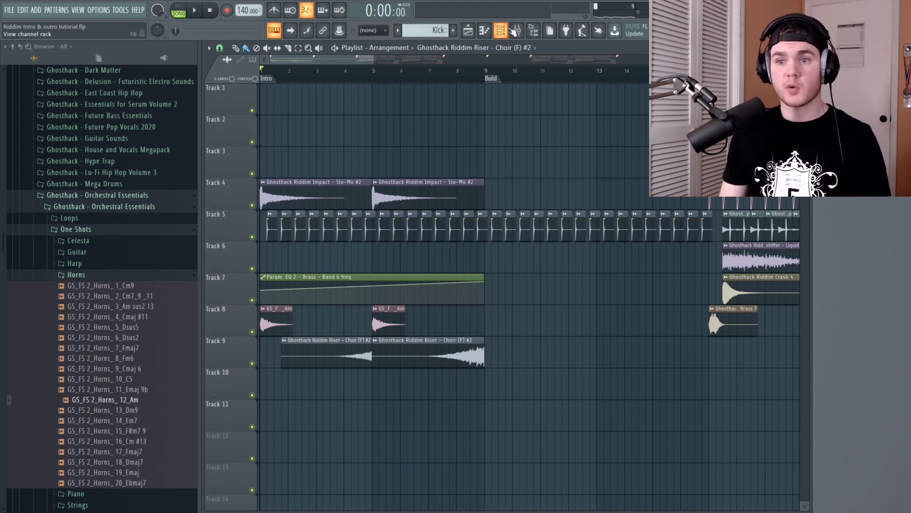
pyautogui.click(453, 30)
pyautogui.click(500, 30)
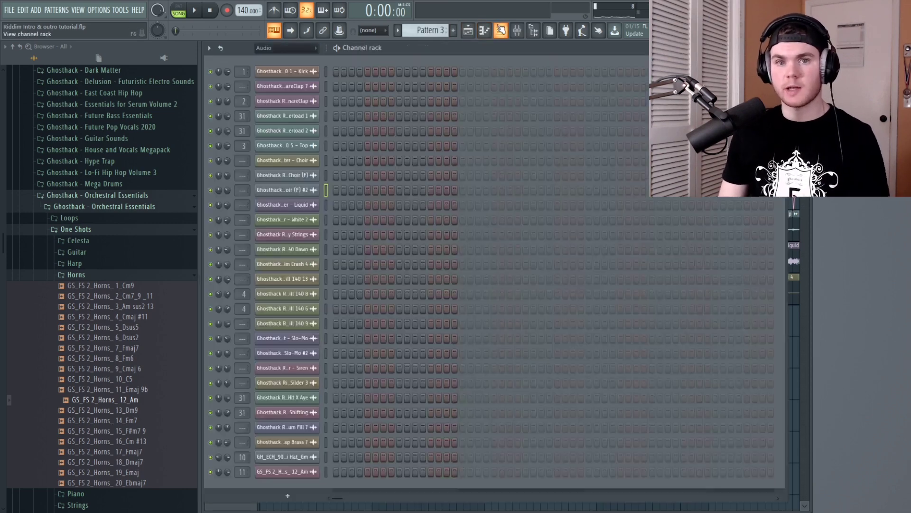
pyautogui.click(285, 48)
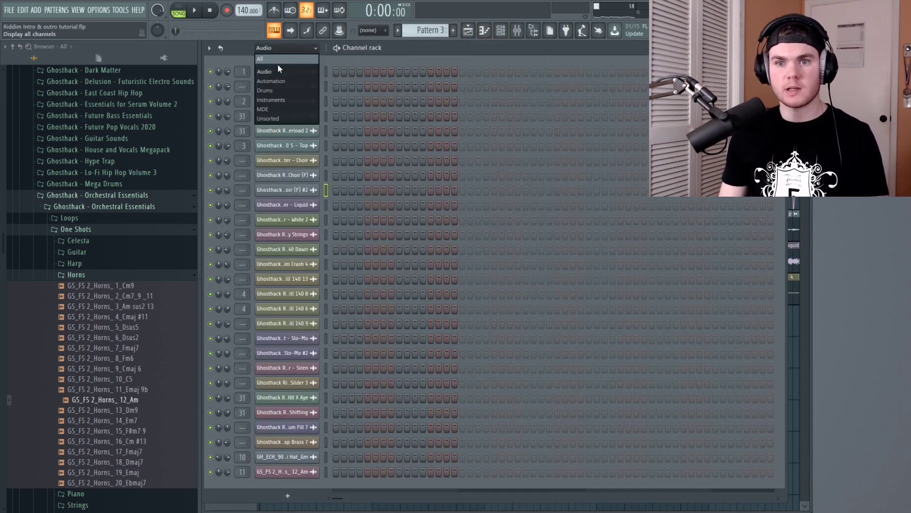
pyautogui.click(274, 119)
# Place Pattern 3 on Track 2 from bar 1 to bar 5.
pyautogui.click(275, 121)
pyautogui.moveTo(290, 120); pyautogui.dragTo(386, 141)
pyautogui.click(387, 131)
pyautogui.rightClick(388, 131)
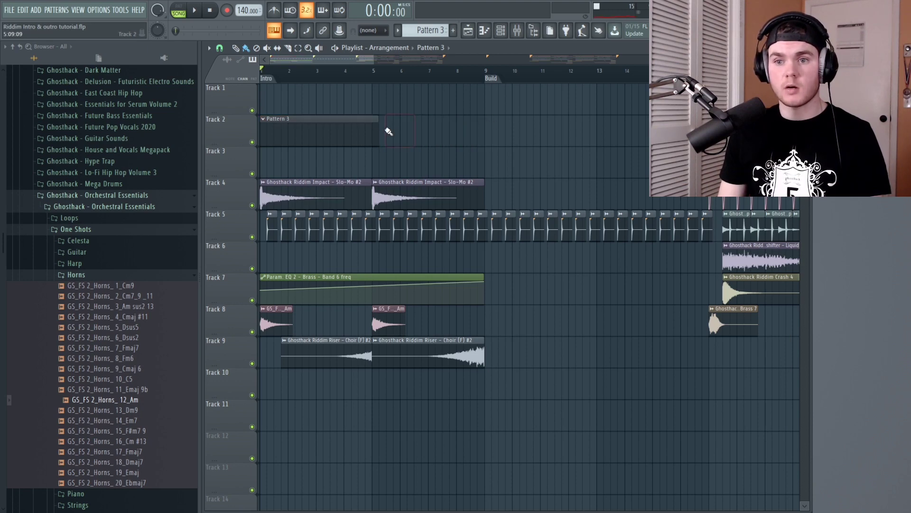
# Open the Addictive Keys instrument and audition its Studio Grand - Prepared Horror preset.
pyautogui.press('F6')
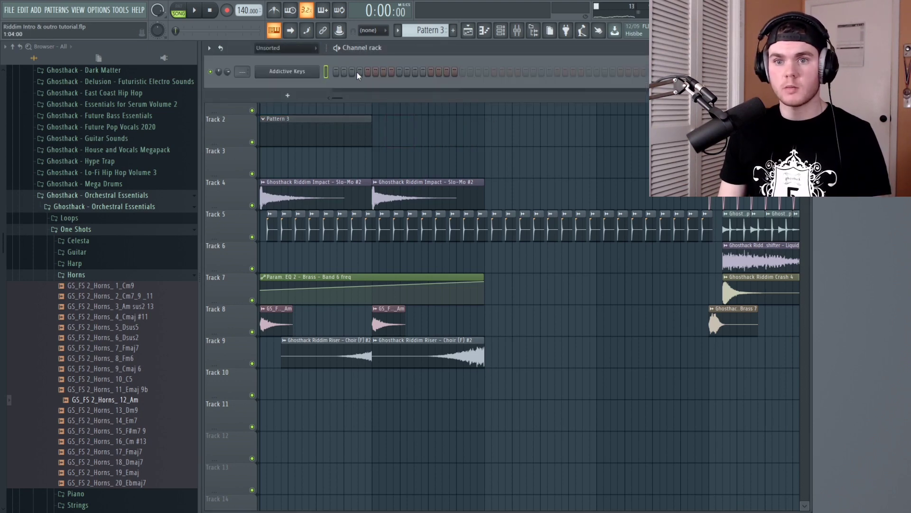
pyautogui.click(304, 74)
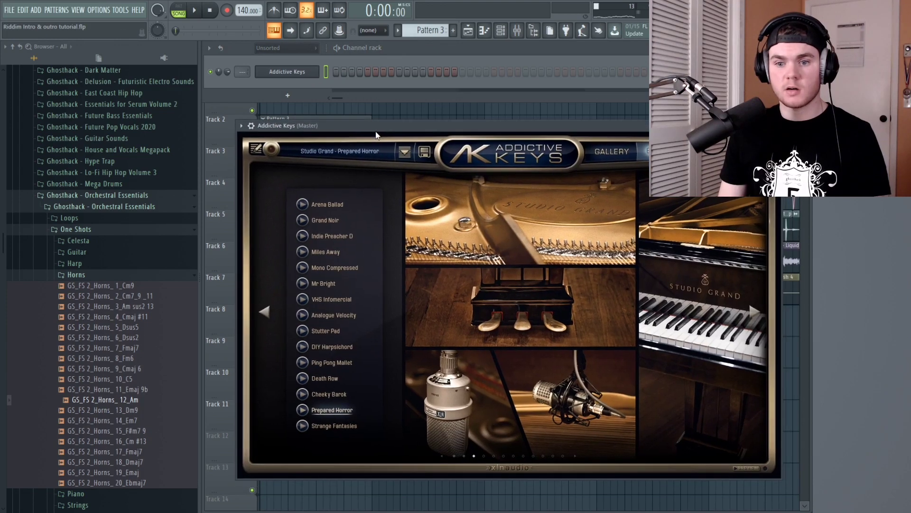
pyautogui.press('t')
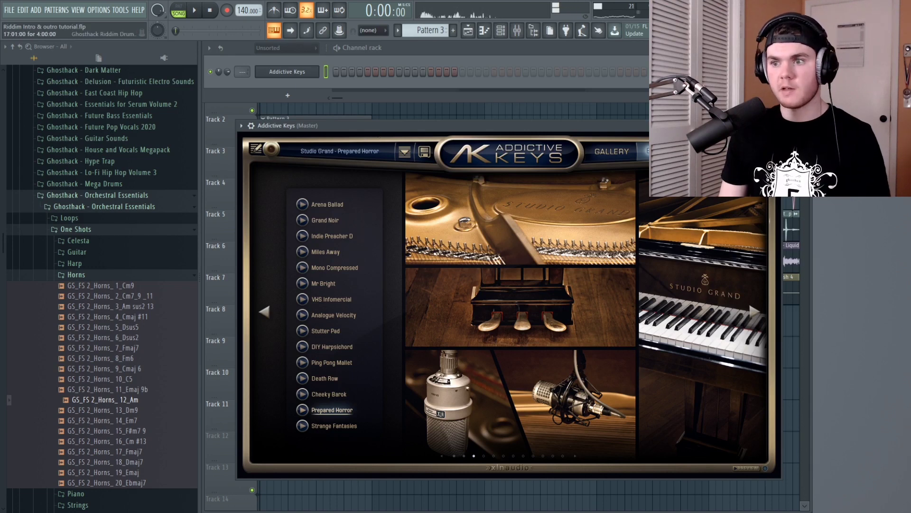
pyautogui.press('Escape')
# Enter F7, G#7, G7 and E7 half a bar apart for Addictive Keys, repeat them from bar 3 and play the pattern.
pyautogui.rightClick(303, 79)
pyautogui.click(342, 70)
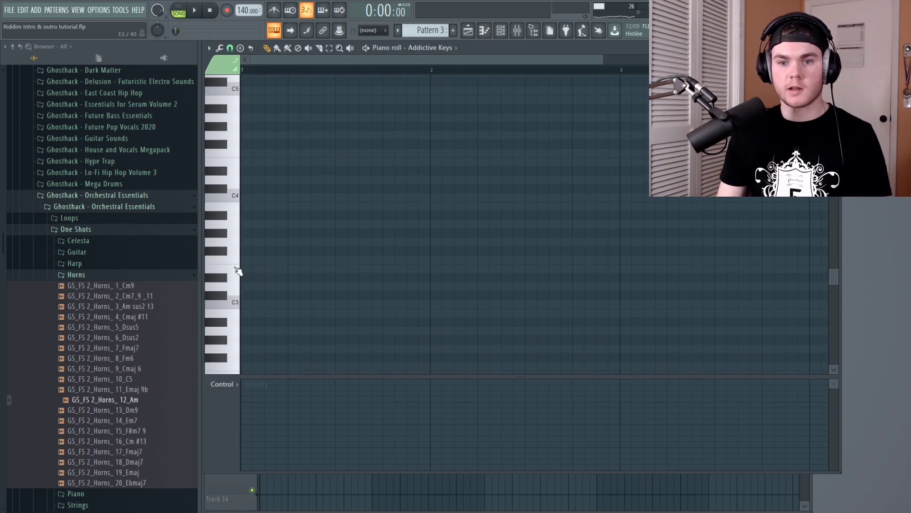
pyautogui.scroll(5, 237, 270)
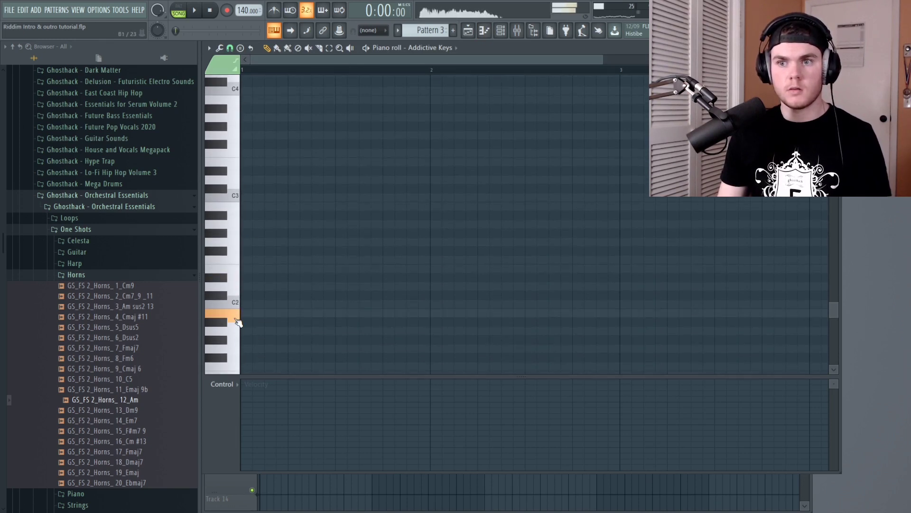
pyautogui.scroll(2, 240, 290)
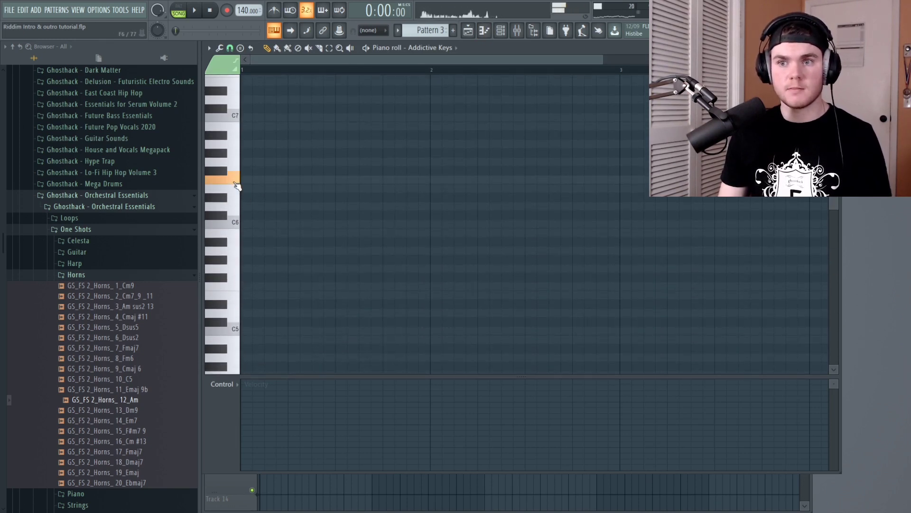
pyautogui.hotkey('ctrl', 'v')
pyautogui.hotkey('ctrl', 'b')
pyautogui.moveTo(452, 228); pyautogui.dragTo(445, 231)
pyautogui.press('space')
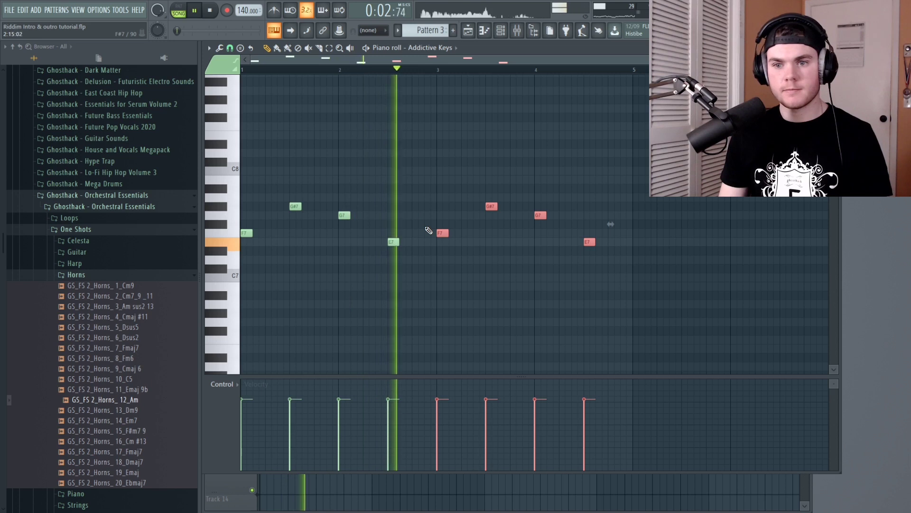
# Lengthen all the Addictive Keys notes to half a bar each and listen to the melody.
pyautogui.moveTo(655, 294); pyautogui.dragTo(242, 164)
pyautogui.moveTo(251, 234); pyautogui.dragTo(287, 238)
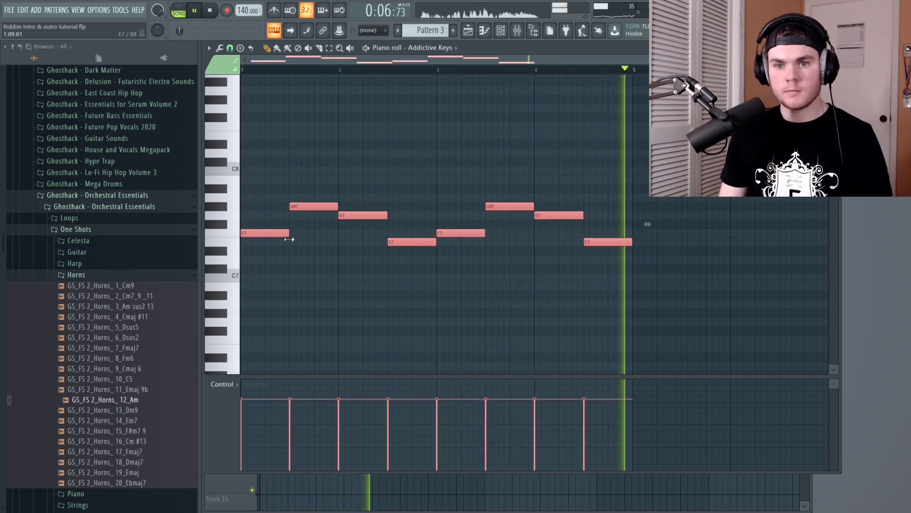
pyautogui.click(383, 304)
pyautogui.press('space')
pyautogui.rightClick(383, 303)
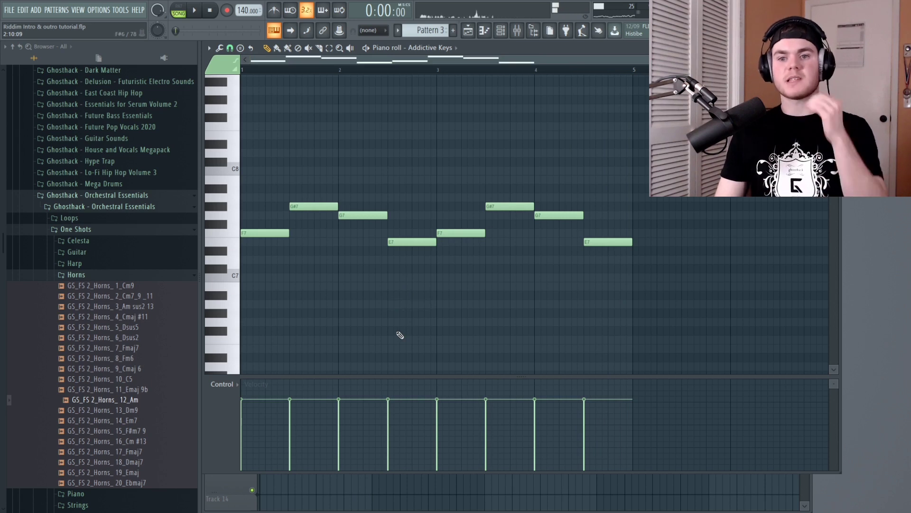
pyautogui.press('space')
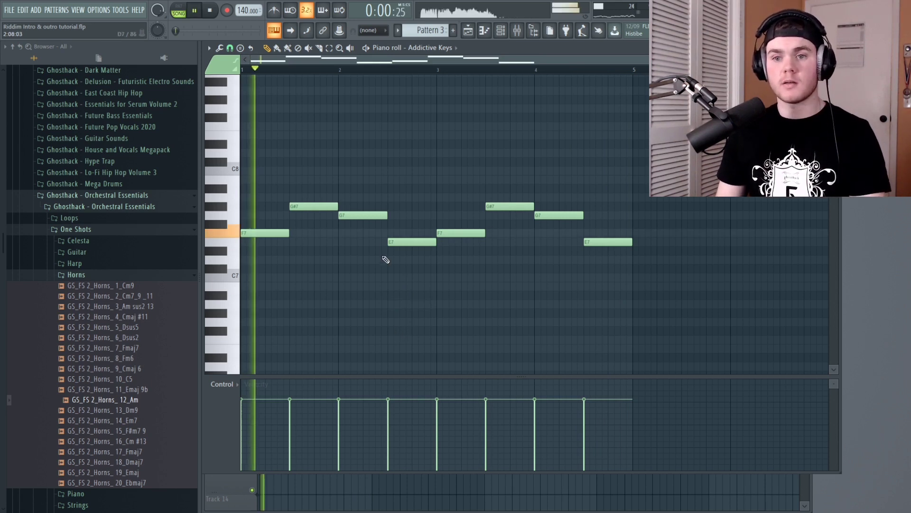
pyautogui.press('space')
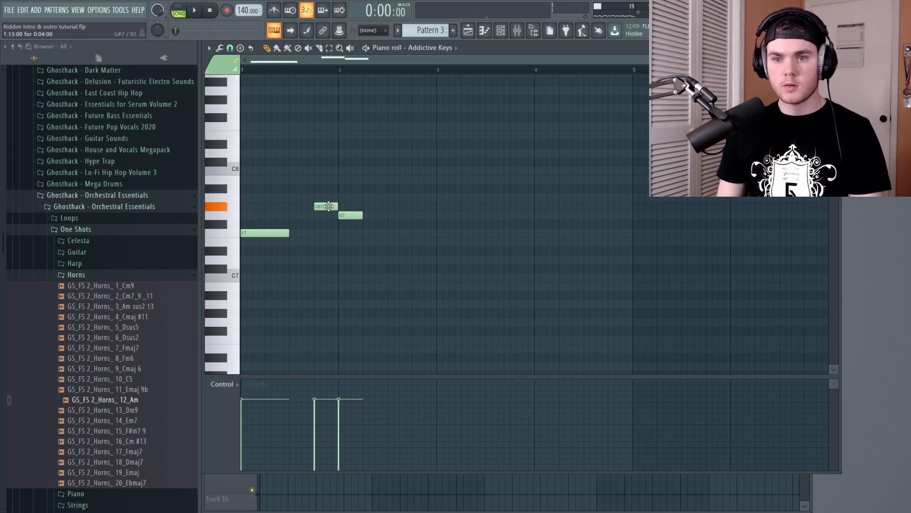
# Continue the quarter-bar G#7 and G7 notes with a descending E7, C#7 and C7, and play the phrase.
pyautogui.click(362, 242)
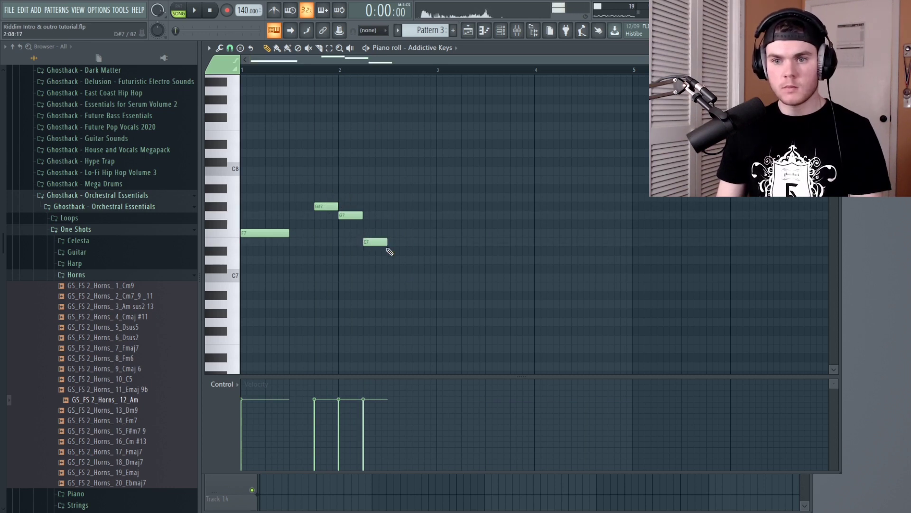
pyautogui.click(392, 268)
pyautogui.press('space')
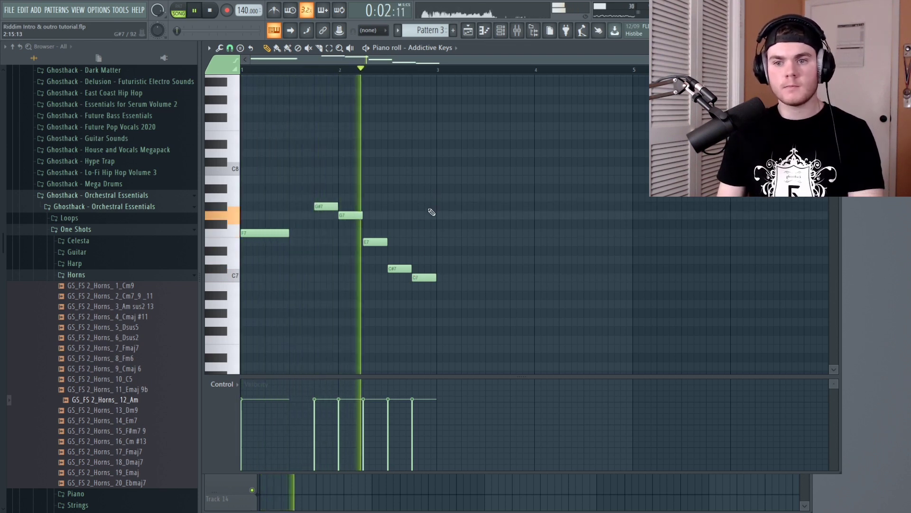
pyautogui.press('space')
# Move the descending run to the end of bar 4, complete the melody and repeat Pattern 3 at bar 5 on Track 2.
pyautogui.moveTo(462, 307); pyautogui.dragTo(523, 208)
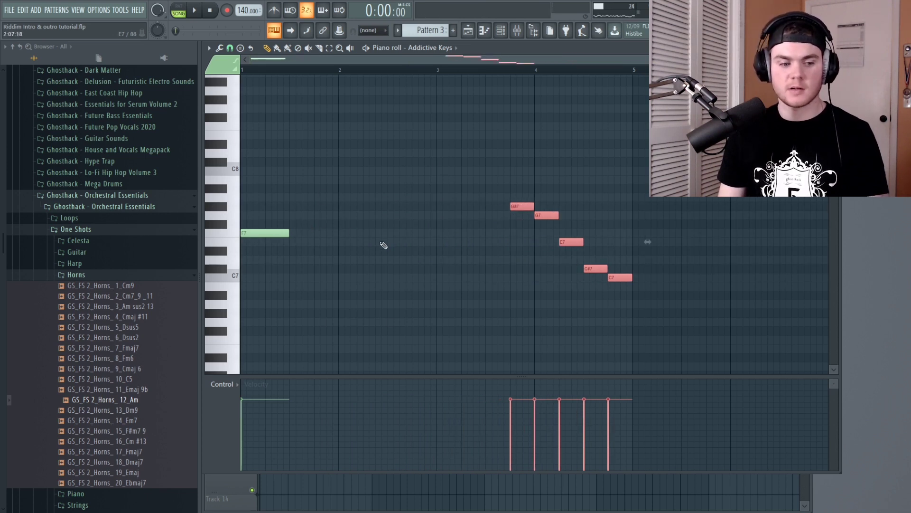
pyautogui.press('space')
pyautogui.press('F5')
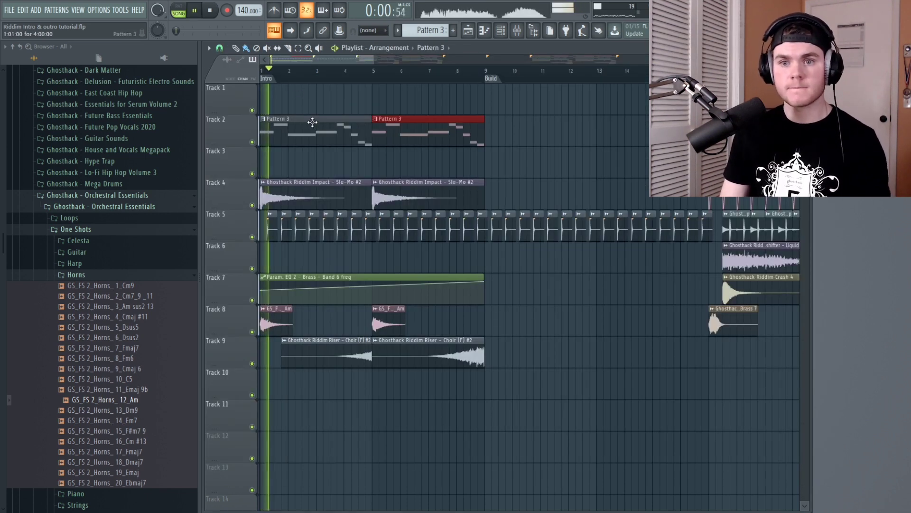
# Review the Pattern 3 melody in the piano roll during playback and return to the playlist.
pyautogui.doubleClick(319, 132)
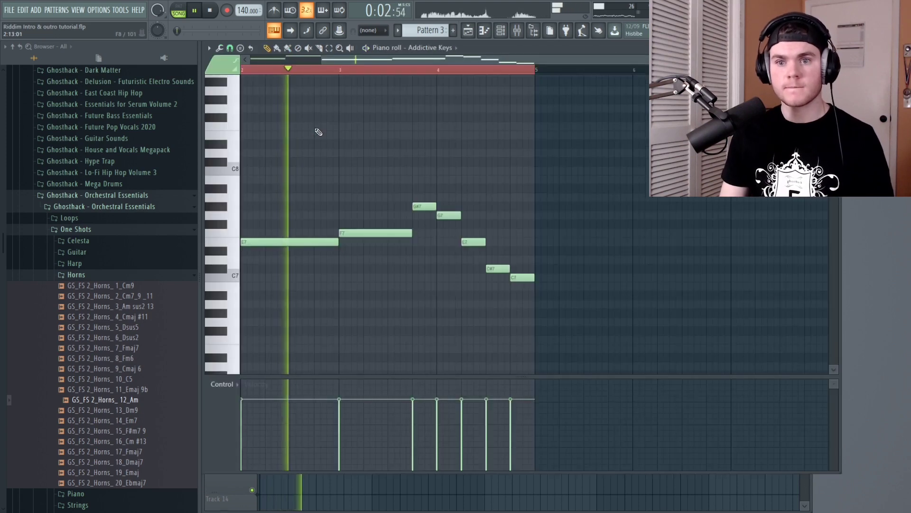
pyautogui.moveTo(373, 60); pyautogui.dragTo(314, 75)
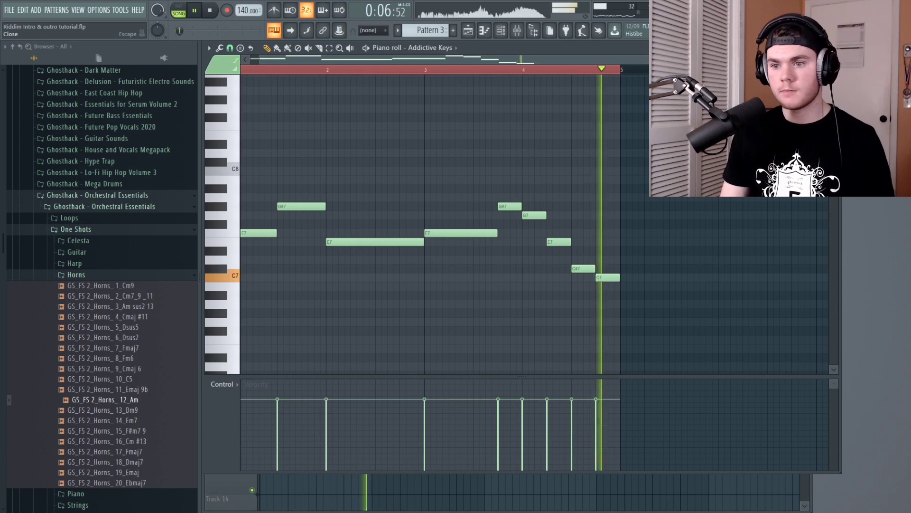
pyautogui.press('Escape')
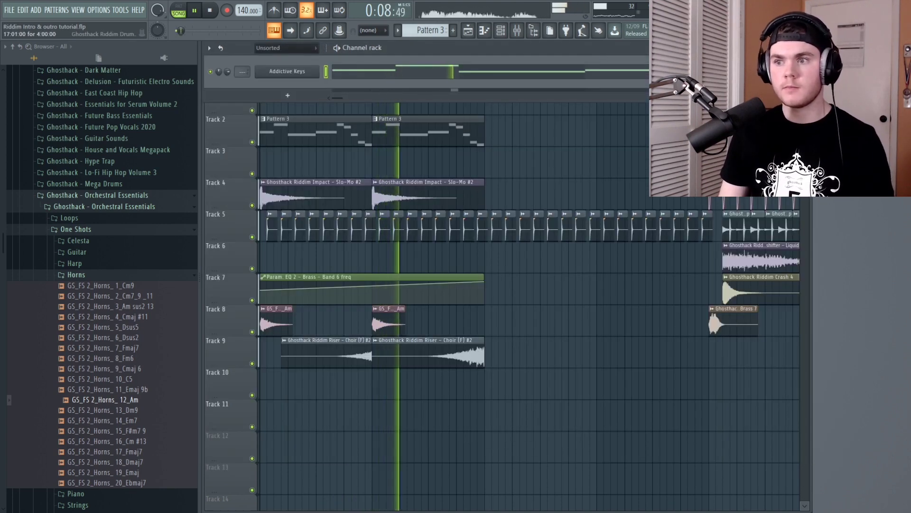
pyautogui.press('Escape')
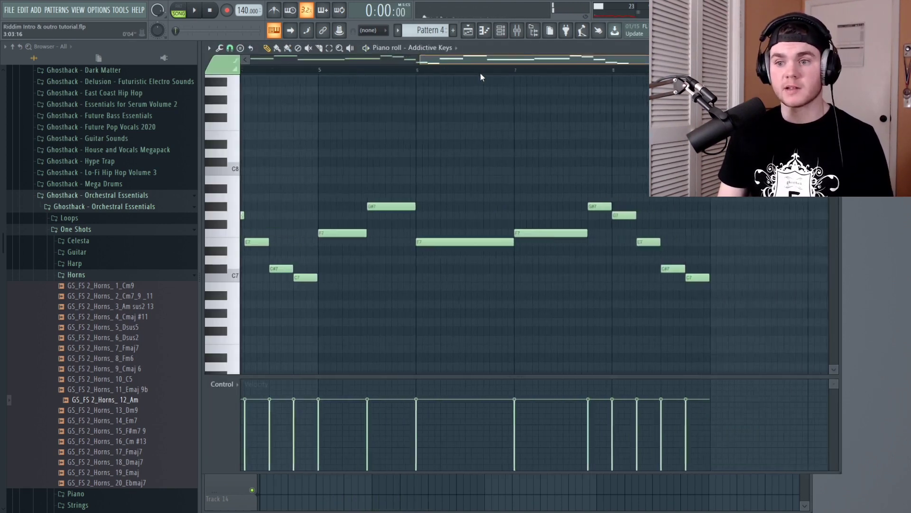
# Copy the Pattern 4 notes from bar 5 to bar 9 seven semitones higher as a harmony and play them back.
pyautogui.moveTo(480, 73); pyautogui.dragTo(440, 84)
pyautogui.click(370, 71)
pyautogui.press('space')
pyautogui.moveTo(398, 61); pyautogui.dragTo(419, 61)
pyautogui.press('space')
pyautogui.moveTo(745, 324); pyautogui.dragTo(362, 203)
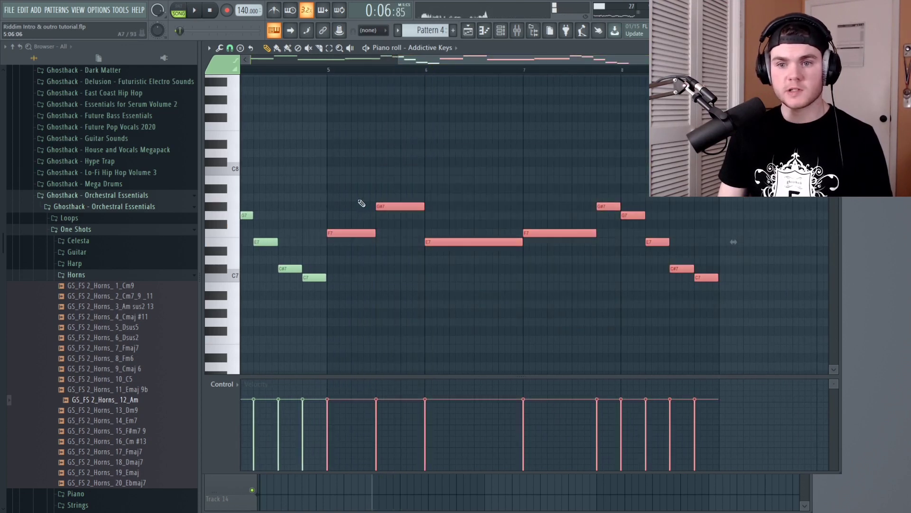
pyautogui.moveTo(340, 234); pyautogui.dragTo(341, 179)
pyautogui.press('space')
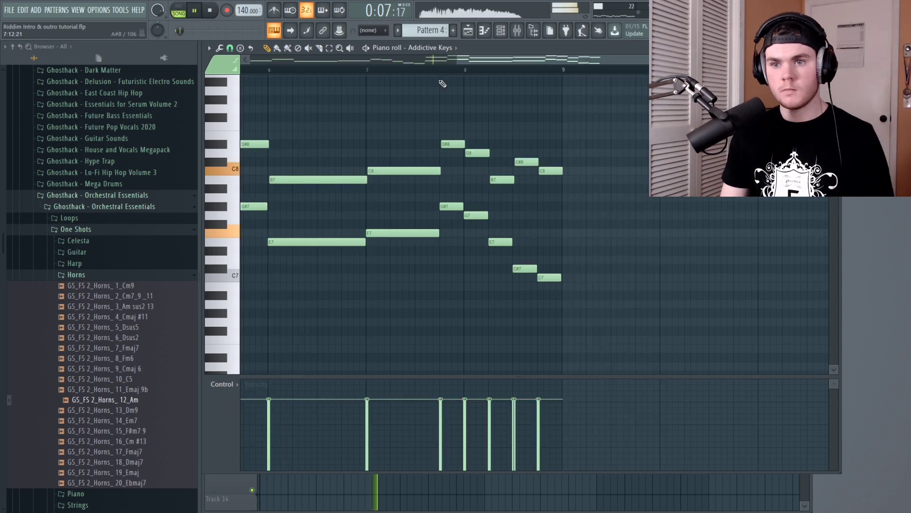
pyautogui.click(443, 71)
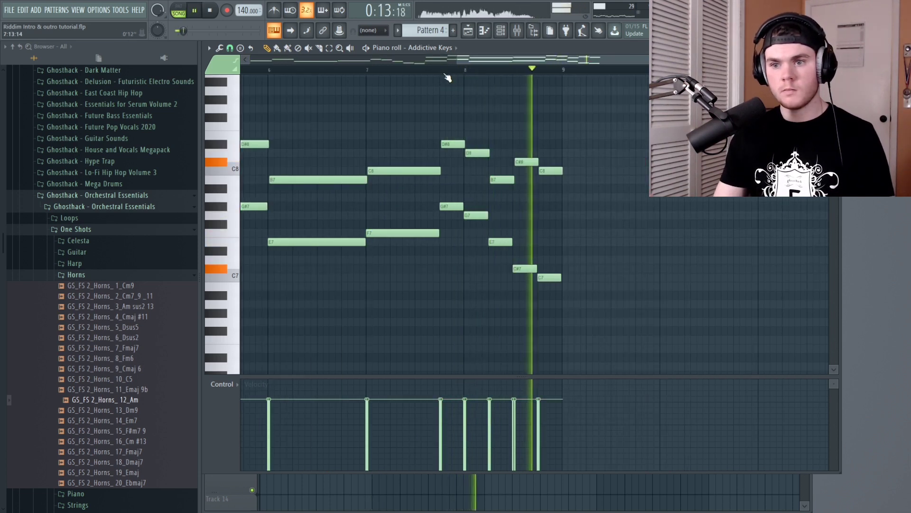
pyautogui.scroll(-2, 447, 78)
pyautogui.press('space')
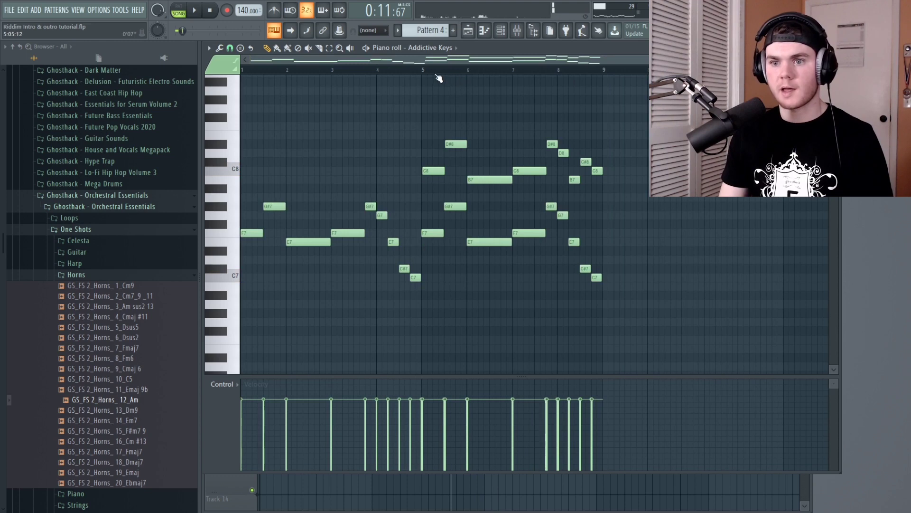
# Route the Addictive Keys channel to mixer track 12.
pyautogui.press('F7')
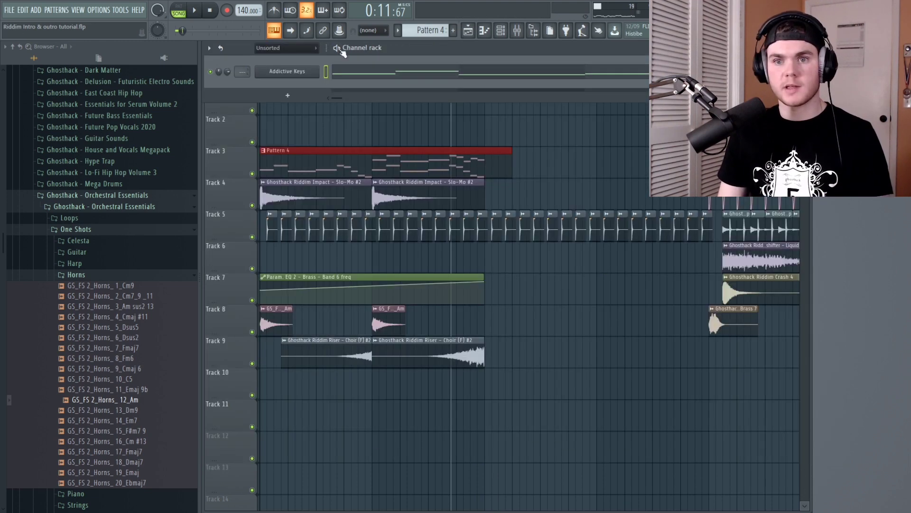
pyautogui.click(507, 32)
pyautogui.click(521, 29)
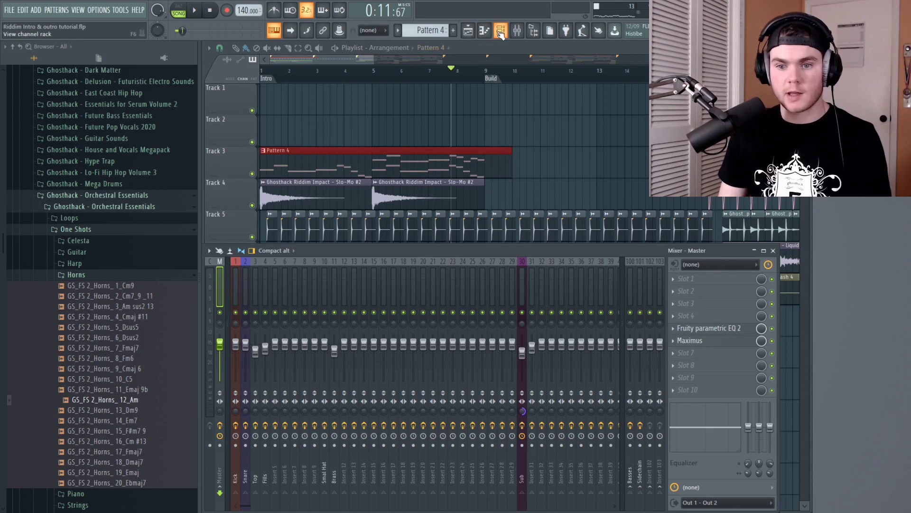
pyautogui.click(501, 32)
pyautogui.moveTo(245, 69); pyautogui.dragTo(245, 57)
# Add Fruity parametric EQ 2 on Insert 12 and raise the frequency of its lowest band during playback.
pyautogui.click(728, 281)
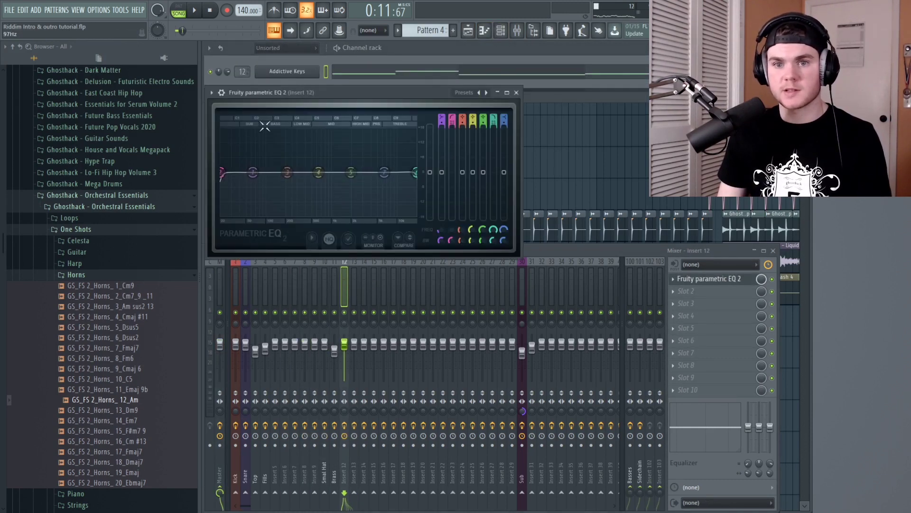
pyautogui.press('space')
pyautogui.moveTo(222, 172); pyautogui.dragTo(248, 173)
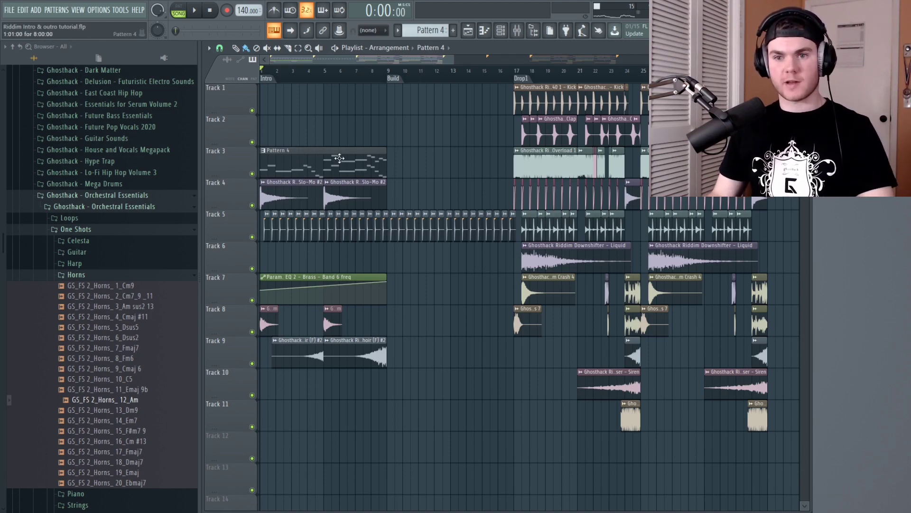
# Inspect the Pattern 4 notes in the piano roll and return to the playlist.
pyautogui.doubleClick(343, 155)
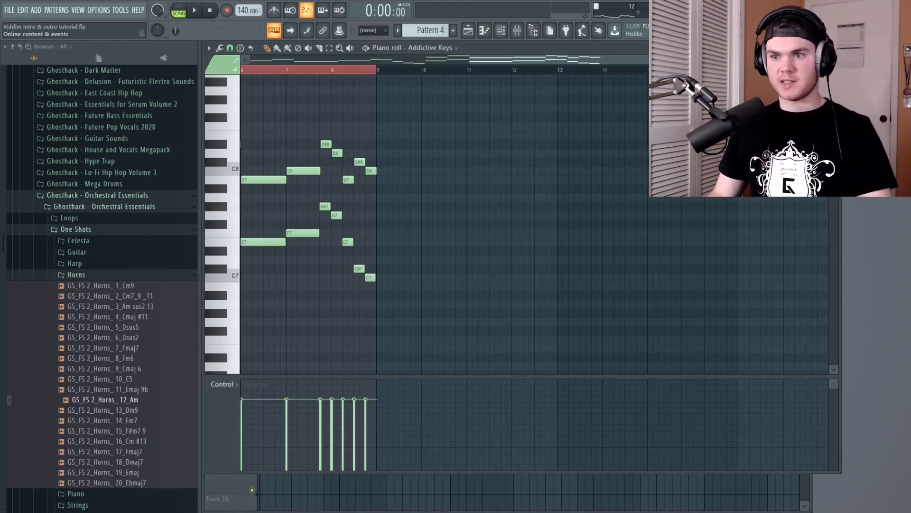
pyautogui.press('Escape')
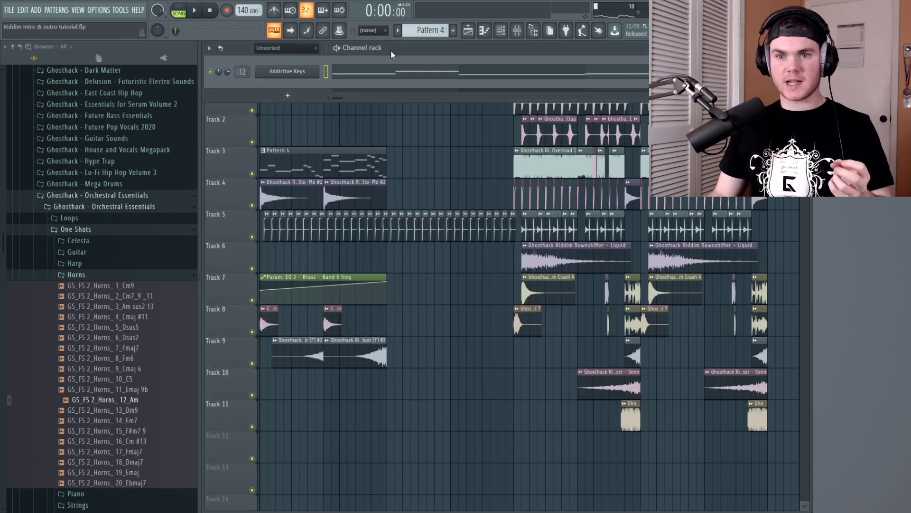
pyautogui.press('Escape')
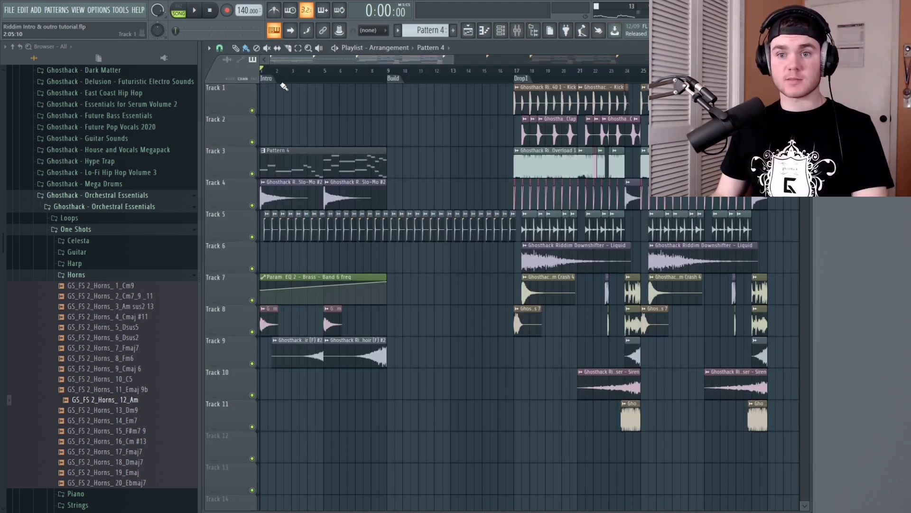
# Play the soloed Track 3 from the start with Krush's downsample at 22.4% on Insert 12.
pyautogui.moveTo(284, 74); pyautogui.dragTo(223, 76)
pyautogui.click(279, 66)
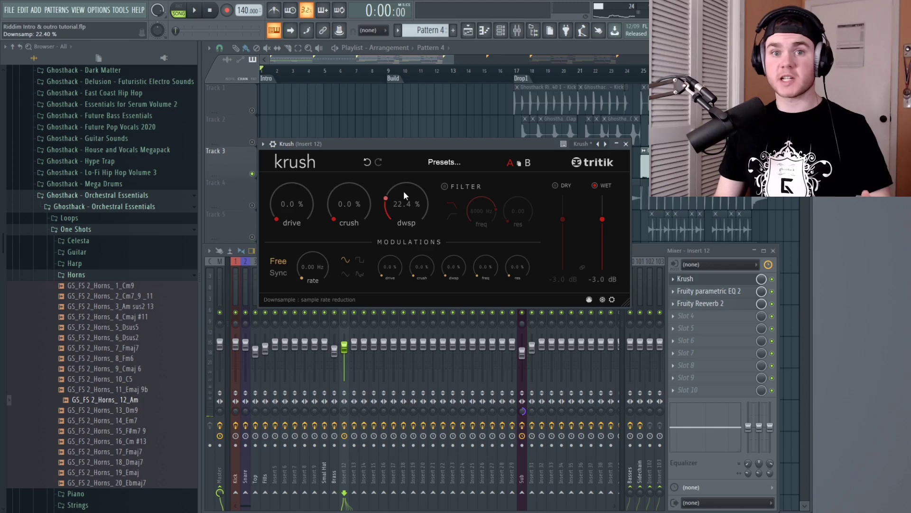
pyautogui.press('space')
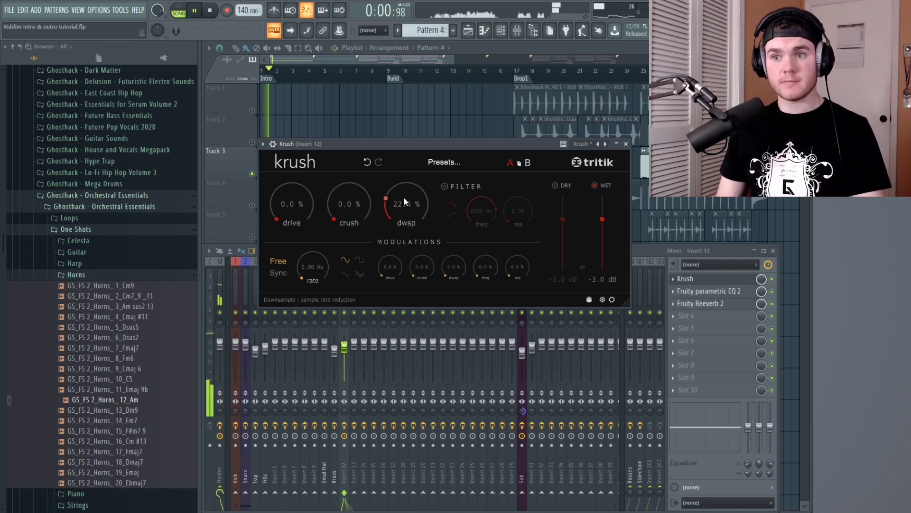
# Set Krush's downsample to 21.2% on Insert 12 during playback, stop, and toggle Krush's effect slot.
pyautogui.moveTo(404, 197); pyautogui.dragTo(404, 195)
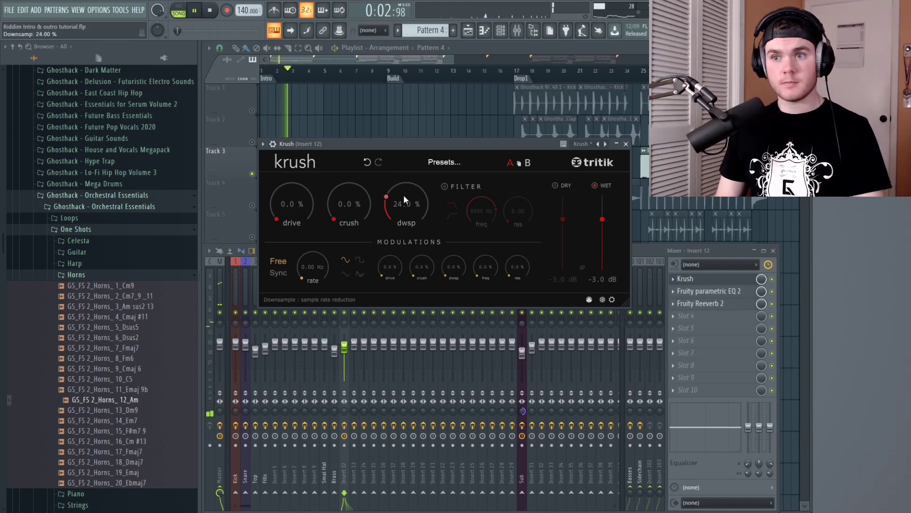
pyautogui.moveTo(404, 195); pyautogui.dragTo(402, 198)
pyautogui.press('space')
pyautogui.click(773, 279)
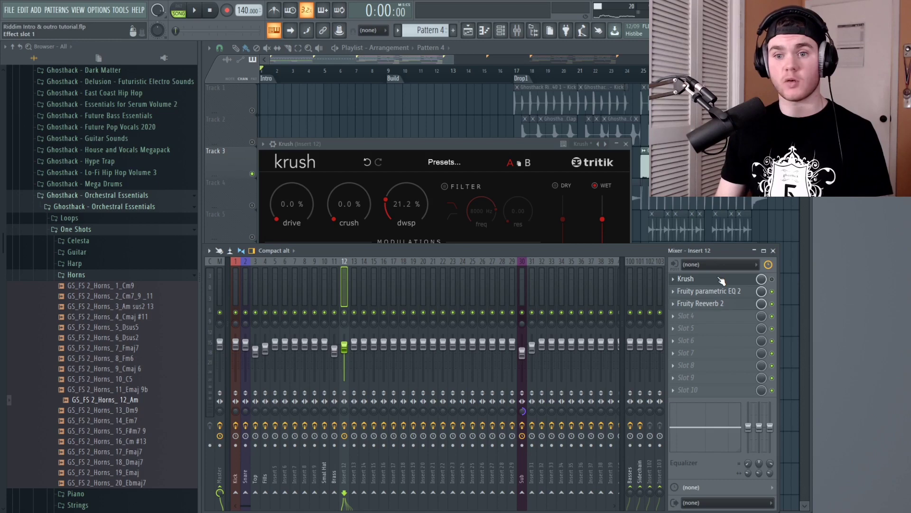
# Create the new pattern Pattern 5 and add a Serum channel to it.
pyautogui.click(454, 30)
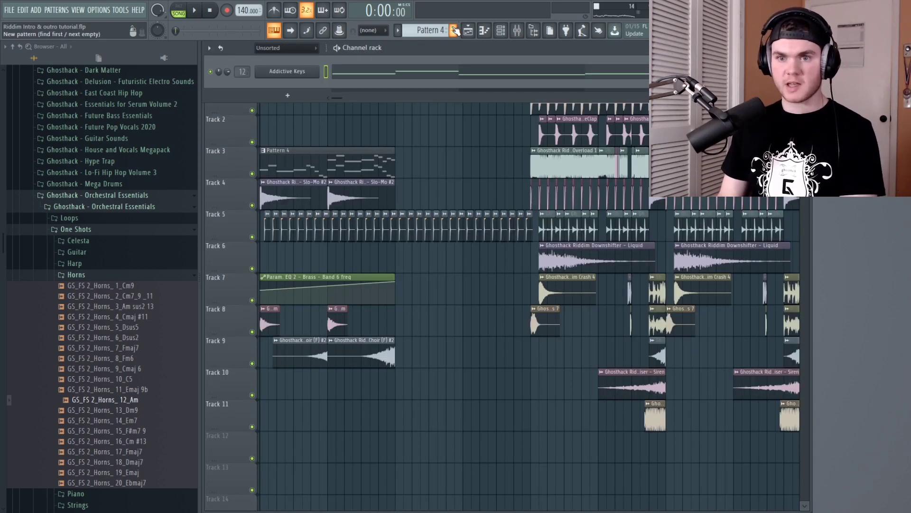
pyautogui.click(454, 30)
pyautogui.click(271, 96)
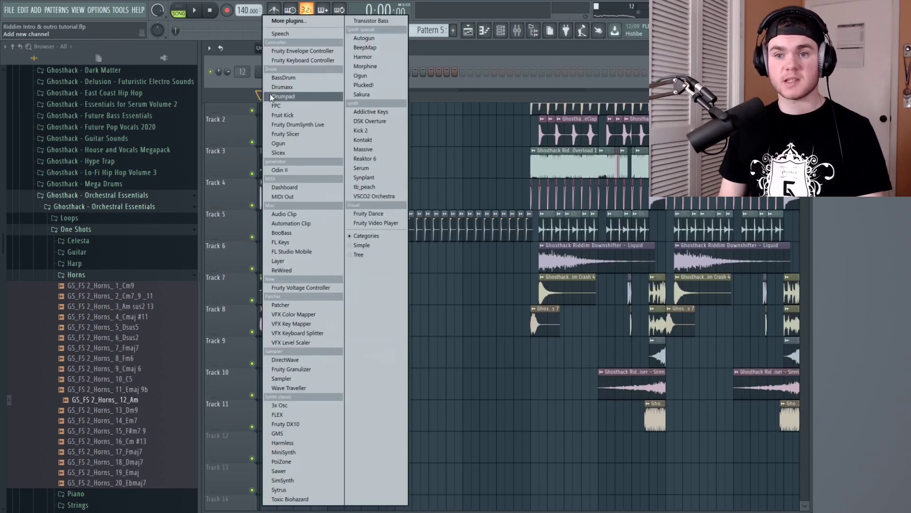
pyautogui.click(357, 168)
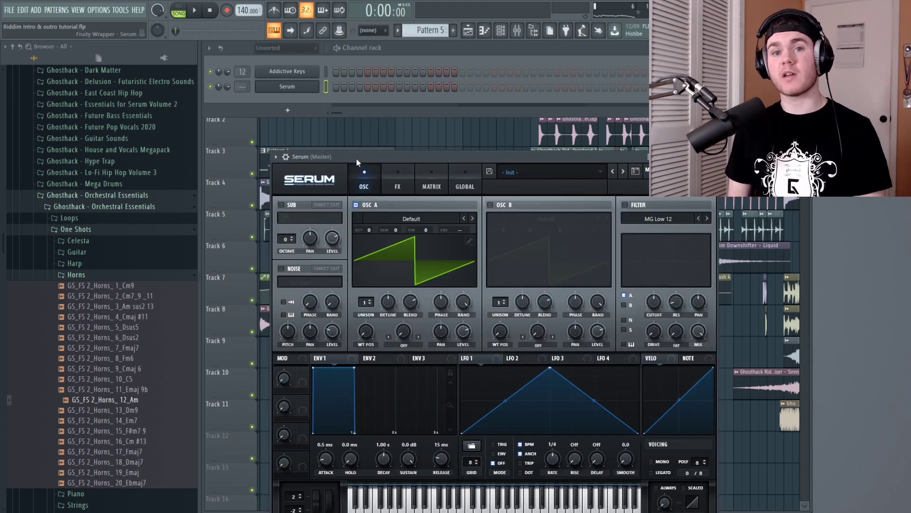
pyautogui.moveTo(356, 157); pyautogui.dragTo(321, 108)
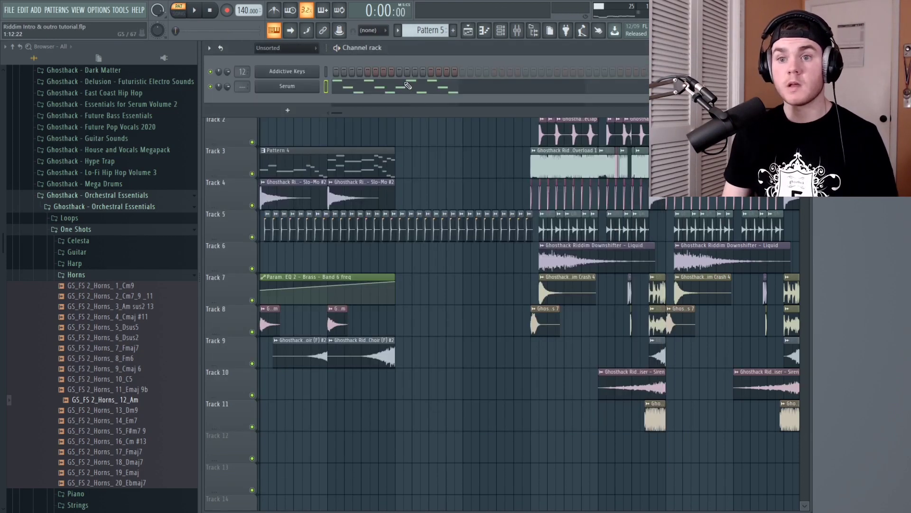
# Duplicate the repeating C5, G#4, F4 arpeggio in Serum's piano roll into the second bar and play it.
pyautogui.press('F7')
pyautogui.moveTo(514, 245); pyautogui.dragTo(278, 127)
pyautogui.keyDown('ctrl'); pyautogui.click(537, 237); pyautogui.keyUp('ctrl')
pyautogui.moveTo(528, 246); pyautogui.dragTo(283, 146)
pyautogui.hotkey('ctrl', 'b')
pyautogui.press('space')
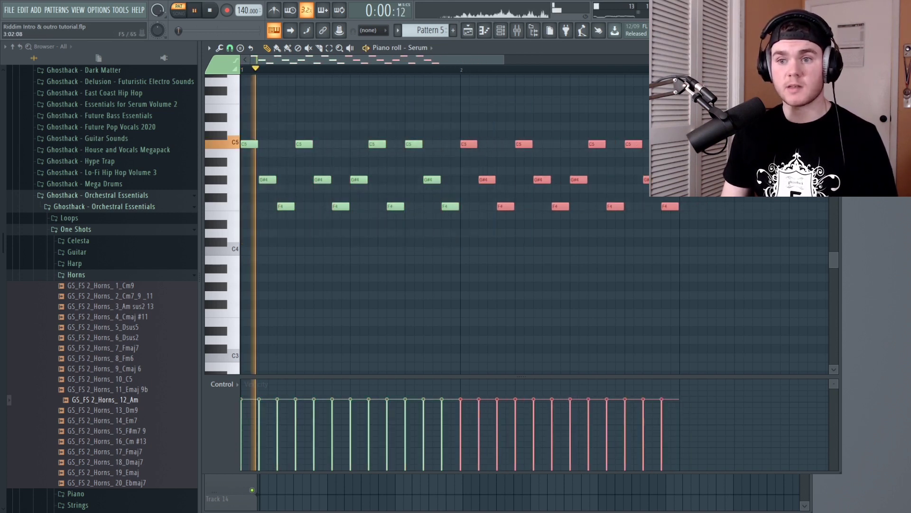
# Fill Track 2 with Pattern 5 clips from bar 1 to the Build marker at bar 9.
pyautogui.press('F7')
pyautogui.press('space')
pyautogui.click(418, 171)
pyautogui.moveTo(427, 167); pyautogui.dragTo(267, 121)
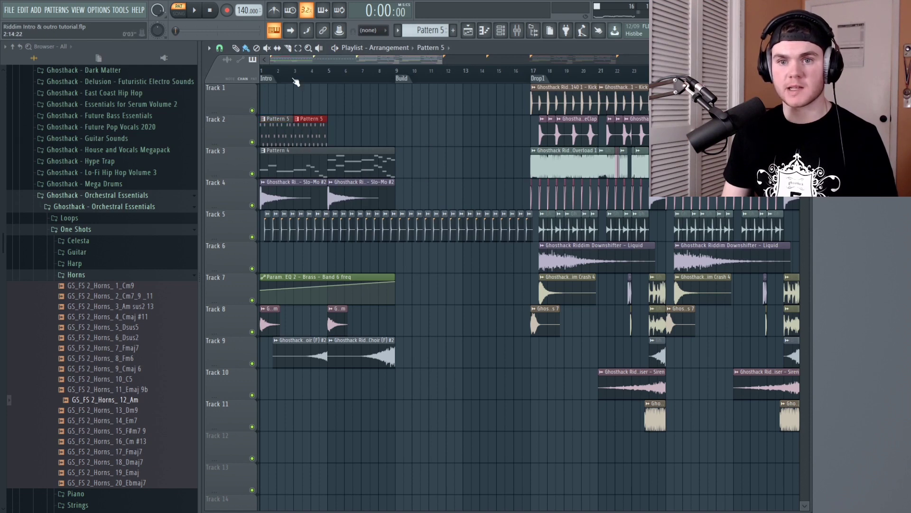
pyautogui.press('space')
pyautogui.hotkey('ctrl', 'b')
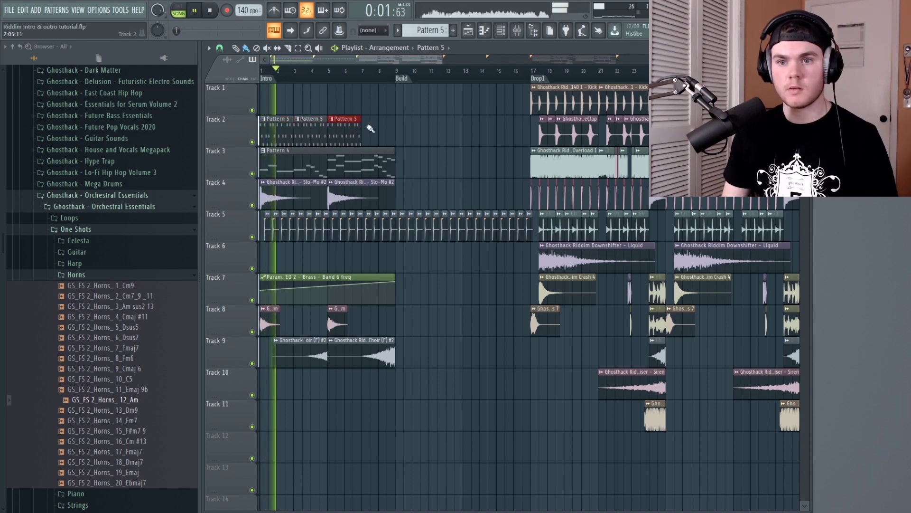
pyautogui.hotkey('ctrl', 'b')
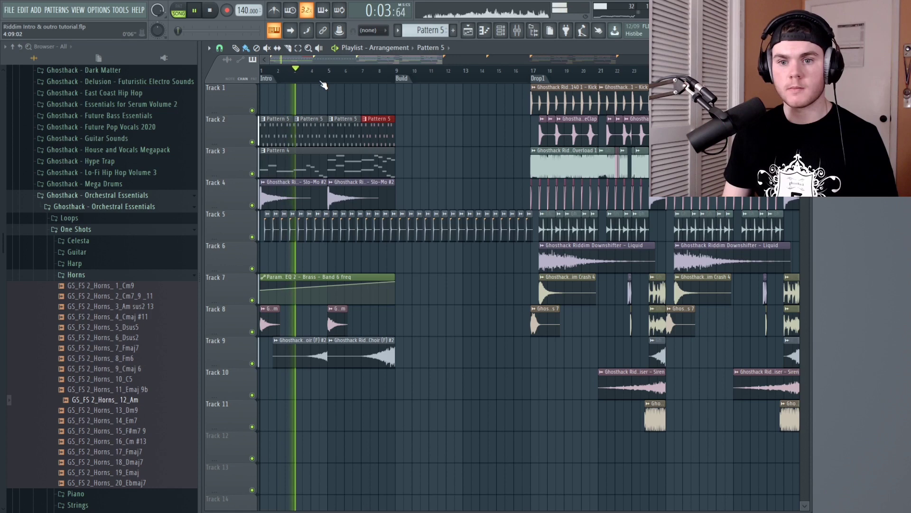
# Move the two Slo-Mo impact clips from Track 4 down to Track 6 and stop playback.
pyautogui.moveTo(423, 187); pyautogui.dragTo(244, 189)
pyautogui.hotkey('shift', 'Down')
pyautogui.hotkey('shift', 'Down')
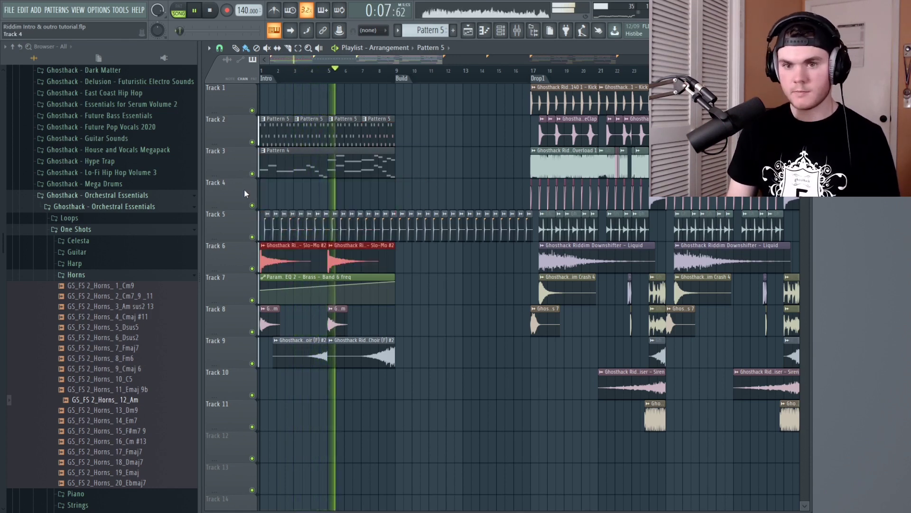
pyautogui.press('space')
# Move the Pattern 4 clip down to Track 4 and the four Pattern 5 clips down to Track 3.
pyautogui.moveTo(356, 171); pyautogui.dragTo(364, 189)
pyautogui.moveTo(407, 167); pyautogui.dragTo(269, 118)
pyautogui.rightClick(447, 158)
pyautogui.moveTo(430, 176); pyautogui.dragTo(271, 164)
# Add Fruity parametric EQ 2 on Insert 13 and lower its band 6 low-pass frequency, then play the intro.
pyautogui.scroll(4, 295, 74)
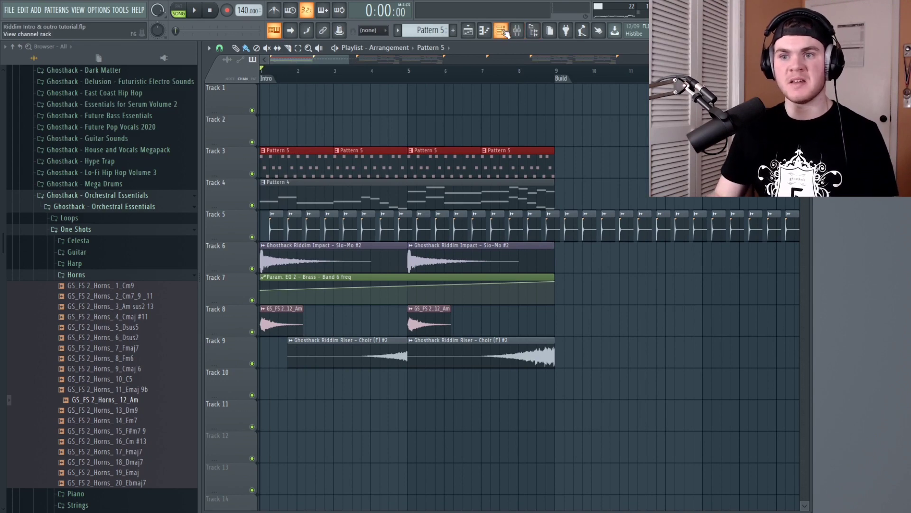
pyautogui.click(517, 32)
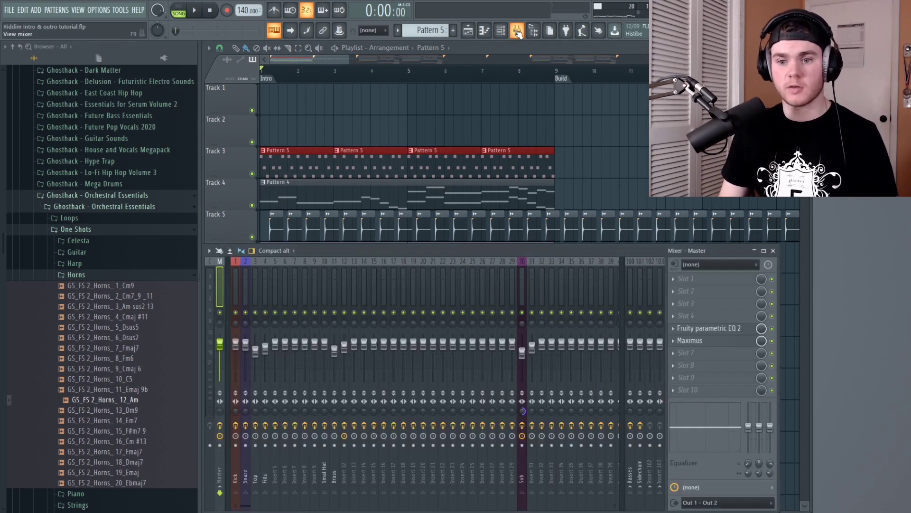
pyautogui.click(707, 278)
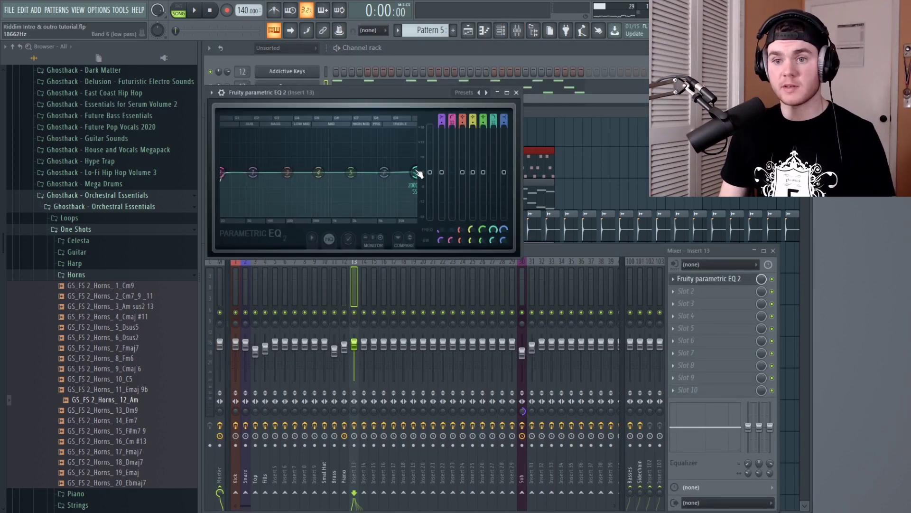
pyautogui.moveTo(416, 172); pyautogui.dragTo(397, 172)
pyautogui.press('space')
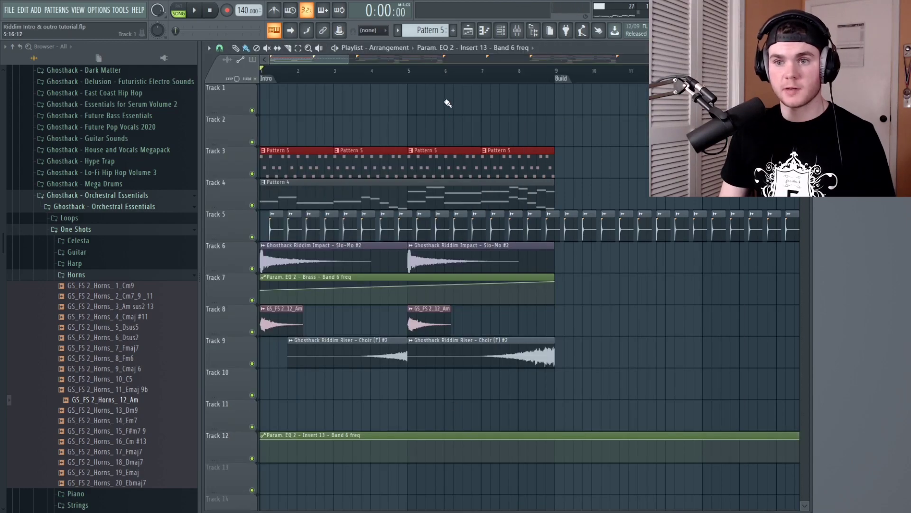
# Automate Insert 13's band 6 frequency on Track 2 as a rising ramp from bar 1 to 9, and lower Insert 13's fader slightly.
pyautogui.scroll(-3, 448, 88)
pyautogui.scroll(3, 448, 87)
pyautogui.scroll(-4, 450, 82)
pyautogui.scroll(-2, 449, 83)
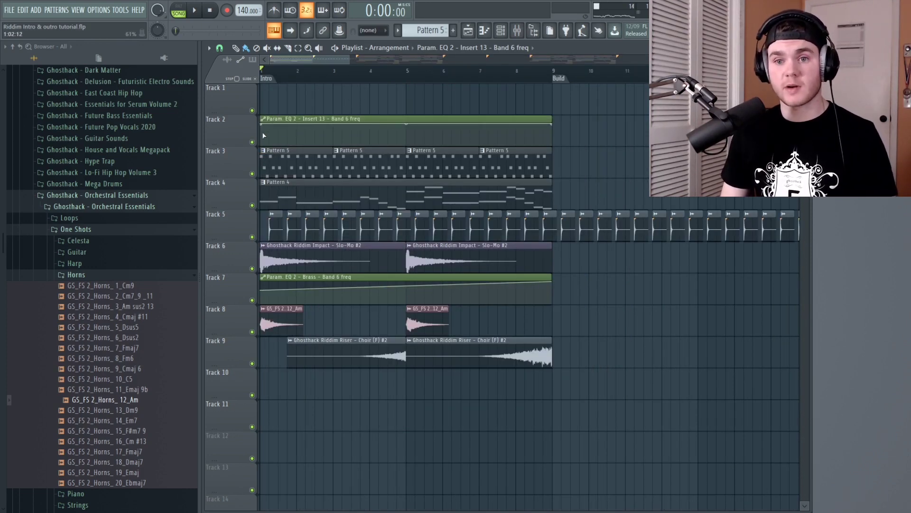
pyautogui.moveTo(262, 139); pyautogui.dragTo(262, 139)
pyautogui.press('space')
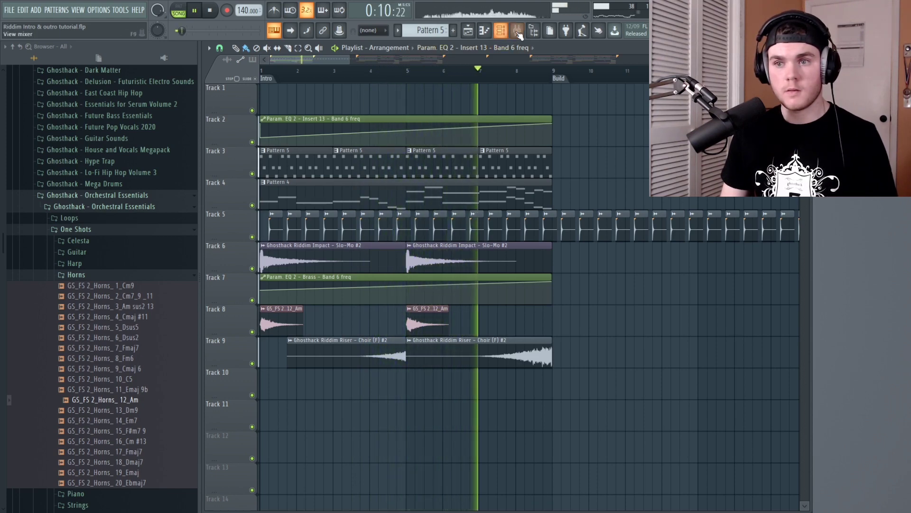
pyautogui.press('F9')
pyautogui.moveTo(354, 343); pyautogui.dragTo(355, 347)
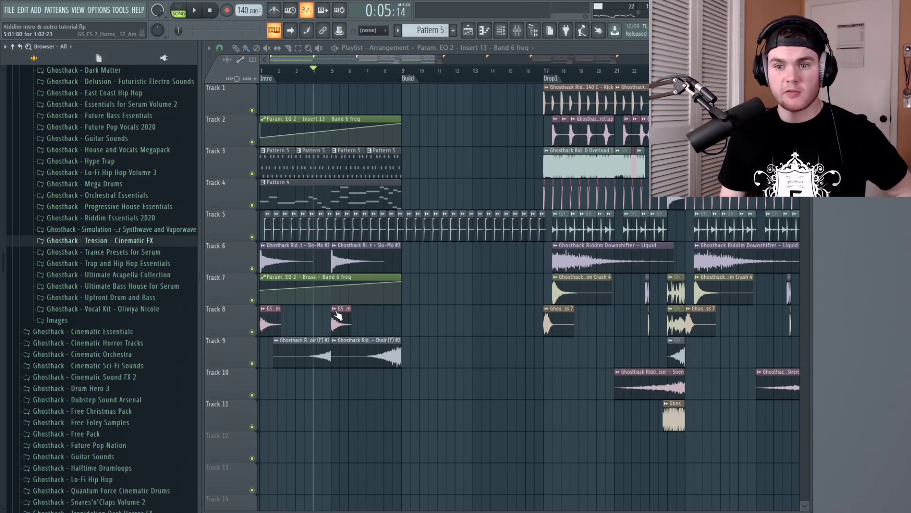
# Place Ghosthack Atonal Drone - Abyss from the Tension - Cinematic FX pack on Track 10 at bar 1 and play it.
pyautogui.click(141, 242)
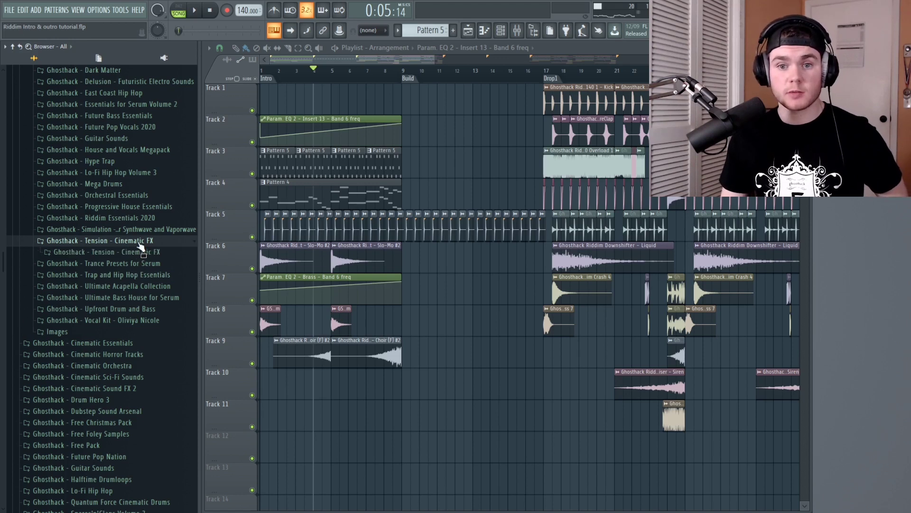
pyautogui.click(138, 252)
pyautogui.scroll(-2, 122, 225)
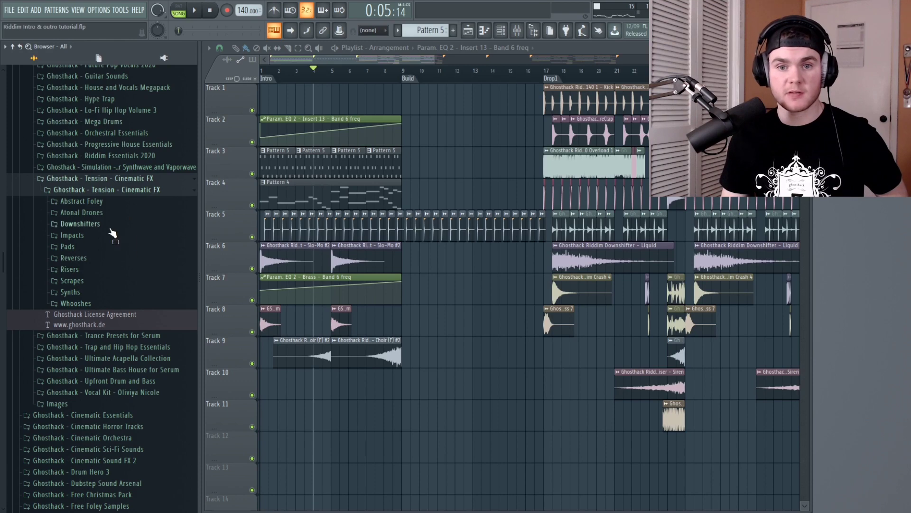
pyautogui.click(116, 215)
pyautogui.click(139, 125)
pyautogui.moveTo(148, 168); pyautogui.dragTo(273, 387)
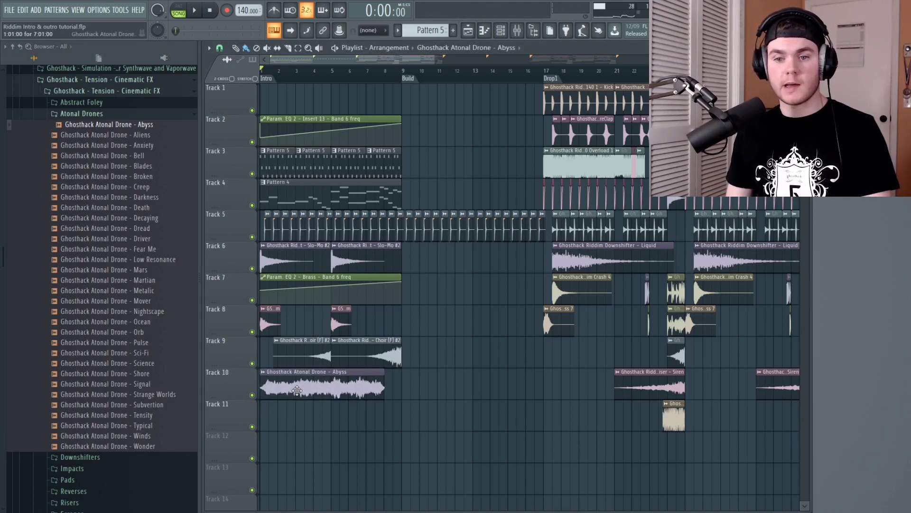
pyautogui.press('space')
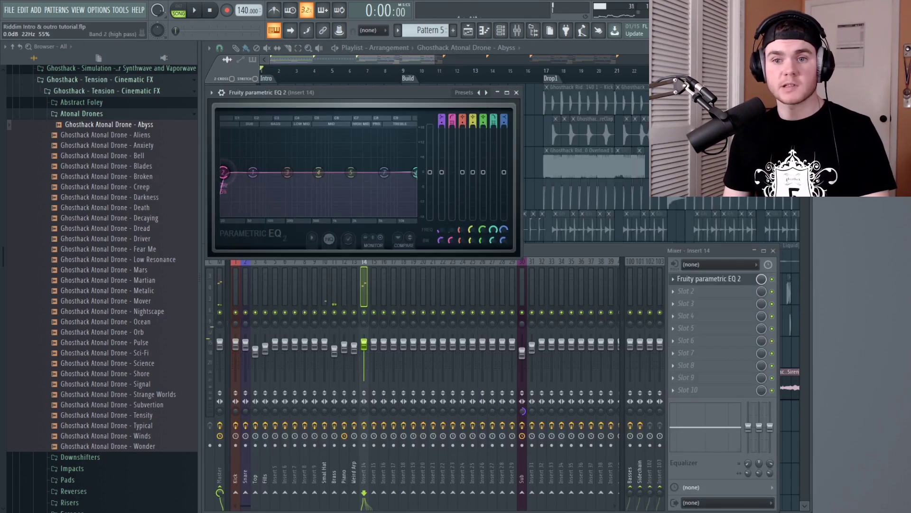
# Raise the band 2 high-pass frequency and widen its bandwidth in Insert 14's Fruity parametric EQ 2 during playback.
pyautogui.press('space')
pyautogui.moveTo(224, 172); pyautogui.dragTo(268, 171)
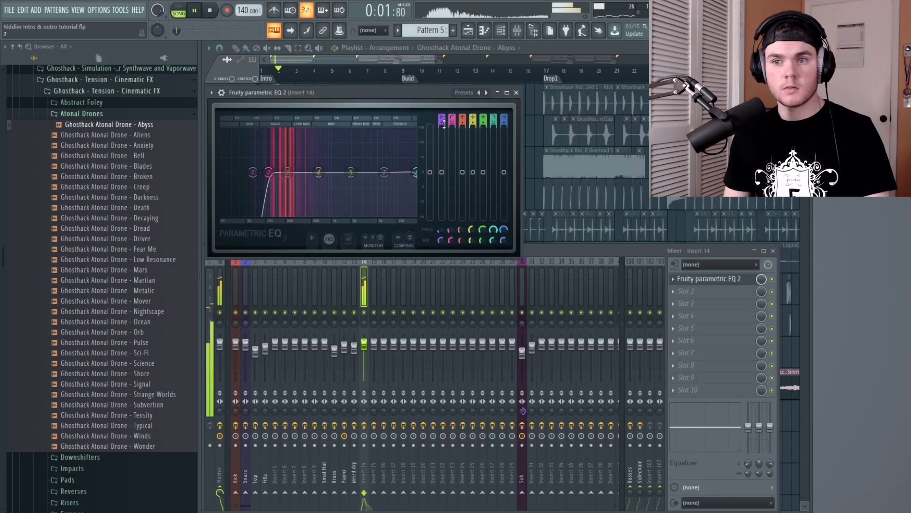
pyautogui.moveTo(453, 122); pyautogui.dragTo(450, 134)
pyautogui.moveTo(269, 172); pyautogui.dragTo(281, 172)
pyautogui.moveTo(451, 240); pyautogui.dragTo(451, 223)
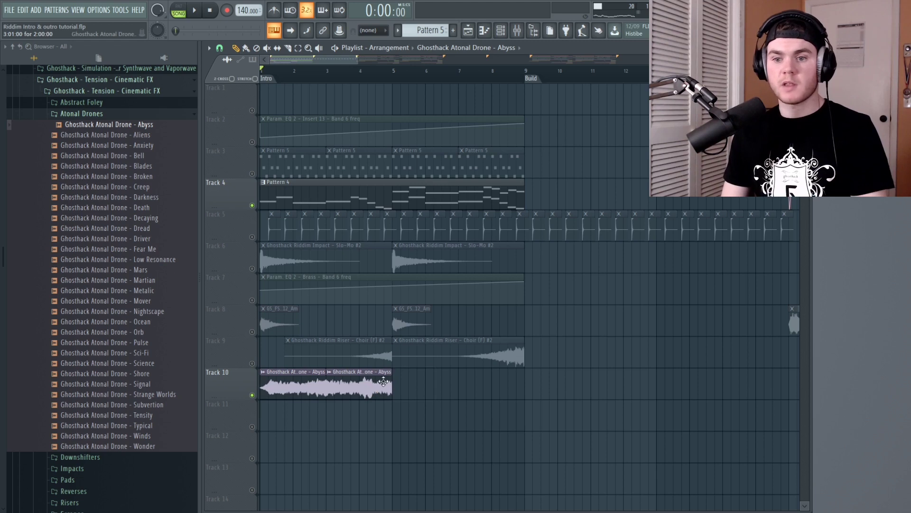
# Fill Track 10 with Abyss drone clips up to bar 9 and lower Insert 14's fader to -8.1 dB.
pyautogui.click(399, 386)
pyautogui.click(484, 387)
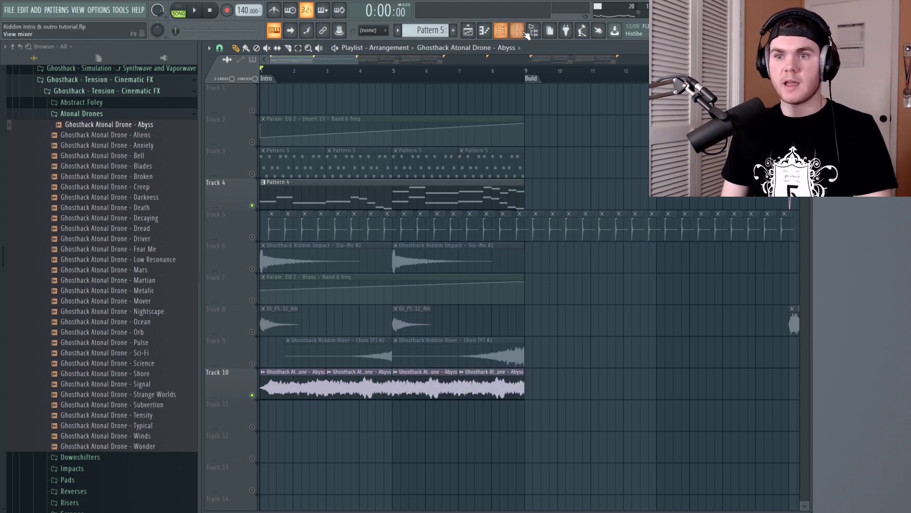
pyautogui.click(524, 31)
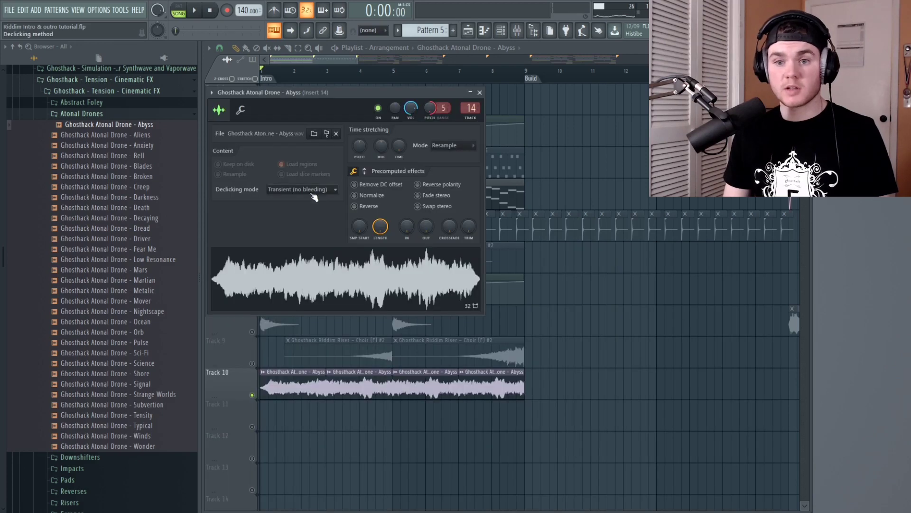
# Set the Abyss drone sample's declicking mode to Crossfade (bleeding) and close its channel settings.
pyautogui.click(303, 189)
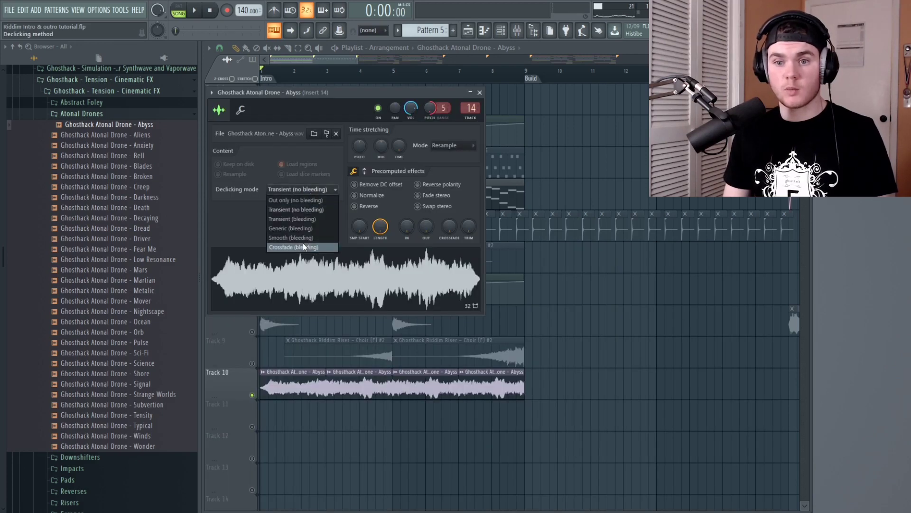
pyautogui.click(303, 243)
pyautogui.click(479, 92)
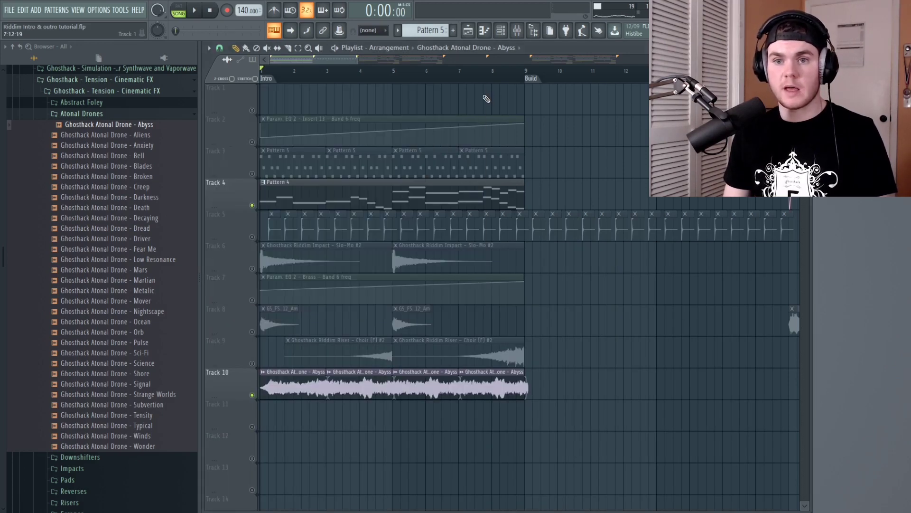
# Unsolo the playlist tracks, play the full intro from the start and bring up the mixer.
pyautogui.rightClick(253, 206)
pyautogui.rightClick(252, 205)
pyautogui.press('space')
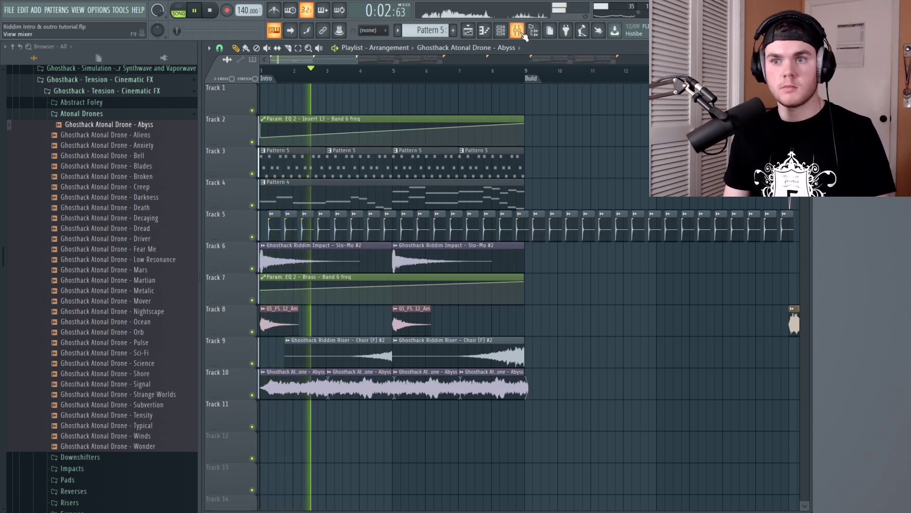
pyautogui.click(521, 34)
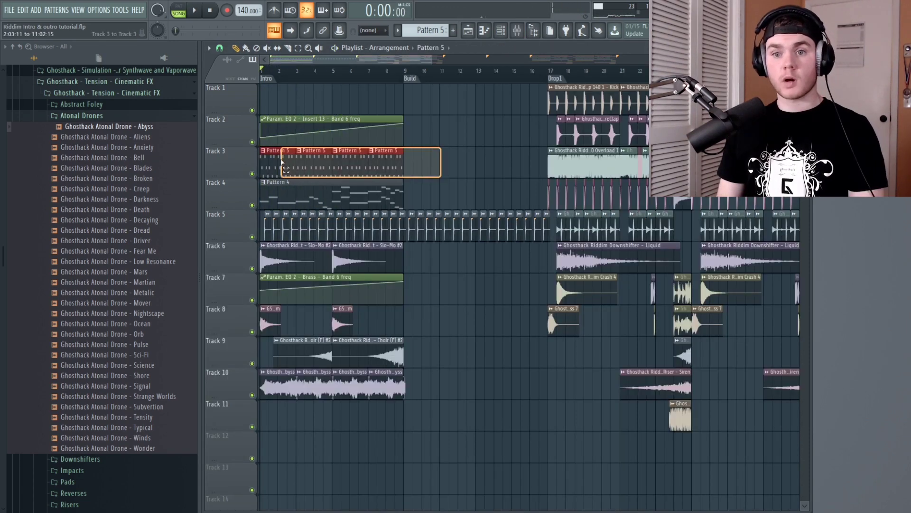
# Duplicate the Pattern 5 clips on Track 3 over bars 9 to 17 and place four-bar Pattern 4 clips on Track 4 at bars 9 and 13.
pyautogui.moveTo(266, 163); pyautogui.dragTo(415, 165)
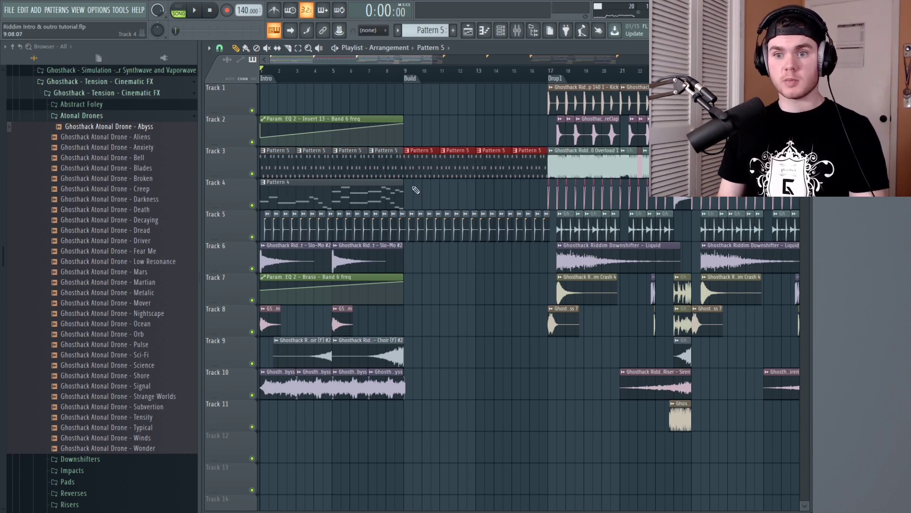
pyautogui.click(360, 192)
pyautogui.click(411, 417)
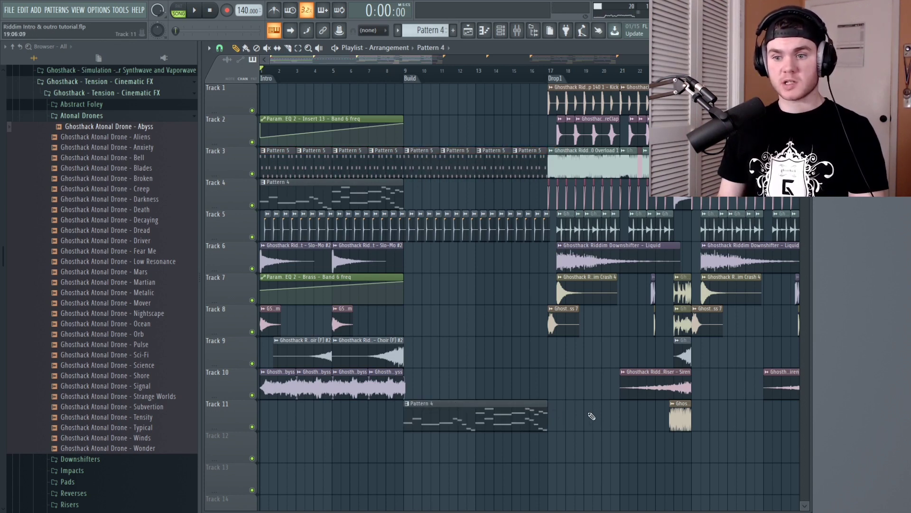
pyautogui.moveTo(547, 409); pyautogui.dragTo(458, 196)
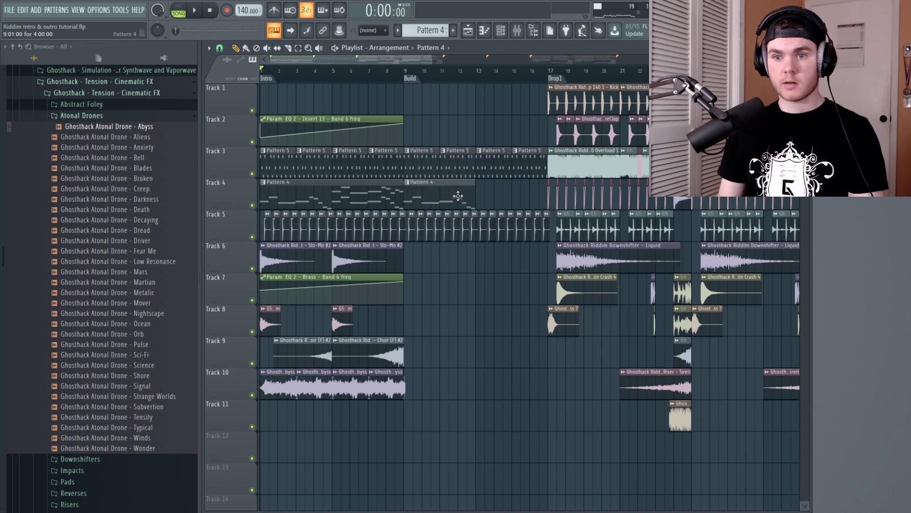
pyautogui.click(479, 195)
# Repeat the Track 6 impacts, Track 8 hits, first Choir riser and Track 10 Abyss drone clips over the build from bar 9.
pyautogui.keyDown('ctrl'); pyautogui.moveTo(414, 265); pyautogui.dragTo(442, 264); pyautogui.keyUp('ctrl')
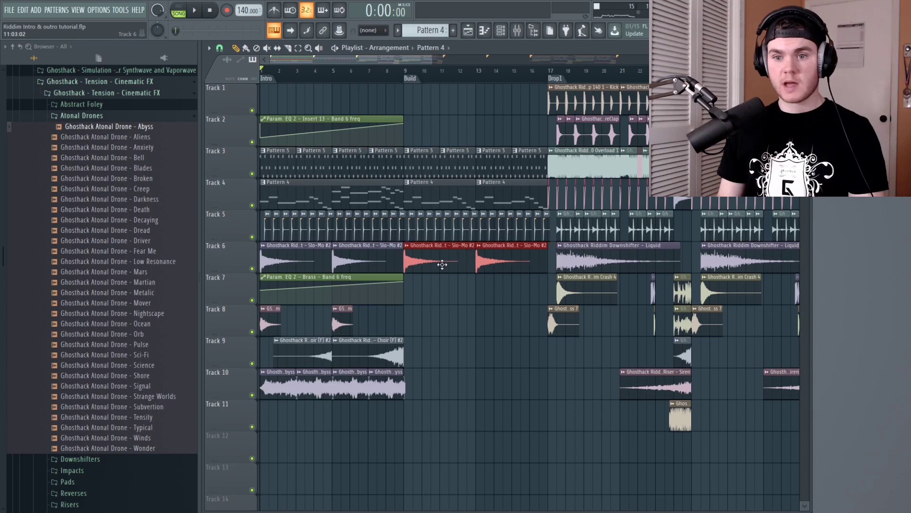
pyautogui.moveTo(441, 352); pyautogui.dragTo(275, 332)
pyautogui.hotkey('ctrl', 'b')
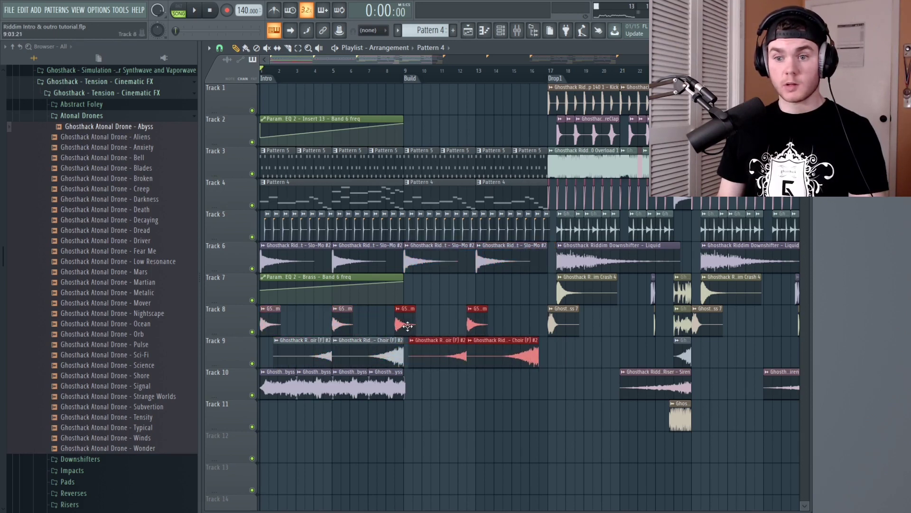
pyautogui.rightClick(535, 363)
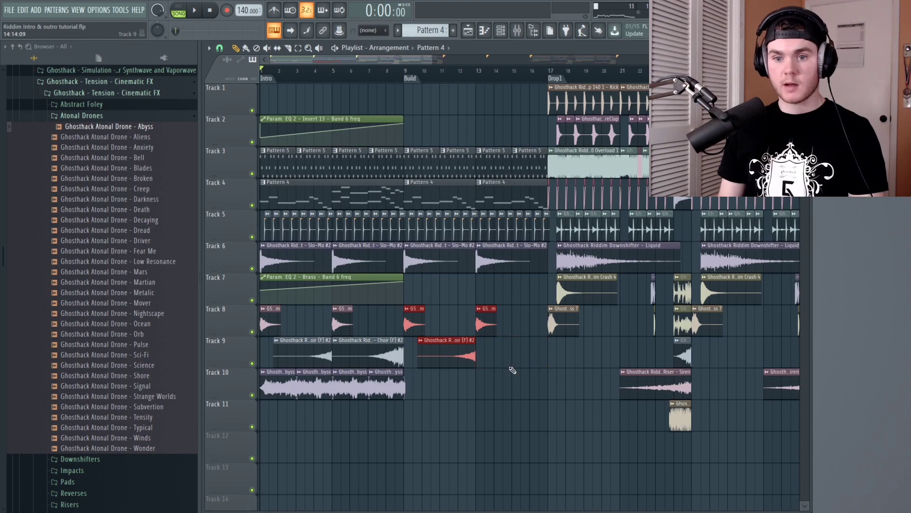
pyautogui.moveTo(446, 417); pyautogui.dragTo(503, 389)
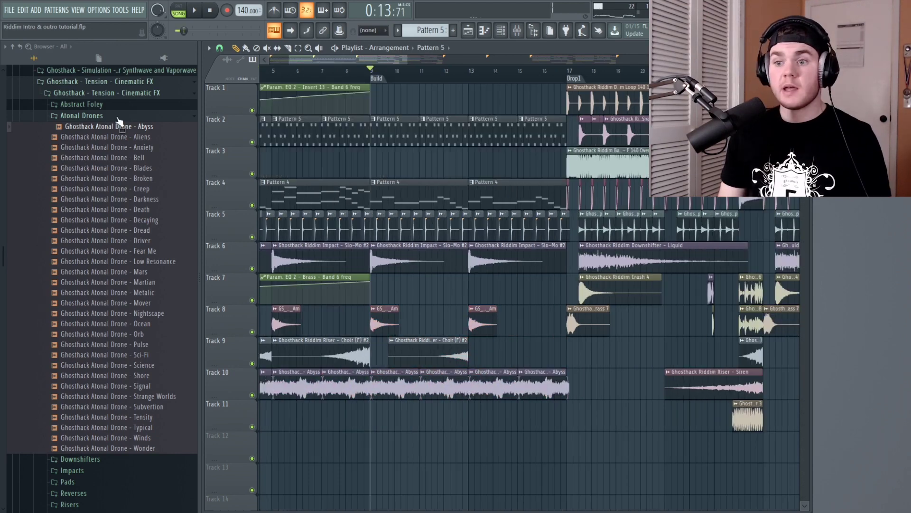
# Place a Ghosthack Riddim Bass Loop - F 140 Overload 1 clip on Track 3 at bar 9 and audition it soloed.
pyautogui.click(118, 117)
pyautogui.click(588, 163)
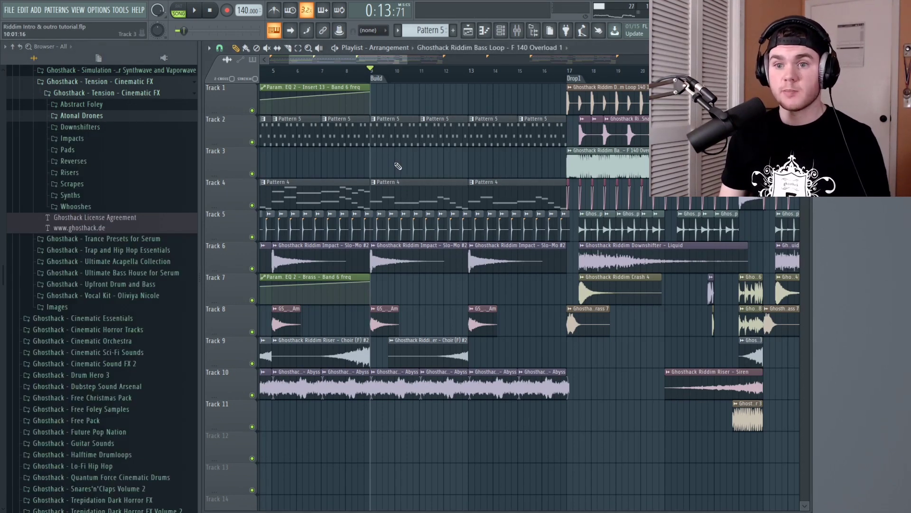
pyautogui.click(369, 160)
pyautogui.keyDown('ctrl'); pyautogui.click(252, 174); pyautogui.keyUp('ctrl')
pyautogui.press('space')
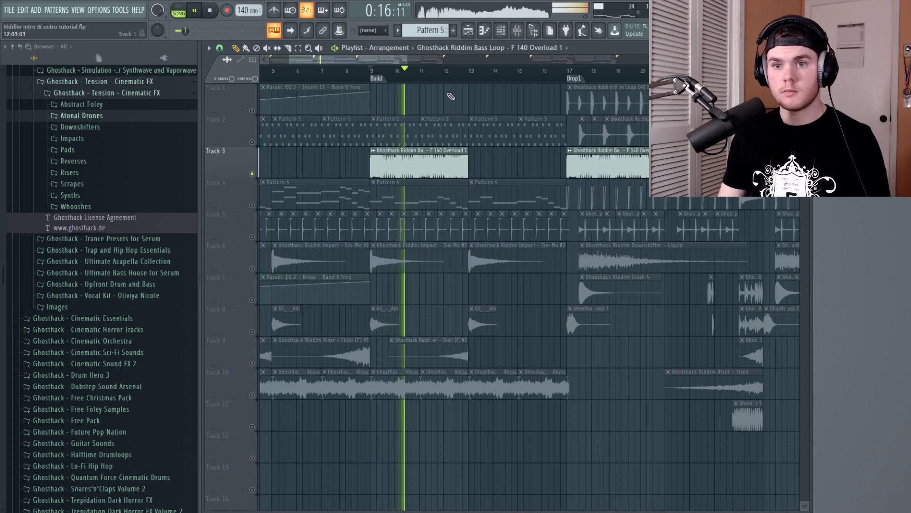
pyautogui.press('space')
# Make the bar 9 bass loop clip unique and route it to mixer insert 15, named Build Bass.
pyautogui.click(373, 150)
pyautogui.click(394, 225)
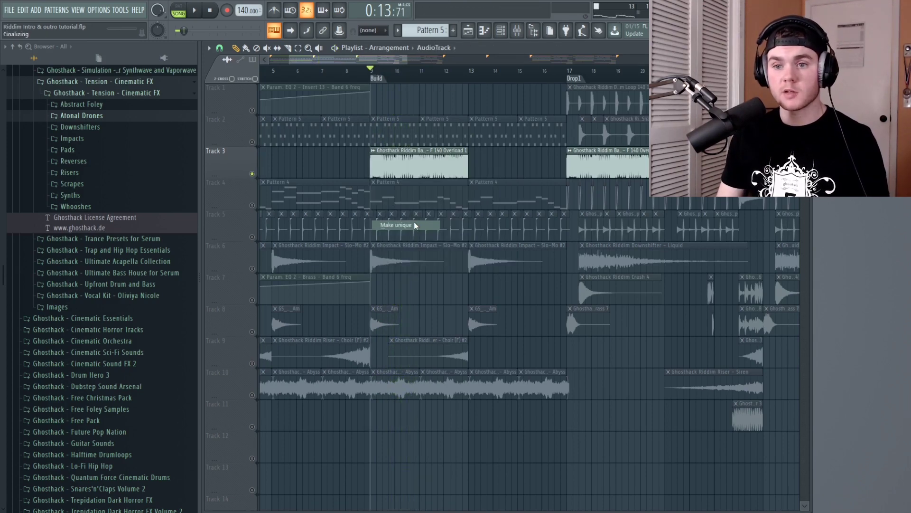
pyautogui.click(518, 30)
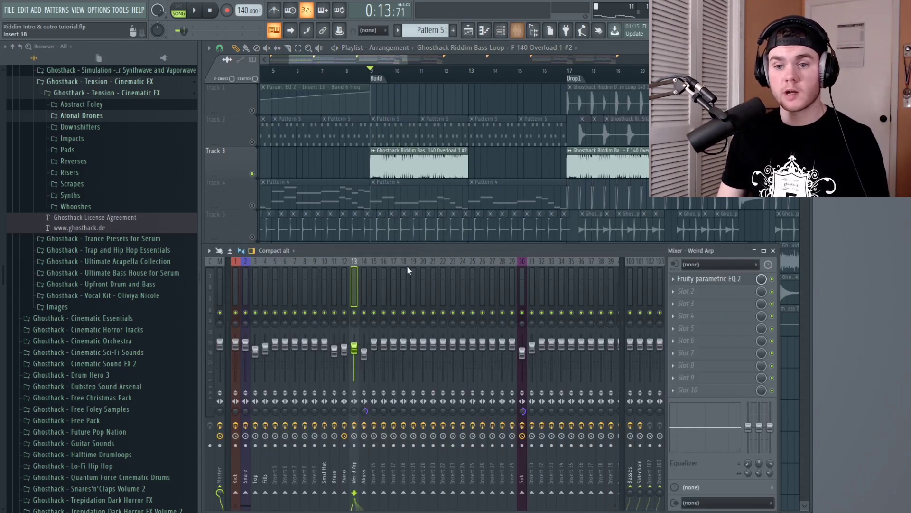
pyautogui.click(383, 281)
pyautogui.click(377, 279)
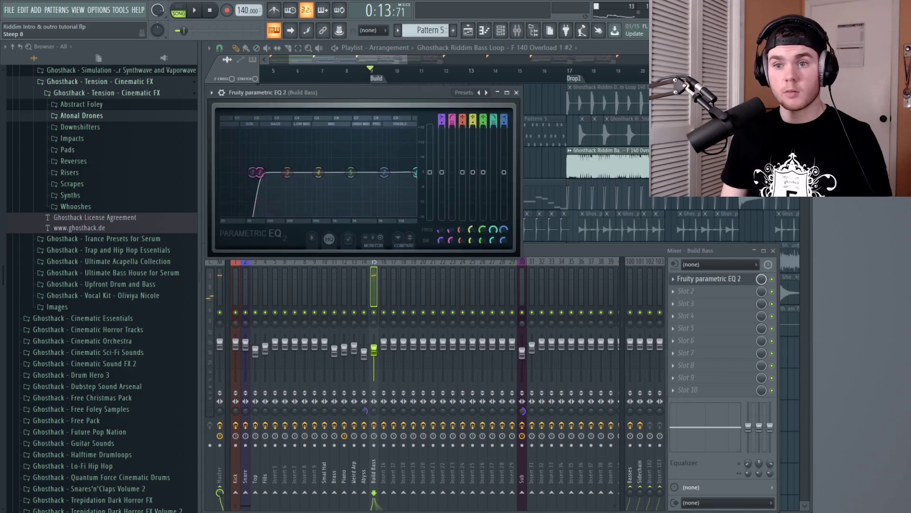
# Cut the lows and highs of Build Bass with Fruity parametric EQ 2 while listening to the loop.
pyautogui.moveTo(452, 122); pyautogui.dragTo(451, 147)
pyautogui.press('space')
pyautogui.moveTo(452, 240); pyautogui.dragTo(496, 221)
pyautogui.press('space')
pyautogui.press('space')
pyautogui.moveTo(414, 172); pyautogui.dragTo(406, 172)
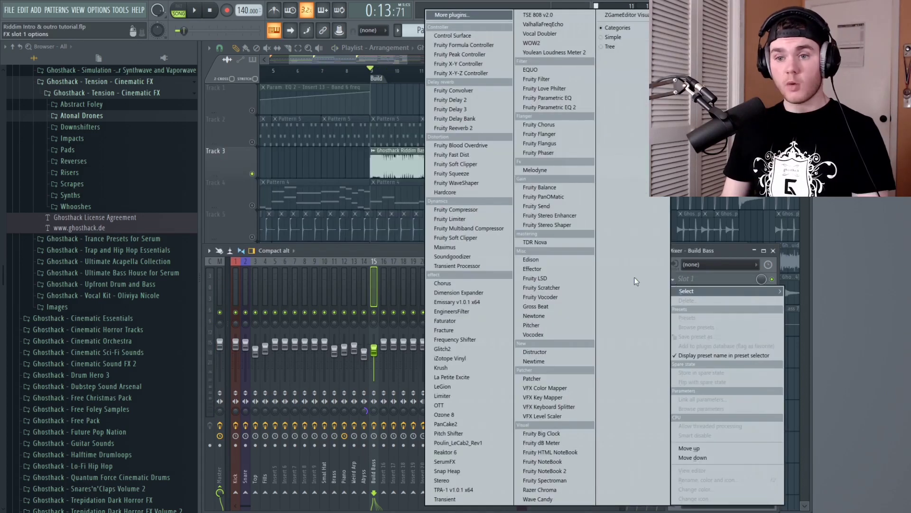
# Add Krush before the EQ on Build Bass, turn off its filter and dry signal, and set downsampling to 19.2%.
pyautogui.click(464, 367)
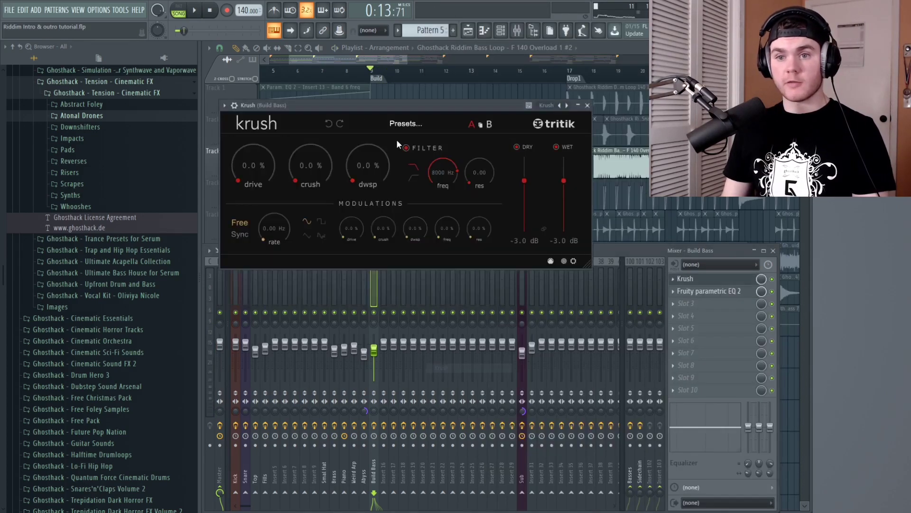
pyautogui.press('space')
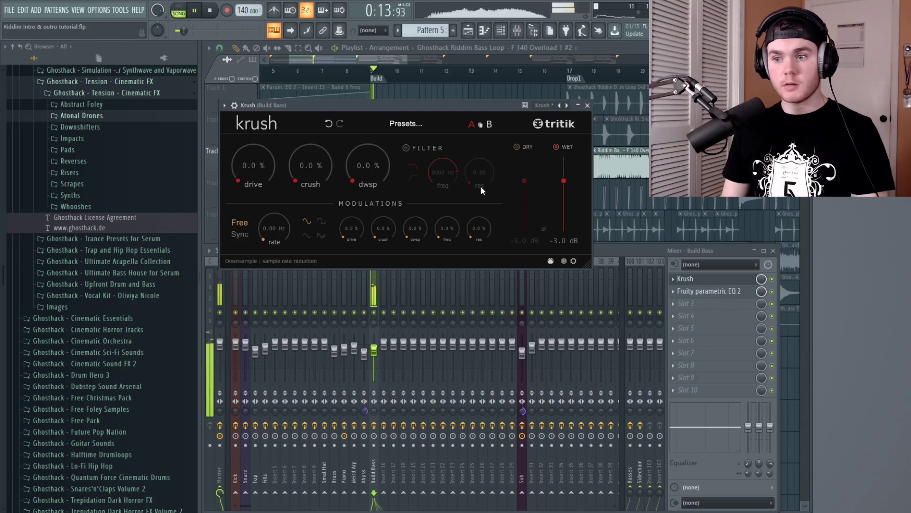
pyautogui.moveTo(363, 158); pyautogui.dragTo(363, 135)
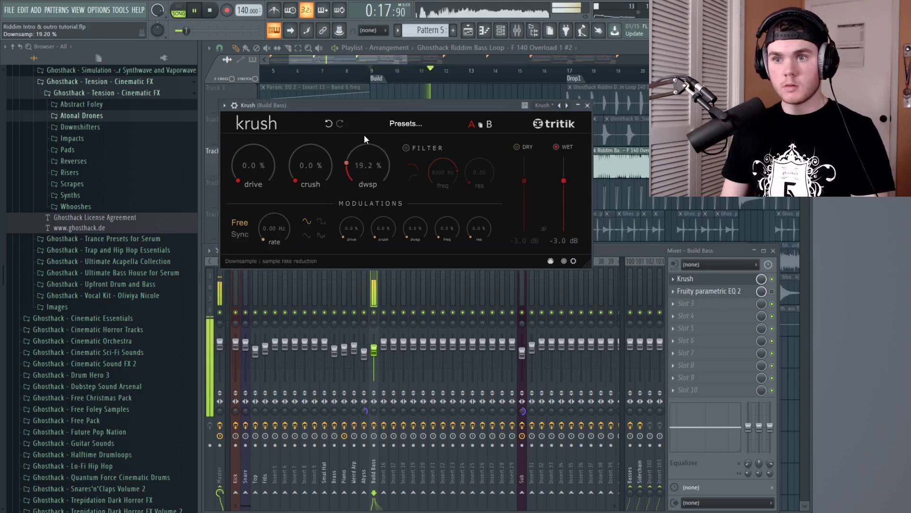
pyautogui.click(763, 294)
pyautogui.click(715, 281)
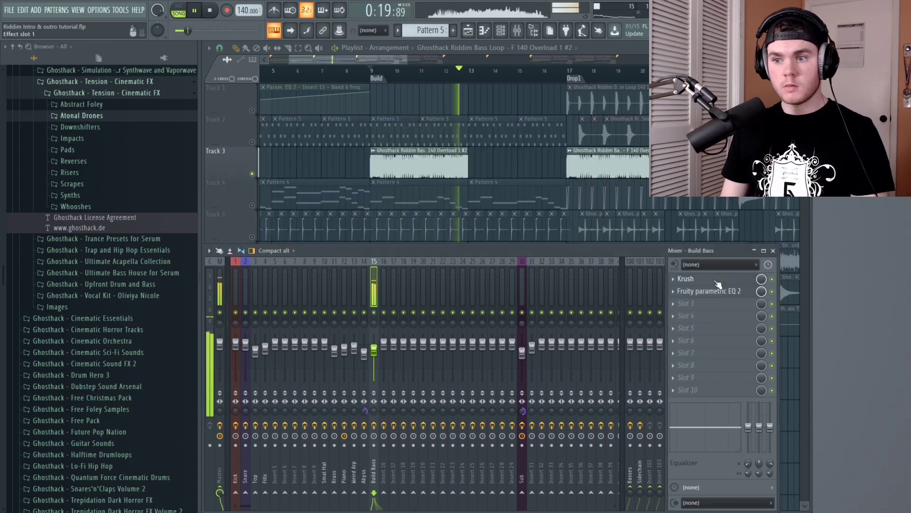
# Dip the mids and highs with bands 3, 4 and 5 of the Build Bass EQ while listening, and set up band 7 as a high cut.
pyautogui.click(712, 291)
pyautogui.press('space')
pyautogui.moveTo(347, 171); pyautogui.dragTo(335, 147)
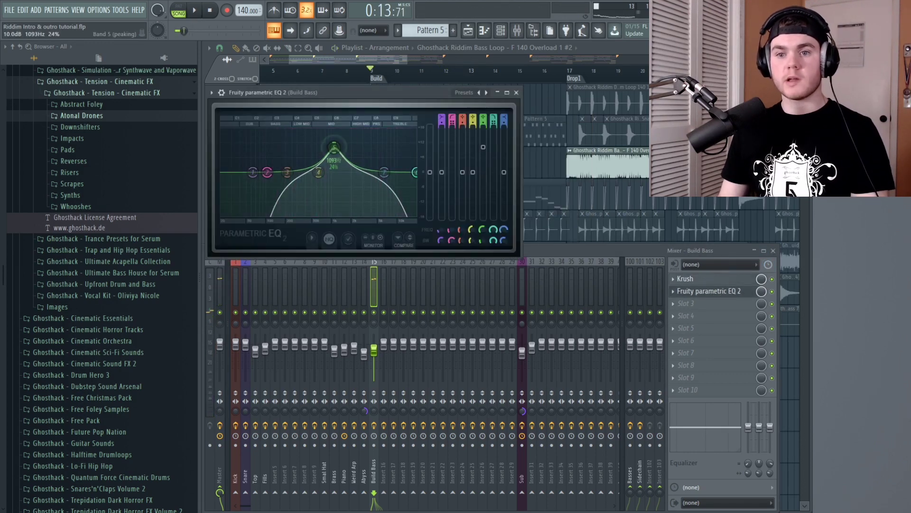
pyautogui.moveTo(345, 157); pyautogui.dragTo(324, 205)
pyautogui.press('space')
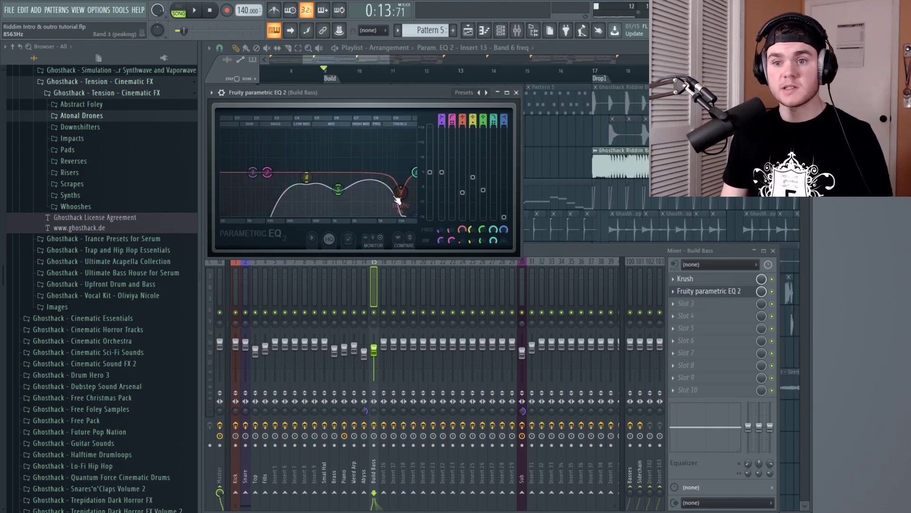
pyautogui.moveTo(398, 200); pyautogui.dragTo(414, 188)
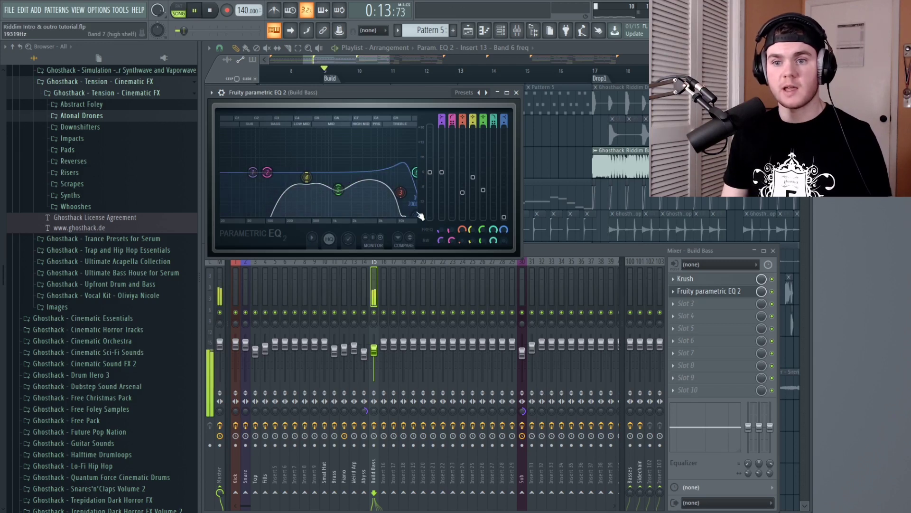
# Audition a sweep of the Build Bass EQ's band 7 frequency down through the lows and back up to 20000 Hz.
pyautogui.press('space')
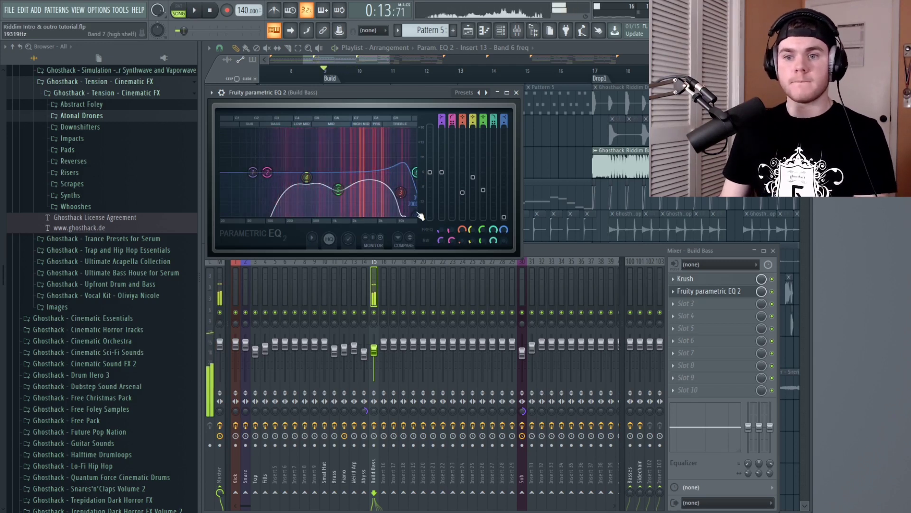
pyautogui.moveTo(420, 216); pyautogui.dragTo(316, 215)
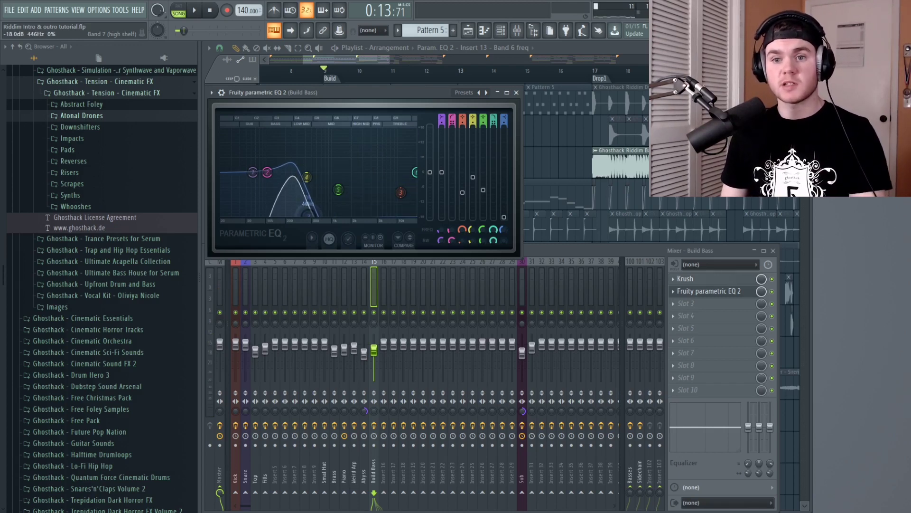
pyautogui.press('space')
pyautogui.moveTo(296, 215); pyautogui.dragTo(419, 215)
pyautogui.press('space')
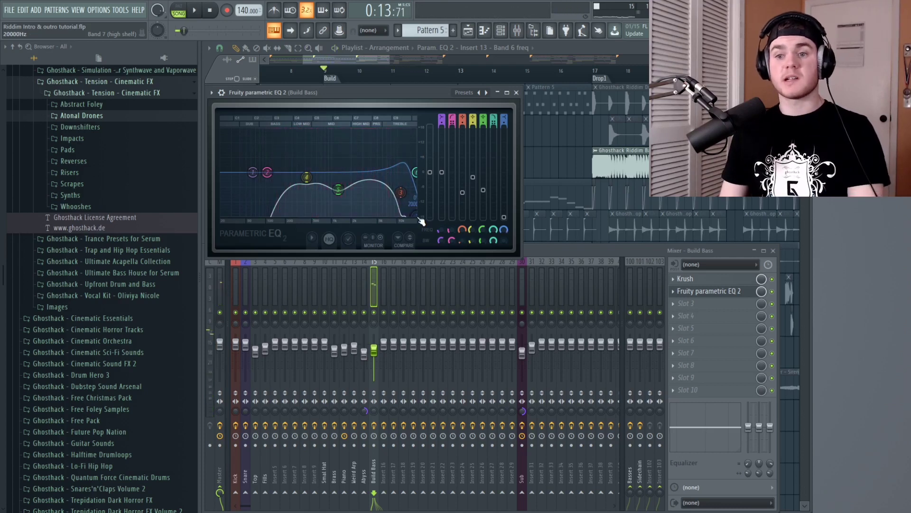
# Create an automation clip for the Build Bass band 7 frequency on Track 2, rising from bar 9 to bar 17.
pyautogui.rightClick(504, 228)
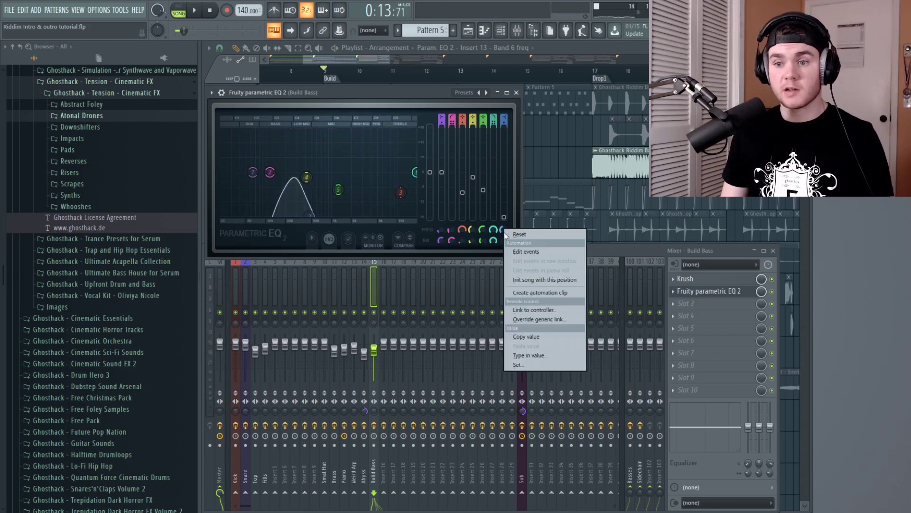
pyautogui.click(536, 295)
pyautogui.press('F12')
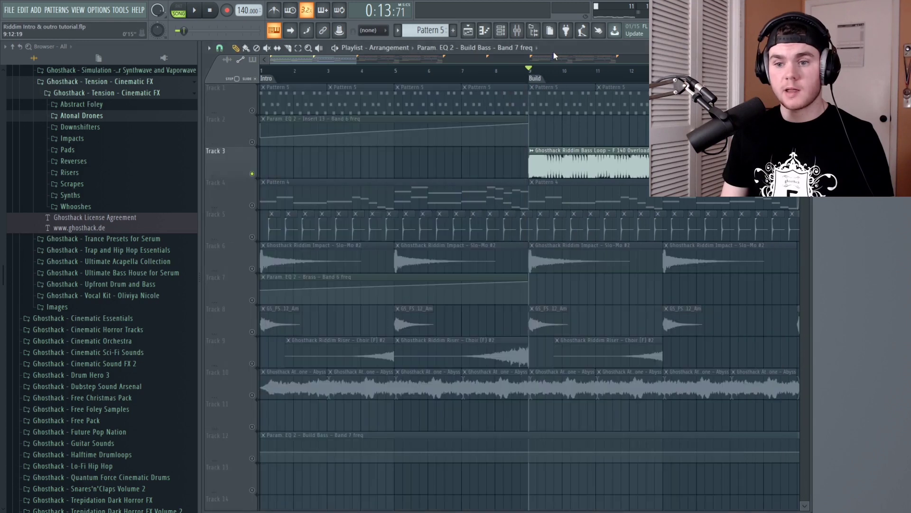
pyautogui.scroll(-3, 526, 76)
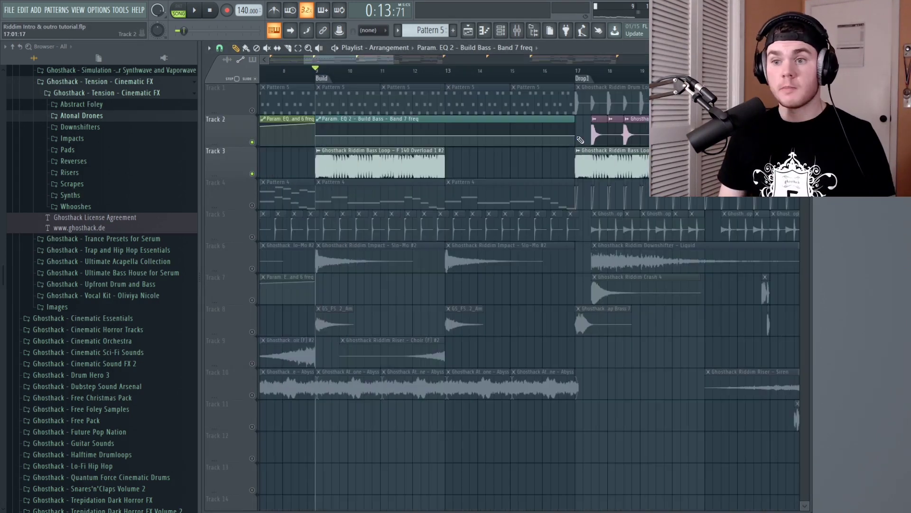
pyautogui.moveTo(577, 138); pyautogui.dragTo(578, 127)
# Place a second copy of the unique bass loop on Track 3 at bar 13 and play the build from bar 9.
pyautogui.click(458, 162)
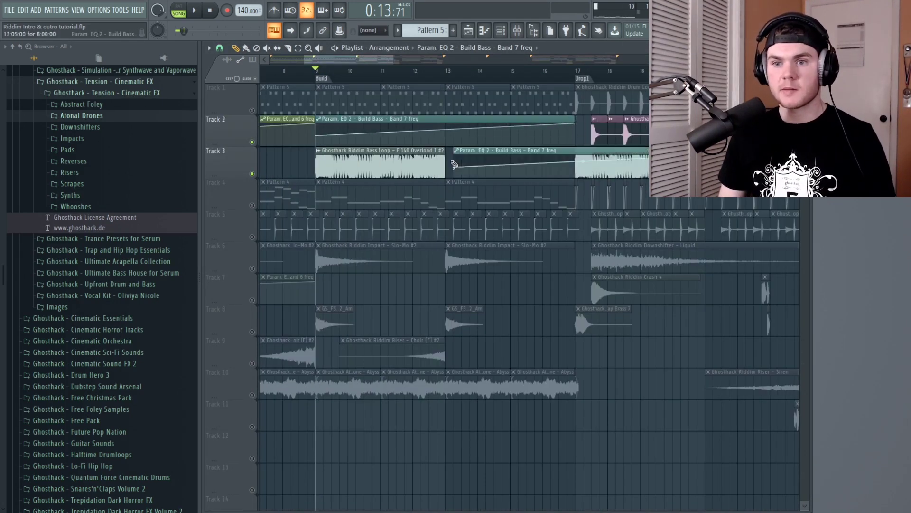
pyautogui.rightClick(468, 155)
pyautogui.click(463, 154)
pyautogui.press('space')
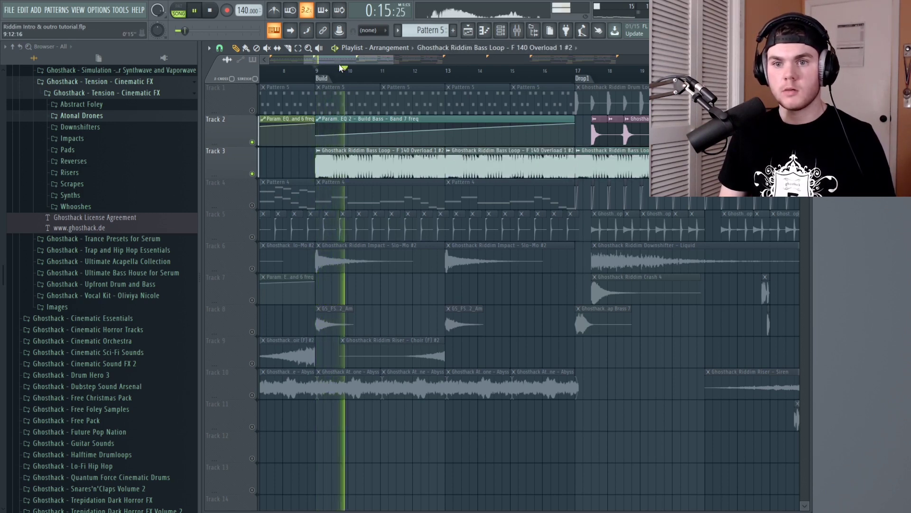
pyautogui.moveTo(393, 59); pyautogui.dragTo(411, 62)
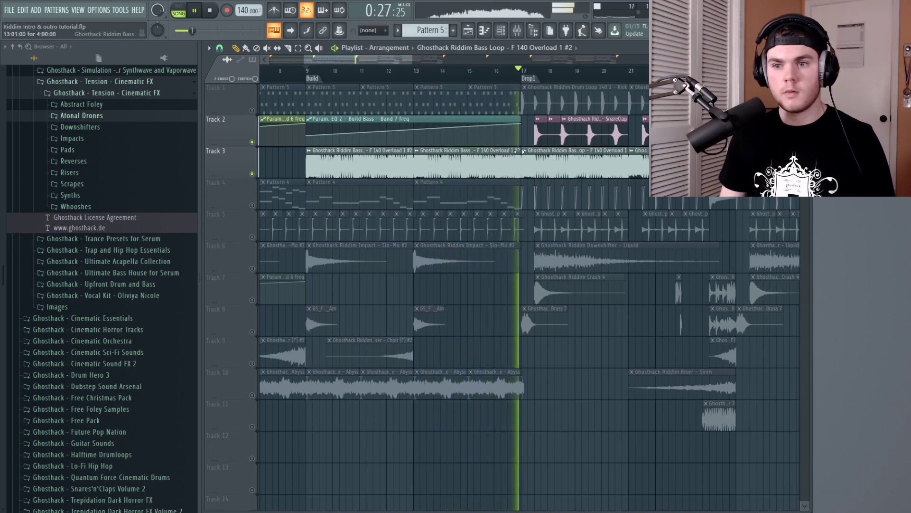
# Shorten the second build bass loop clip on Track 3 to end at bar 16 and play from bar 15.
pyautogui.press('space')
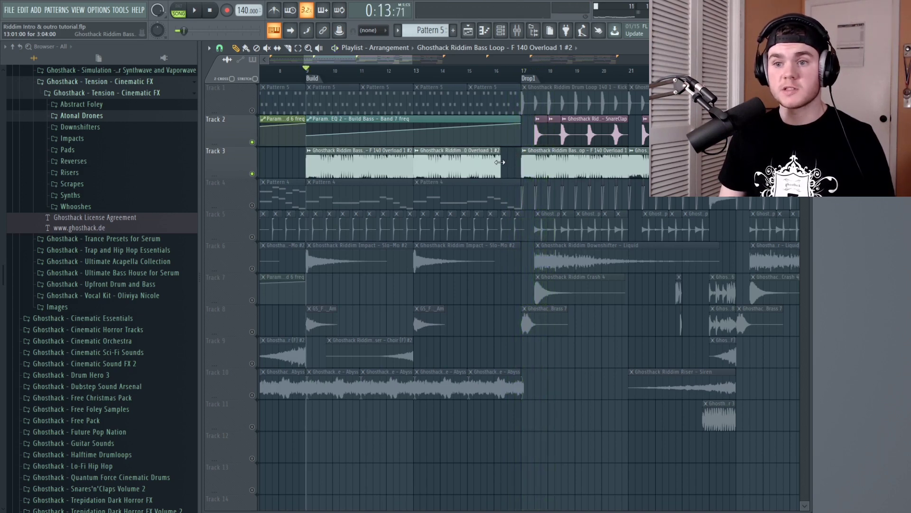
pyautogui.click(468, 77)
pyautogui.press('space')
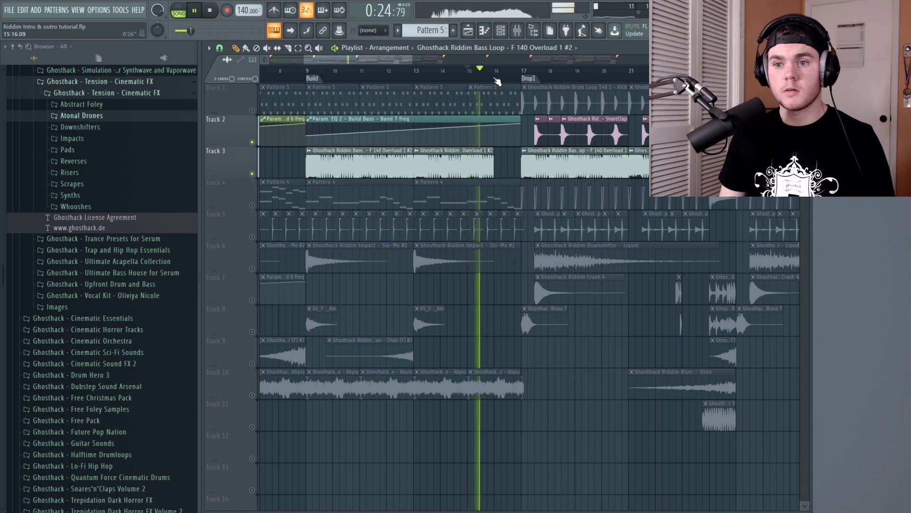
# Add a second Fruity parametric EQ 2 to Build Bass and set band 7 to a low-pass at the top of the spectrum.
pyautogui.scroll(1, 494, 78)
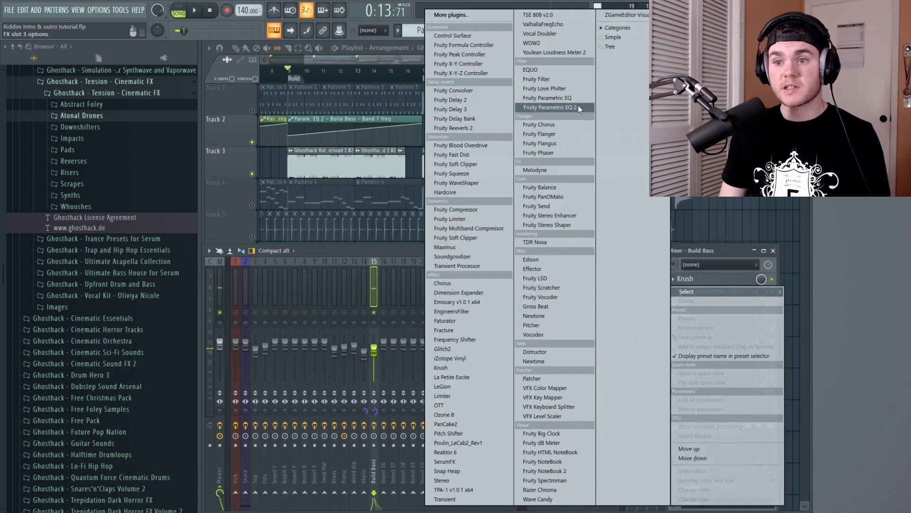
pyautogui.click(578, 106)
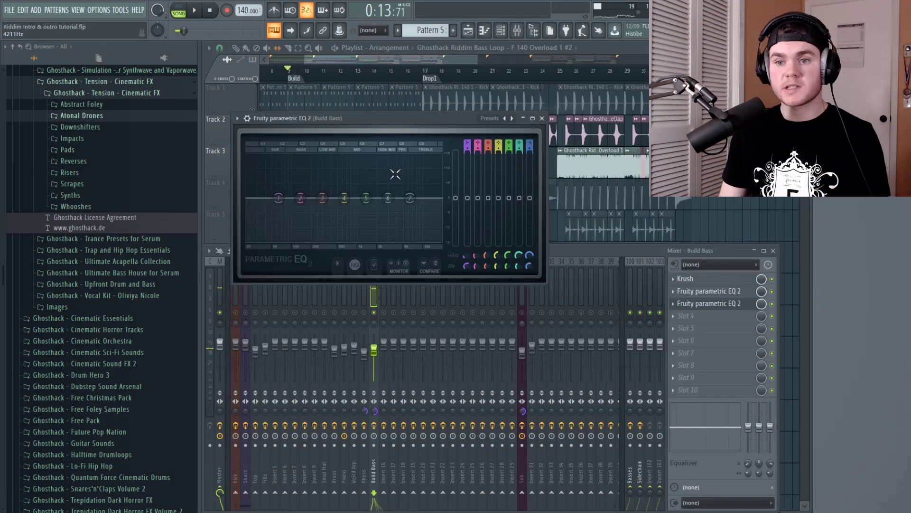
pyautogui.moveTo(520, 142); pyautogui.dragTo(530, 155)
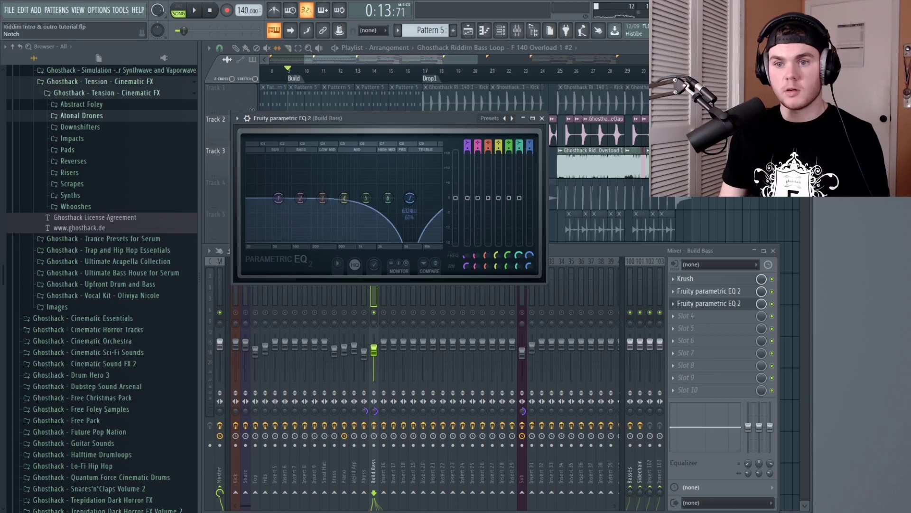
pyautogui.scroll(-3, 530, 145)
pyautogui.scroll(-3, 530, 145)
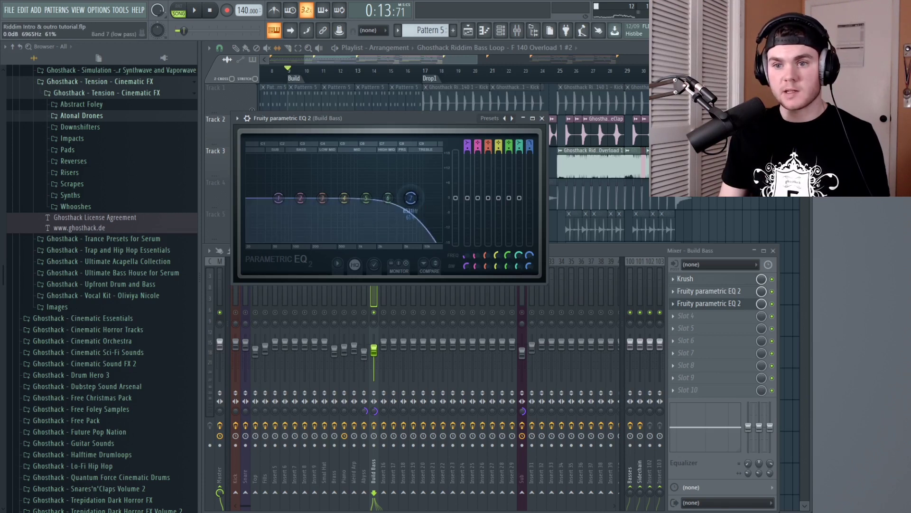
pyautogui.moveTo(534, 270); pyautogui.dragTo(534, 274)
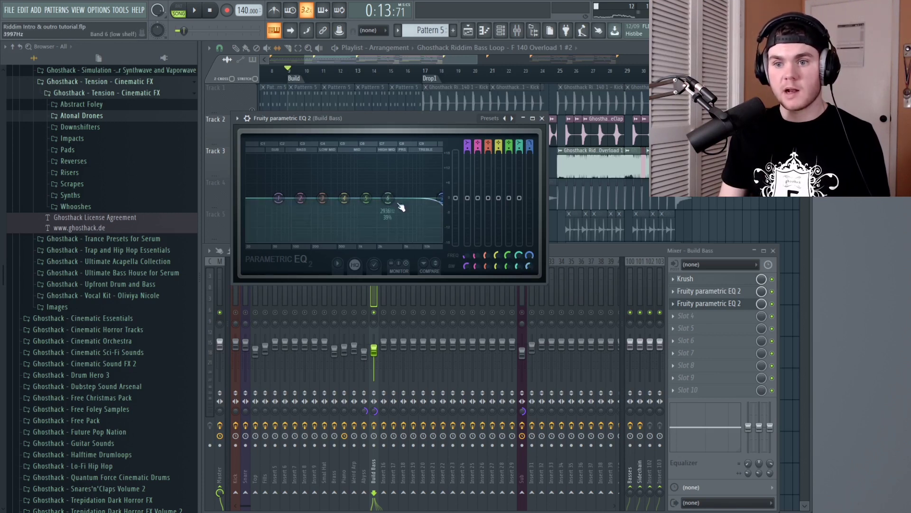
pyautogui.moveTo(433, 196)
pyautogui.mouseDown()
pyautogui.moveTo(366, 195)
pyautogui.moveTo(439, 197)
pyautogui.mouseUp()
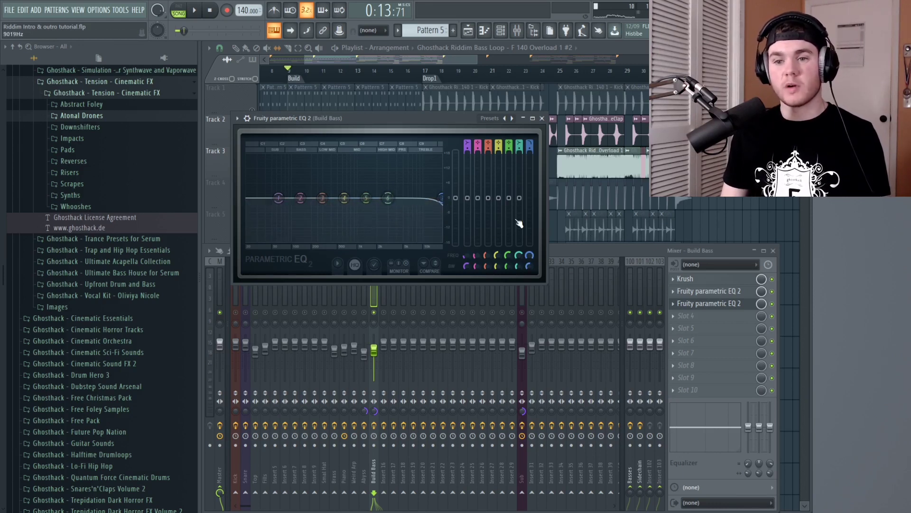
# Link band 7's frequency in Build Bass's second EQ to the existing Build Bass band 7 automation clip and play the build.
pyautogui.rightClick(529, 257)
pyautogui.click(560, 335)
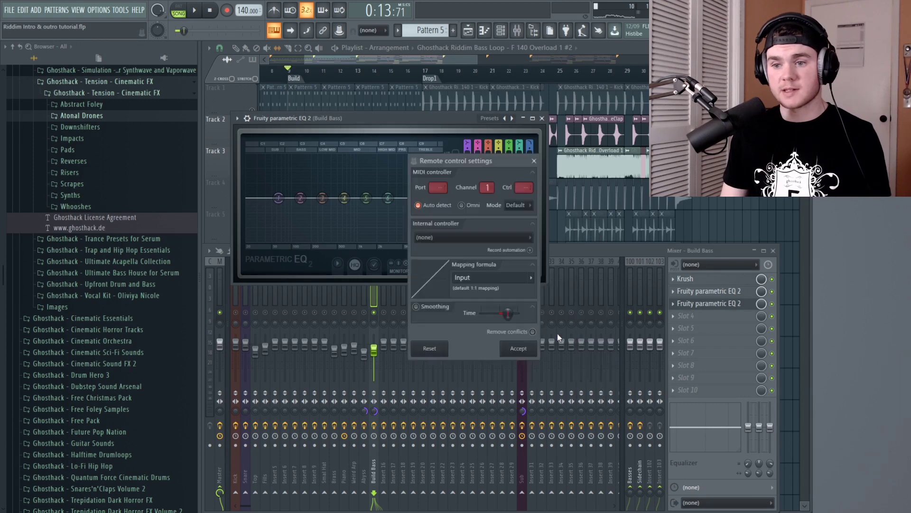
pyautogui.click(460, 238)
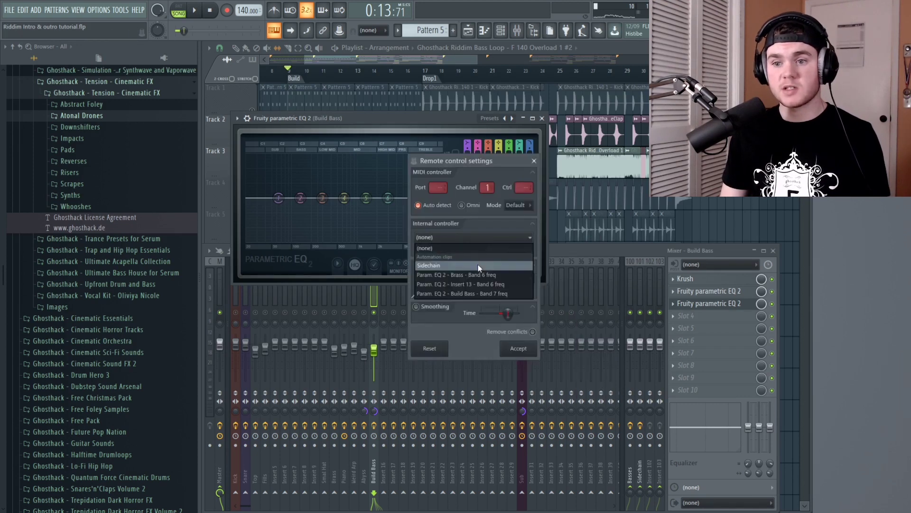
pyautogui.click(463, 294)
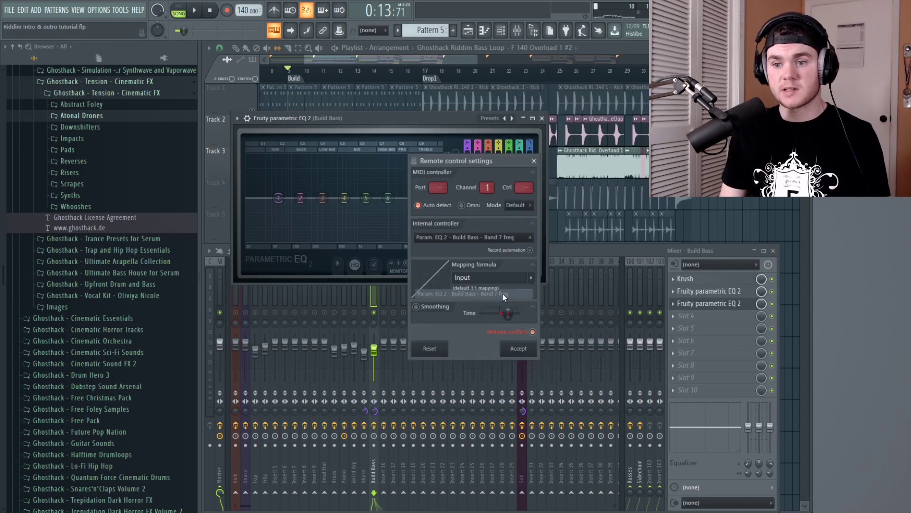
pyautogui.click(528, 351)
pyautogui.press('space')
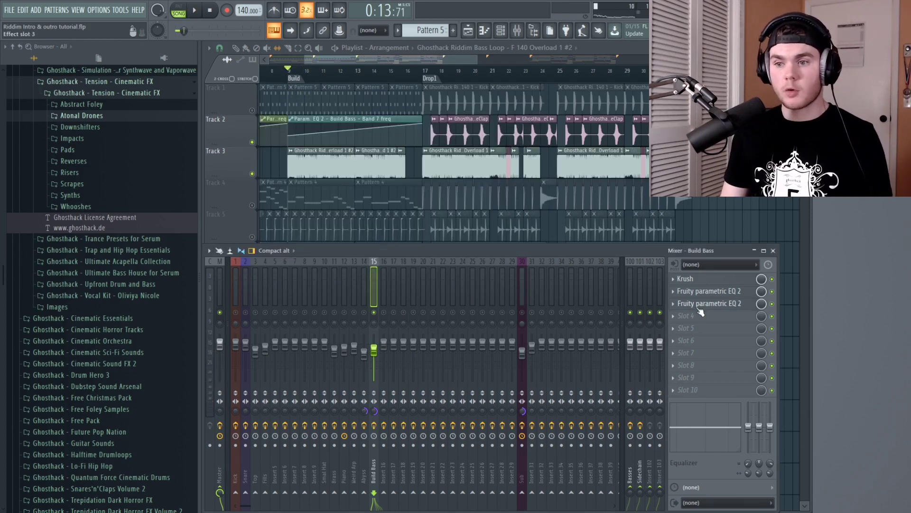
# Add Fruity Reeverb 2 after the two EQs on Build Bass, raising its early reflection level and lowering its wet level during playback.
pyautogui.click(700, 312)
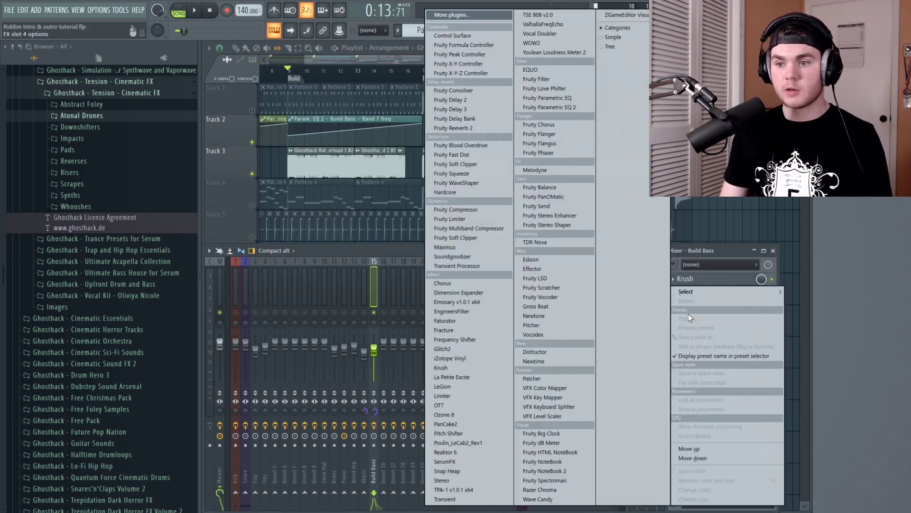
pyautogui.click(475, 132)
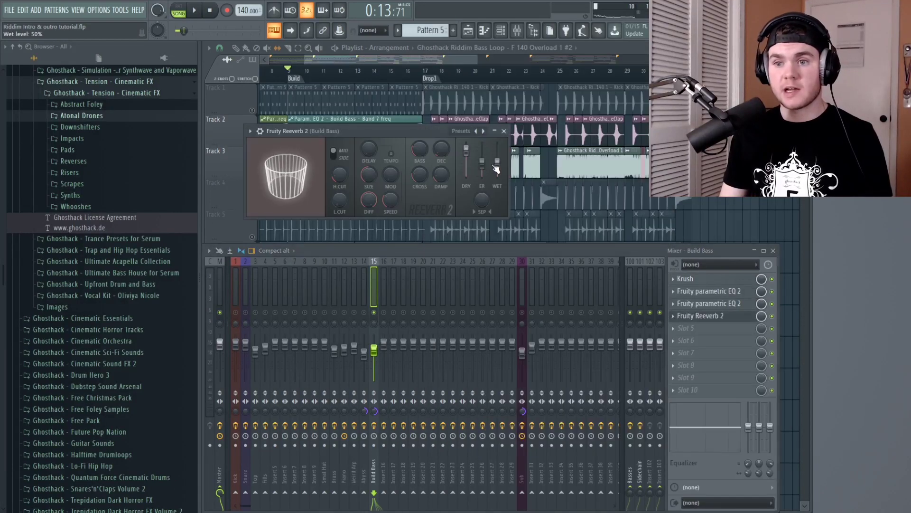
pyautogui.press('space')
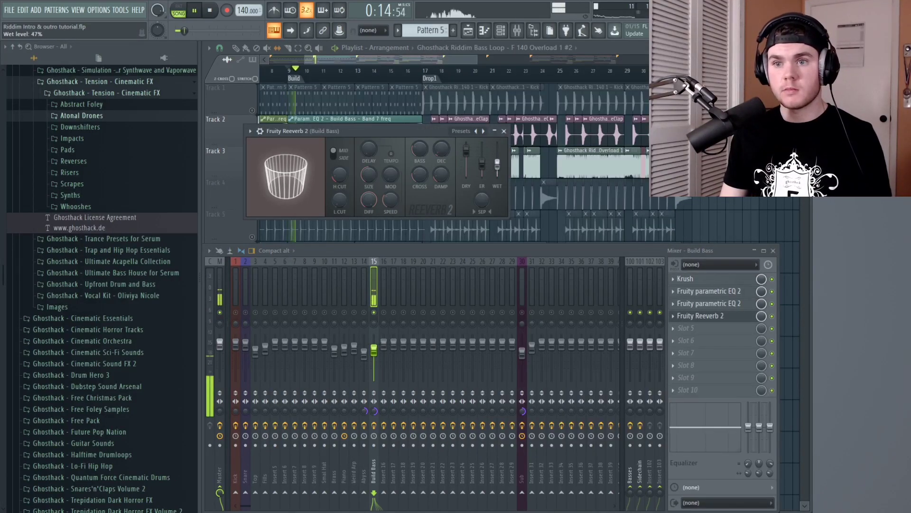
pyautogui.moveTo(482, 164); pyautogui.dragTo(482, 144)
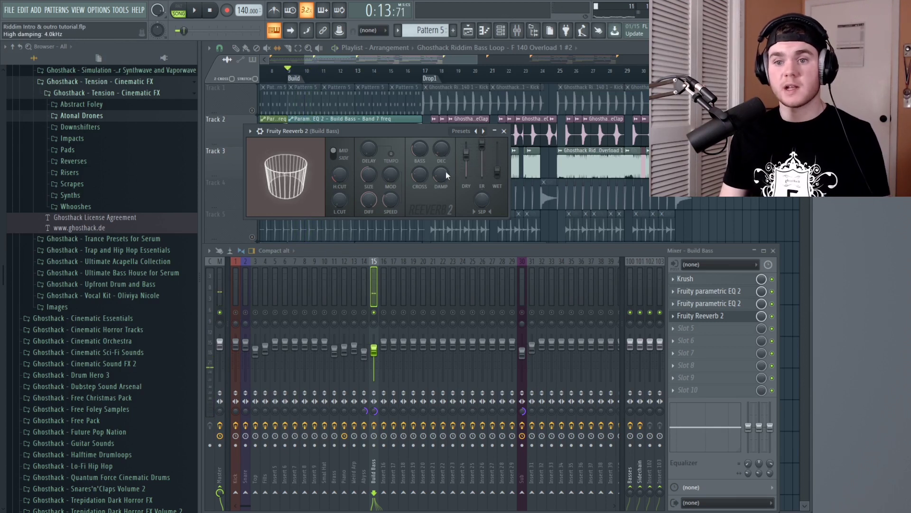
pyautogui.press('space')
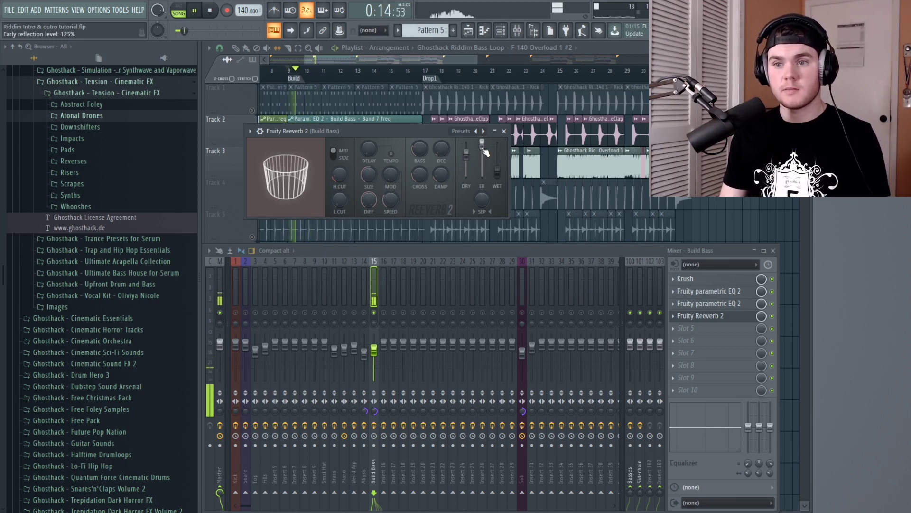
pyautogui.moveTo(482, 142)
pyautogui.mouseDown()
pyautogui.moveTo(484, 180)
pyautogui.moveTo(484, 147)
pyautogui.mouseUp()
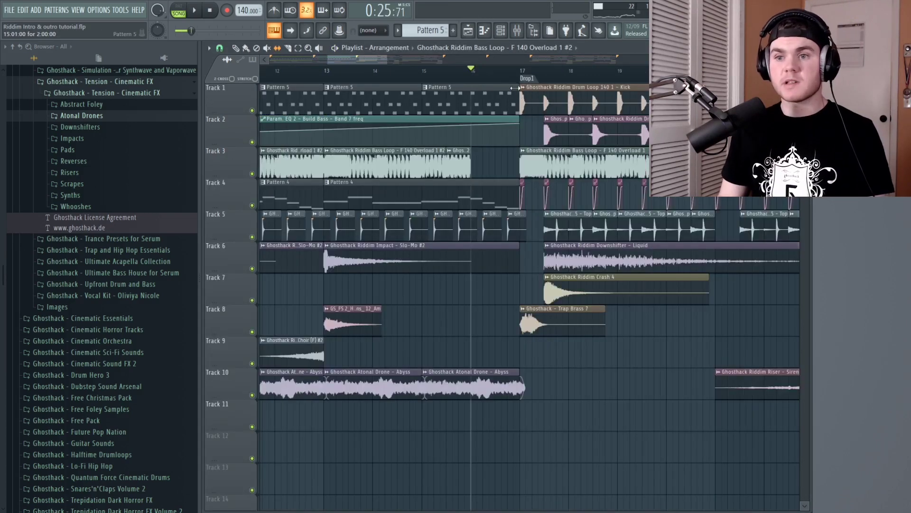
# Shorten the last Pattern 5, Pattern 4 and Atonal Drone clips before the drop to end around bar 16, checking from bar 13.
pyautogui.moveTo(515, 87); pyautogui.dragTo(511, 89)
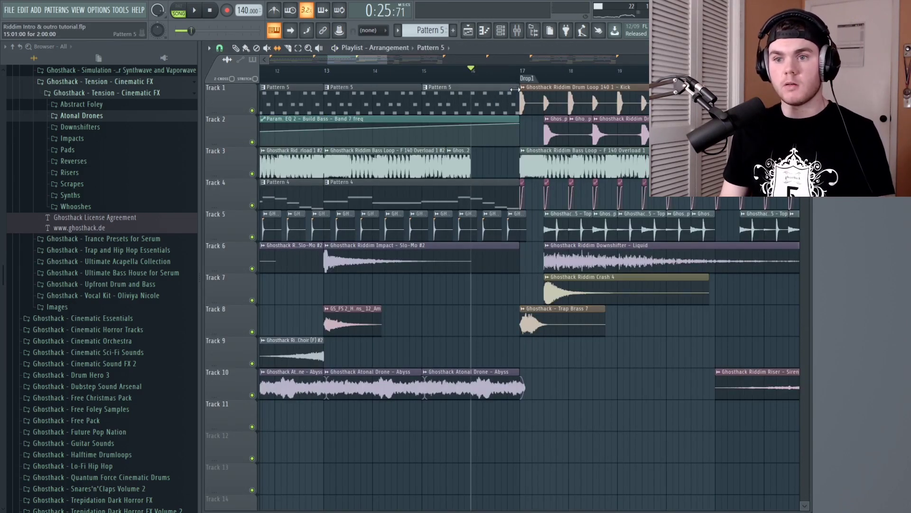
pyautogui.moveTo(515, 87); pyautogui.dragTo(470, 92)
pyautogui.moveTo(514, 181); pyautogui.dragTo(477, 184)
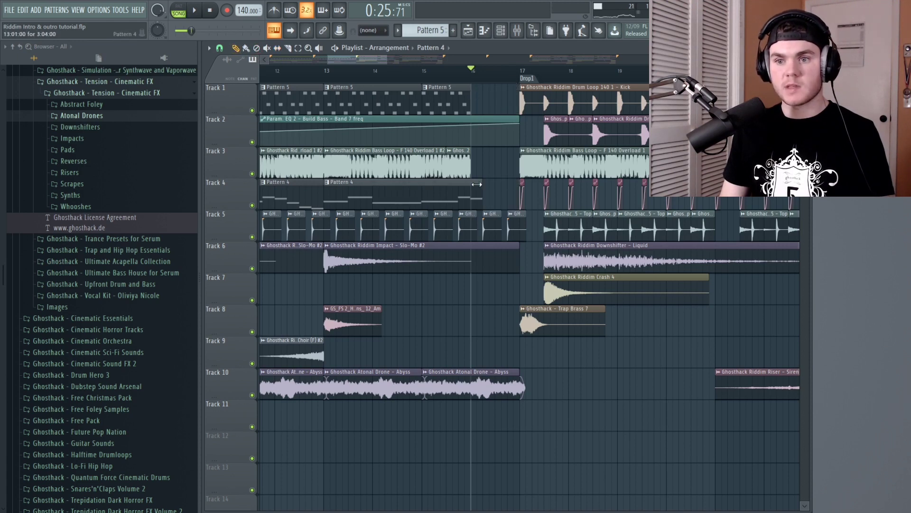
pyautogui.click(327, 70)
pyautogui.press('space')
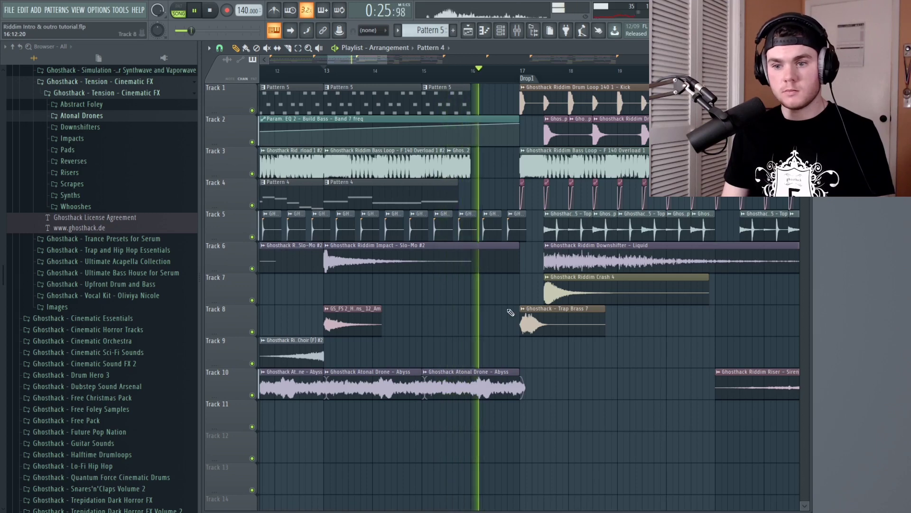
pyautogui.press('space')
pyautogui.moveTo(515, 373); pyautogui.dragTo(464, 373)
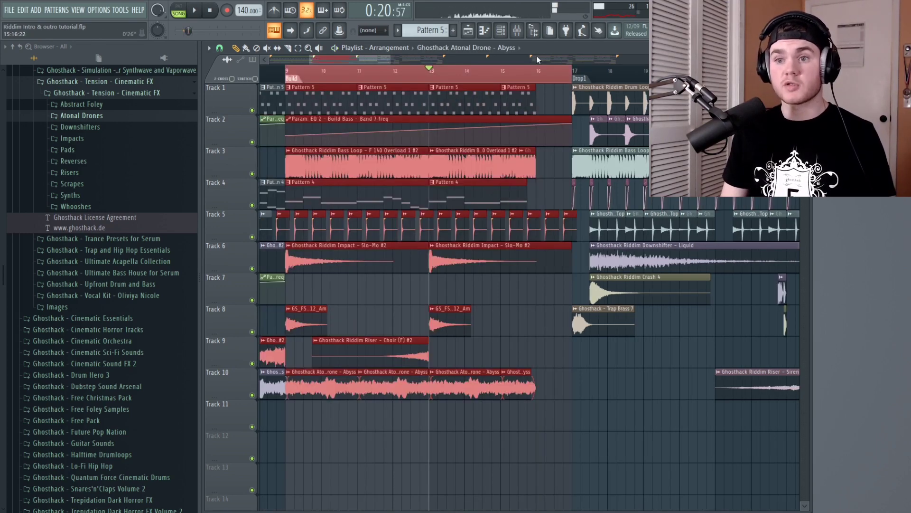
# Create an automation clip for the band 2 high-pass frequency of the Abyss channel's EQ, spanning the build section.
pyautogui.click(522, 32)
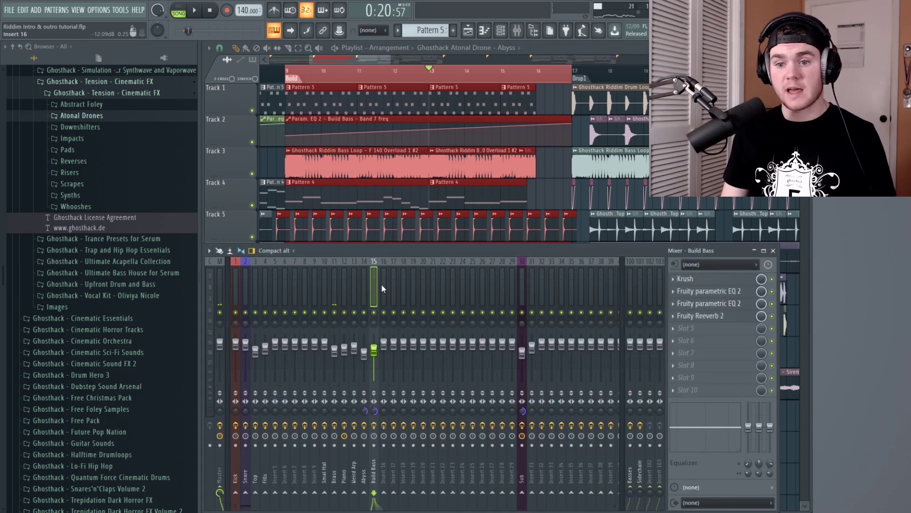
pyautogui.click(363, 283)
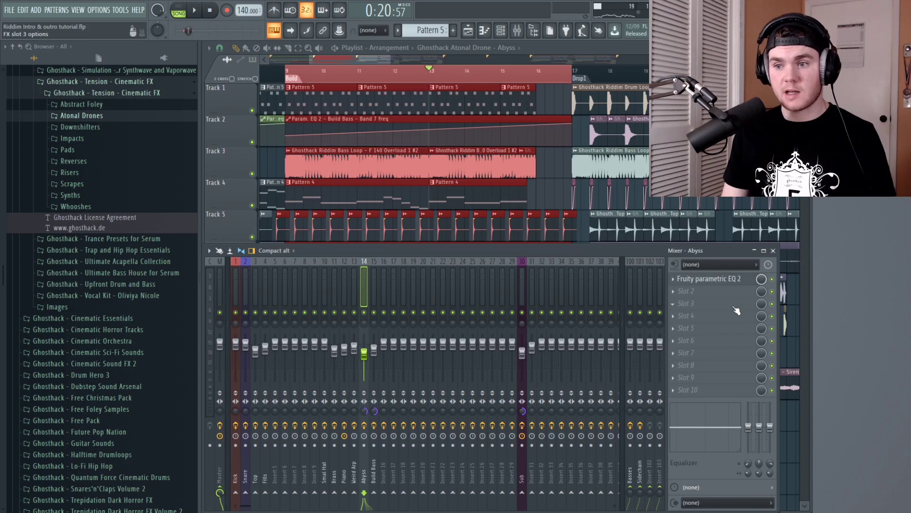
pyautogui.click(721, 279)
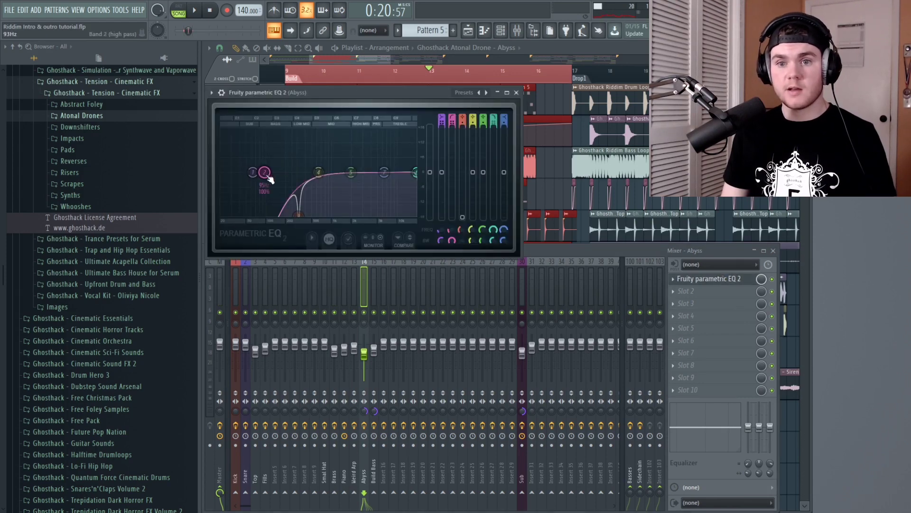
pyautogui.rightClick(452, 231)
pyautogui.click(478, 293)
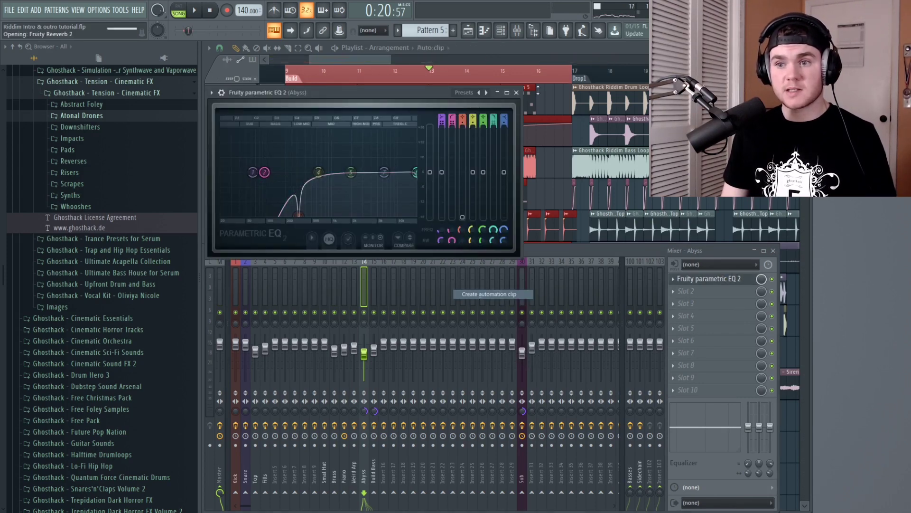
pyautogui.press('F12')
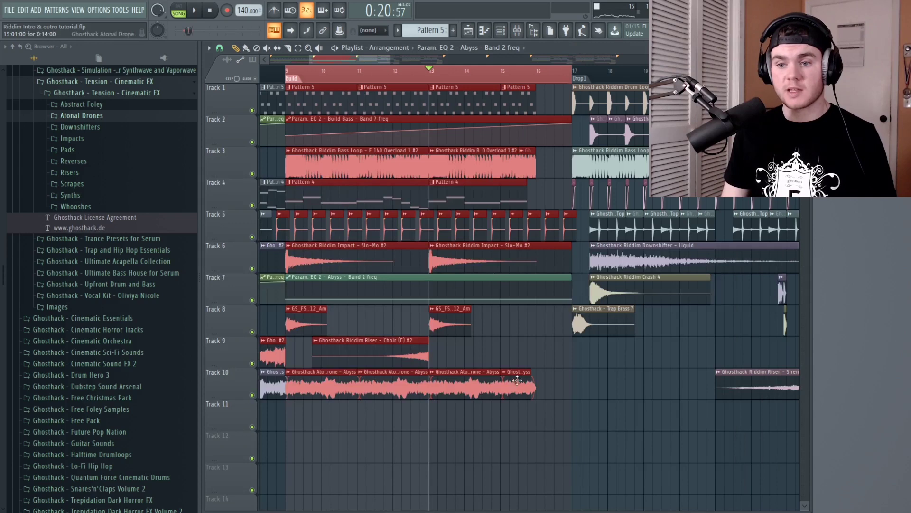
# Shape the Abyss band 2 automation on Track 7 into a gradual rise from bar 9 to bar 17 and play the build.
pyautogui.moveTo(573, 298)
pyautogui.mouseDown()
pyautogui.moveTo(581, 300)
pyautogui.moveTo(573, 280)
pyautogui.moveTo(573, 291)
pyautogui.mouseUp()
pyautogui.rightClick(573, 286)
pyautogui.click(286, 298)
pyautogui.rightClick(287, 302)
pyautogui.click(318, 458)
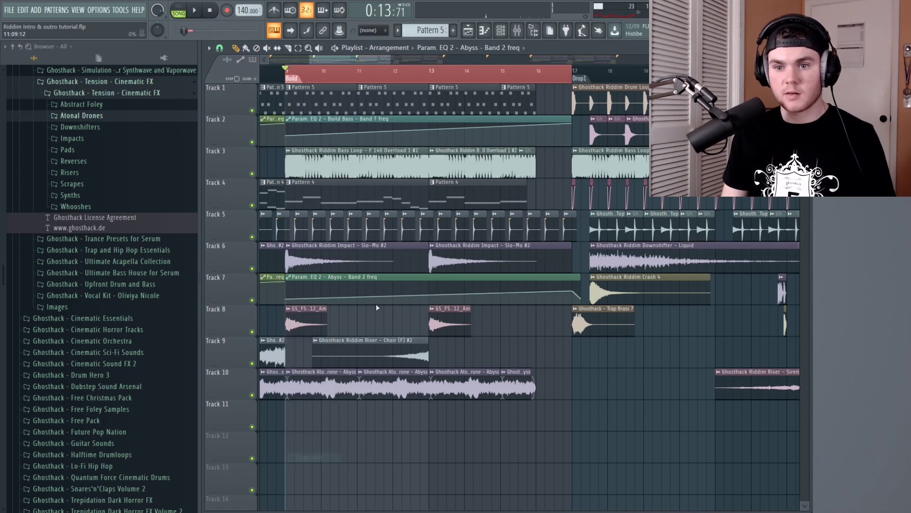
pyautogui.rightClick(392, 298)
pyautogui.rightClick(392, 298)
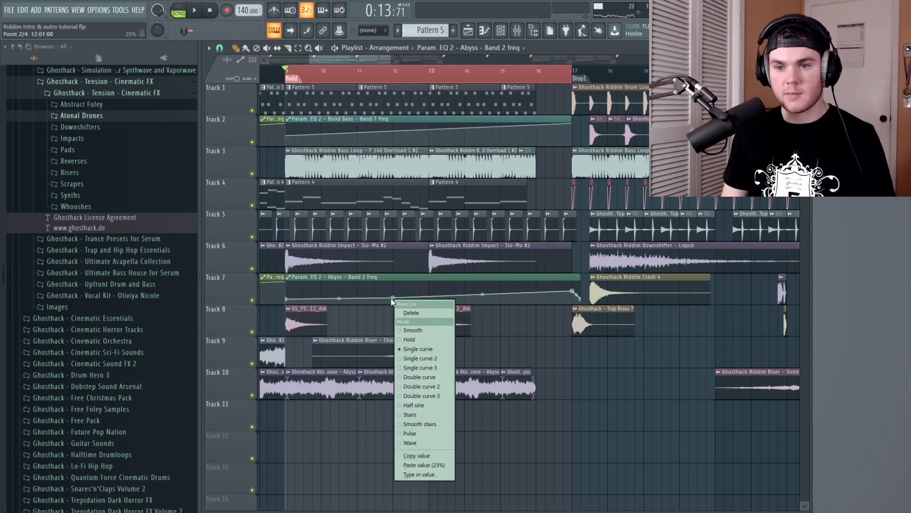
pyautogui.click(405, 465)
pyautogui.press('space')
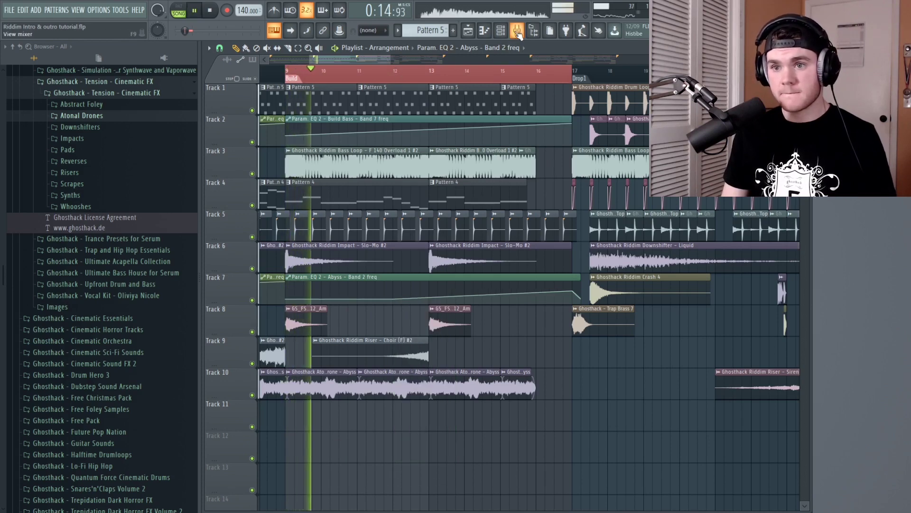
pyautogui.press('F9')
pyautogui.click(697, 280)
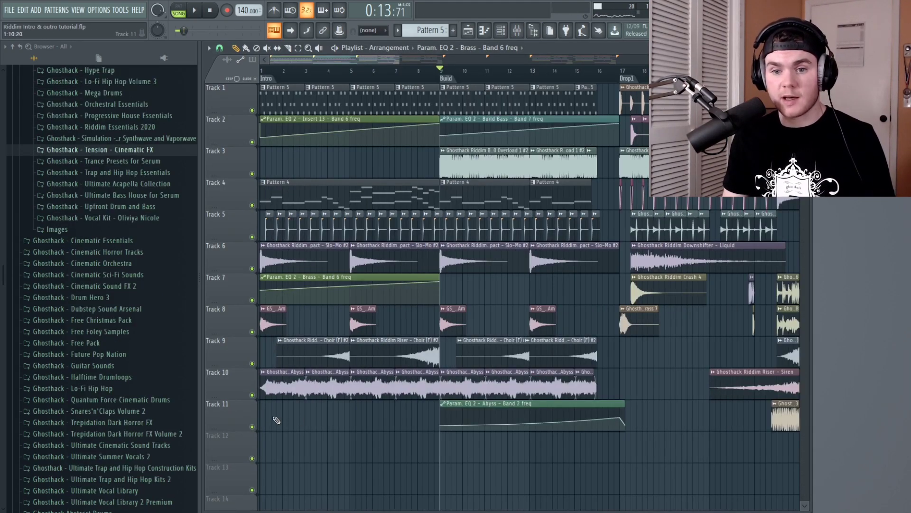
# Place a shortened copy of the Brass band 6 frequency automation on Track 7 from bar 13 to bar 17 and play it.
pyautogui.click(278, 418)
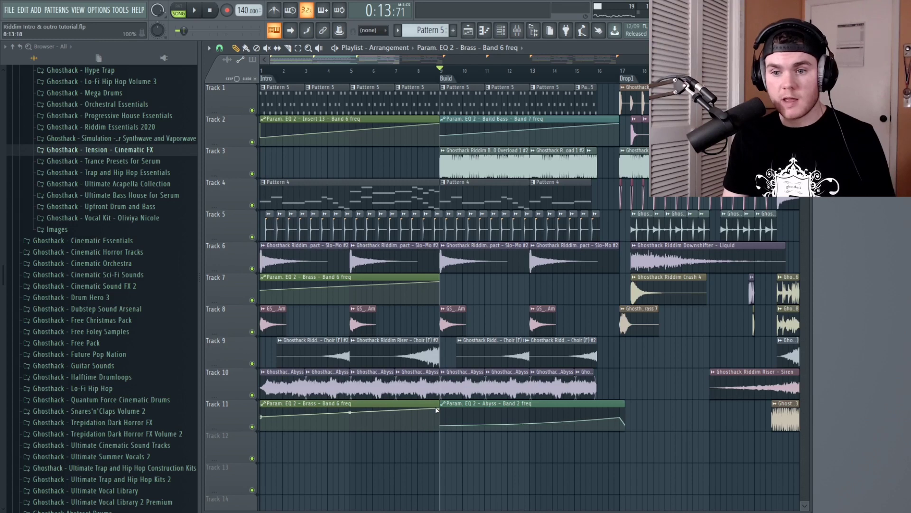
pyautogui.moveTo(437, 407); pyautogui.dragTo(567, 266)
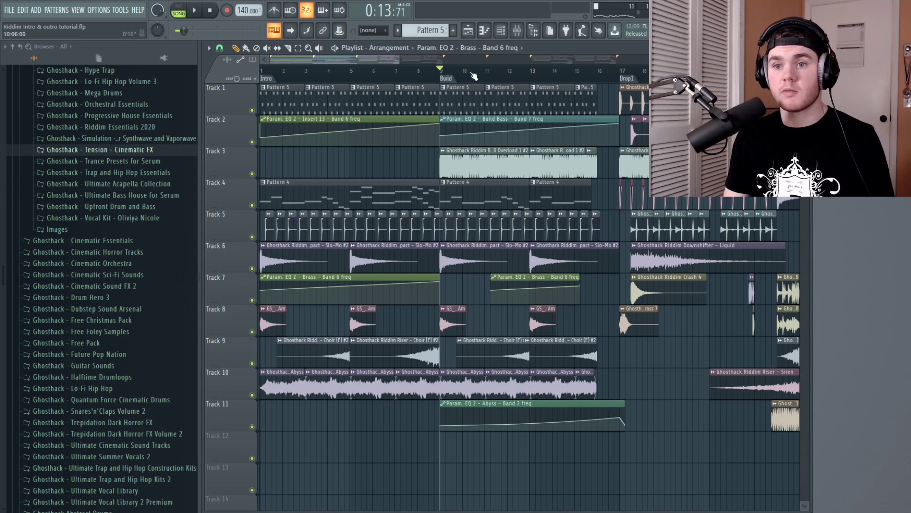
pyautogui.press('space')
pyautogui.click(533, 72)
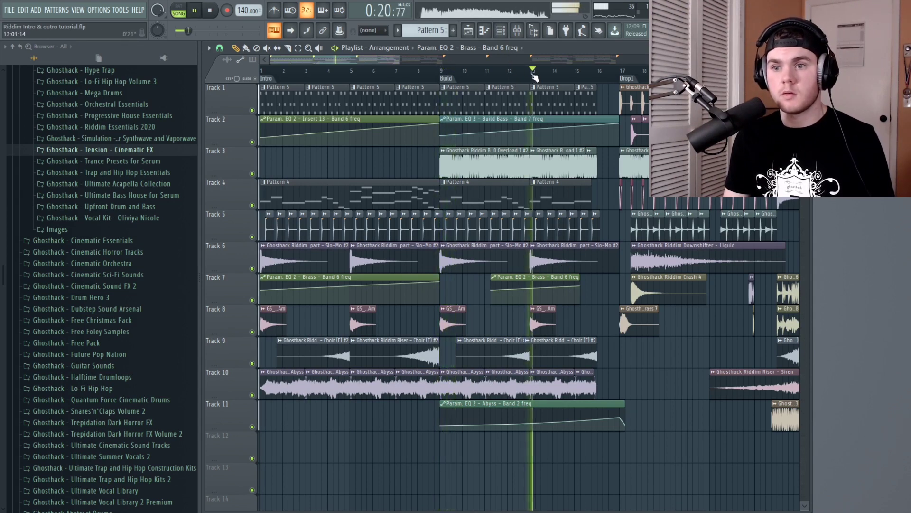
pyautogui.press('space')
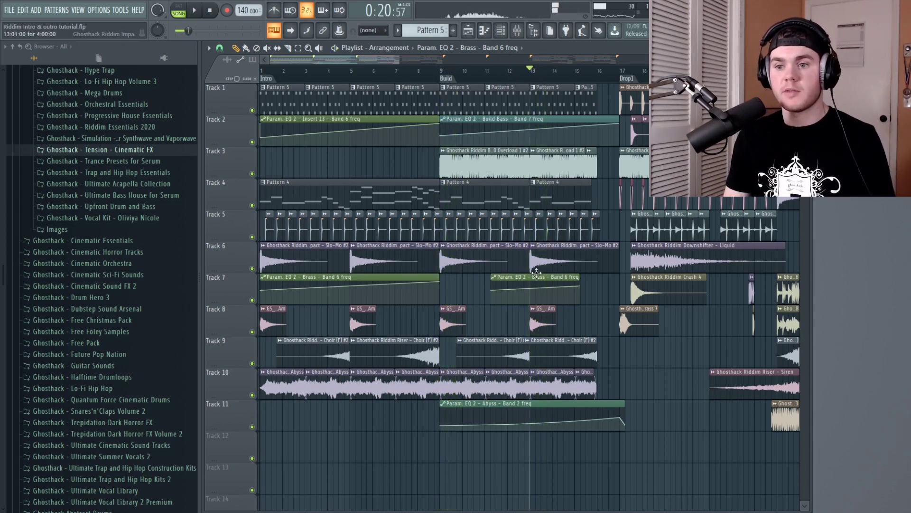
pyautogui.moveTo(536, 280); pyautogui.dragTo(525, 277)
pyautogui.press('space')
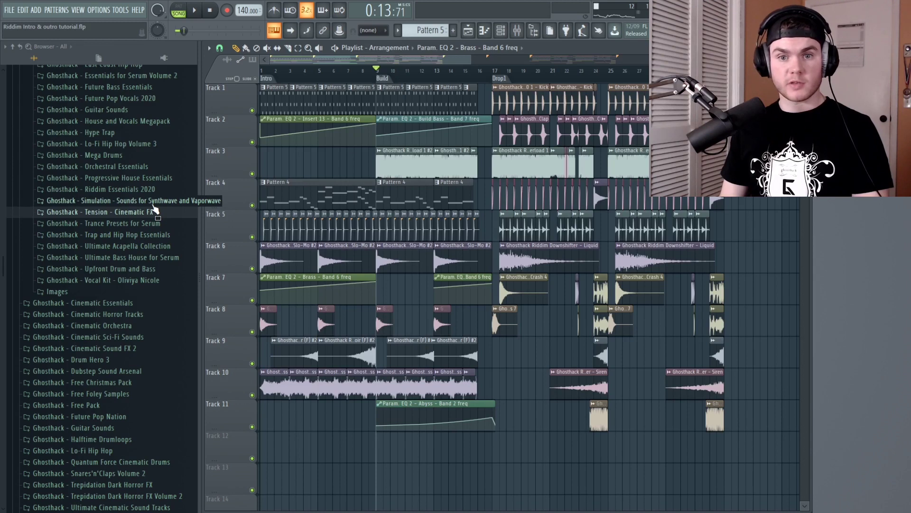
# Open the 20 Kicks one-shots folder of Ghosthack - Riddim Essentials 2020 in the sample browser.
pyautogui.click(145, 190)
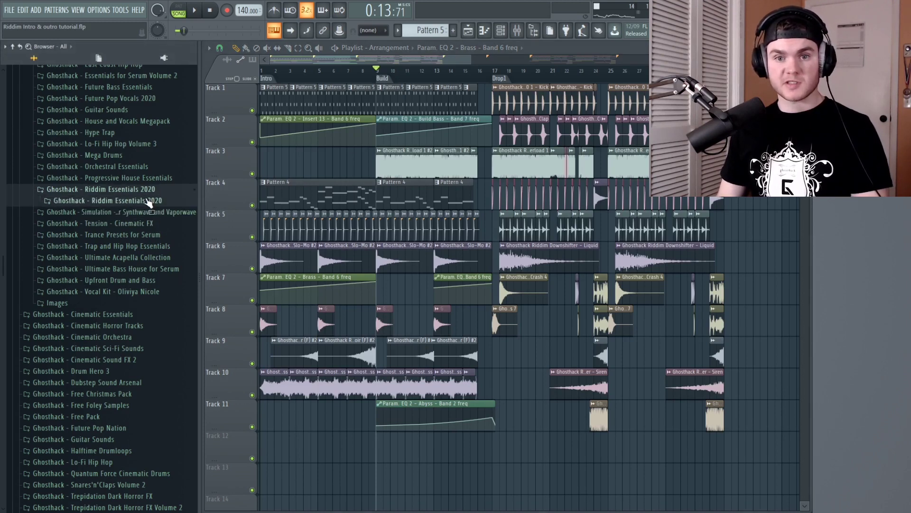
pyautogui.click(148, 201)
pyautogui.click(100, 235)
pyautogui.scroll(-2, 118, 238)
pyautogui.click(114, 186)
# Audition the riddim kick samples and place Ghosthack Riddim Kick 10 on Track 12 at bar 9.
pyautogui.click(173, 311)
pyautogui.click(171, 340)
pyautogui.click(168, 360)
pyautogui.click(166, 371)
pyautogui.click(166, 381)
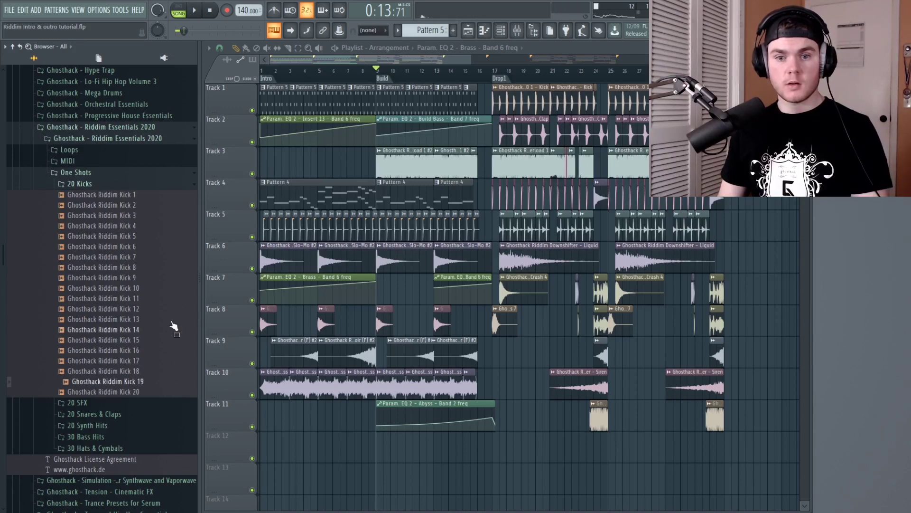
pyautogui.press('Up')
pyautogui.press('Up')
pyautogui.press('Up')
pyautogui.press('Up')
pyautogui.press('Up')
pyautogui.press('Up')
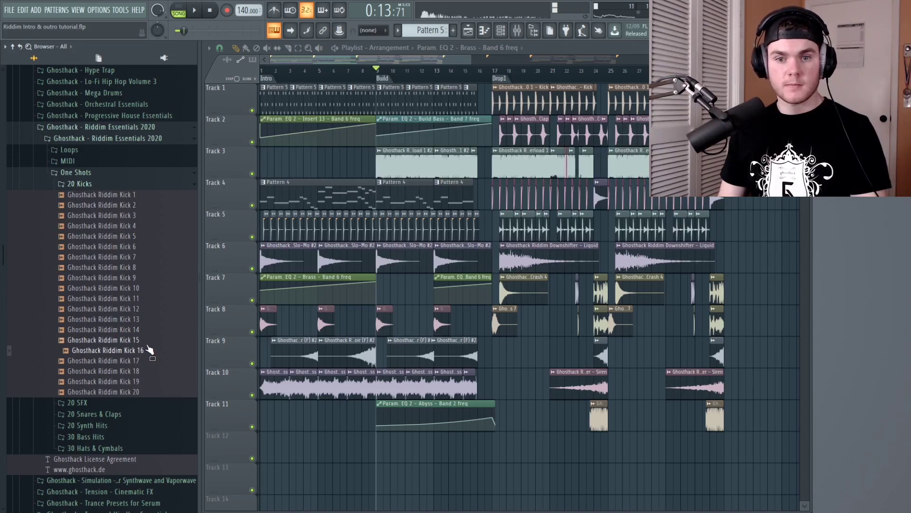
pyautogui.press('Up')
pyautogui.press('Up')
pyautogui.press('Up')
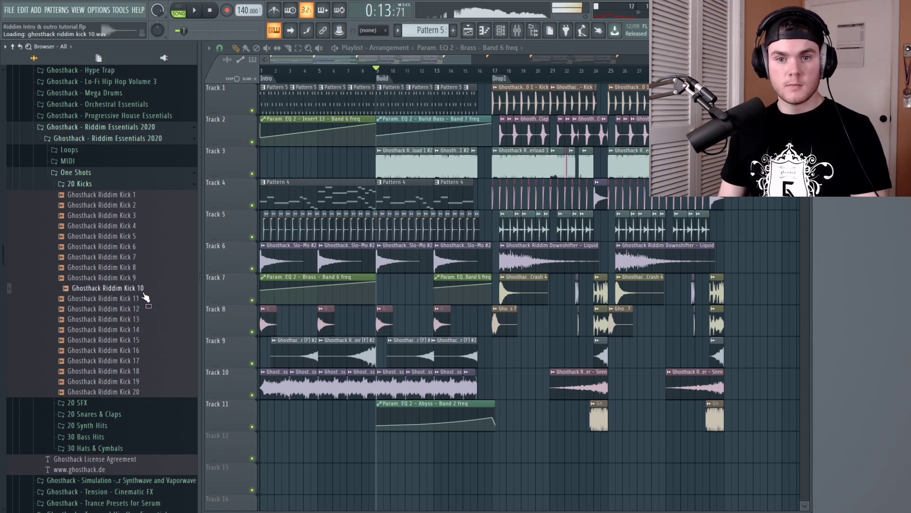
pyautogui.press('Down')
pyautogui.press('Up')
pyautogui.moveTo(135, 291); pyautogui.dragTo(377, 449)
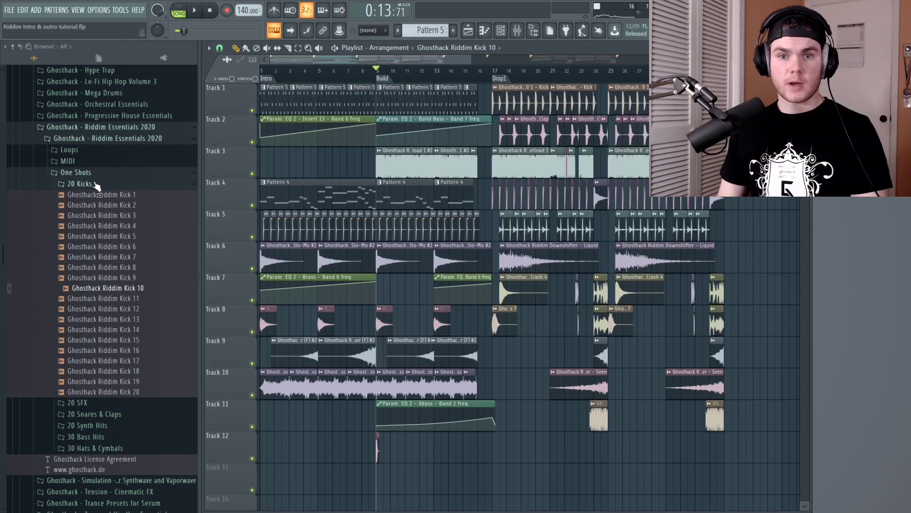
# Open the 20 Snares & Claps folder, audition Ghosthack Riddim Clap 6 and place it on Track 13 at bar 9.
pyautogui.click(95, 183)
pyautogui.click(102, 205)
pyautogui.click(142, 271)
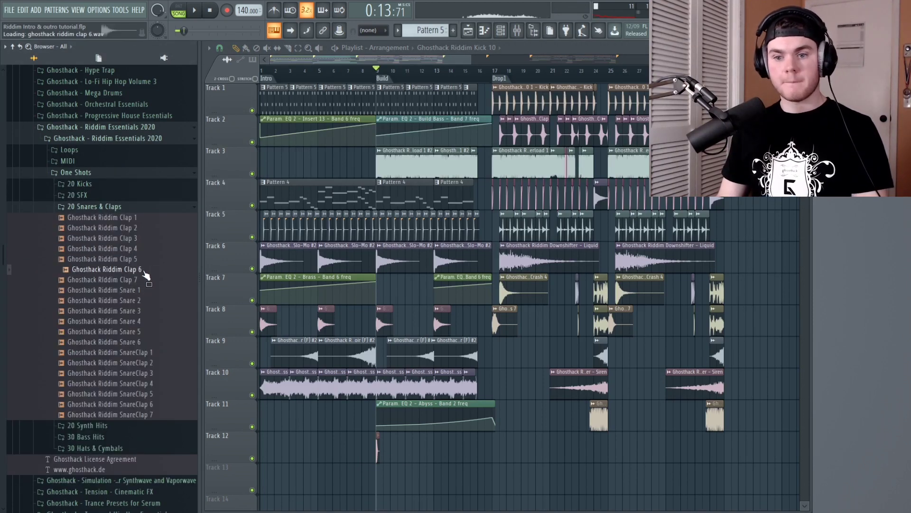
pyautogui.moveTo(129, 275); pyautogui.dragTo(379, 465)
pyautogui.moveTo(378, 465); pyautogui.dragTo(378, 465)
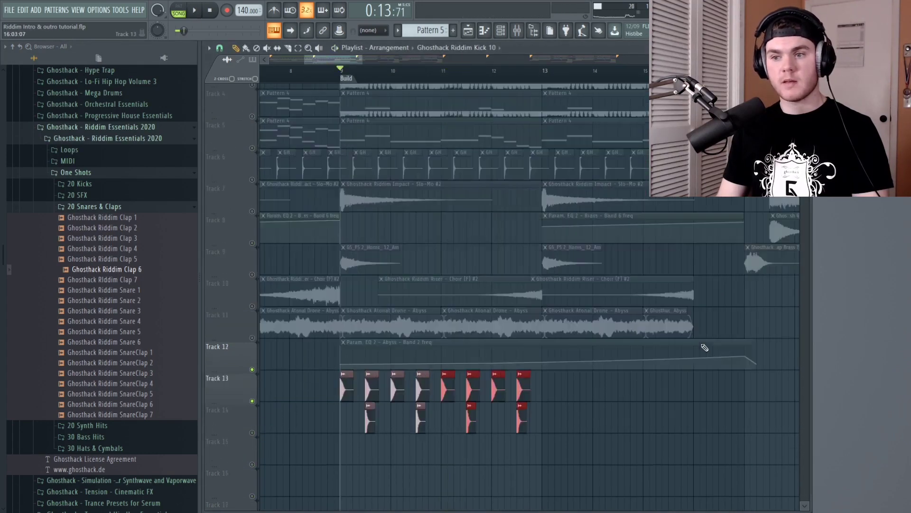
# Solo Tracks 1 and 2 and play the drop's kick and snare pattern from bar 17.
pyautogui.scroll(2, 705, 348)
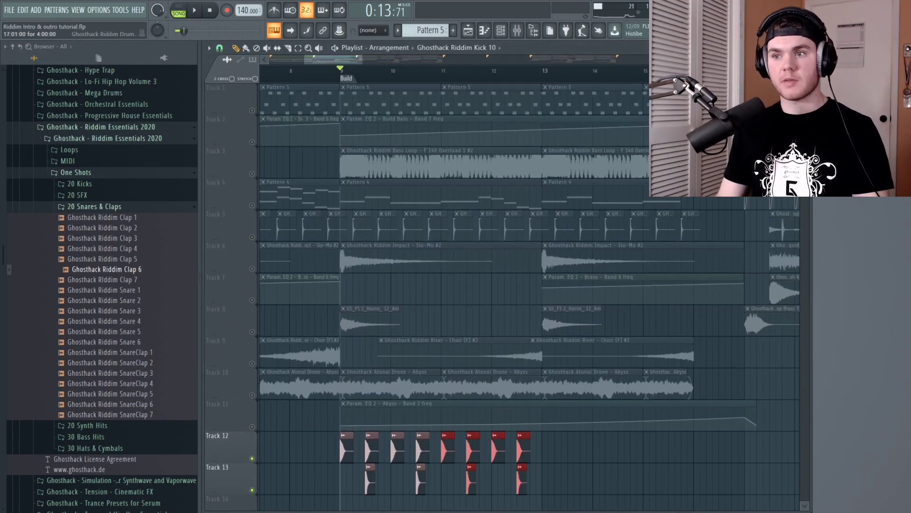
pyautogui.rightClick(253, 111)
pyautogui.click(253, 141)
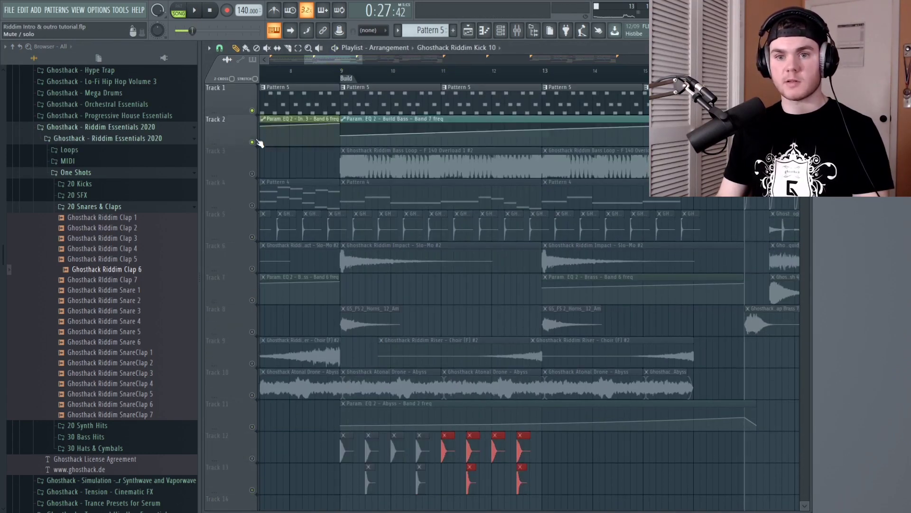
pyautogui.moveTo(319, 57); pyautogui.dragTo(361, 64)
pyautogui.press('space')
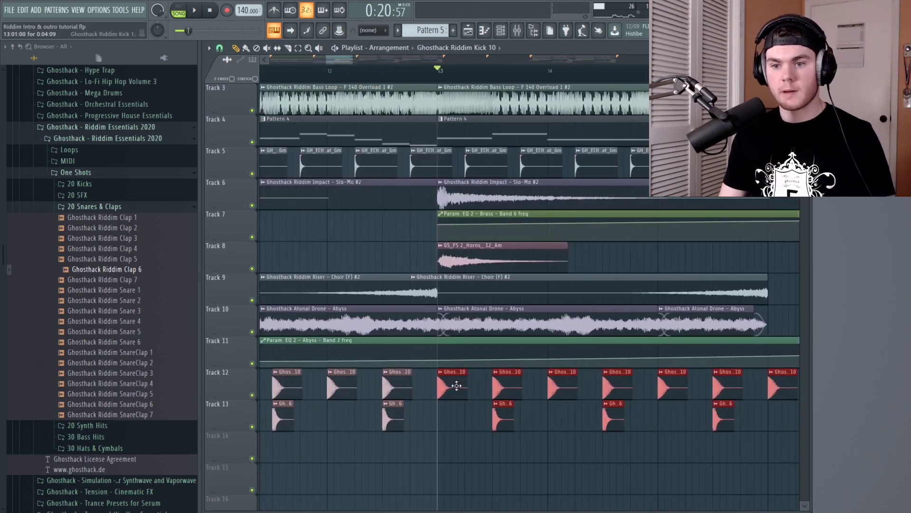
# Add extra Ghosthack Riddim Kick 10 hits on Track 12 from bar 13 onward, so a kick lands on every beat.
pyautogui.click(469, 379)
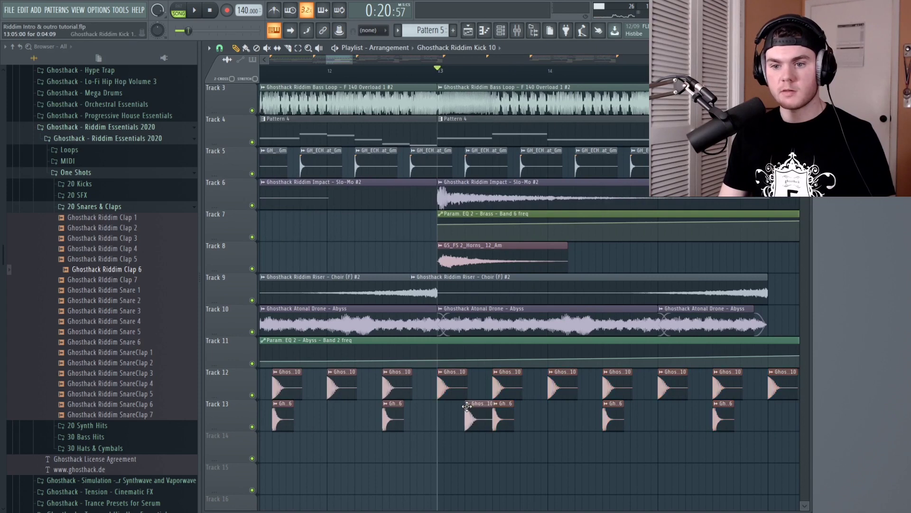
pyautogui.press('space')
pyautogui.click(524, 380)
pyautogui.click(552, 379)
pyautogui.click(579, 414)
pyautogui.moveTo(580, 414); pyautogui.dragTo(580, 382)
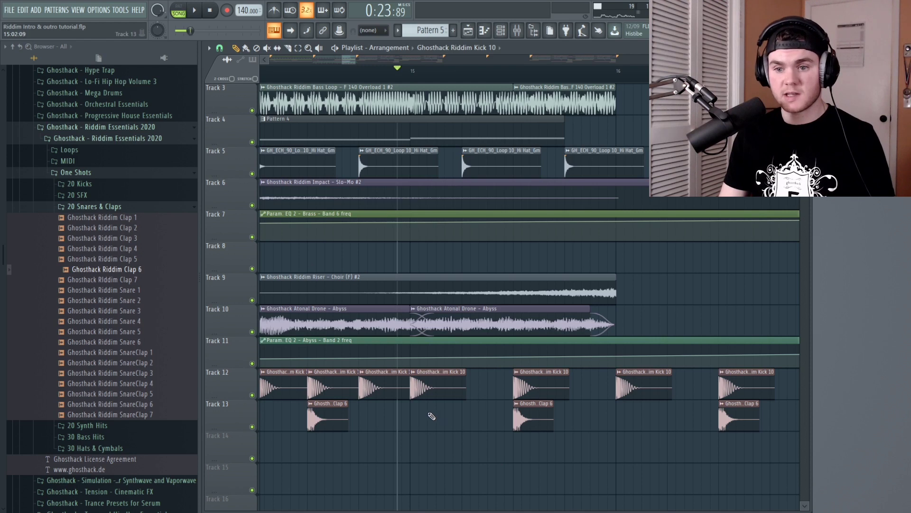
# Fill bar 15 with a faster kick roll on Track 12 and denser claps on Track 13, and play it.
pyautogui.click(432, 416)
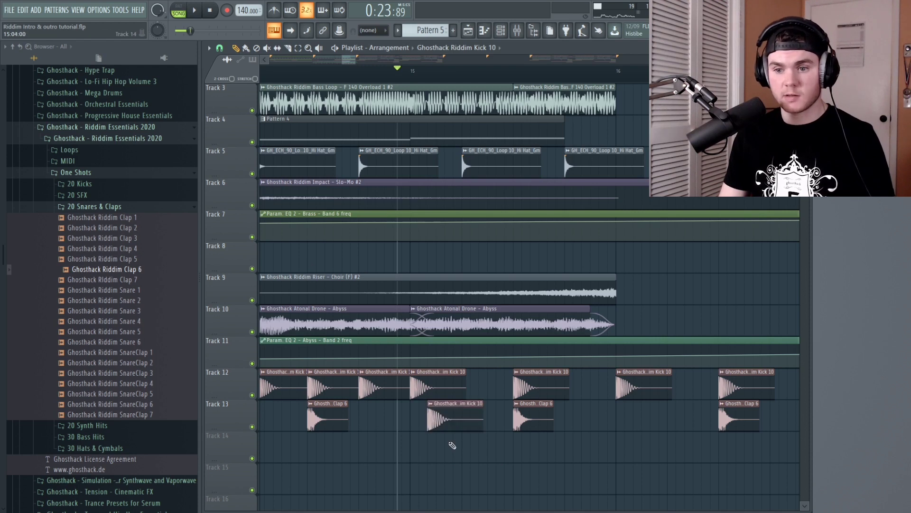
pyautogui.click(453, 448)
pyautogui.press('space')
pyautogui.press('space')
pyautogui.moveTo(457, 420); pyautogui.dragTo(458, 377)
pyautogui.moveTo(466, 448); pyautogui.dragTo(467, 386)
pyautogui.keyDown('ctrl'); pyautogui.moveTo(470, 430); pyautogui.dragTo(433, 374); pyautogui.keyUp('ctrl')
pyautogui.keyDown('shift'); pyautogui.moveTo(473, 390); pyautogui.dragTo(524, 390); pyautogui.keyUp('shift')
pyautogui.press('space')
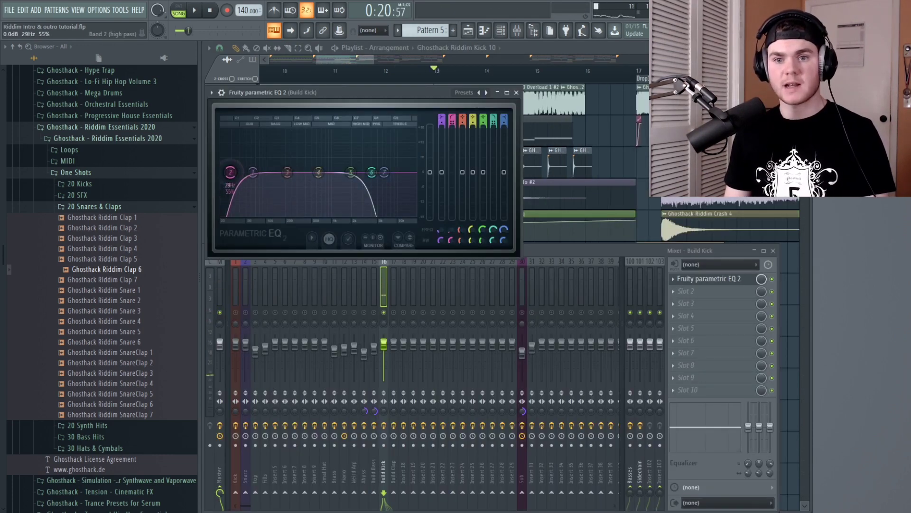
# Raise the band 2 high-pass frequency slightly in the Build Kick track's Fruity Parametric EQ 2.
pyautogui.press('q')
pyautogui.press('q')
pyautogui.press('q')
pyautogui.moveTo(231, 172); pyautogui.dragTo(236, 172)
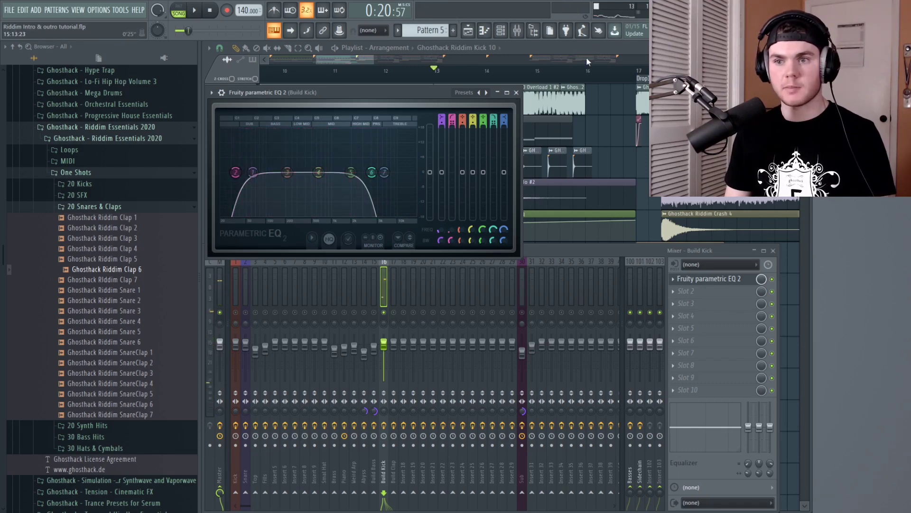
# Select bars 9 to 17 in the playlist and create an automation clip for the Build Kick EQ's band 2 frequency.
pyautogui.press('F5')
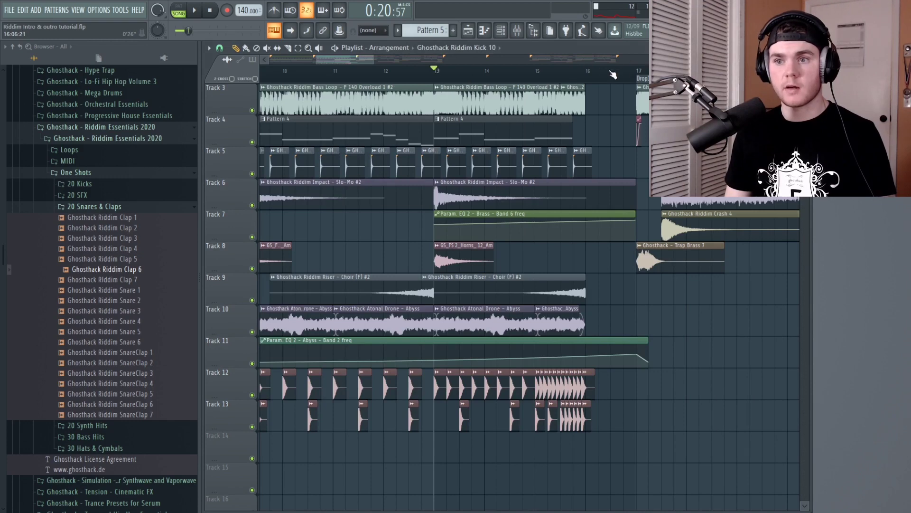
pyautogui.moveTo(633, 74); pyautogui.dragTo(411, 95)
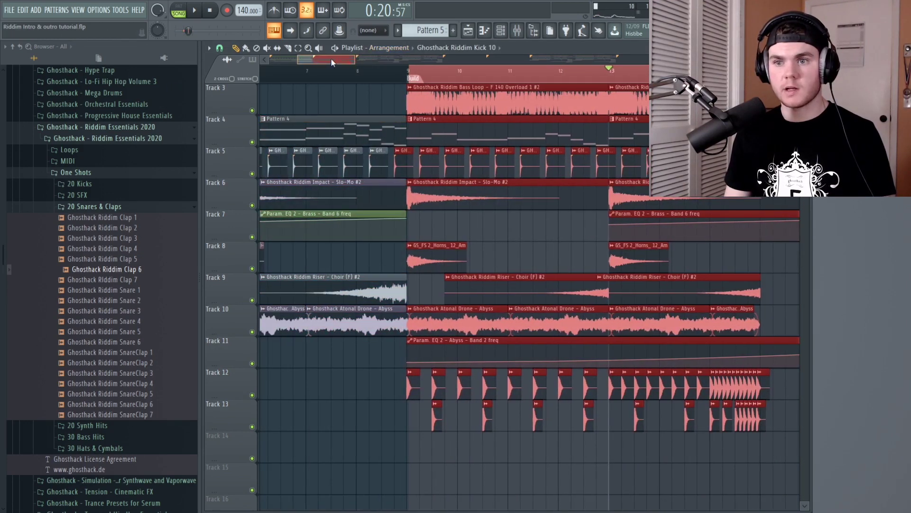
pyautogui.moveTo(331, 61); pyautogui.dragTo(349, 58)
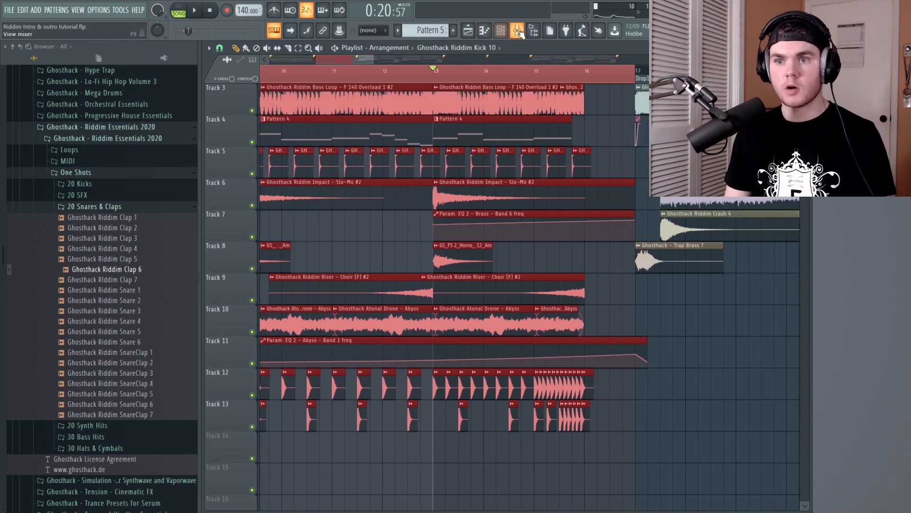
pyautogui.click(517, 31)
pyautogui.click(753, 281)
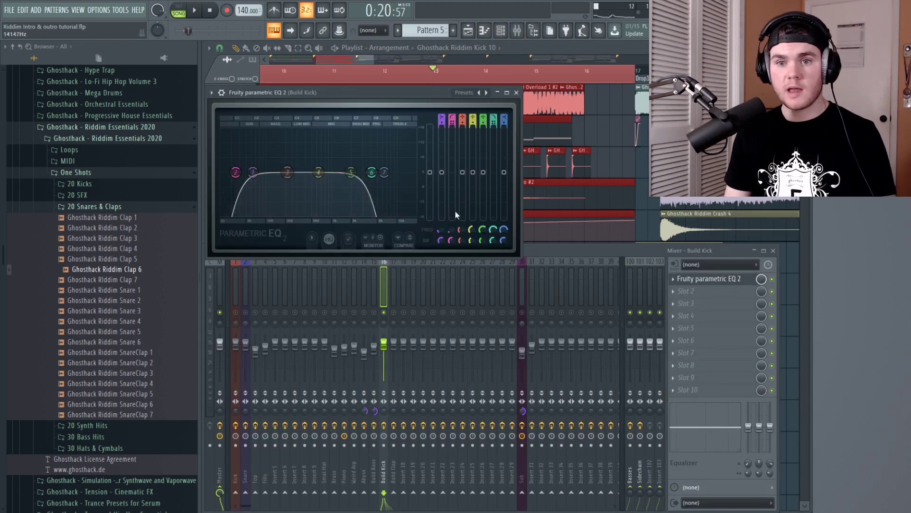
pyautogui.rightClick(454, 233)
pyautogui.click(480, 293)
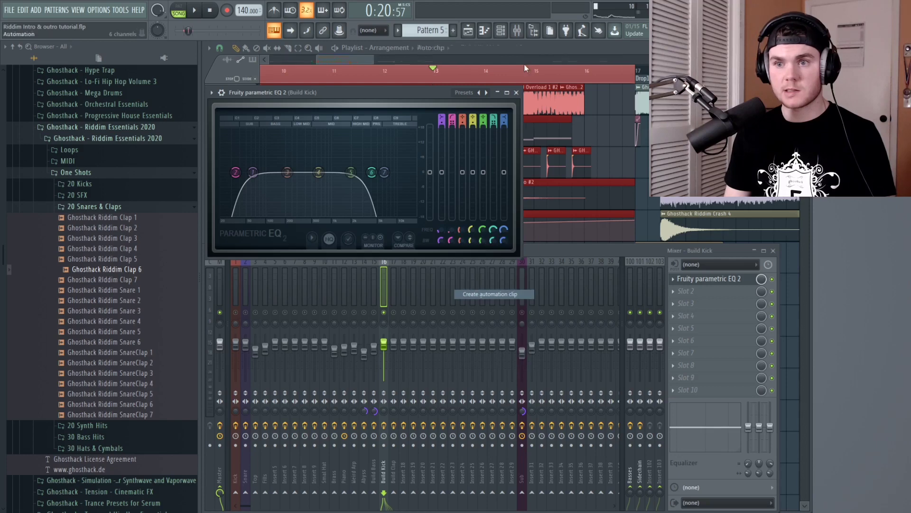
pyautogui.click(547, 165)
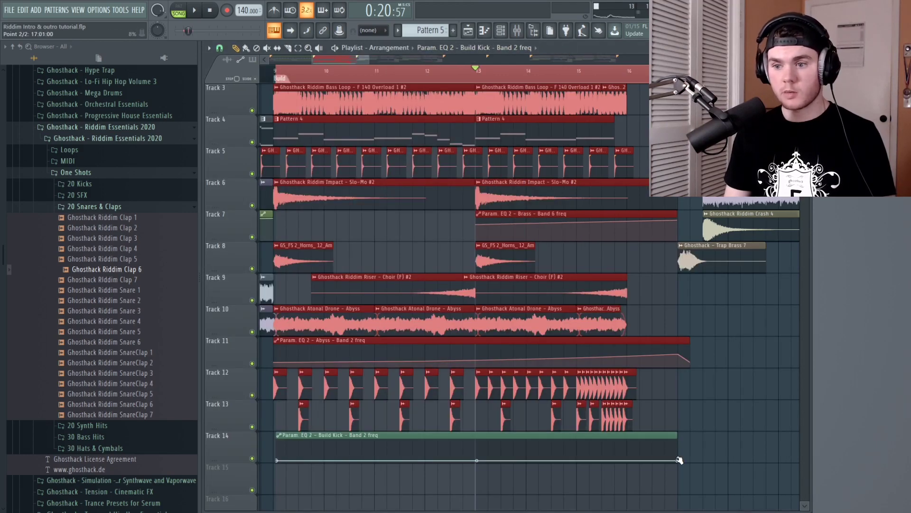
# Add a 33% point just after bar 16 to the Build Kick band 2 frequency automation and play the build-up.
pyautogui.rightClick(643, 457)
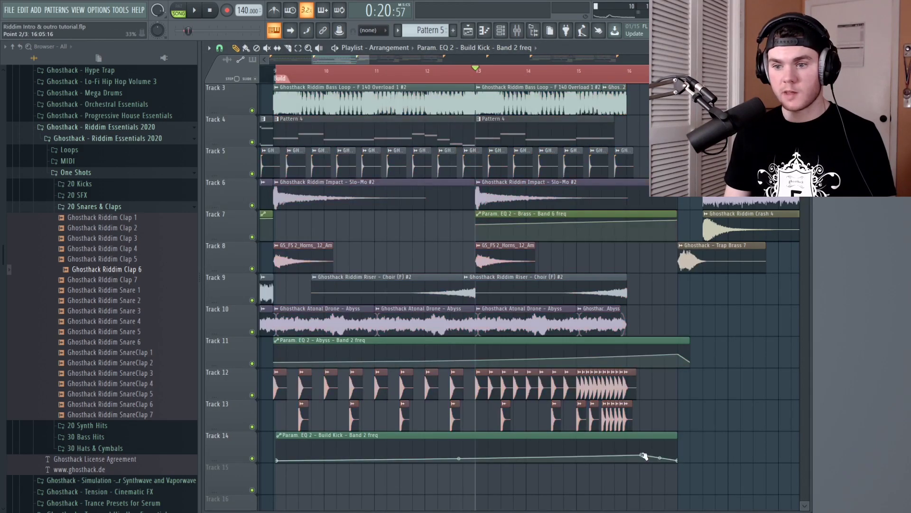
pyautogui.press('space')
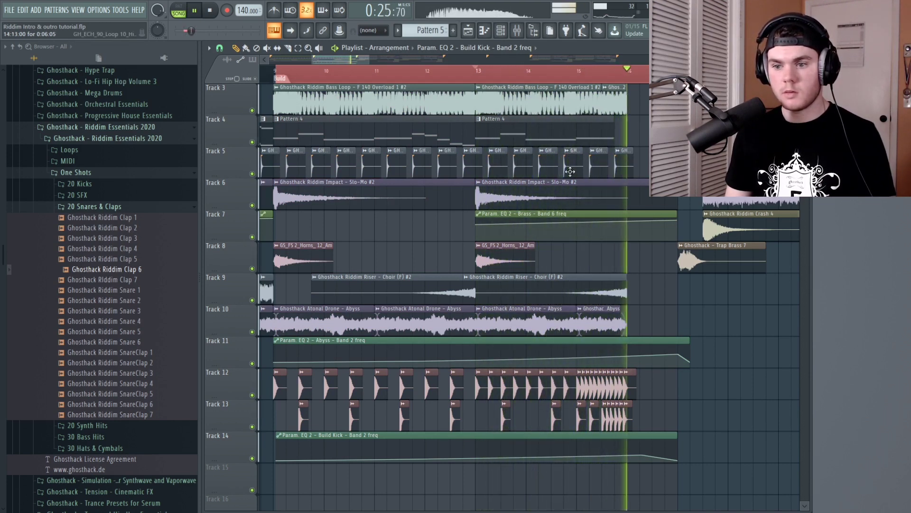
pyautogui.press('space')
# Raise the peak point of the Build Kick automation, bend its rise into a gradual curve and play it.
pyautogui.moveTo(641, 456); pyautogui.dragTo(643, 452)
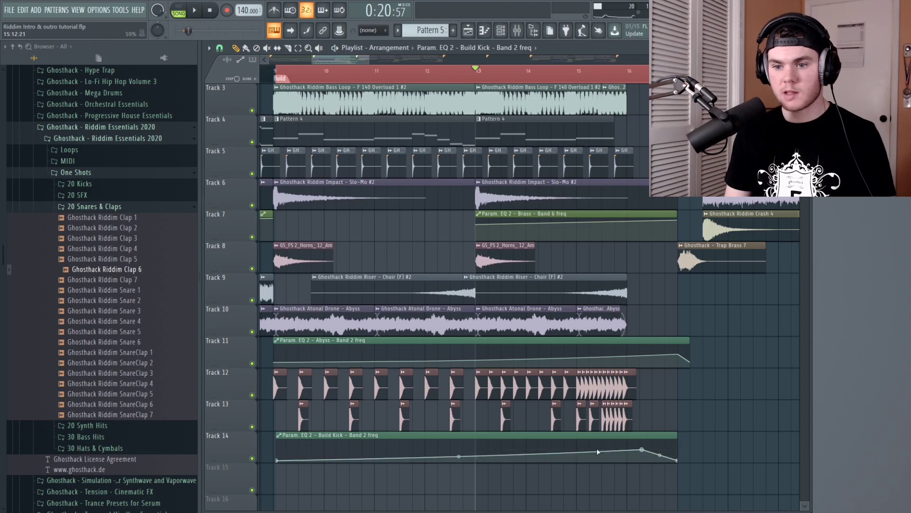
pyautogui.moveTo(458, 455); pyautogui.dragTo(459, 458)
pyautogui.press('space')
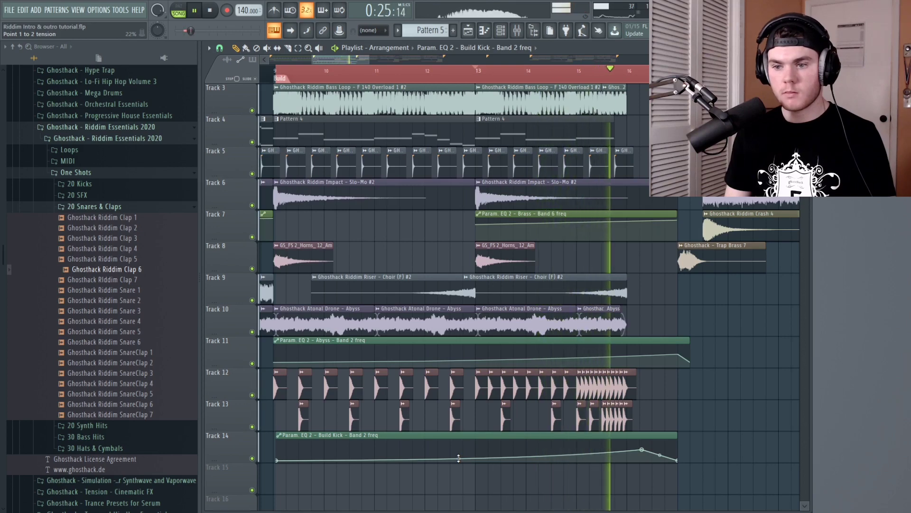
pyautogui.press('space')
# Set the Build Clap mixer track's stereo separation to 36% merged and lower its level slightly, playing the build-up.
pyautogui.click(518, 31)
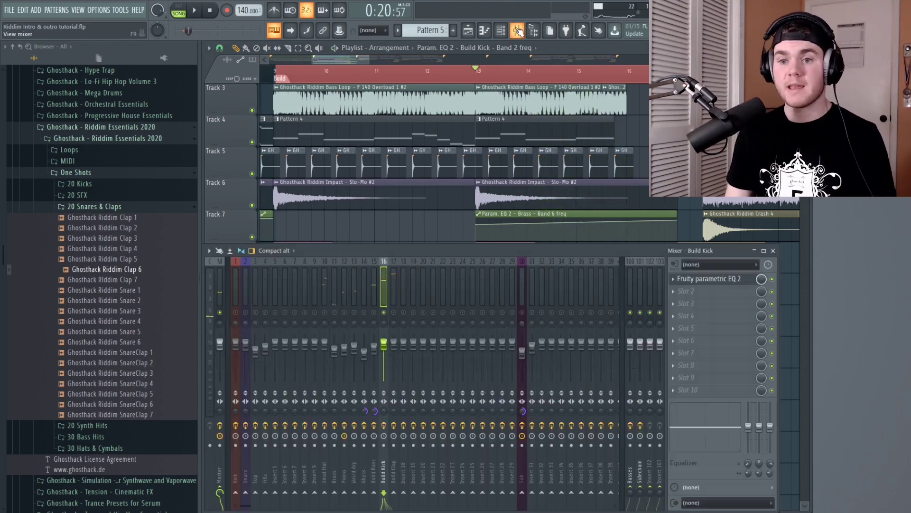
pyautogui.click(395, 288)
pyautogui.click(394, 411)
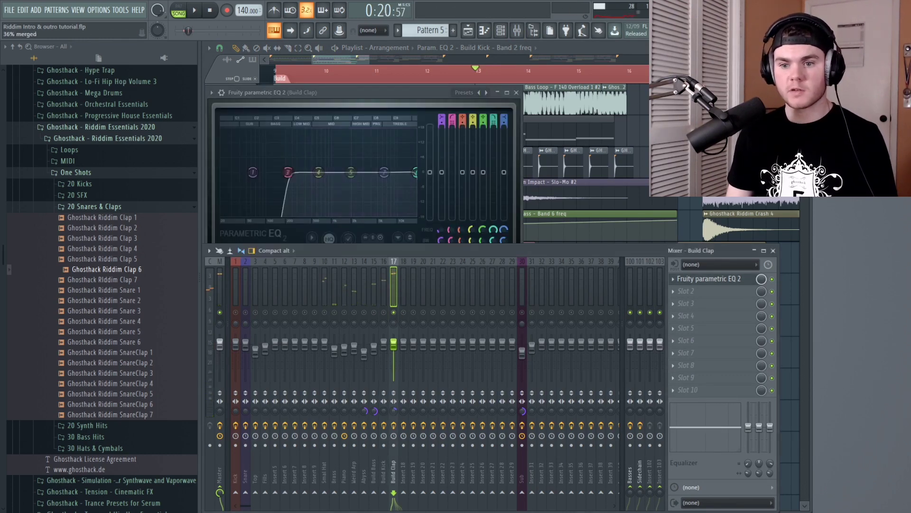
pyautogui.press('space')
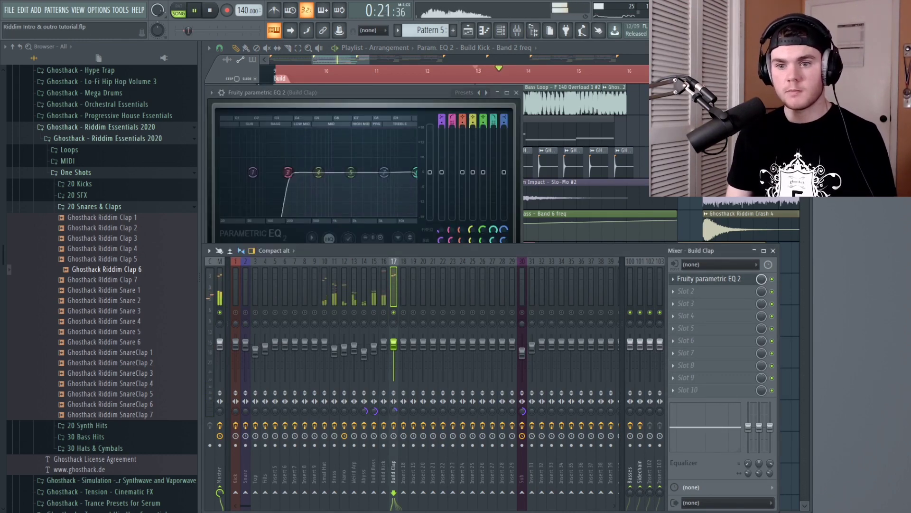
pyautogui.press('space')
pyautogui.rightClick(396, 312)
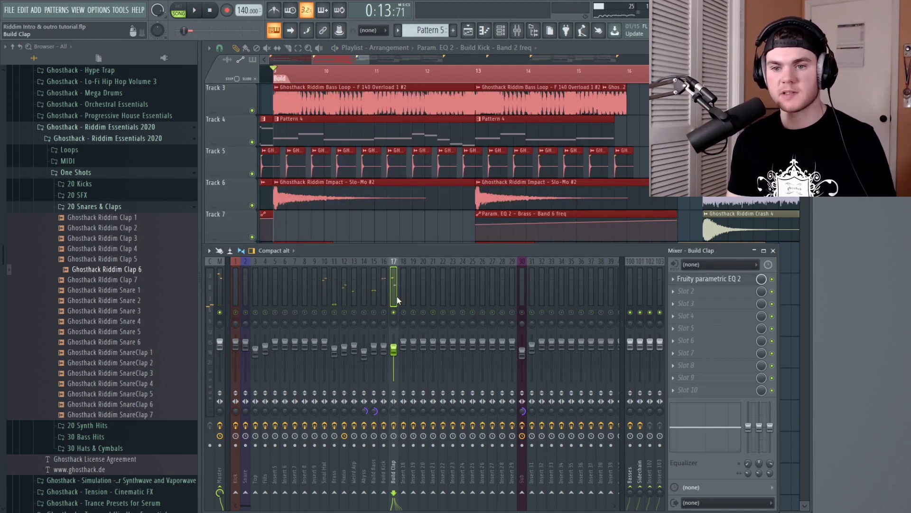
# Add Patcher to effect slot 2 of the Build Clap track and load its EQ the Verb preset.
pyautogui.click(697, 291)
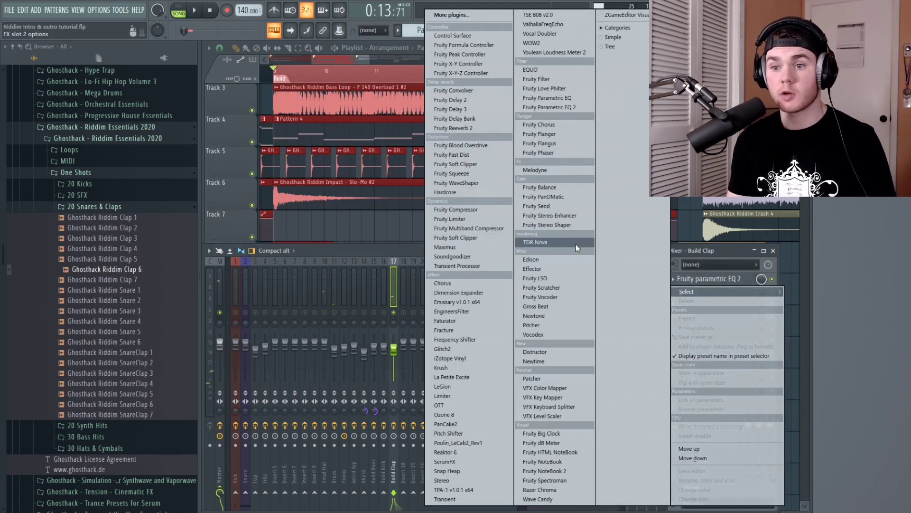
pyautogui.click(558, 378)
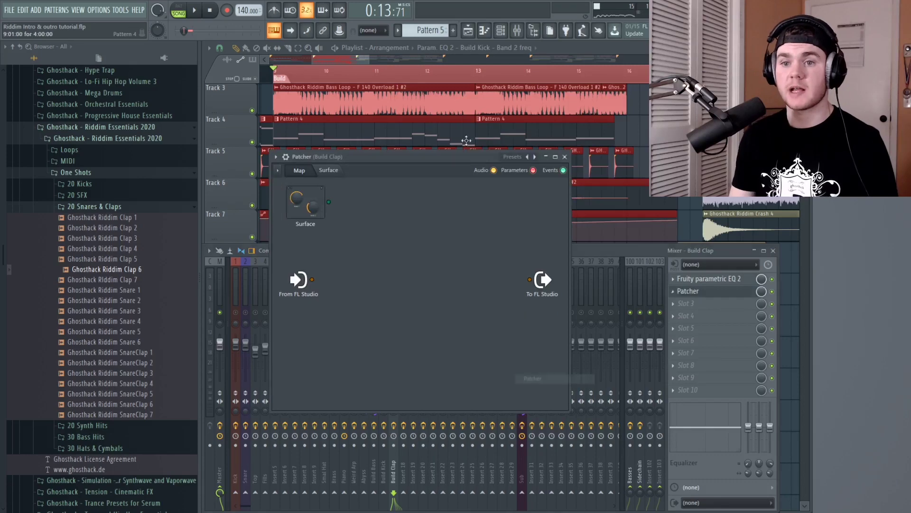
pyautogui.click(513, 158)
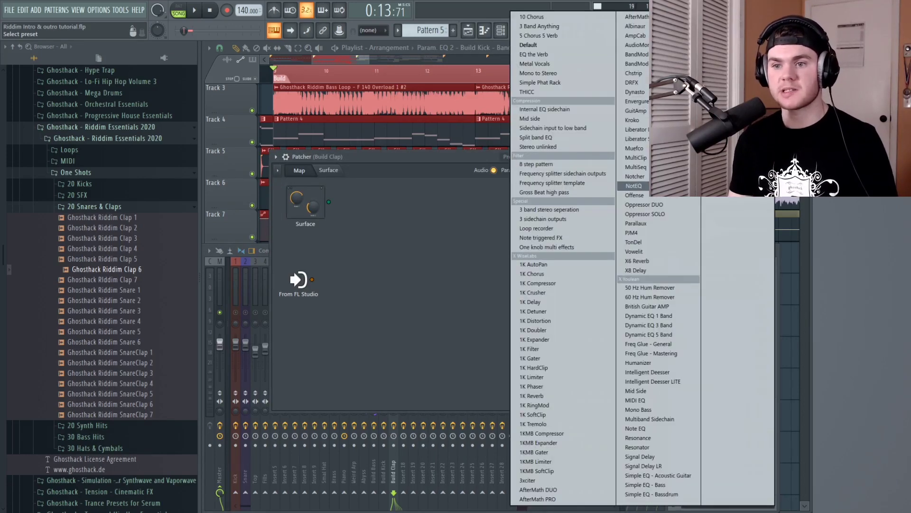
pyautogui.click(534, 55)
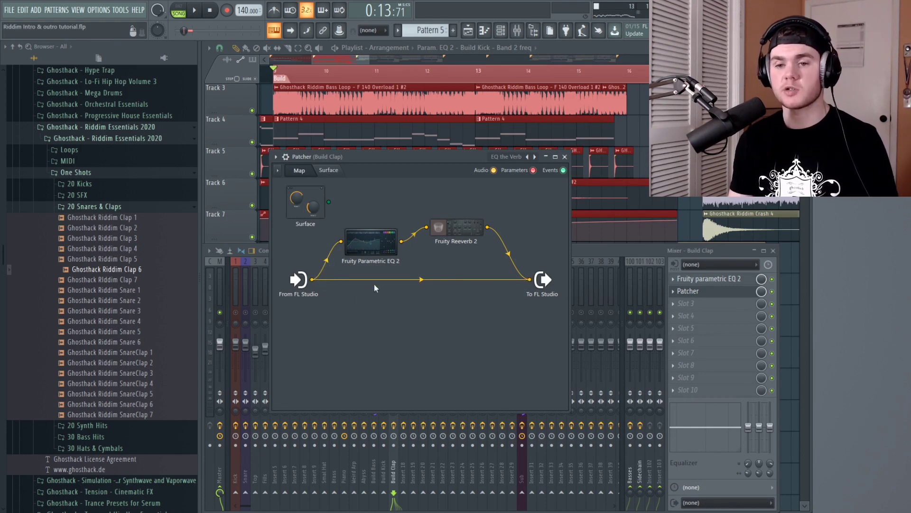
# Inspect the Fruity Parametric EQ 2 curve and the Fruity Reeverb 2 settings inside the Patcher preset.
pyautogui.click(368, 242)
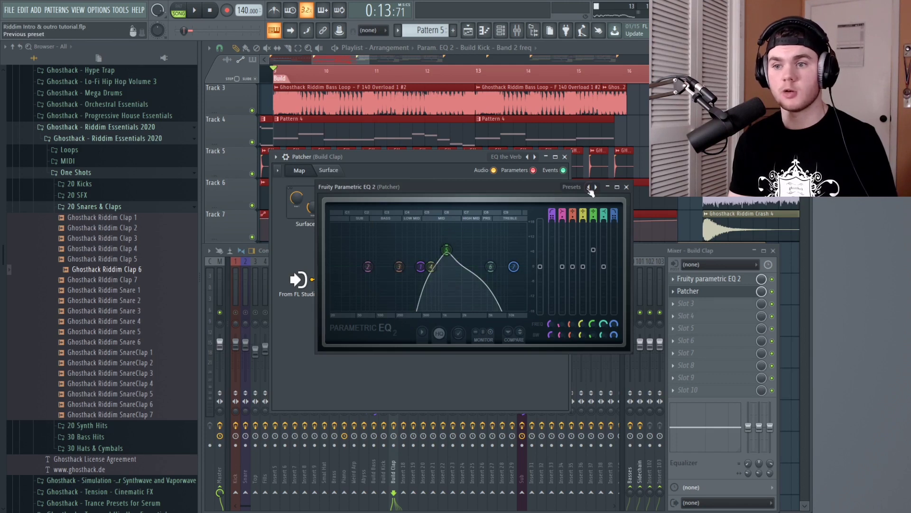
pyautogui.click(627, 187)
pyautogui.doubleClick(458, 236)
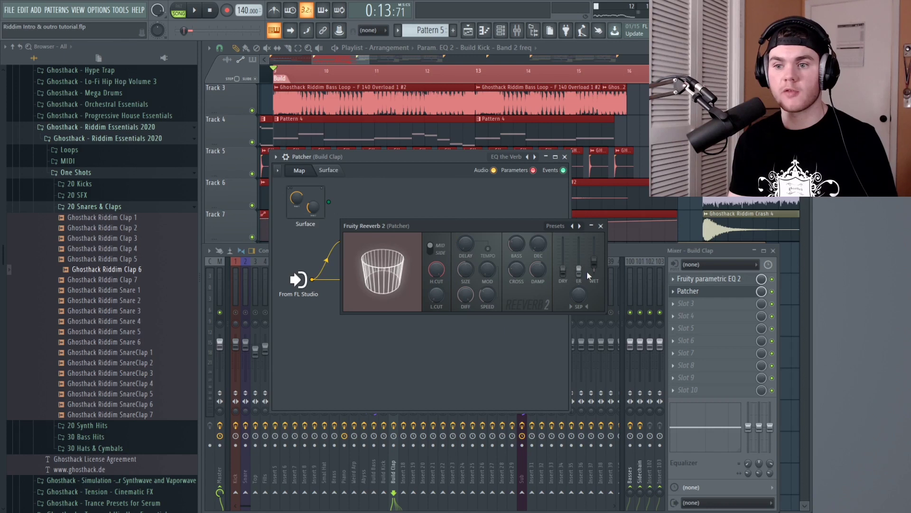
pyautogui.click(600, 226)
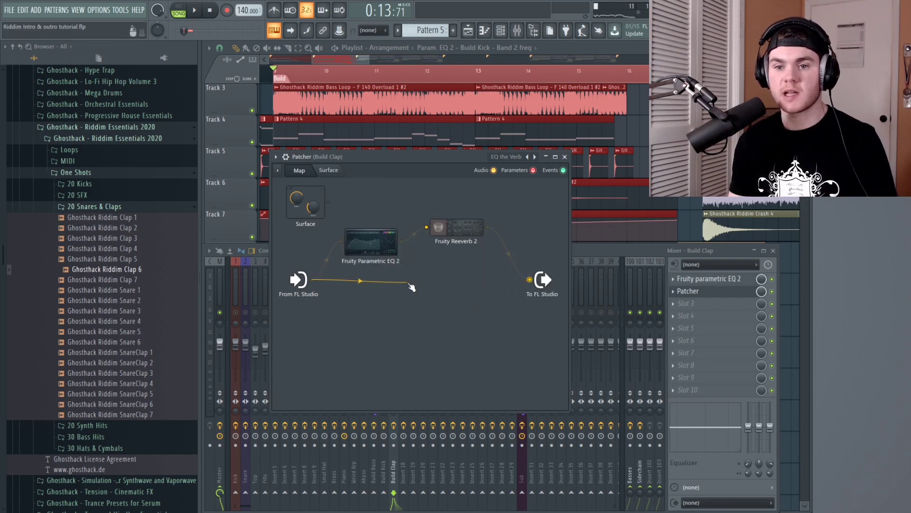
# Play the clap through Patcher with its dry connection removed, checking the reverb and EQ, and restore the connection.
pyautogui.press('space')
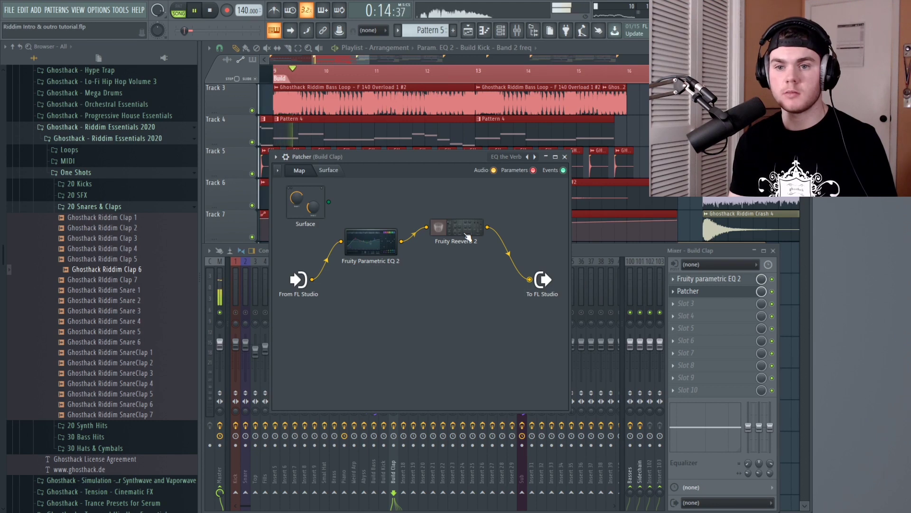
pyautogui.doubleClick(464, 233)
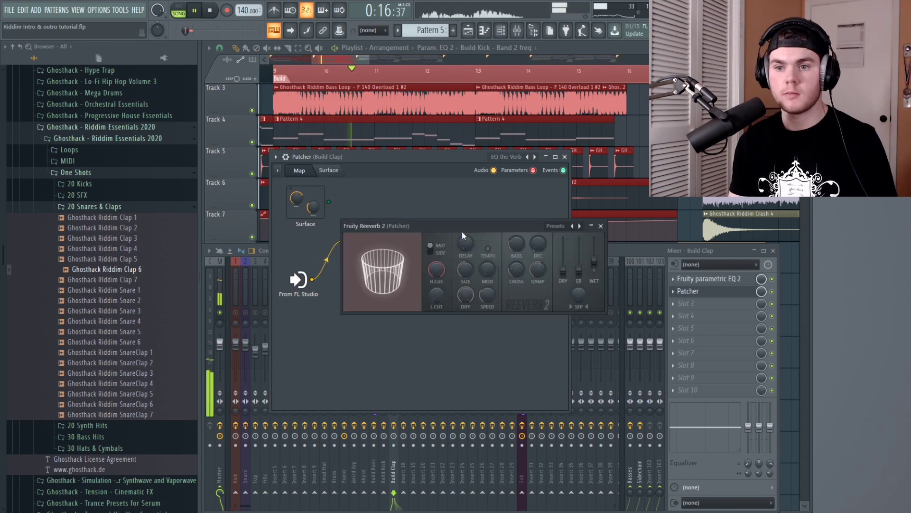
pyautogui.click(601, 226)
pyautogui.doubleClick(361, 237)
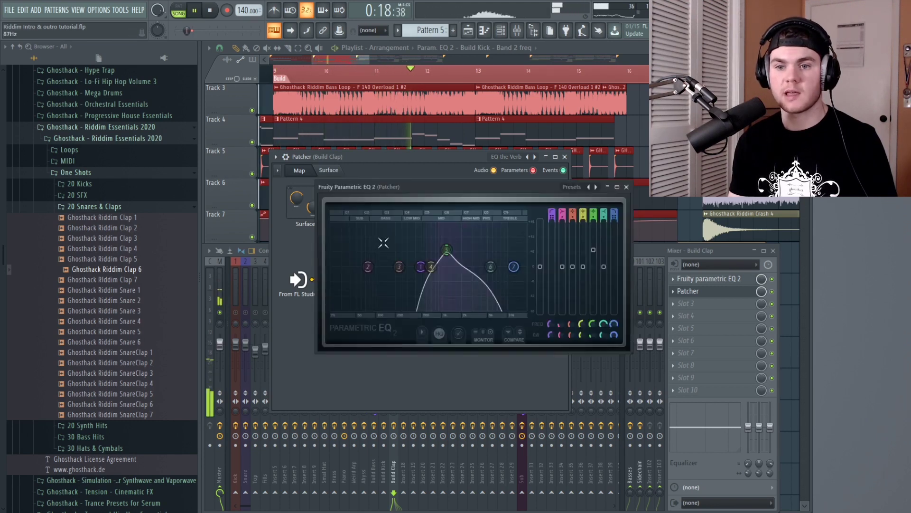
pyautogui.press('space')
pyautogui.click(626, 187)
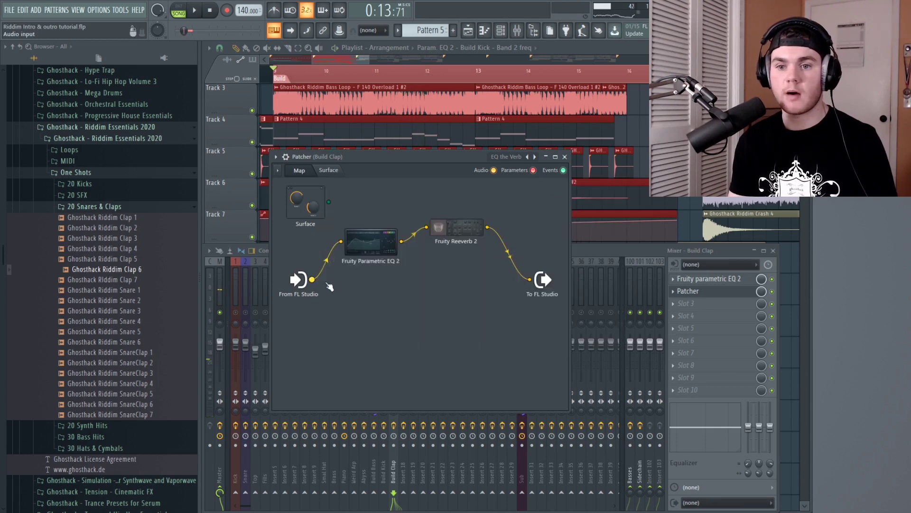
# Adjust the peak band of the Parametric EQ 2 inside Patcher slightly and play the build-up.
pyautogui.doubleClick(368, 246)
pyautogui.press('space')
pyautogui.moveTo(447, 249)
pyautogui.mouseDown()
pyautogui.moveTo(446, 235)
pyautogui.moveTo(445, 246)
pyautogui.mouseUp()
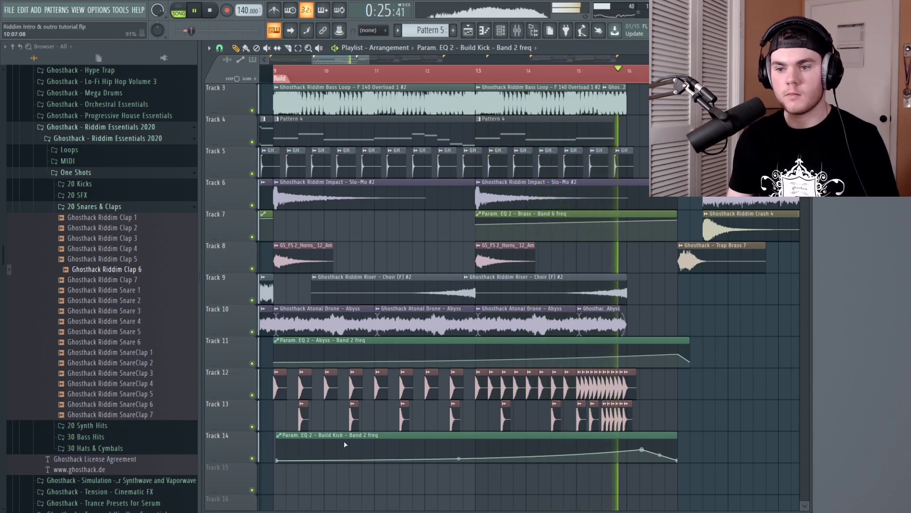
pyautogui.press('space')
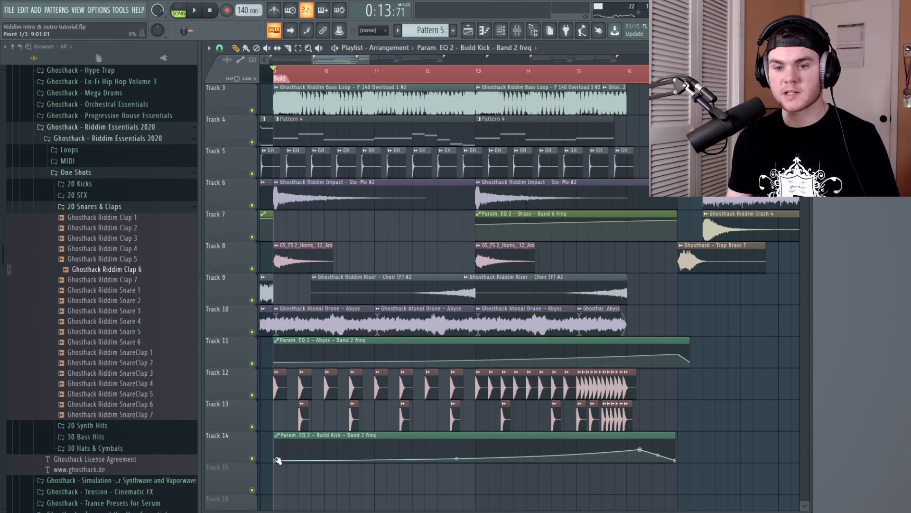
# Add a point at bar 13 of the Build Kick Band 2 freq automation with the start point's value, and play the build-up's second half.
pyautogui.rightClick(278, 461)
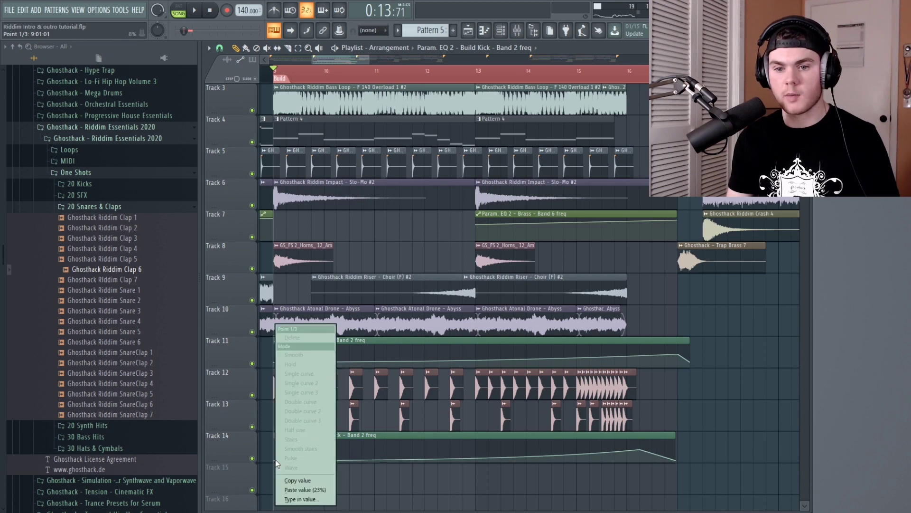
pyautogui.click(291, 481)
pyautogui.rightClick(479, 456)
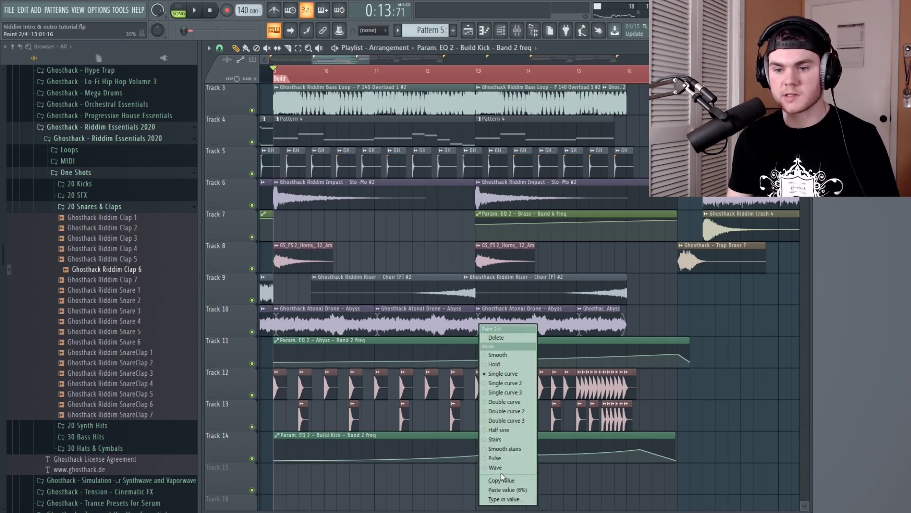
pyautogui.click(504, 491)
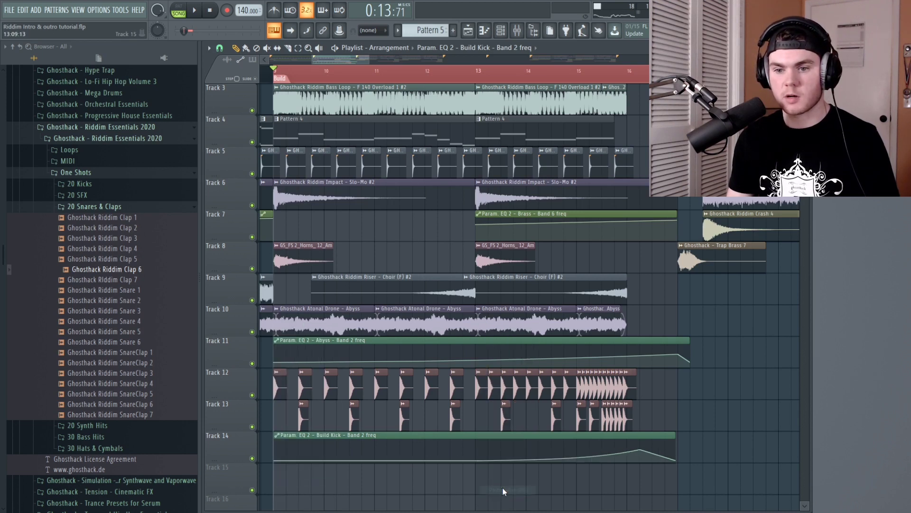
pyautogui.click(471, 72)
pyautogui.press('space')
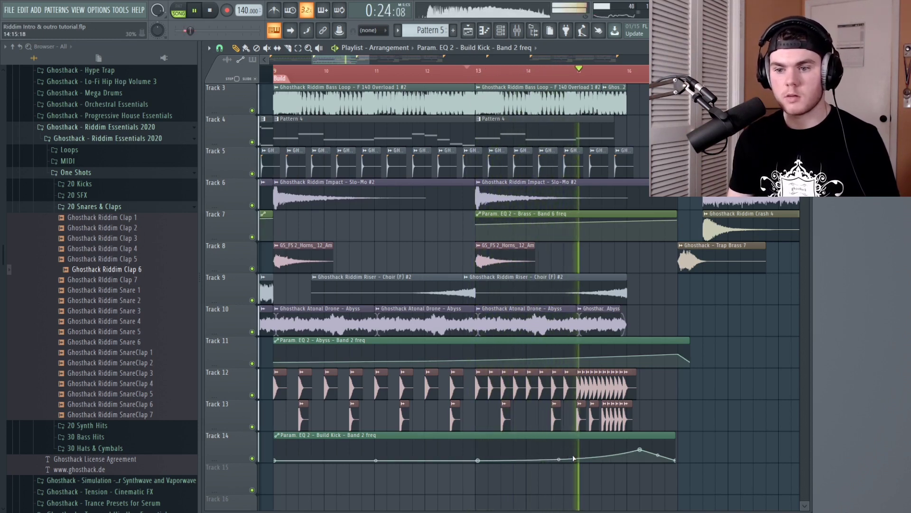
pyautogui.press('space')
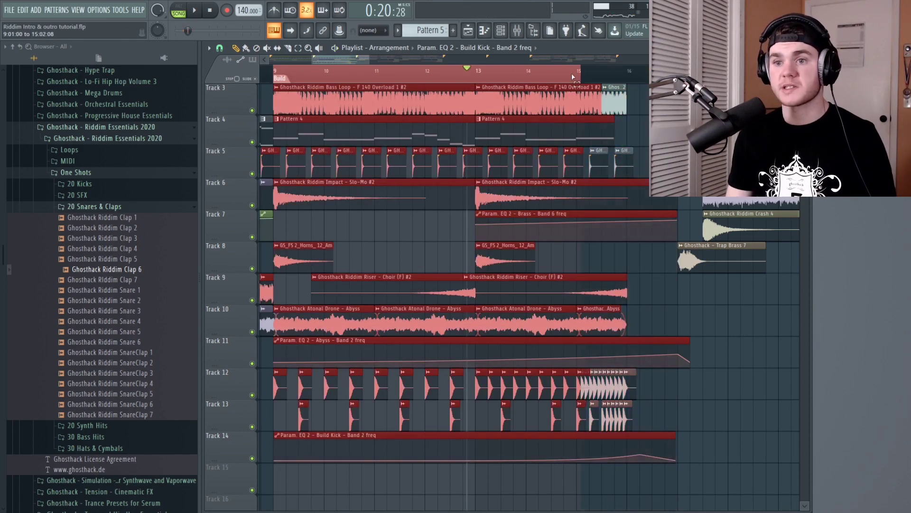
# Place Ghosthack Riddim Downlifter- Sub Drop from the 20 SFX folder on Track 15 at bar 9 and play the transition into the build.
pyautogui.click(108, 207)
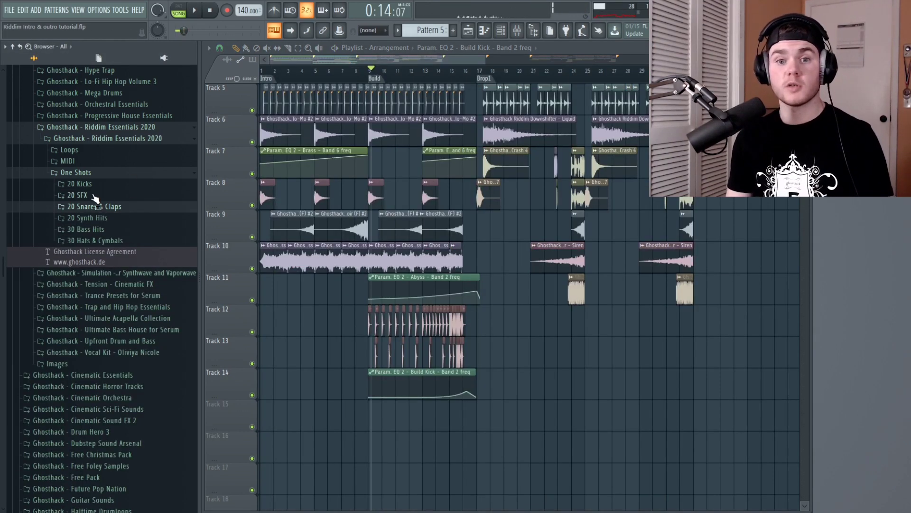
pyautogui.click(95, 197)
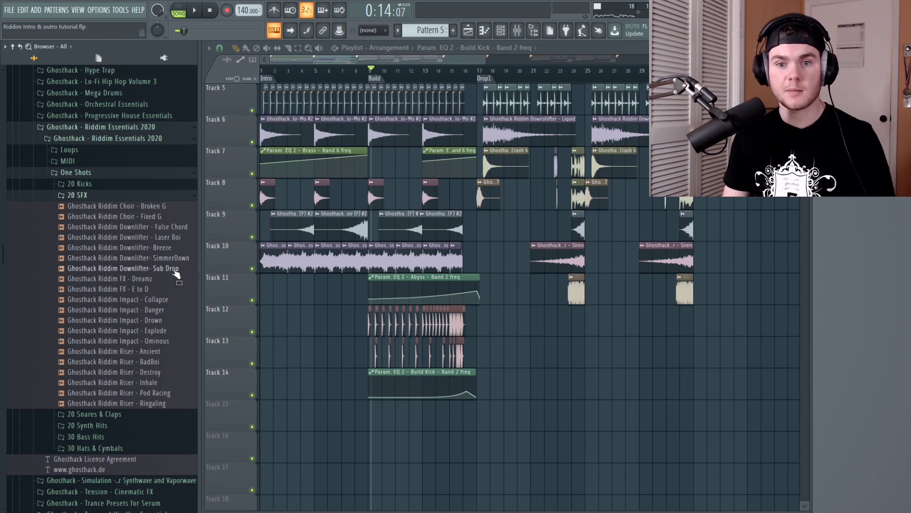
pyautogui.moveTo(175, 274); pyautogui.dragTo(394, 420)
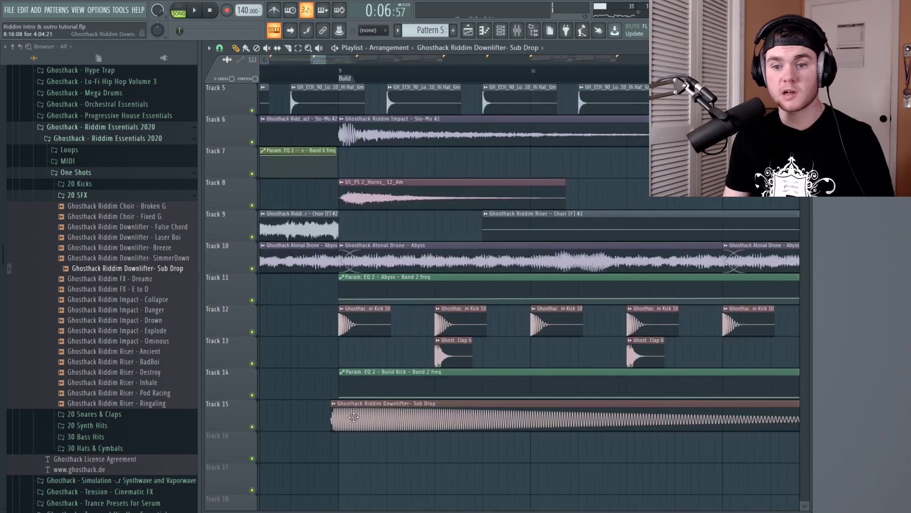
pyautogui.moveTo(355, 416); pyautogui.dragTo(363, 416)
pyautogui.doubleClick(363, 416)
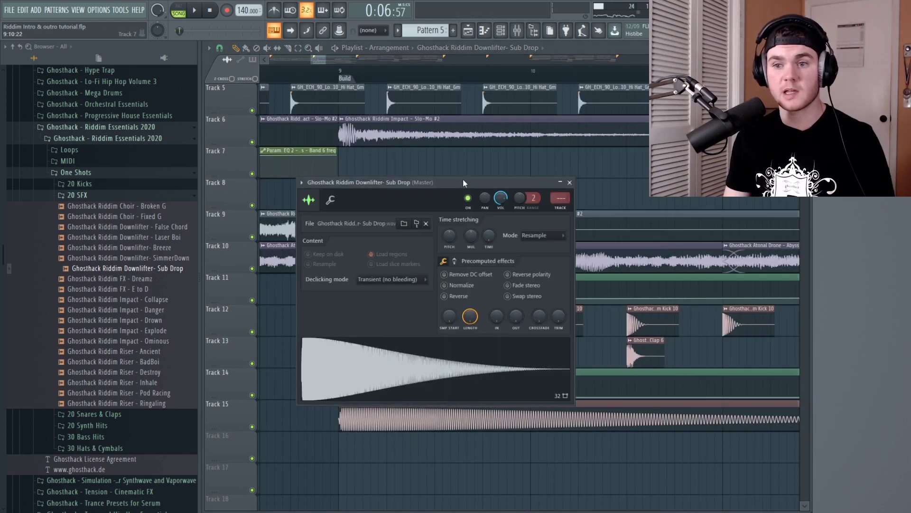
pyautogui.click(299, 72)
pyautogui.press('space')
pyautogui.doubleClick(380, 416)
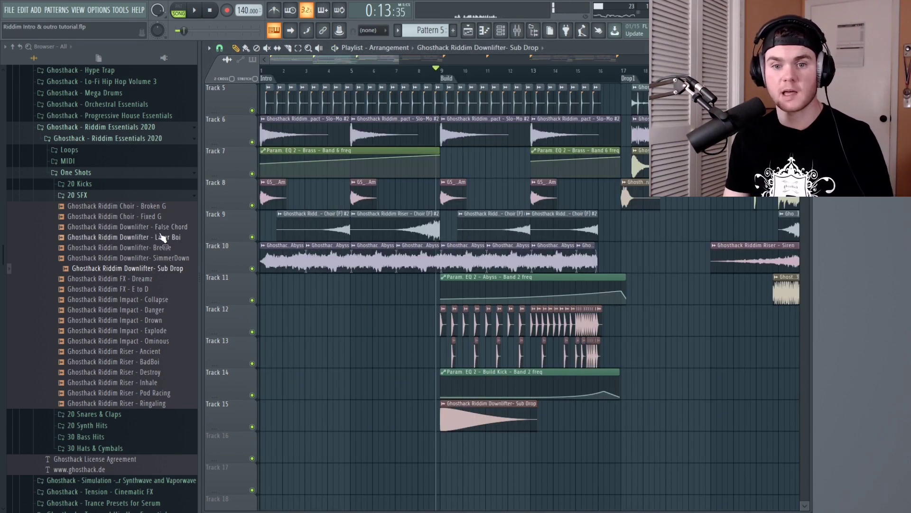
# Place Ghosthack Riddim Riser - Ringaling on Track 16 from bar 8 to bar 16 and lower its channel volume to about 47%.
pyautogui.moveTo(143, 403); pyautogui.dragTo(419, 447)
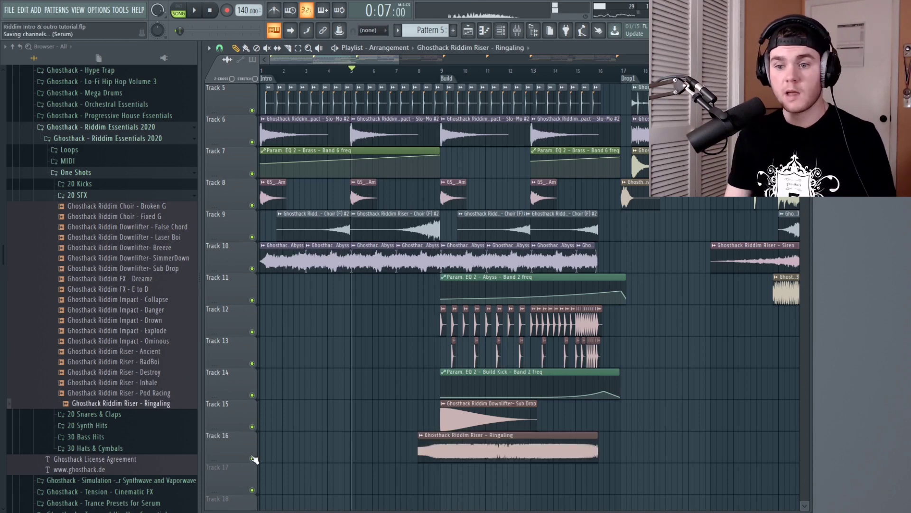
pyautogui.doubleClick(477, 448)
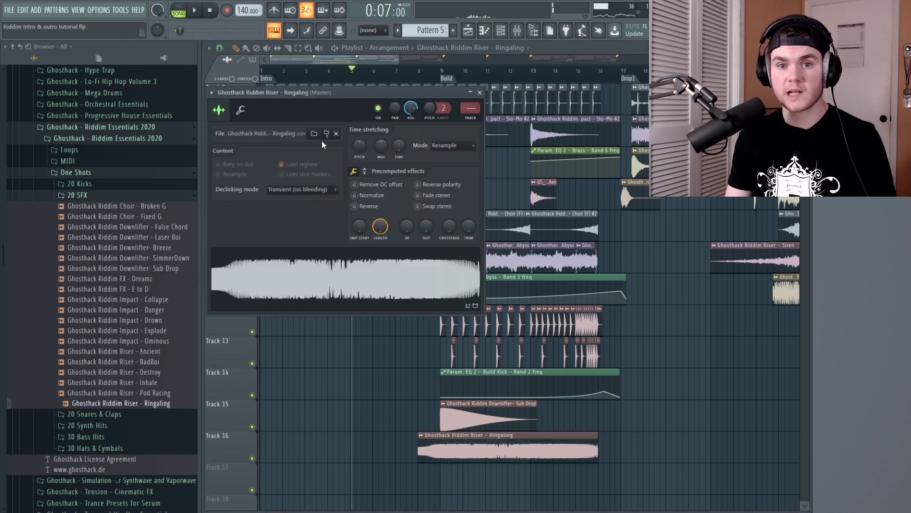
pyautogui.moveTo(416, 111); pyautogui.dragTo(412, 141)
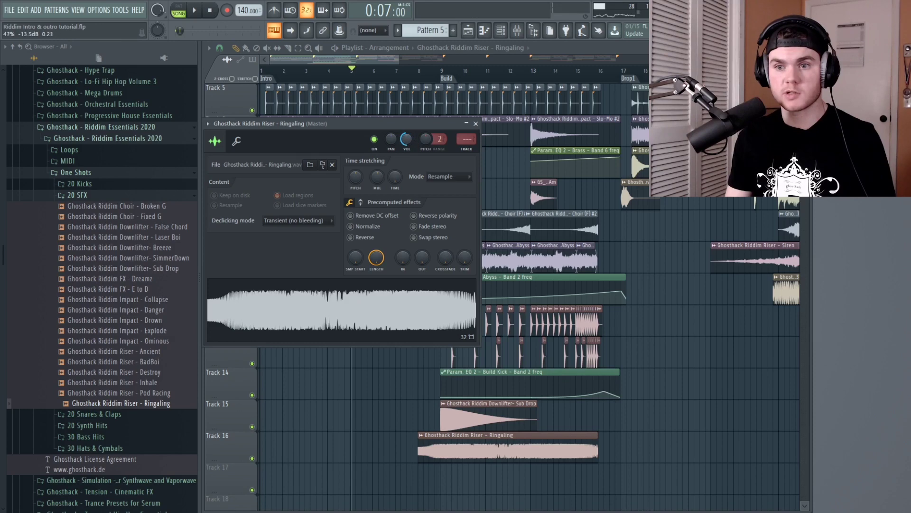
# Solo Track 16, play the Ringaling riser from bar 8, and lower its channel volume further.
pyautogui.click(435, 70)
pyautogui.moveTo(423, 80); pyautogui.dragTo(417, 92)
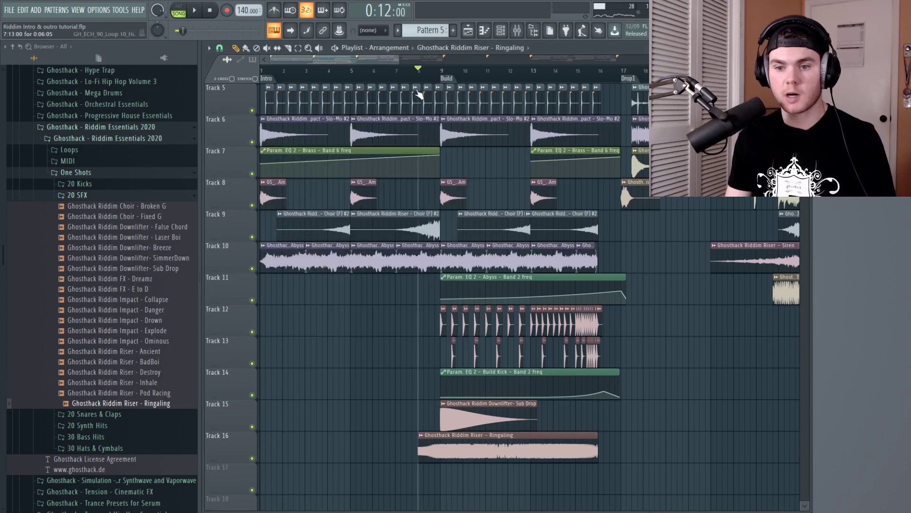
pyautogui.rightClick(252, 458)
pyautogui.press('space')
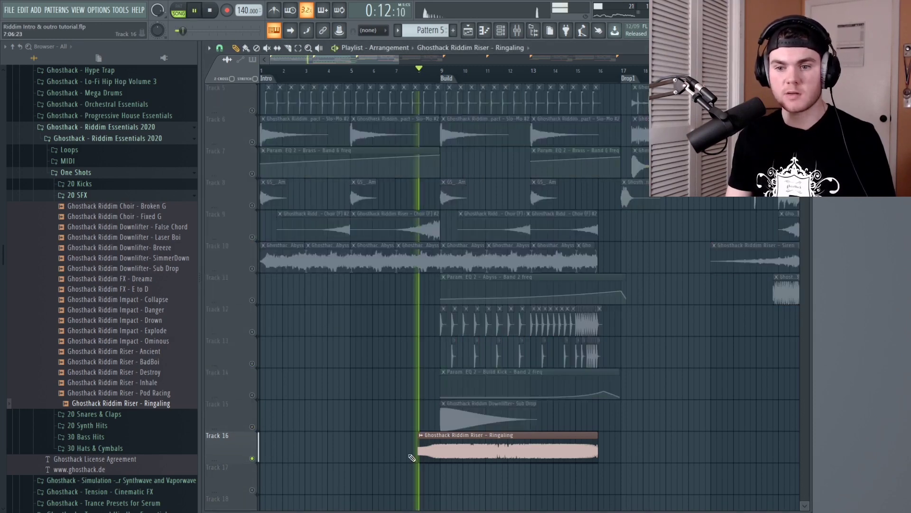
pyautogui.doubleClick(439, 451)
pyautogui.moveTo(411, 143); pyautogui.dragTo(411, 159)
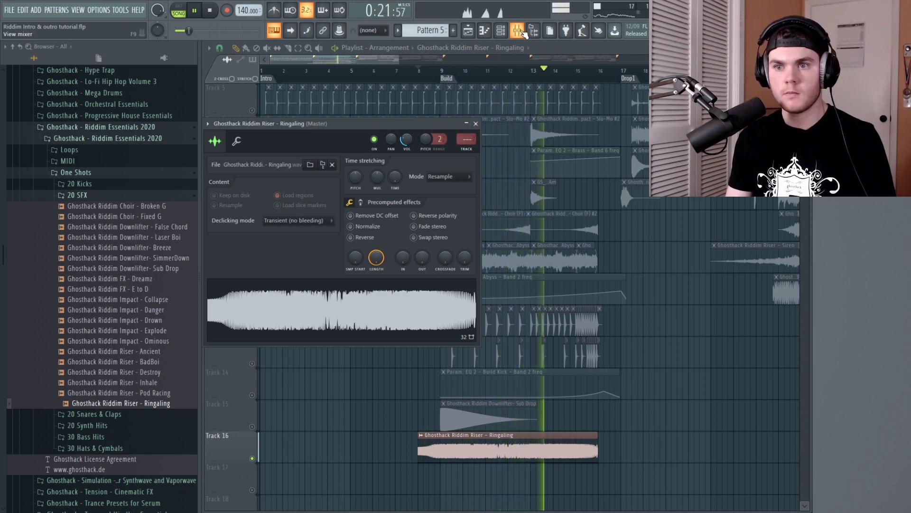
# Route the Ringaling riser to mixer track 18 and name that track Ring Rise.
pyautogui.click(517, 31)
pyautogui.press('space')
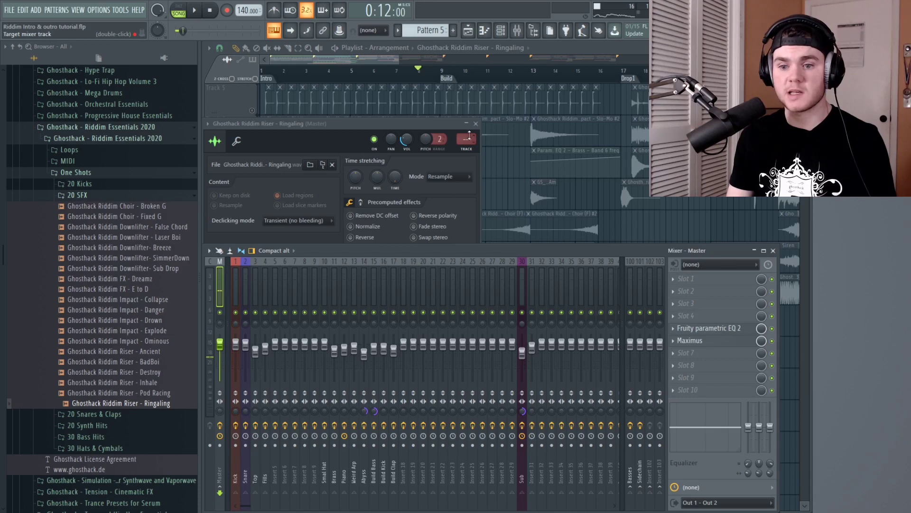
pyautogui.moveTo(469, 137); pyautogui.dragTo(469, 123)
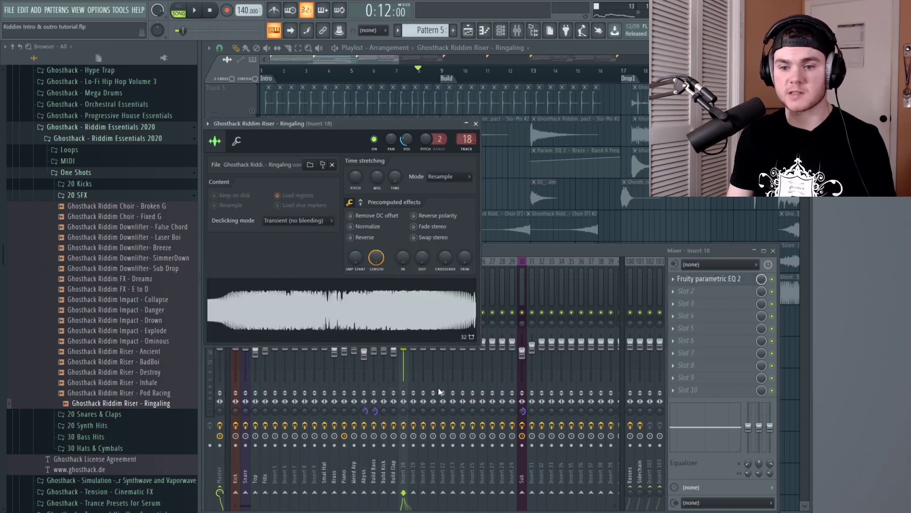
pyautogui.click(403, 466)
# Raise the Band 2 high-pass in Ring Rise's Parametric EQ 2 while playing, and add Fruity Reeverb 2 to effect slot 2.
pyautogui.click(707, 279)
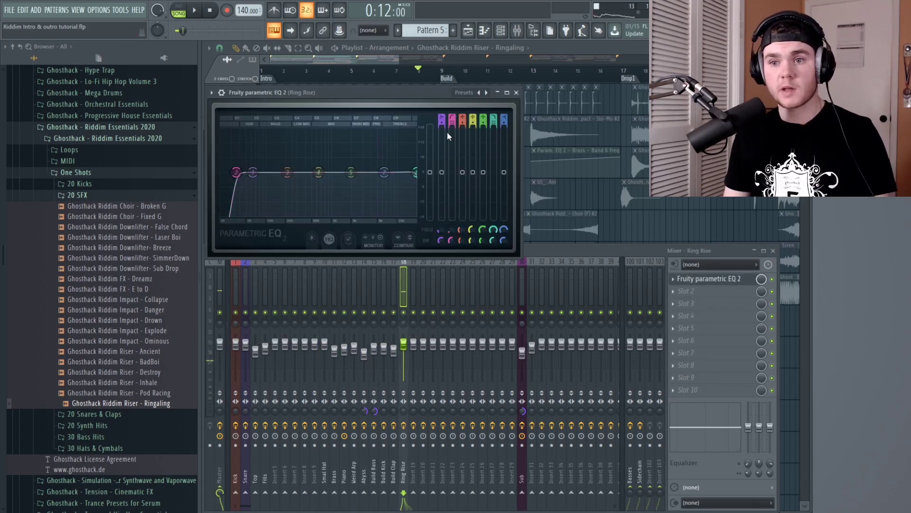
pyautogui.press('space')
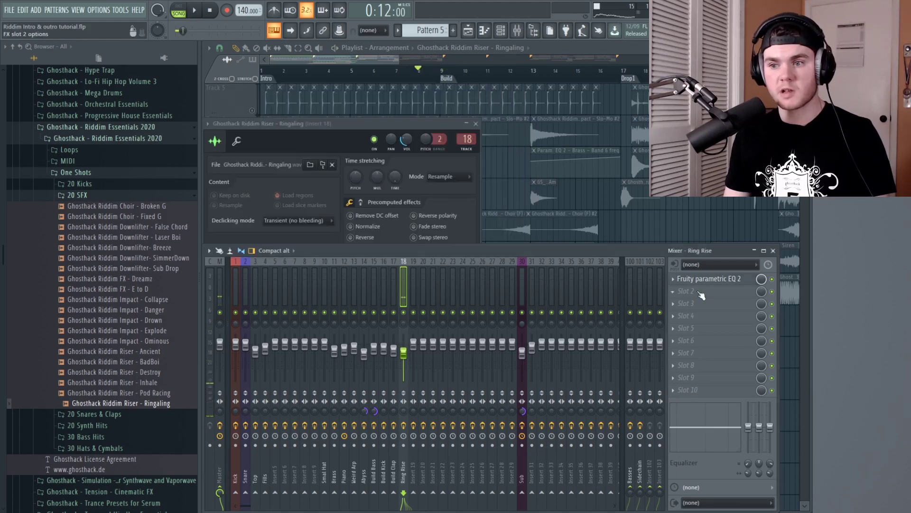
pyautogui.click(701, 293)
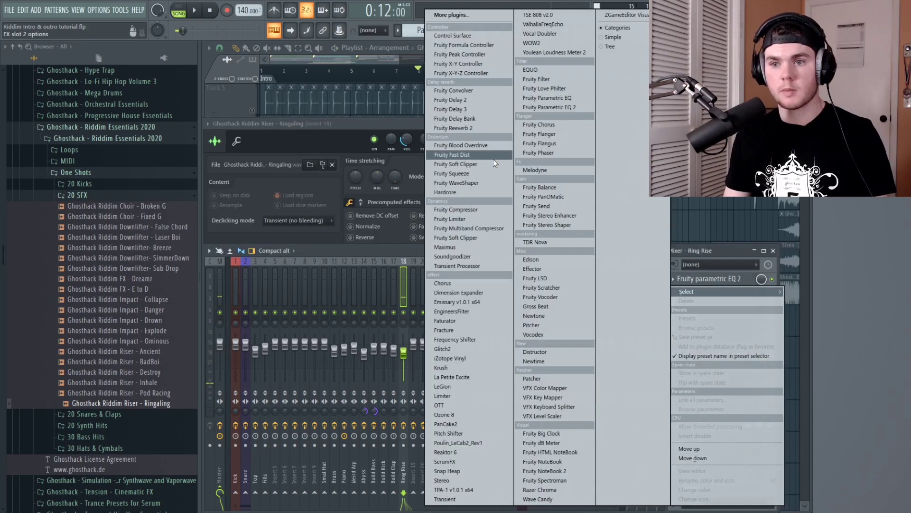
pyautogui.click(491, 129)
pyautogui.press('space')
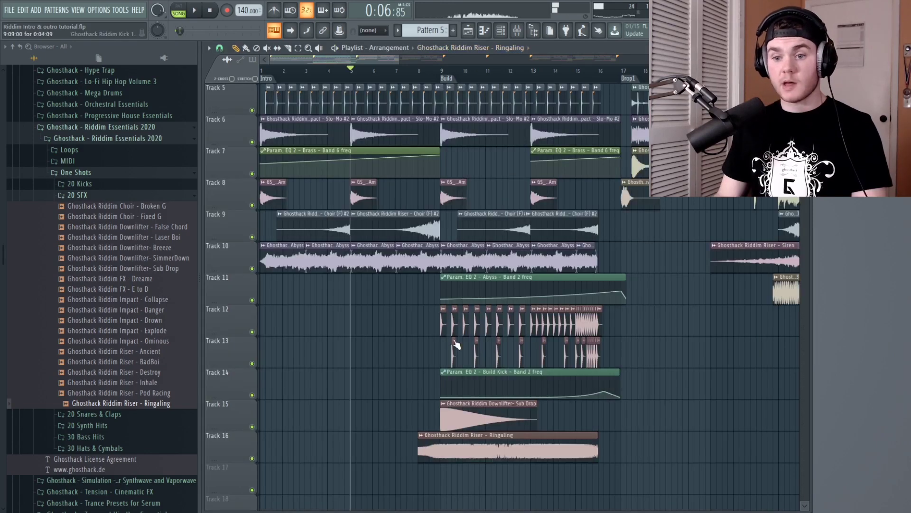
# Try trimming the Ringaling riser's start to bar 9, play the build-up, and extend the clip back to bar 8.
pyautogui.moveTo(418, 450); pyautogui.dragTo(438, 447)
pyautogui.click(444, 75)
pyautogui.press('space')
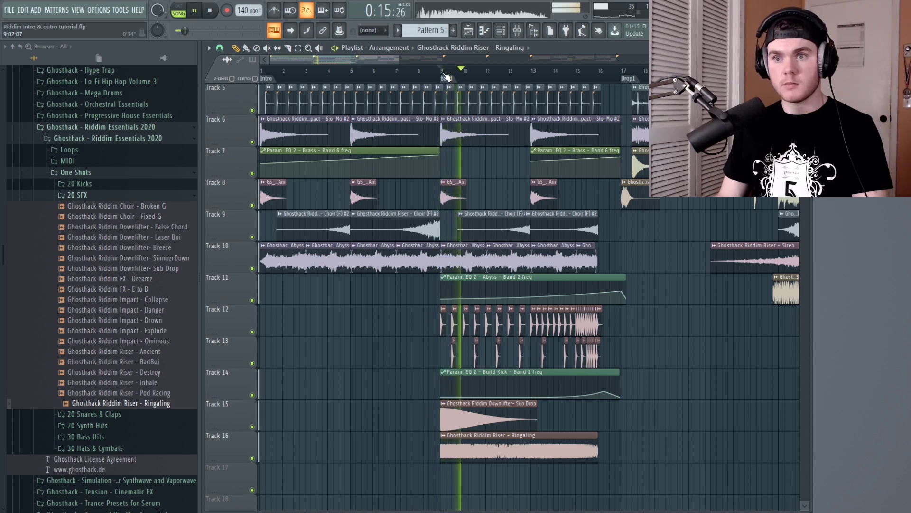
pyautogui.press('space')
pyautogui.moveTo(441, 449); pyautogui.dragTo(418, 449)
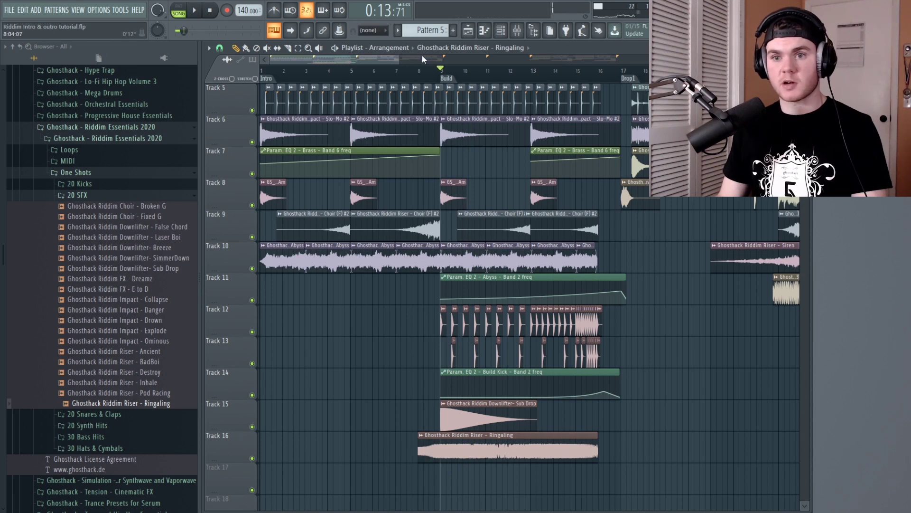
# Play the arrangement from bar 5 into the build-up and check the Ring Rise track's level and effects in the mixer.
pyautogui.click(355, 80)
pyautogui.press('space')
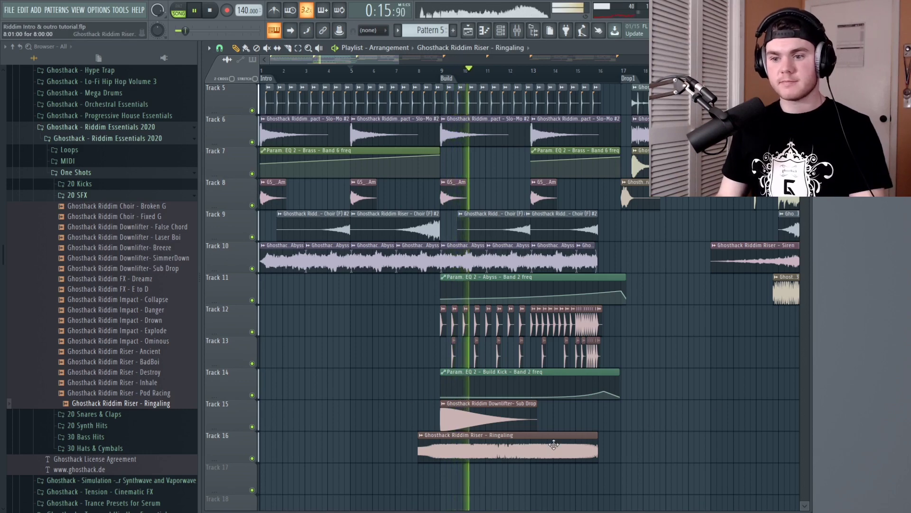
pyautogui.press('space')
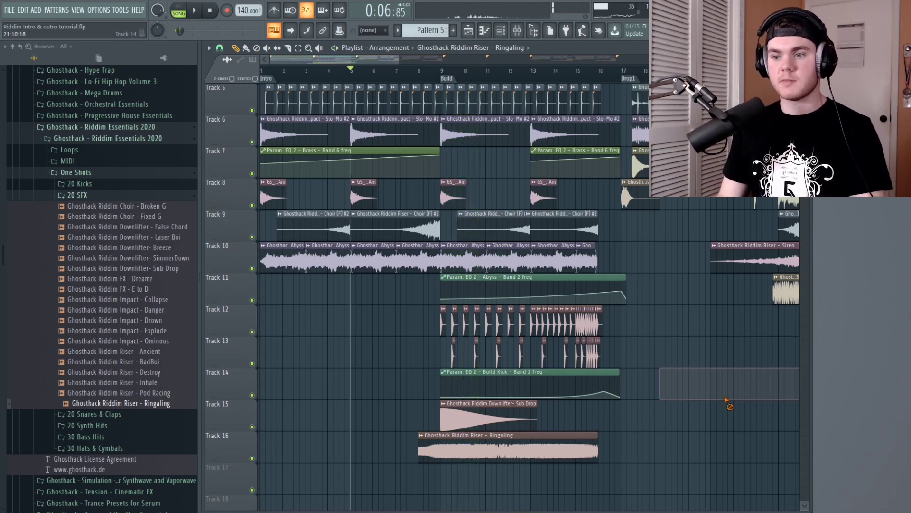
pyautogui.click(517, 30)
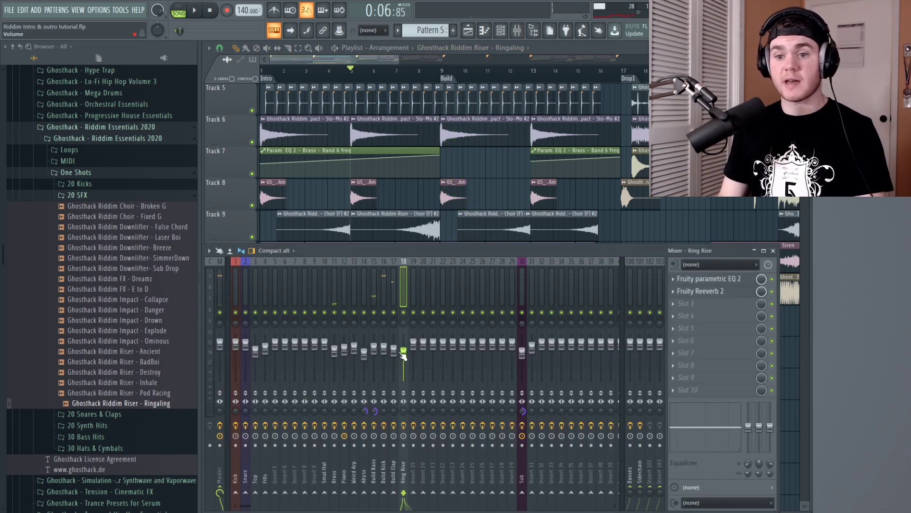
pyautogui.press('F9')
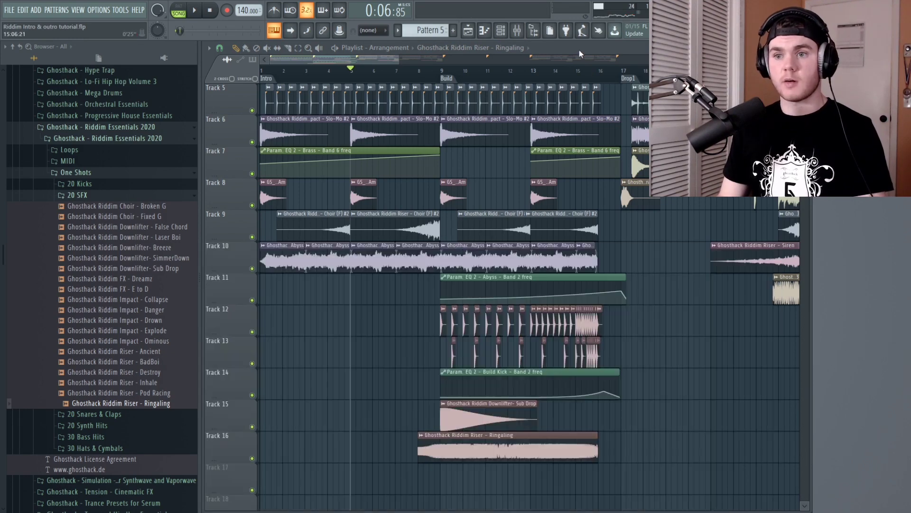
# Place Ghosthack Riddim Downlifter- Breeze on Track 17 near bar 9 and reverse the sample.
pyautogui.scroll(-2, 642, 339)
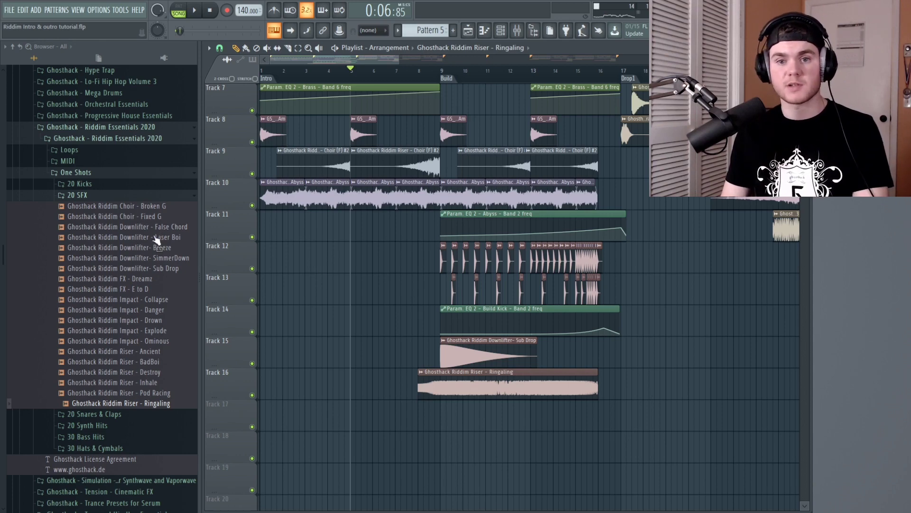
pyautogui.scroll(2, 133, 300)
pyautogui.click(132, 298)
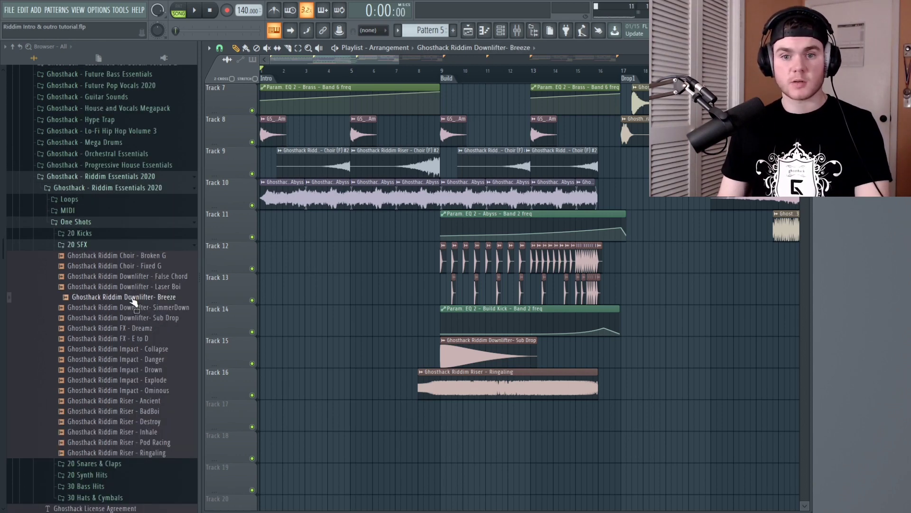
pyautogui.moveTo(133, 302); pyautogui.dragTo(442, 420)
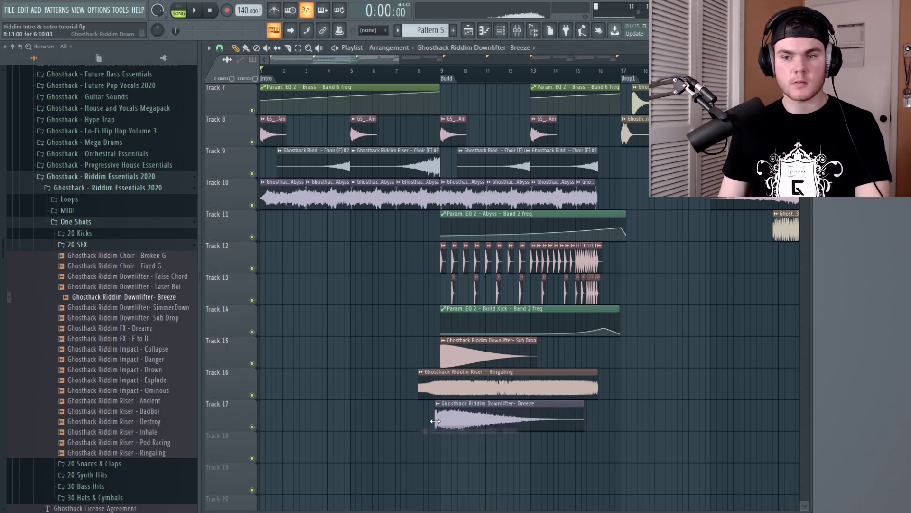
pyautogui.doubleClick(460, 421)
pyautogui.click(368, 220)
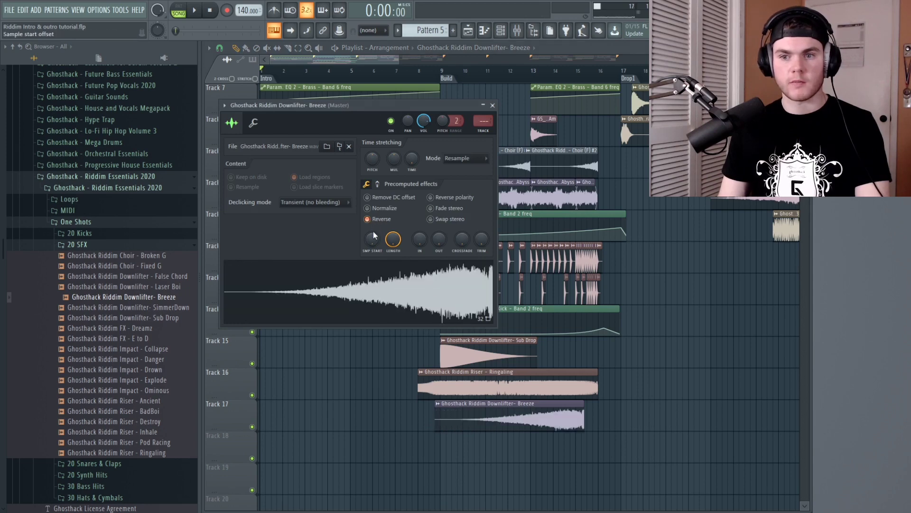
pyautogui.click(492, 106)
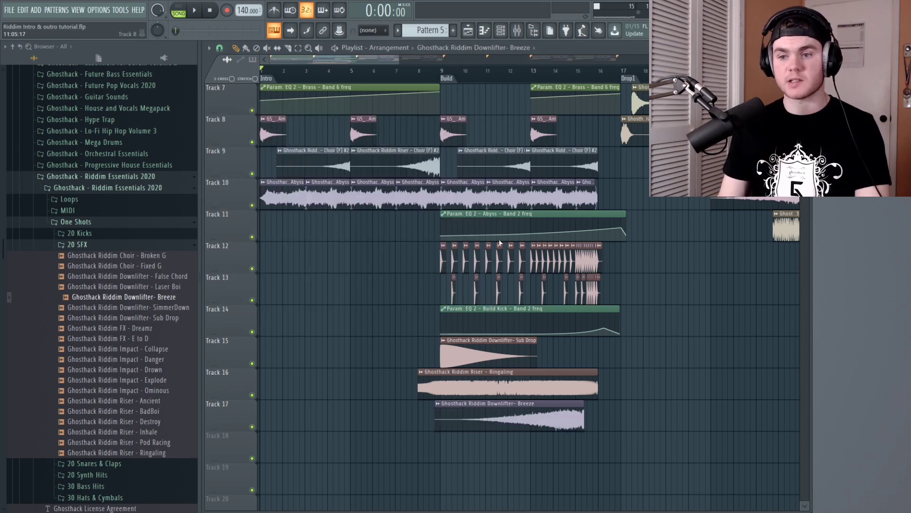
# Check the reversed Breeze sample's channel settings, shift its clip so it ends near bar 16 with the other build layers, and start playback.
pyautogui.doubleClick(549, 417)
pyautogui.moveTo(438, 243)
pyautogui.mouseDown()
pyautogui.moveTo(437, 232)
pyautogui.moveTo(437, 243)
pyautogui.mouseUp()
pyautogui.click(493, 105)
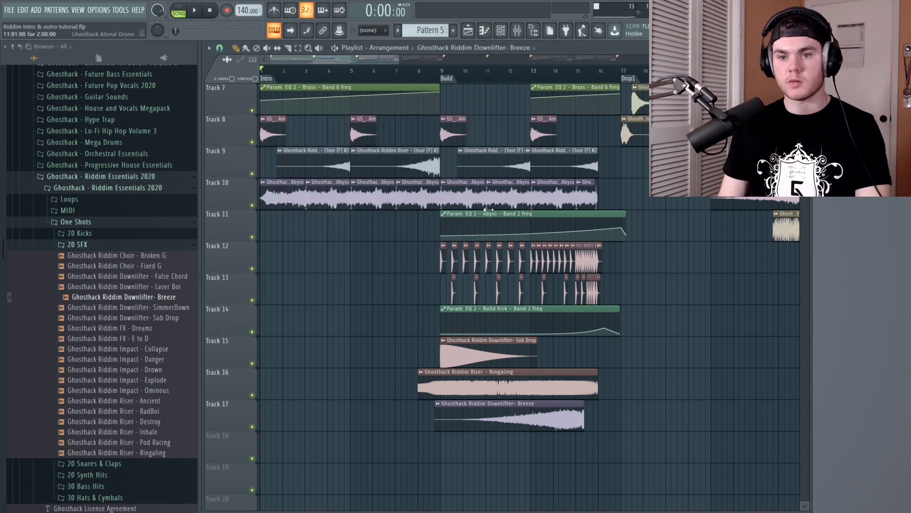
pyautogui.moveTo(559, 406); pyautogui.dragTo(595, 410)
pyautogui.press('space')
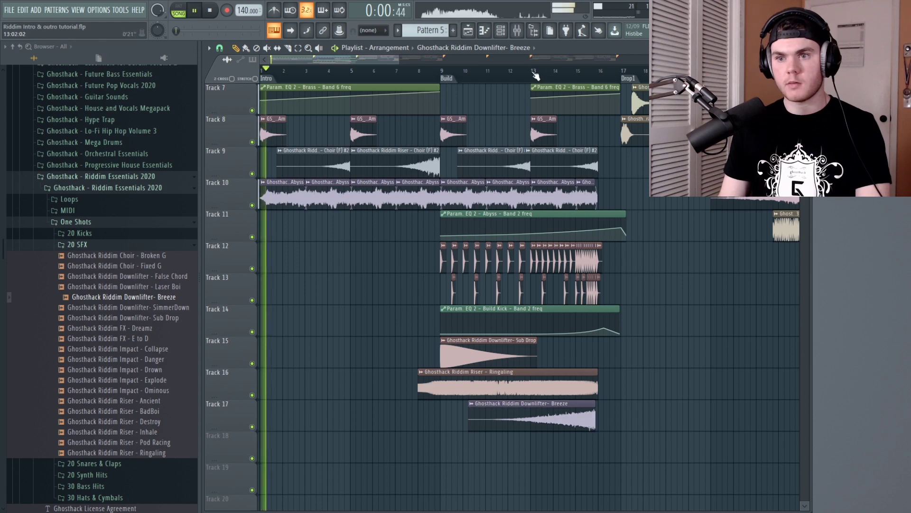
# Check the reversed Breeze clip's channel settings and place Ghosthack Riddim Crash 4 on Track 18 at bar 9.
pyautogui.doubleClick(560, 403)
pyautogui.moveTo(422, 120); pyautogui.dragTo(423, 133)
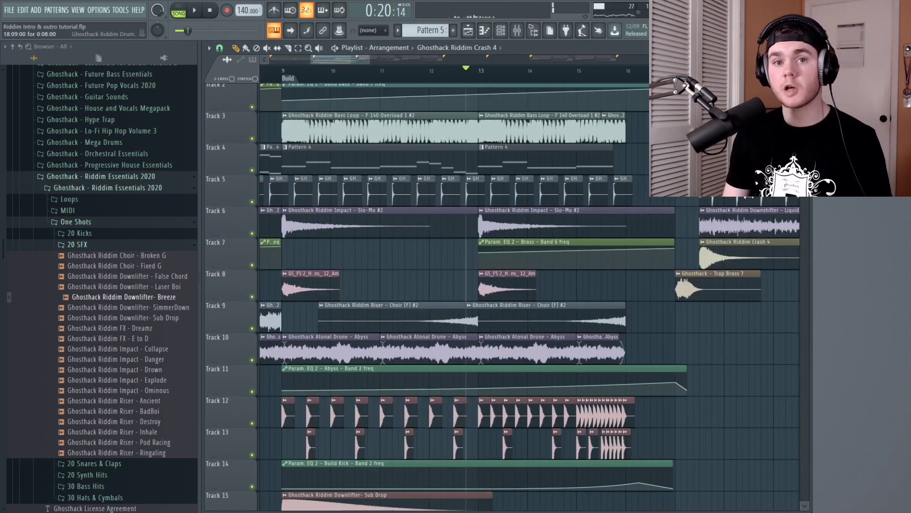
pyautogui.scroll(-5, 502, 399)
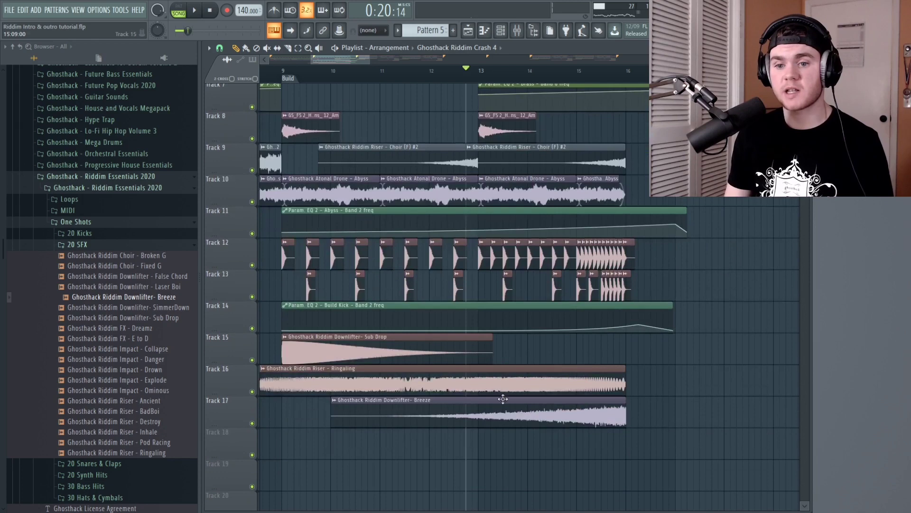
pyautogui.click(283, 447)
# Solo Track 18 and listen to the crash from bar 9.
pyautogui.rightClick(252, 454)
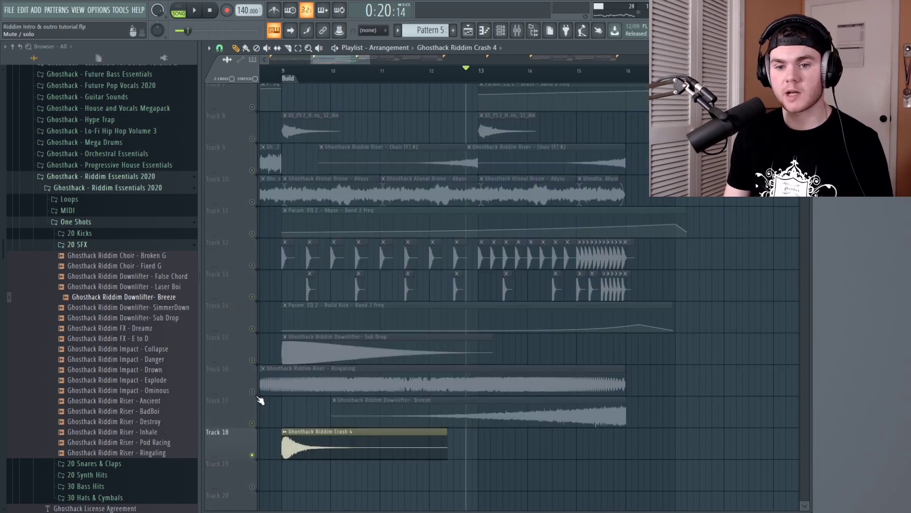
pyautogui.click(285, 66)
pyautogui.press('space')
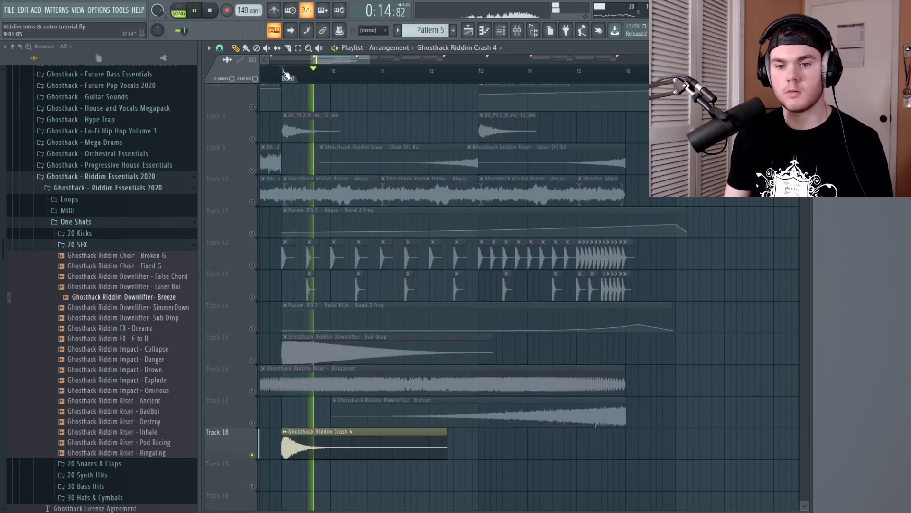
pyautogui.press('space')
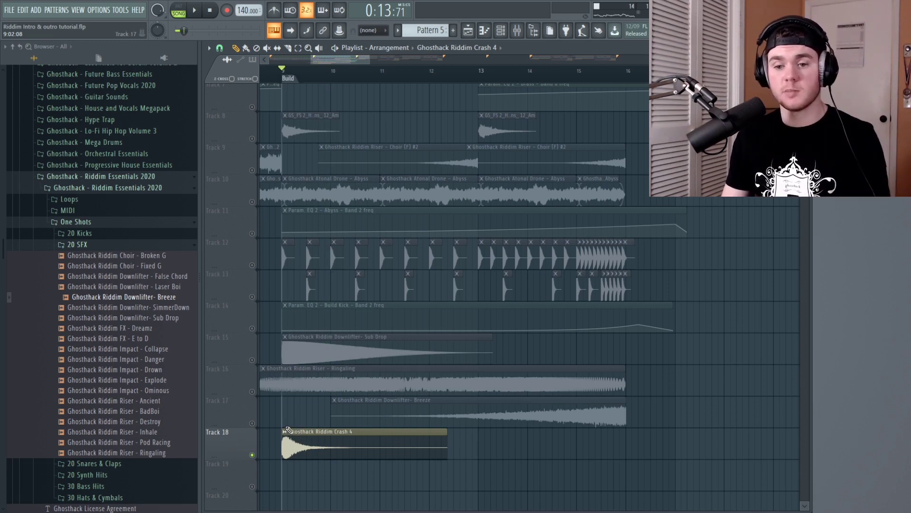
# Make the bar 9 crash clip unique, lower its Mod X level offset, and preview the sample.
pyautogui.click(288, 430)
pyautogui.click(319, 455)
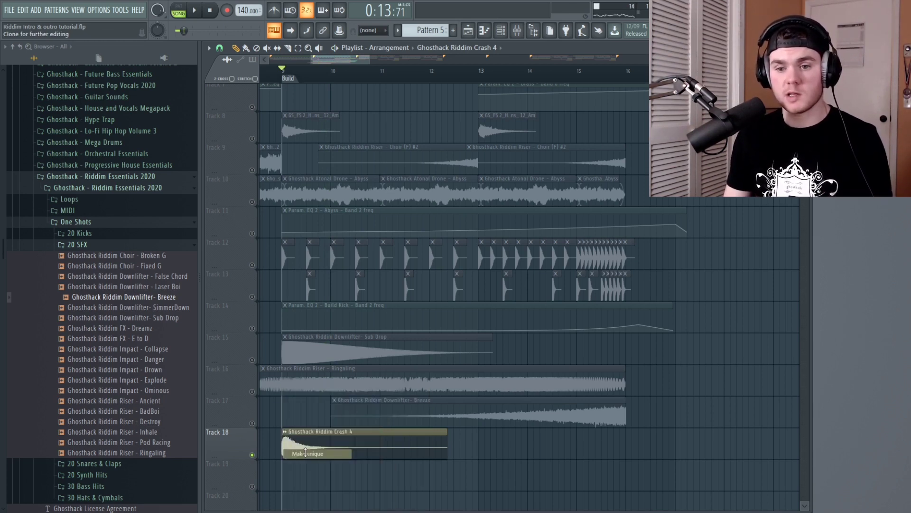
pyautogui.doubleClick(318, 451)
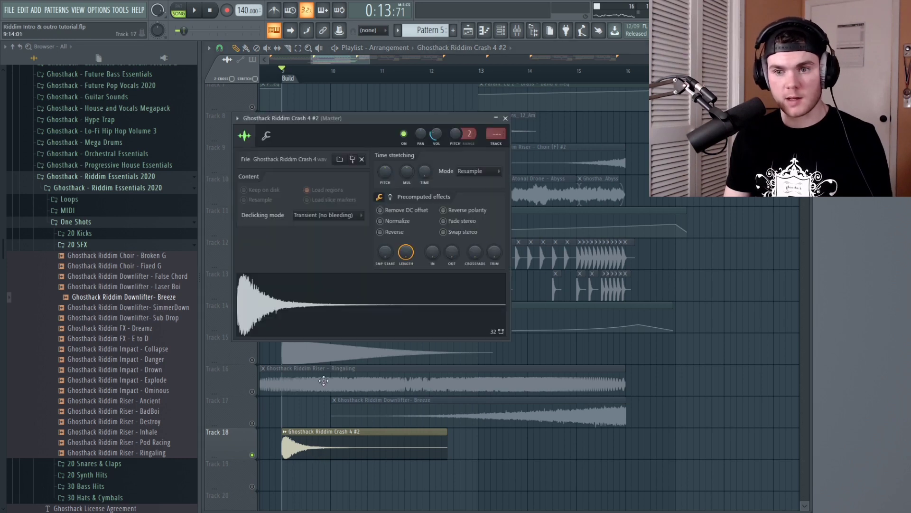
pyautogui.click(275, 141)
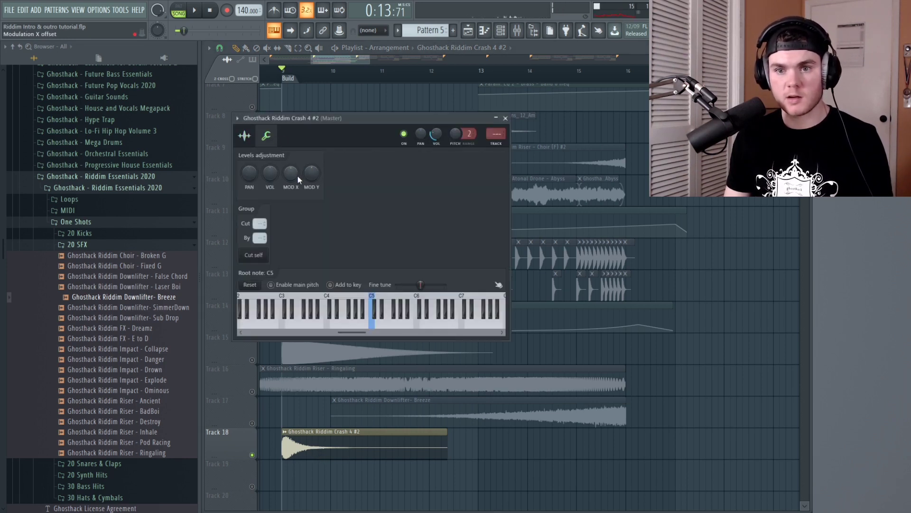
pyautogui.press('q')
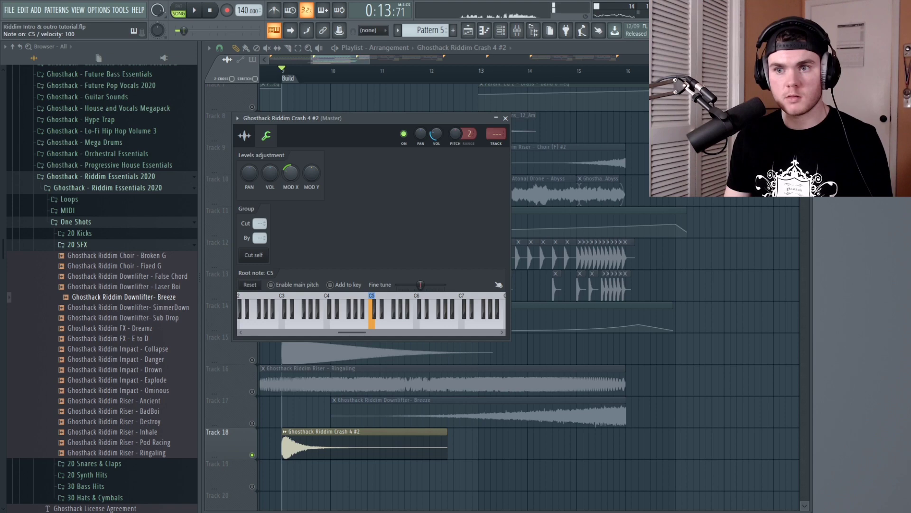
pyautogui.click(245, 136)
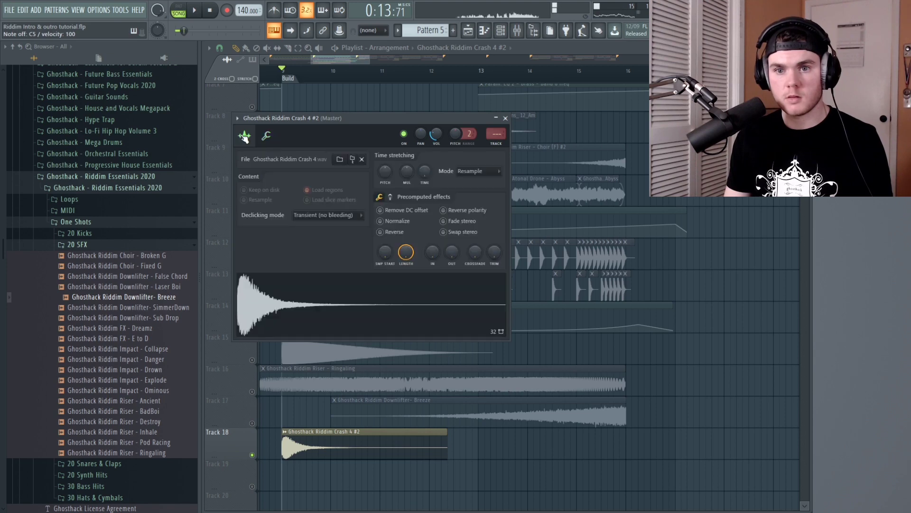
pyautogui.click(506, 119)
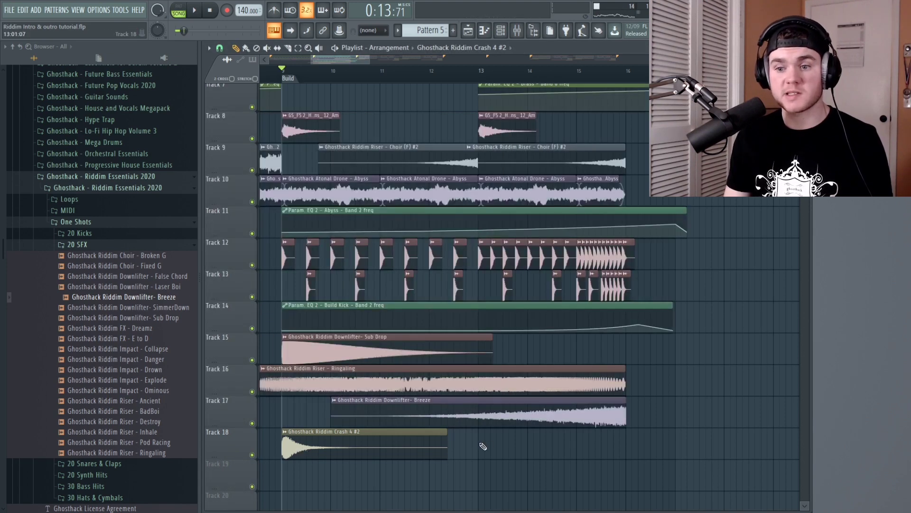
# Place a second copy of the unique crash on Track 18 at bar 13, play the build-up, and open its level adjustment settings.
pyautogui.click(482, 446)
pyautogui.press('space')
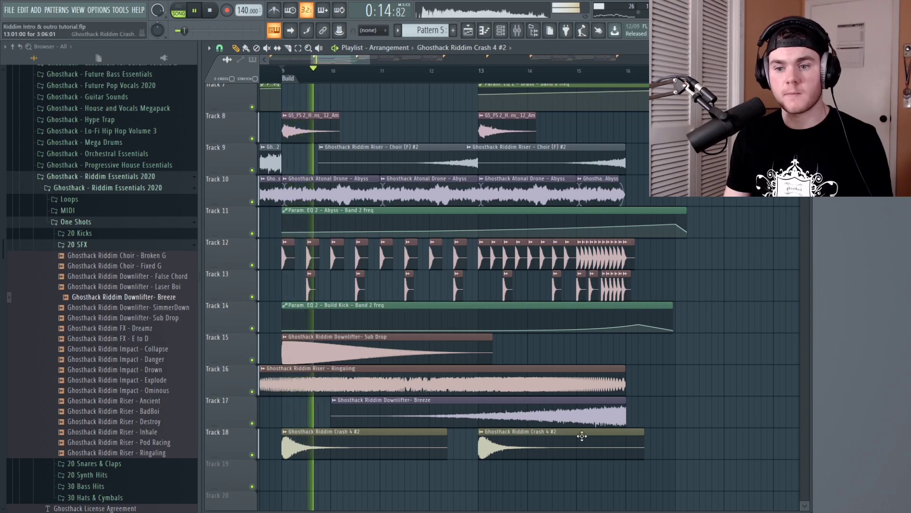
pyautogui.doubleClick(525, 439)
pyautogui.click(266, 136)
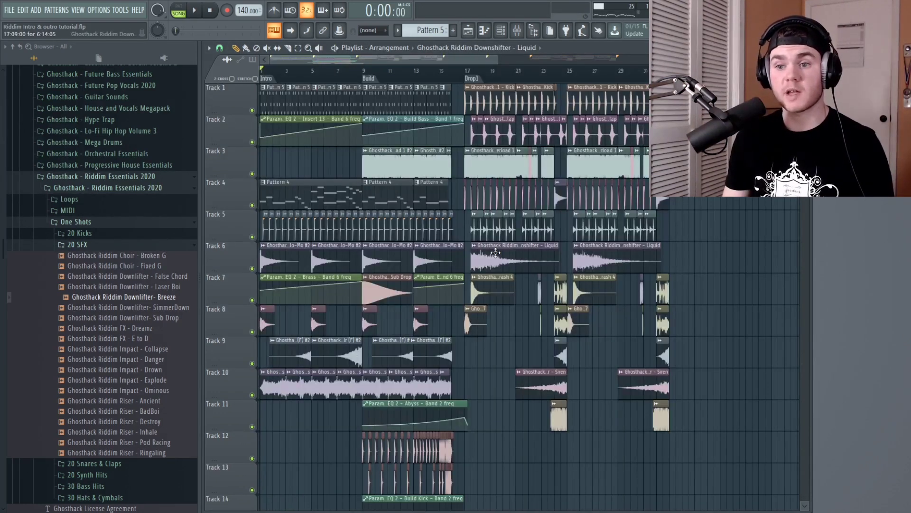
# Place Ghosthack Riddim Downshifter - Liquid on Track 15 at bars 1 and 9.
pyautogui.scroll(-5, 496, 253)
pyautogui.click(265, 386)
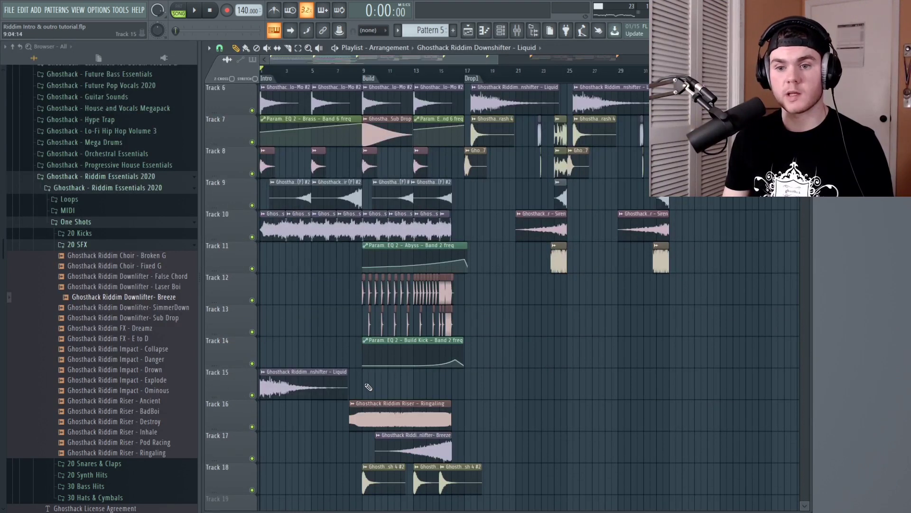
pyautogui.click(368, 387)
# Listen to the intro's Liquid downshifter with Track 15 soloed, and bring the other tracks back in.
pyautogui.press('space')
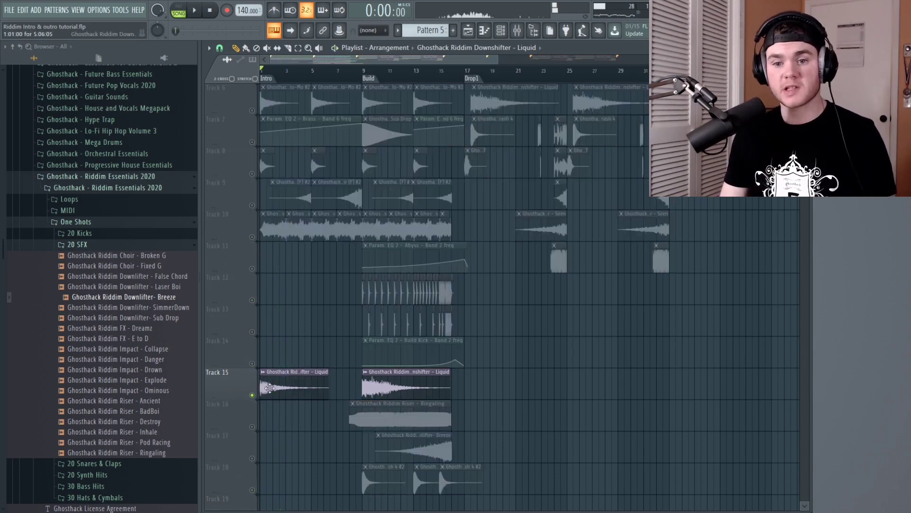
pyautogui.press('space')
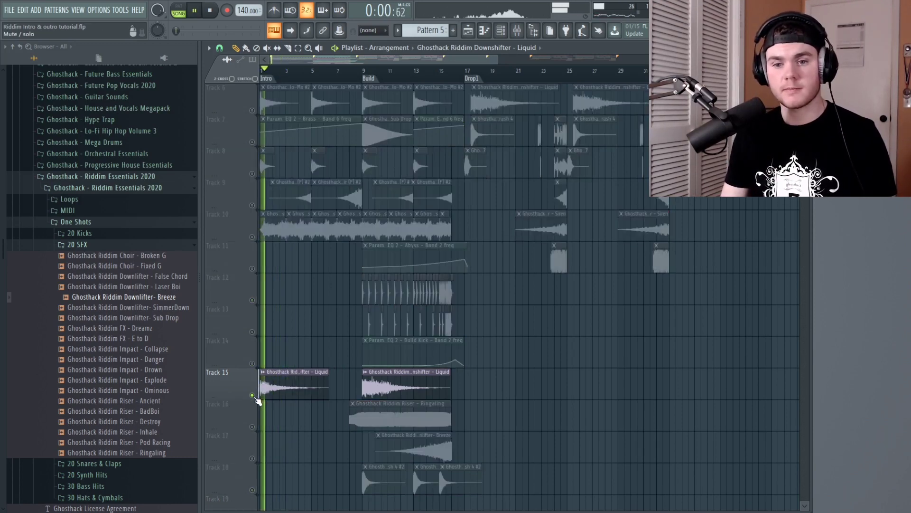
pyautogui.keyDown('ctrl'); pyautogui.click(252, 395); pyautogui.keyUp('ctrl')
pyautogui.press('space')
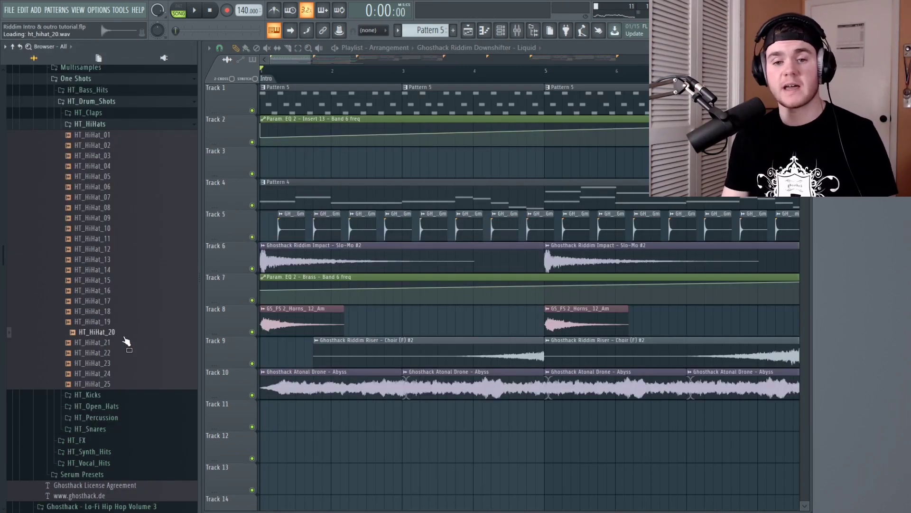
# Add the HT_HiHat_20 sample to Track 5 in the first bar of the intro and check it in playback.
pyautogui.moveTo(121, 341); pyautogui.dragTo(282, 226)
pyautogui.press('space')
pyautogui.click(282, 226)
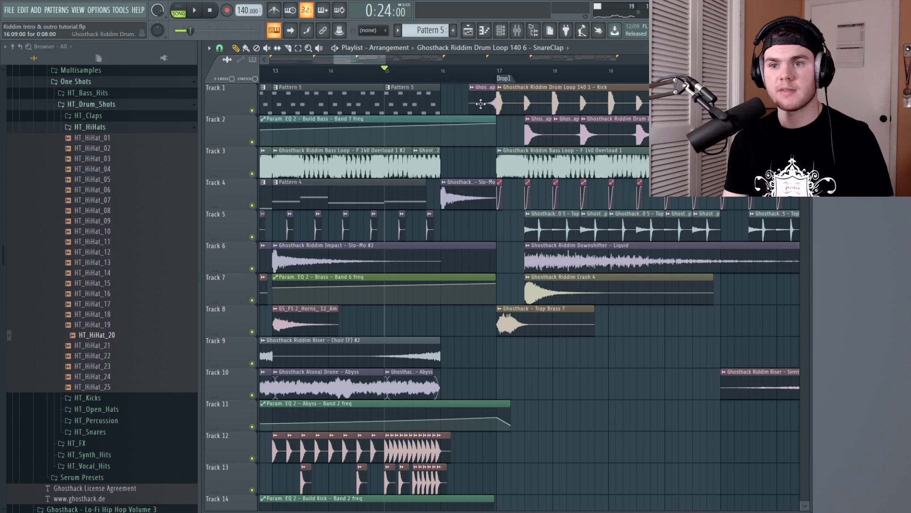
# Play the transition from bar 16 into Drop1.
pyautogui.click(443, 73)
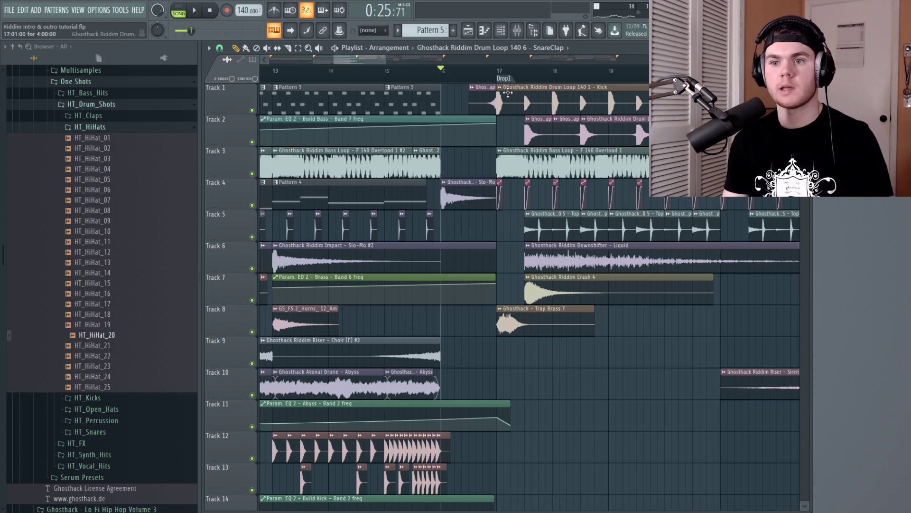
pyautogui.press('space')
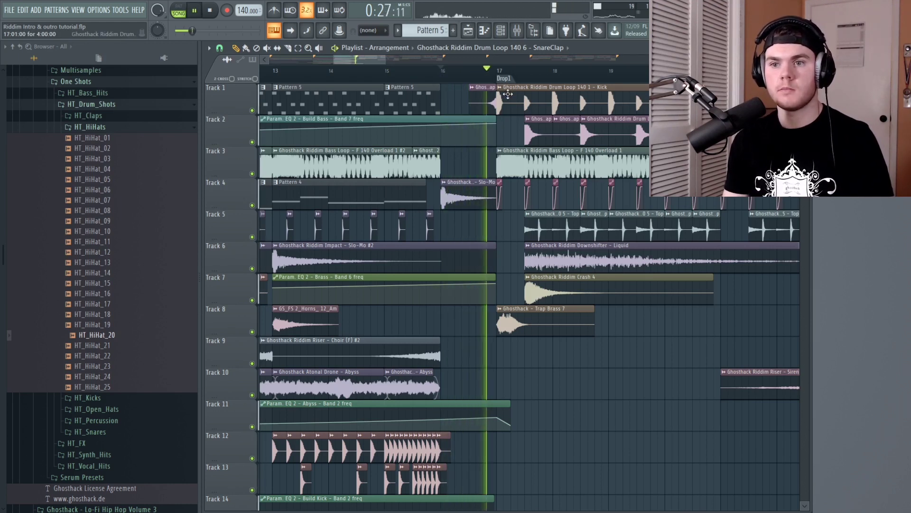
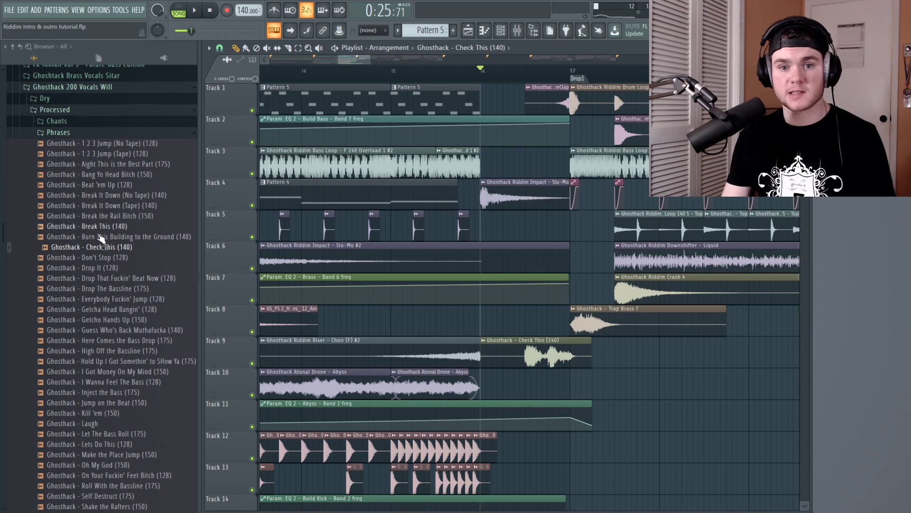
# Preview the vocal phrase Check This (140) and play the end of the build from bar 15 into Drop1.
pyautogui.click(108, 251)
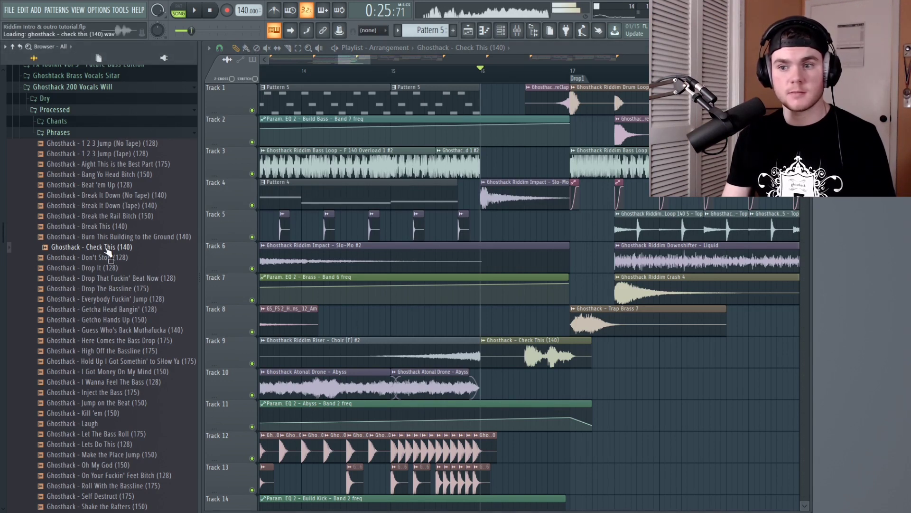
pyautogui.click(402, 75)
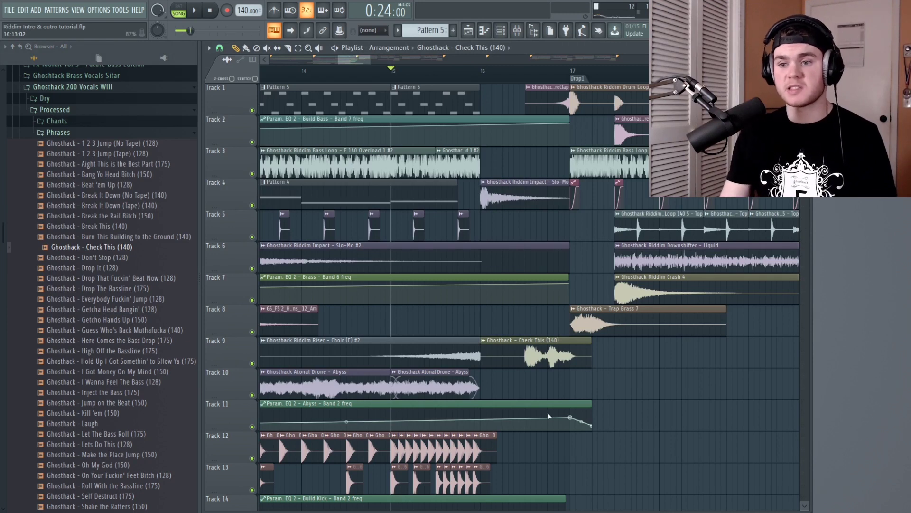
pyautogui.press('space')
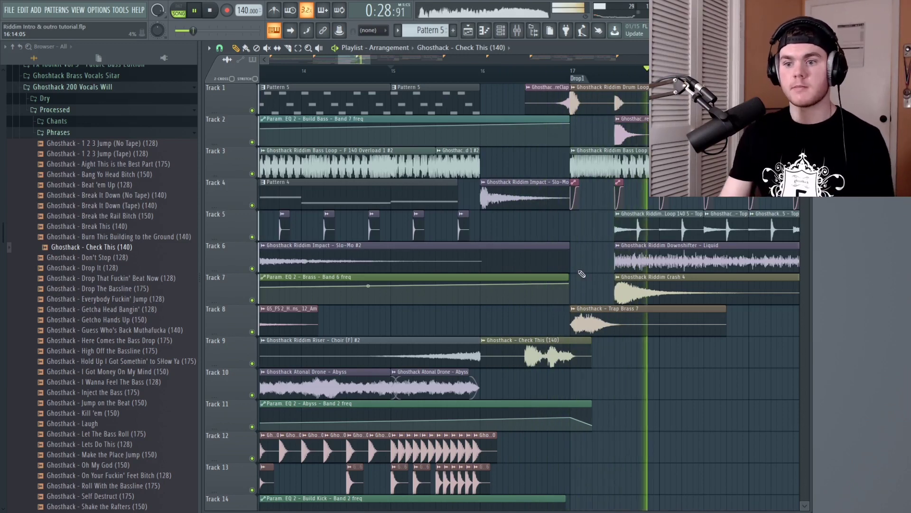
pyautogui.press('space')
# At the Breakdown on bar 33, place the Slo-Mo impact on Track 6, the Sub Drop downlifter on Track 7 and GS_FS 2_Horns_12_Am on Track 8.
pyautogui.scroll(-5, 531, 80)
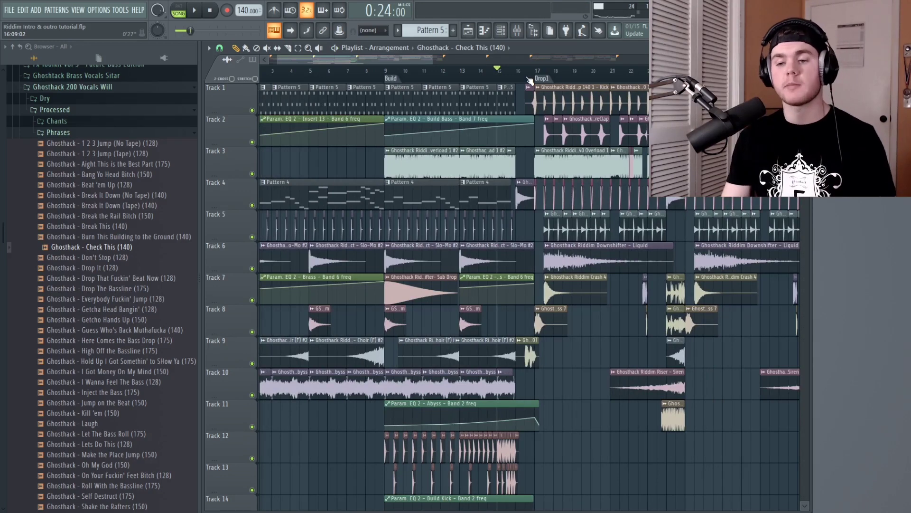
pyautogui.moveTo(412, 61); pyautogui.dragTo(449, 56)
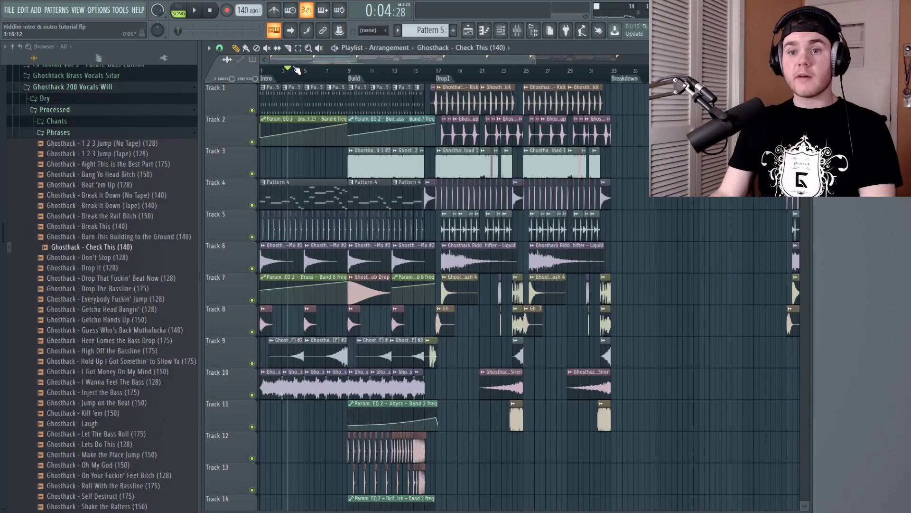
pyautogui.moveTo(295, 69); pyautogui.dragTo(232, 73)
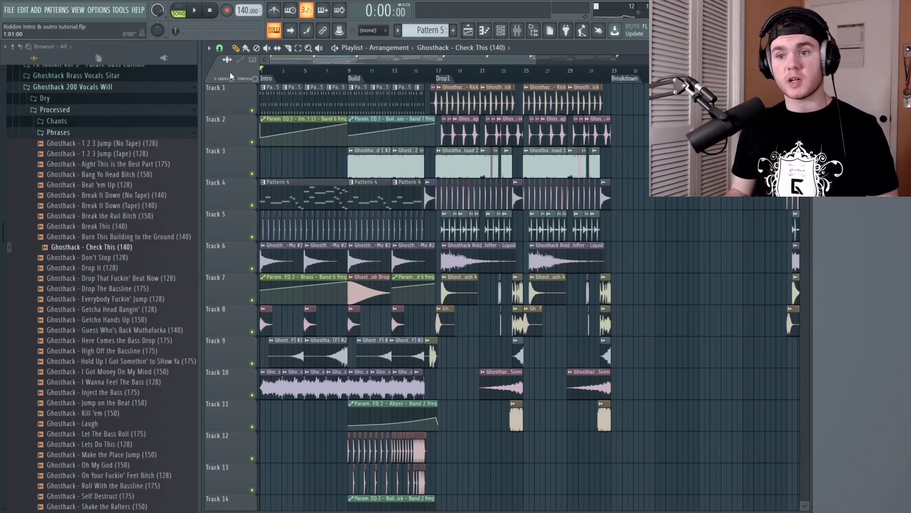
pyautogui.moveTo(414, 62); pyautogui.dragTo(304, 92)
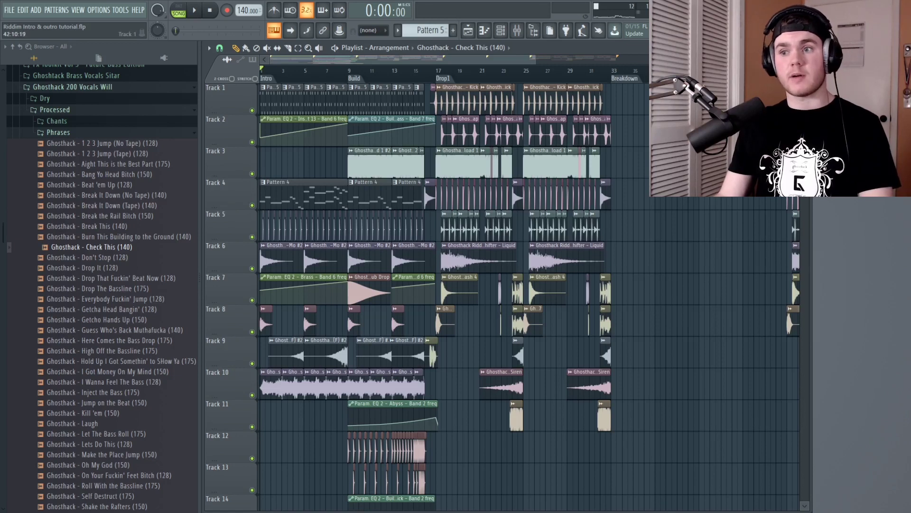
pyautogui.click(622, 258)
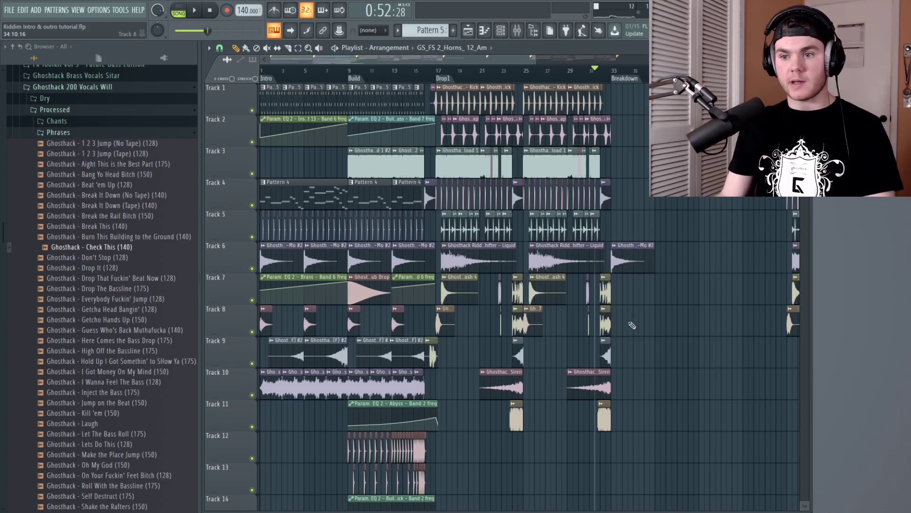
pyautogui.click(371, 291)
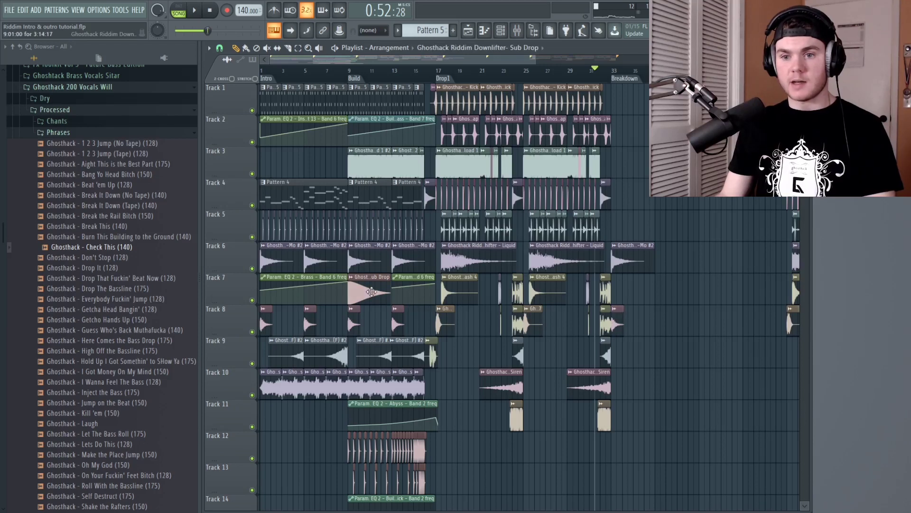
pyautogui.click(636, 286)
# Set the Breakdown's bar 33 opening to Pattern 4 on Track 4, the Slo-Mo impact on Track 5 and the Liquid downshifter on Track 6.
pyautogui.moveTo(280, 411); pyautogui.dragTo(628, 101)
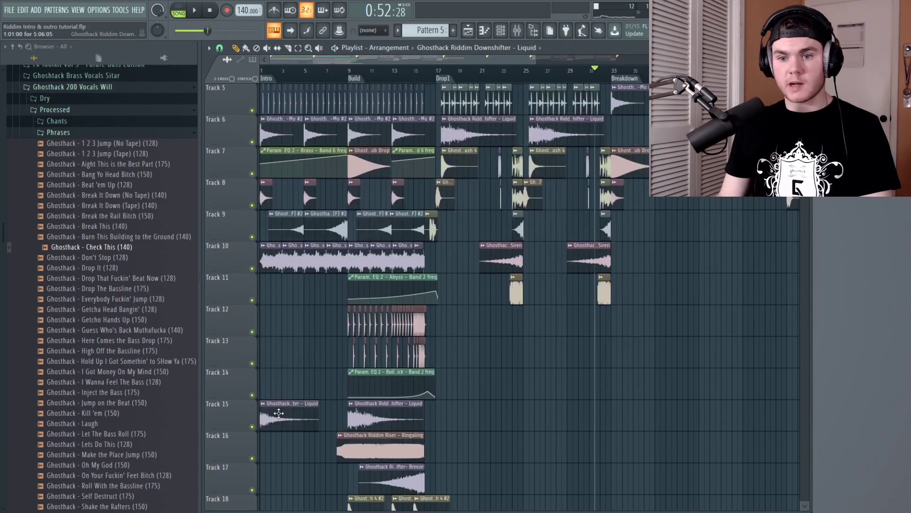
pyautogui.scroll(4, 764, 262)
pyautogui.click(646, 194)
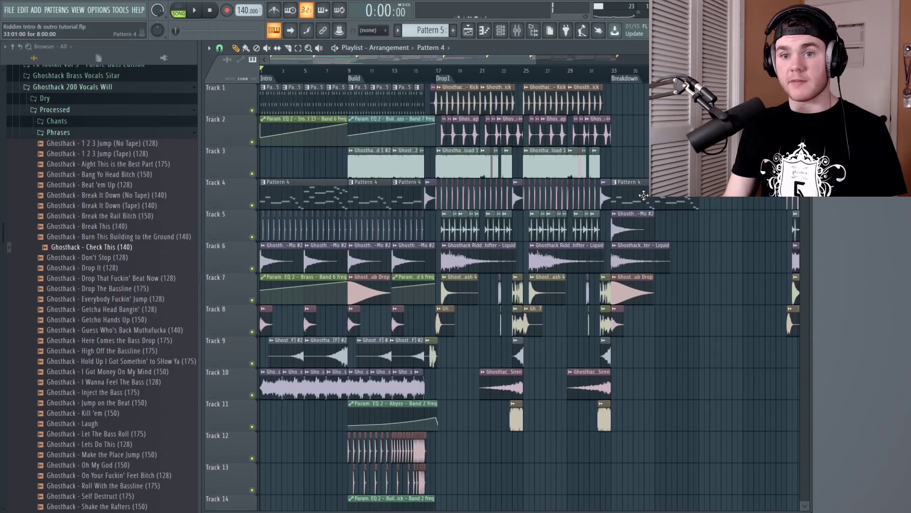
# Add Ghosthack Riddim Crash 4 on Track 9 at bar 33 and play the transition from Drop1 into the Breakdown.
pyautogui.click(594, 74)
pyautogui.press('space')
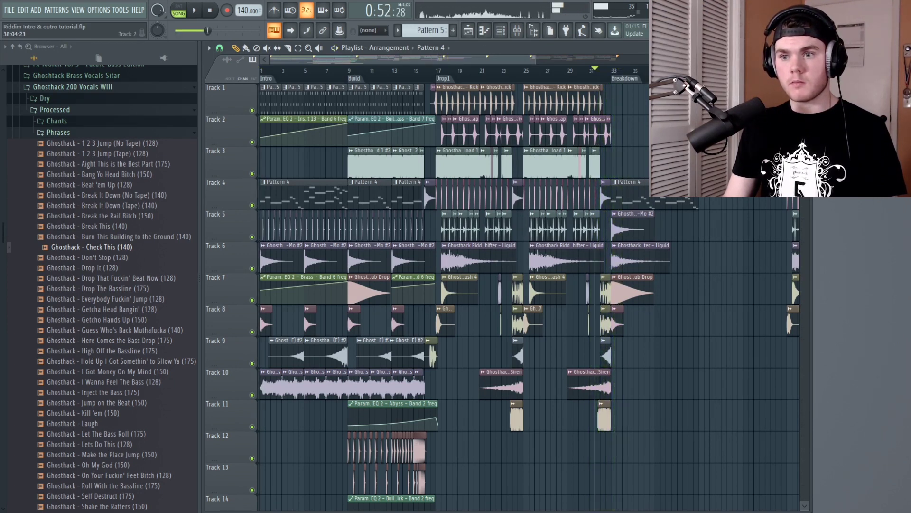
pyautogui.press('space')
pyautogui.click(627, 355)
pyautogui.press('space')
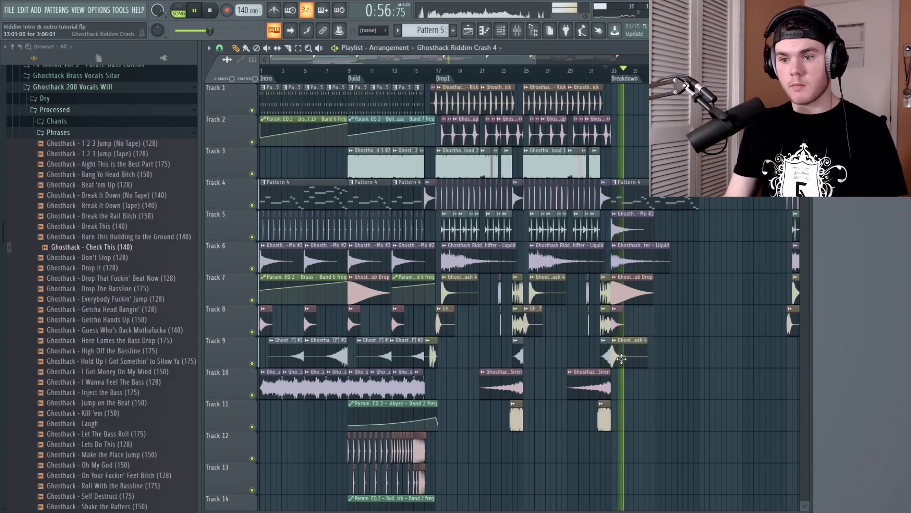
pyautogui.press('space')
# Copy the intro's Pattern 5 and EQ automation clips plus the Track 10 Atonal Drone - Abyss clips to bar 33, and listen to the Breakdown.
pyautogui.moveTo(336, 174); pyautogui.dragTo(633, 104)
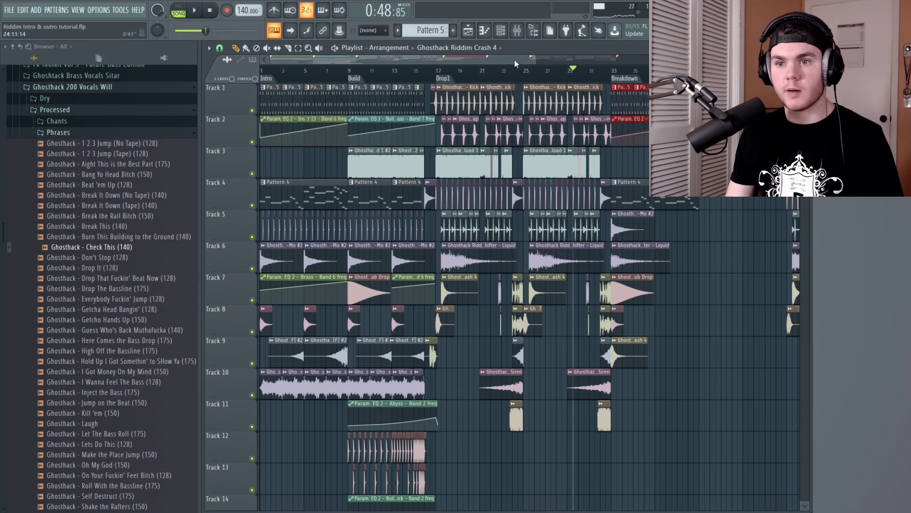
pyautogui.moveTo(515, 60); pyautogui.dragTo(572, 63)
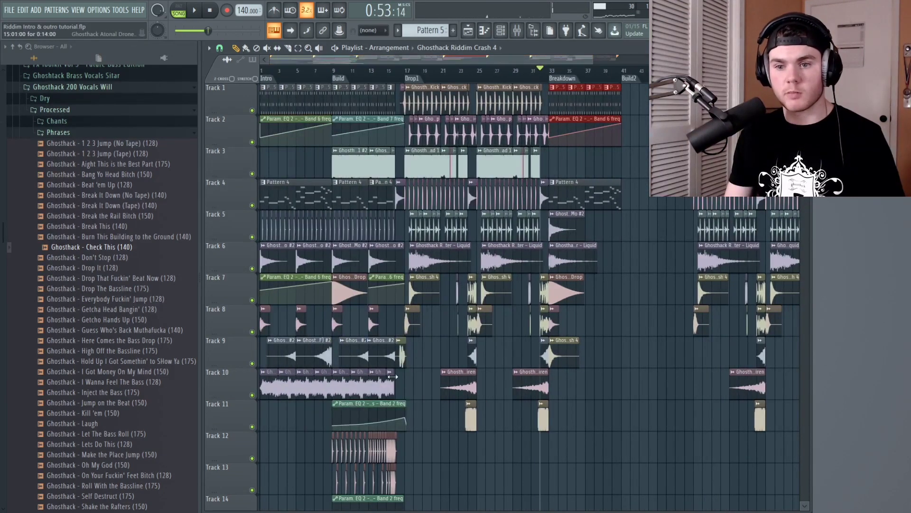
pyautogui.moveTo(408, 387); pyautogui.dragTo(562, 401)
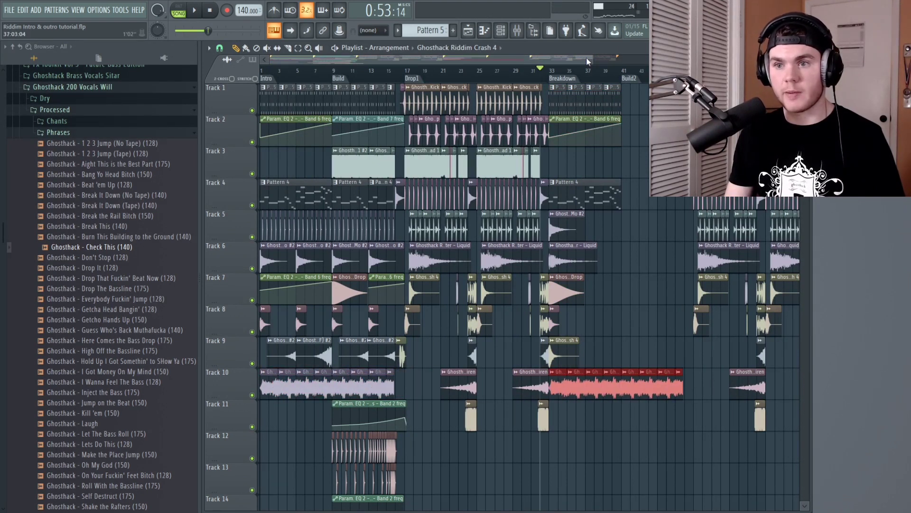
pyautogui.press('space')
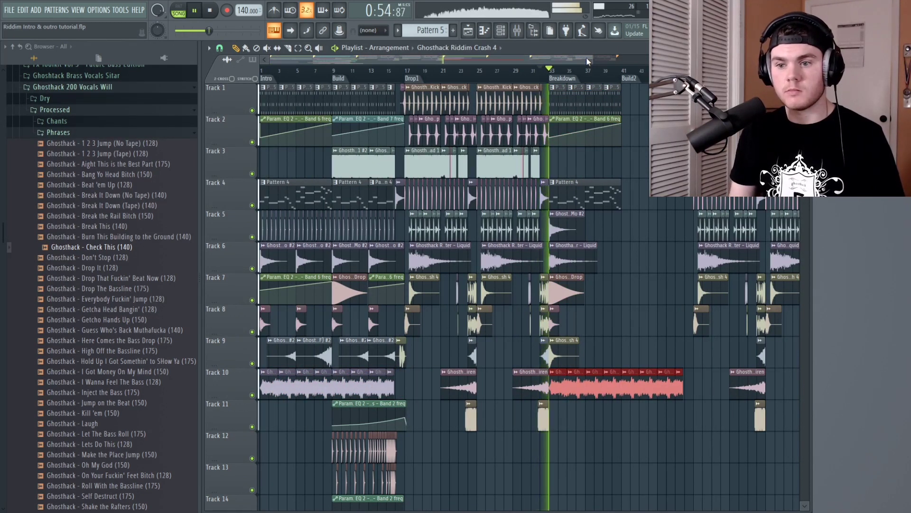
pyautogui.click(662, 448)
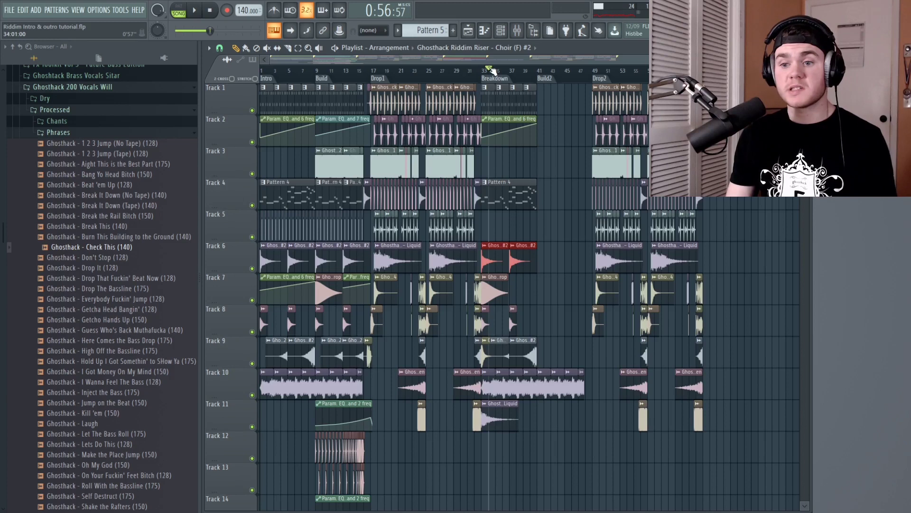
pyautogui.click(463, 70)
pyautogui.moveTo(465, 70)
pyautogui.mouseDown()
pyautogui.moveTo(303, 70)
pyautogui.moveTo(504, 71)
pyautogui.moveTo(476, 79)
pyautogui.mouseUp()
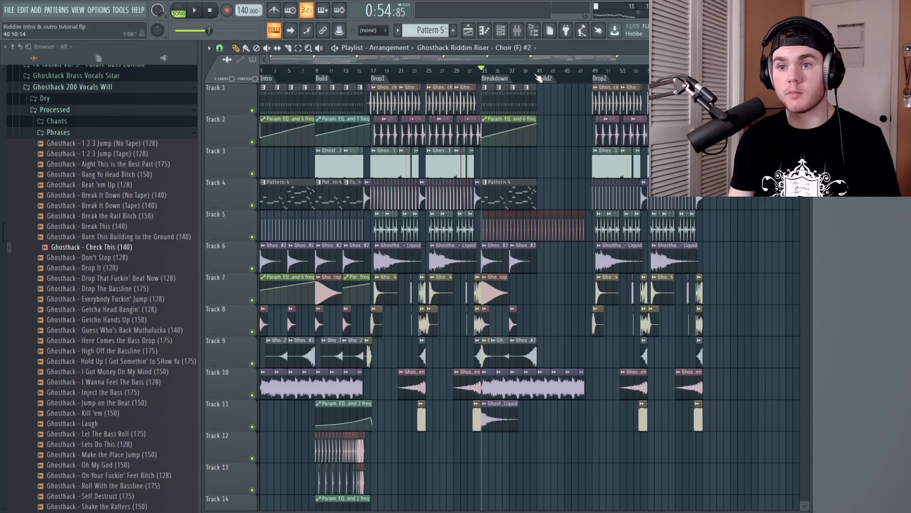
# Create an automation clip for the Fruity Reeverb 2 dry level on the Smal Hat mixer track, spanning the Breakdown.
pyautogui.moveTo(540, 76); pyautogui.dragTo(481, 76)
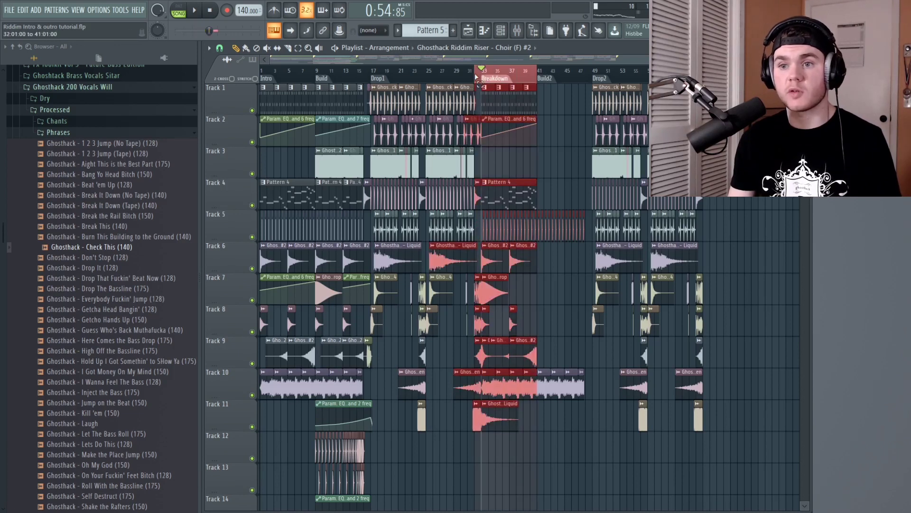
pyautogui.click(537, 153)
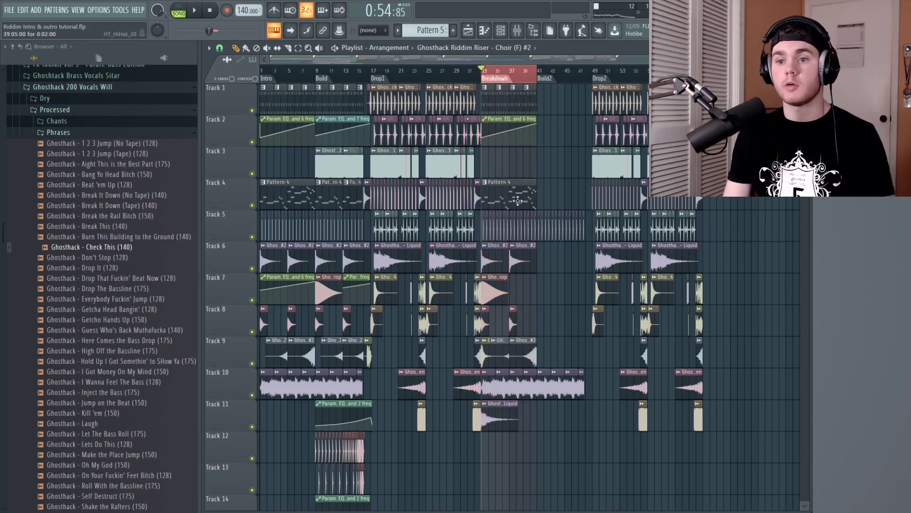
pyautogui.doubleClick(526, 231)
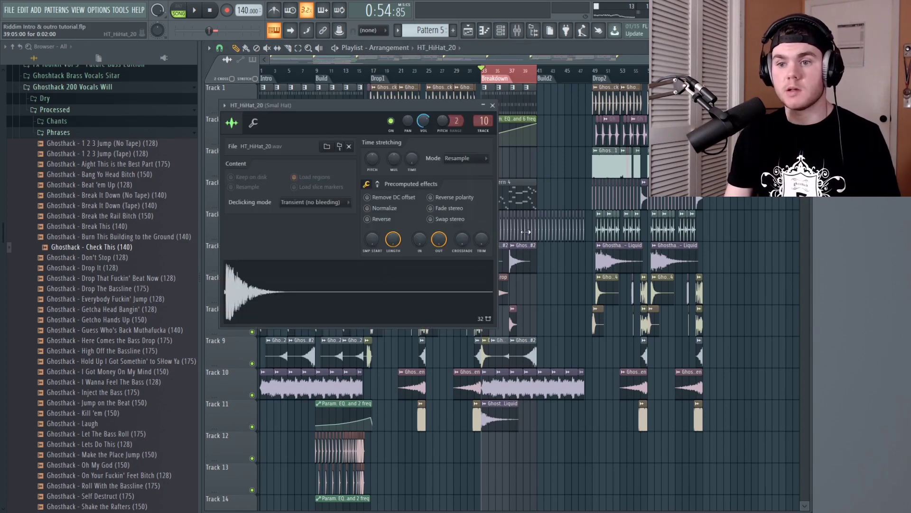
pyautogui.click(253, 123)
pyautogui.press('space')
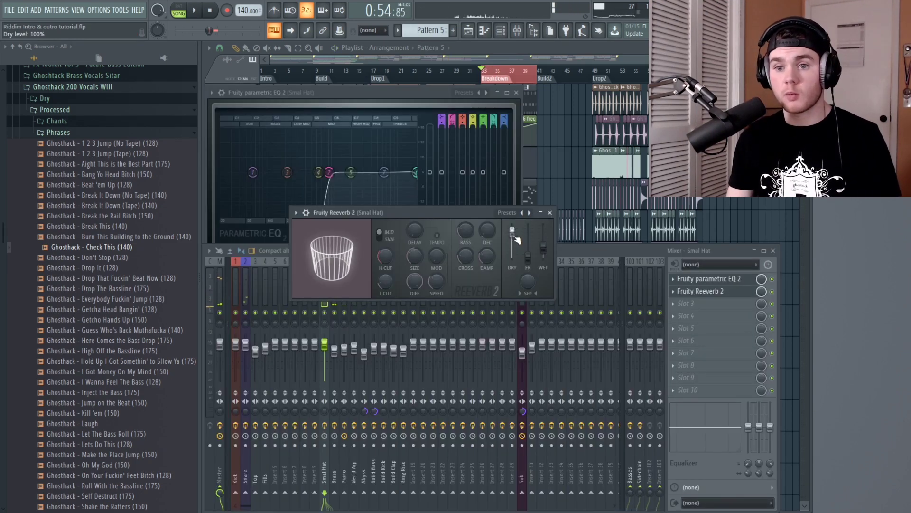
pyautogui.moveTo(513, 235); pyautogui.dragTo(513, 233)
pyautogui.rightClick(513, 235)
pyautogui.click(522, 241)
pyautogui.rightClick(514, 233)
pyautogui.click(539, 297)
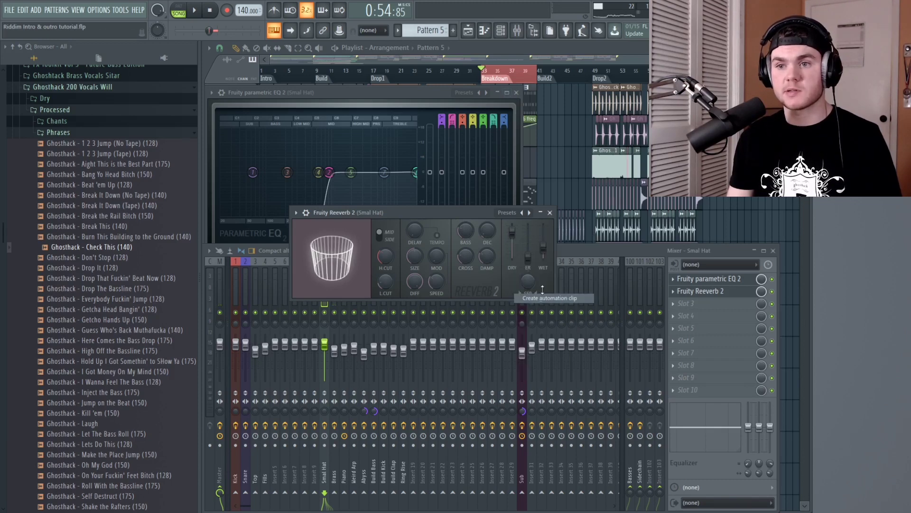
pyautogui.press('F12')
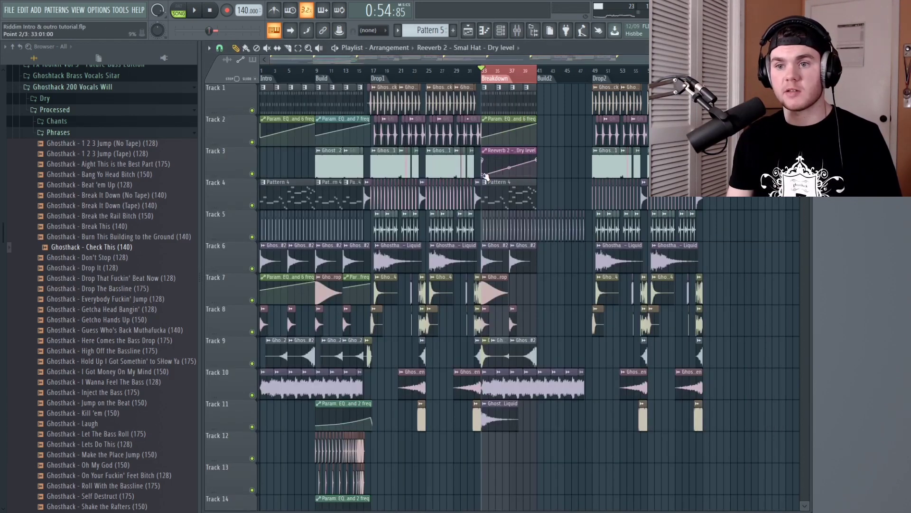
# Reshape the hi-hat's reverb dry-level automation to stay at minimum until bar 37 and rise until bar 41, checking it in playback.
pyautogui.hscroll(1, 482, 75)
pyautogui.click(472, 72)
pyautogui.press('space')
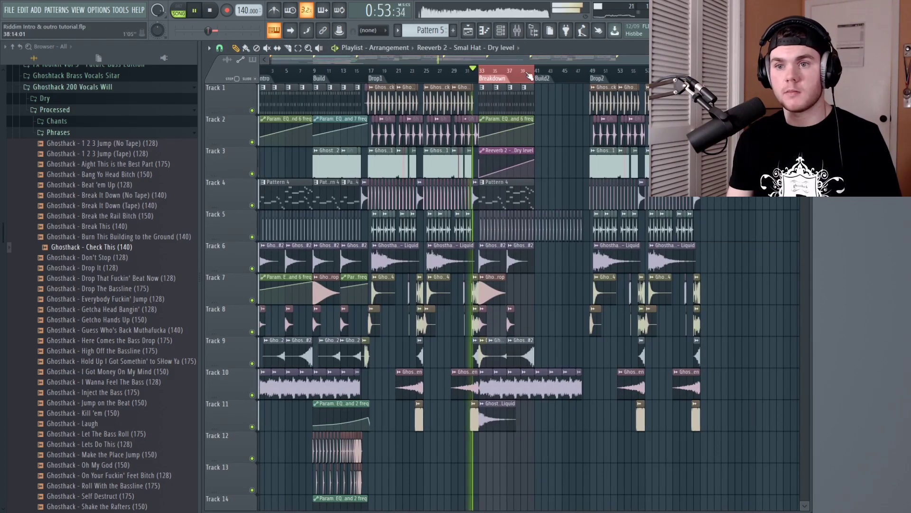
pyautogui.keyDown('ctrl'); pyautogui.click(481, 71); pyautogui.keyUp('ctrl')
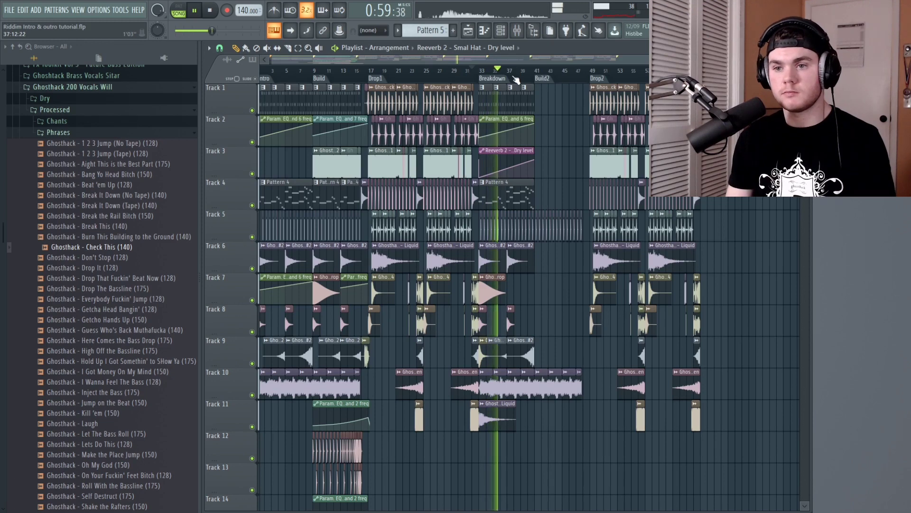
pyautogui.scroll(3, 516, 80)
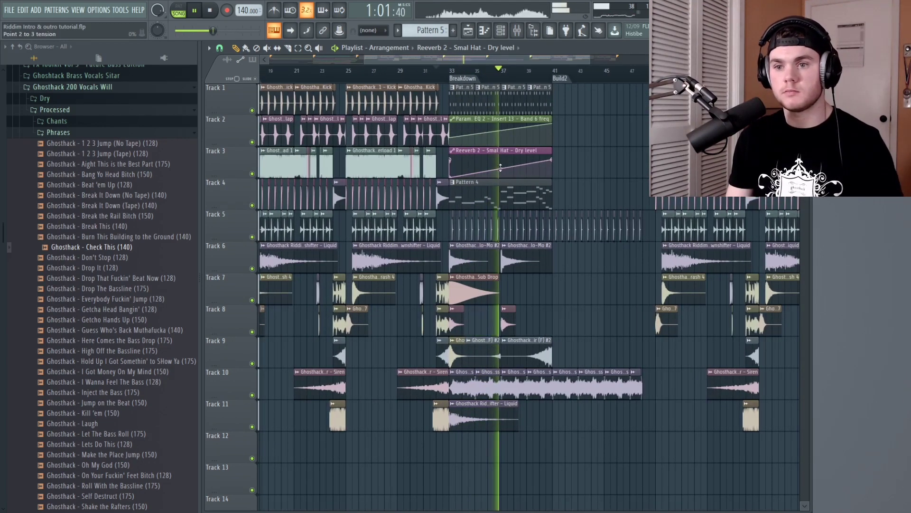
pyautogui.press('space')
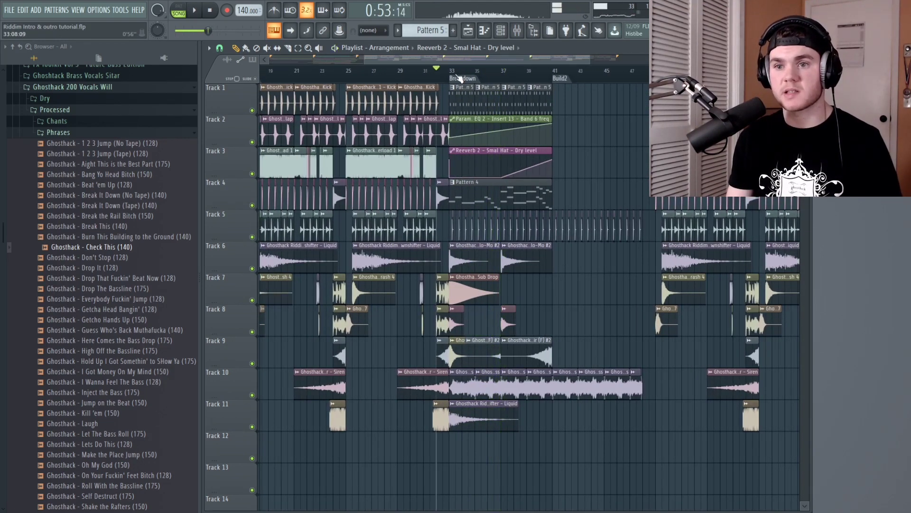
pyautogui.press('space')
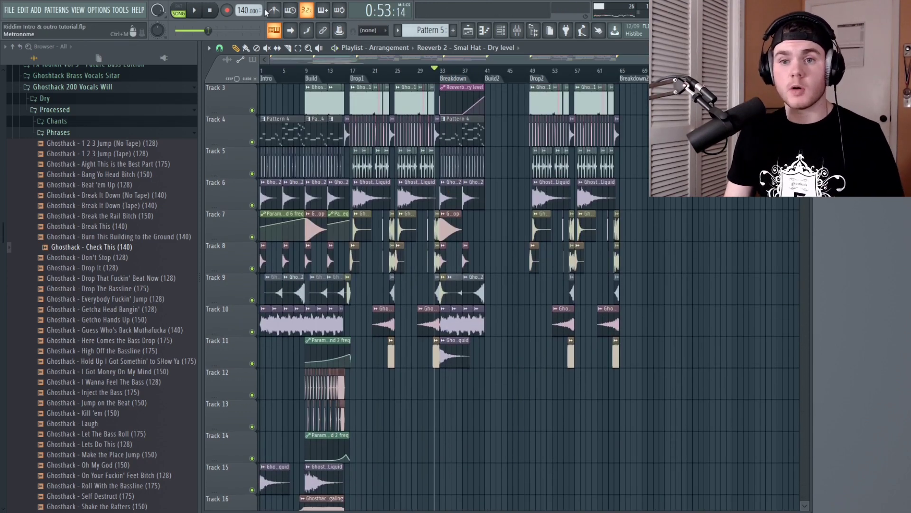
# Copy all clips of the first Build, bars 9 to 17, to Build2 at bar 41.
pyautogui.moveTo(307, 75); pyautogui.dragTo(354, 71)
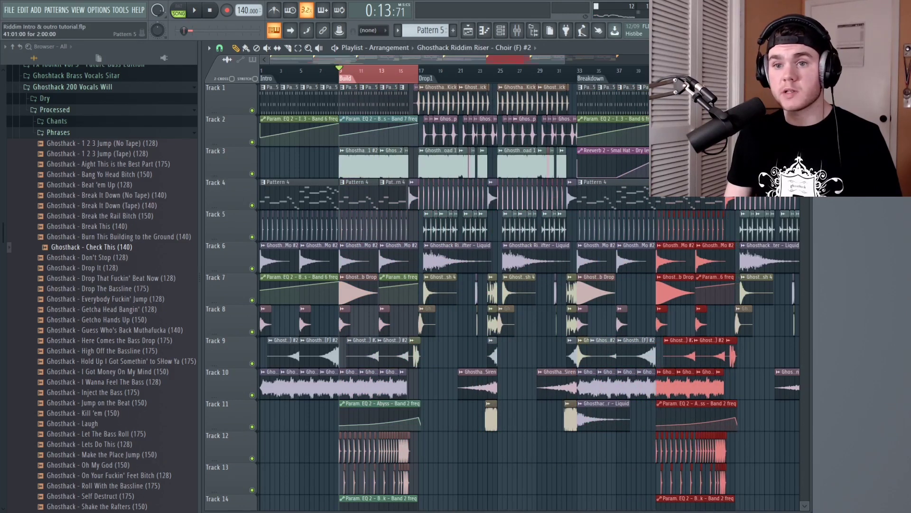
pyautogui.moveTo(321, 58); pyautogui.dragTo(441, 76)
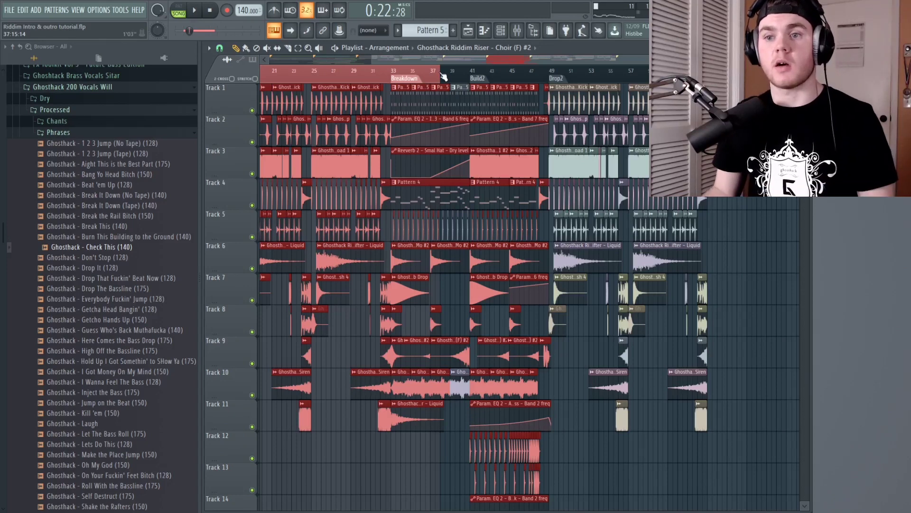
pyautogui.click(443, 77)
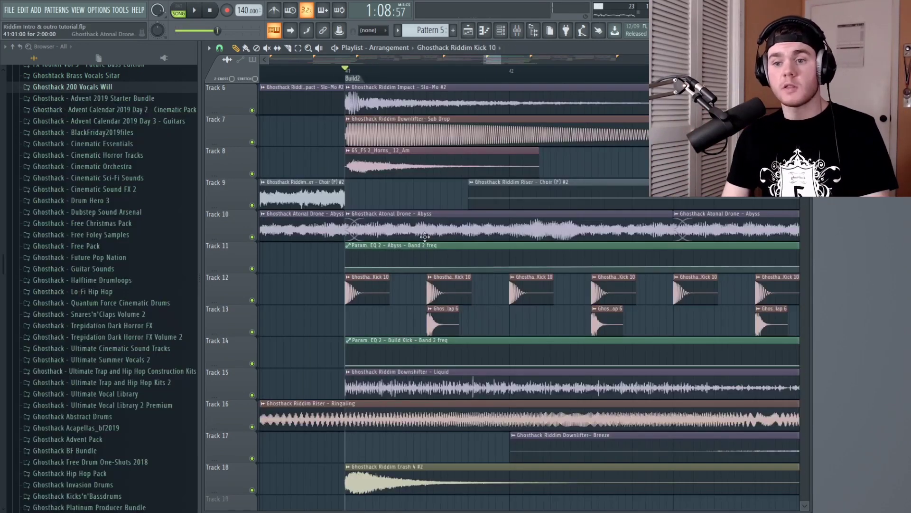
# Add extra Kick 10 clips on Track 12 just before bar 42, the middle of bar 42 and bar 44, checking them in playback.
pyautogui.moveTo(502, 324); pyautogui.dragTo(509, 292)
pyautogui.press('space')
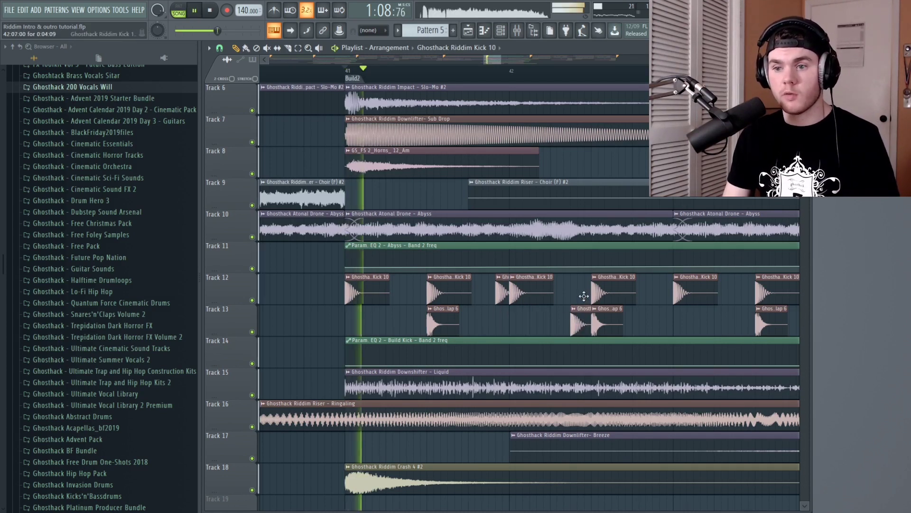
pyautogui.moveTo(580, 324); pyautogui.dragTo(588, 288)
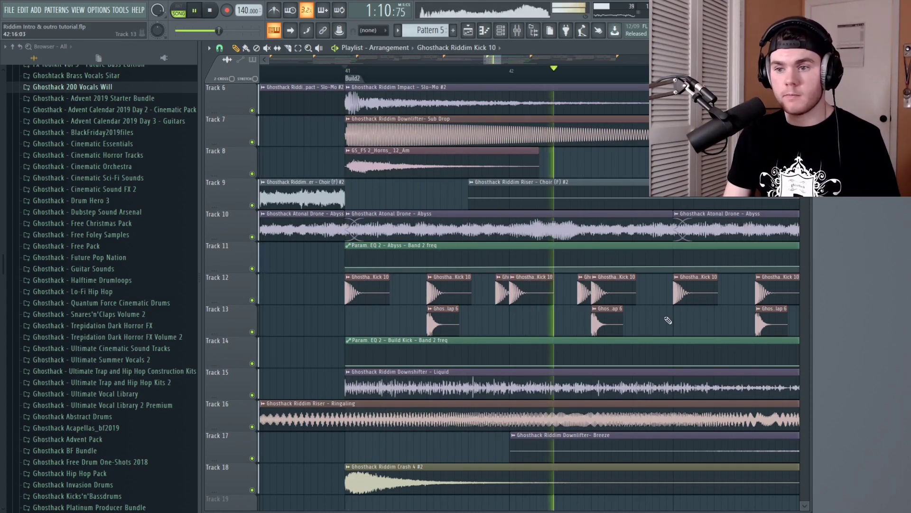
pyautogui.moveTo(496, 62); pyautogui.dragTo(502, 62)
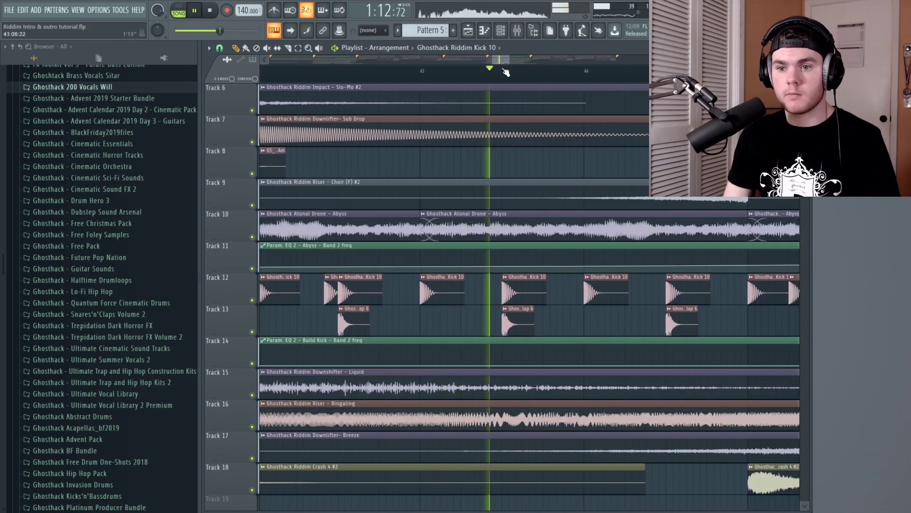
pyautogui.moveTo(578, 321); pyautogui.dragTo(579, 284)
pyautogui.press('space')
# Add a Kick 10 clip on Track 12 at the second beat of bar 44 and listen to the kick pattern.
pyautogui.click(626, 313)
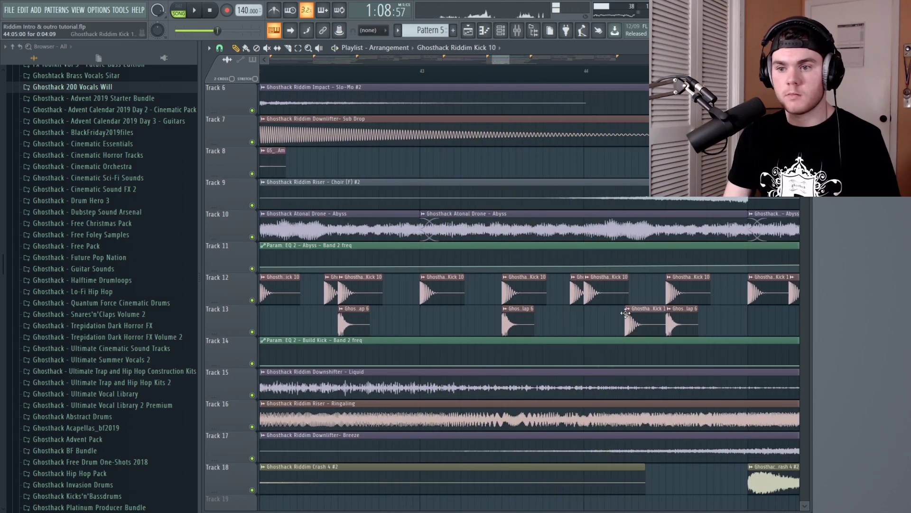
pyautogui.moveTo(637, 293); pyautogui.dragTo(637, 292)
pyautogui.click(589, 81)
pyautogui.press('space')
pyautogui.moveTo(500, 59); pyautogui.dragTo(517, 59)
pyautogui.press('space')
pyautogui.press('space')
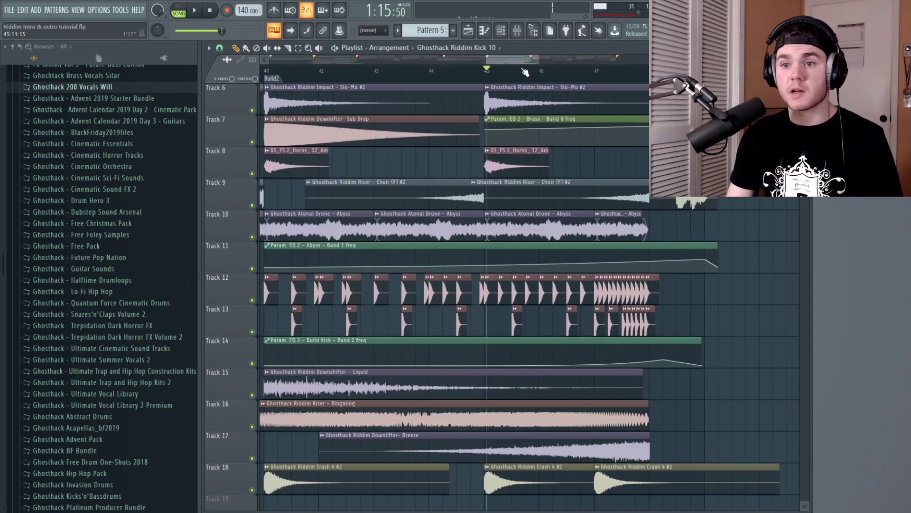
# Place additional Clap 6 clips on Track 13 through bars 45 and 46, so that the claps hit every half bar.
pyautogui.moveTo(499, 324); pyautogui.dragTo(437, 326)
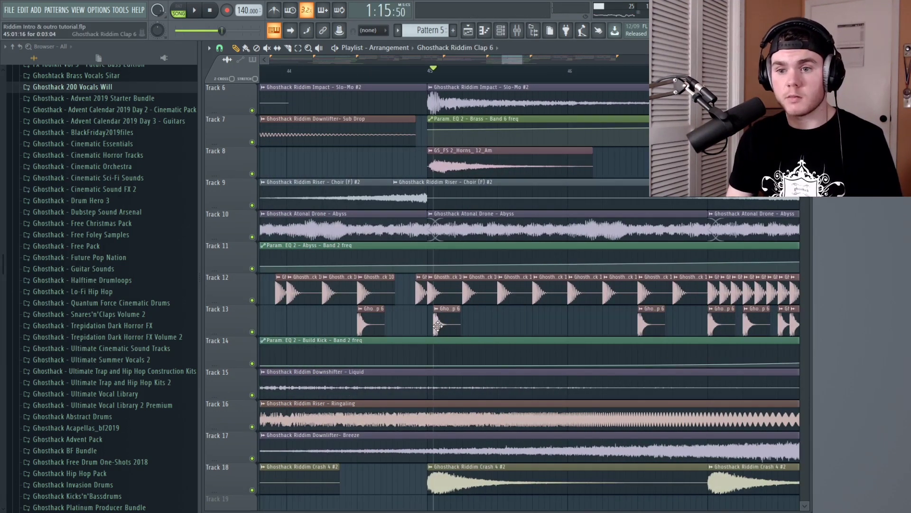
pyautogui.press('space')
pyautogui.press('space')
pyautogui.press('space')
pyautogui.click(498, 323)
pyautogui.click(566, 319)
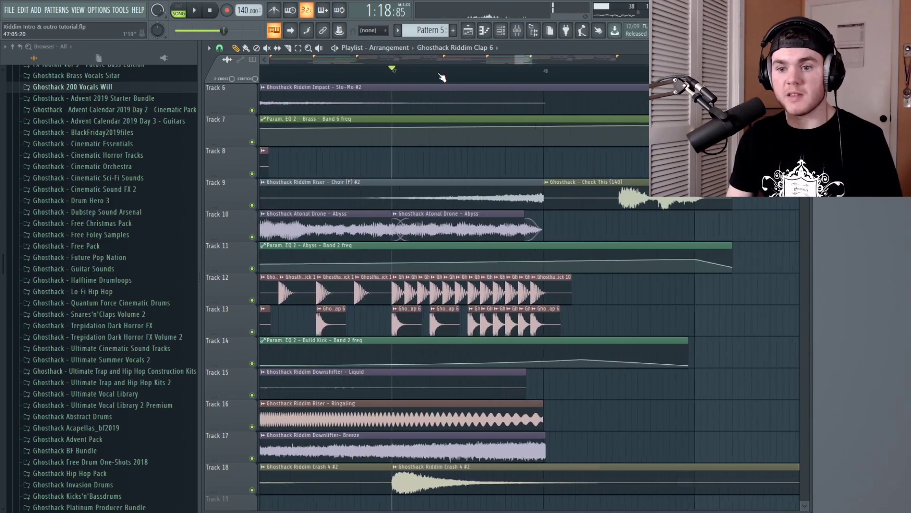
# Move bar 47's second Clap 6 clip slightly earlier and add another after it, spacing the claps evenly through the bar's first half.
pyautogui.press('space')
pyautogui.moveTo(441, 312); pyautogui.dragTo(416, 314)
pyautogui.click(470, 327)
pyautogui.press('space')
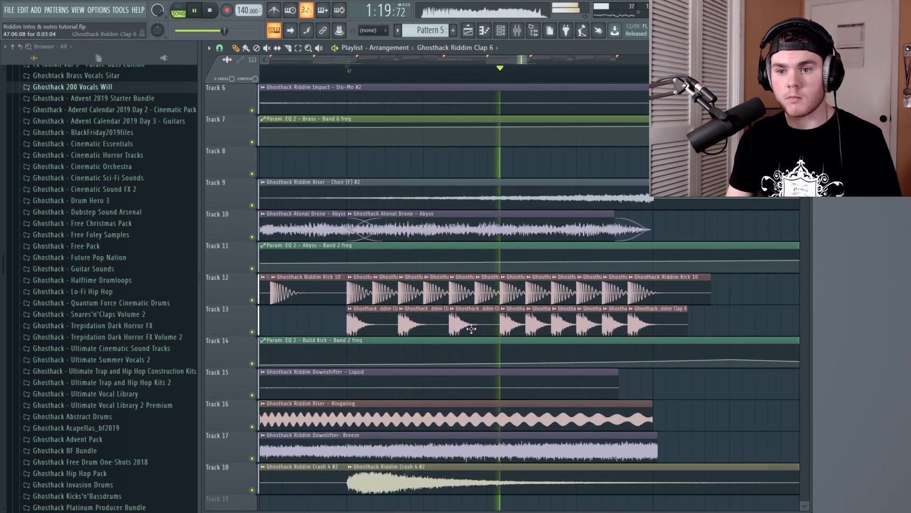
pyautogui.press('space')
# Double the Clap 6 hits on Track 13 over the last beat of bar 47 and listen to the roll.
pyautogui.press('space')
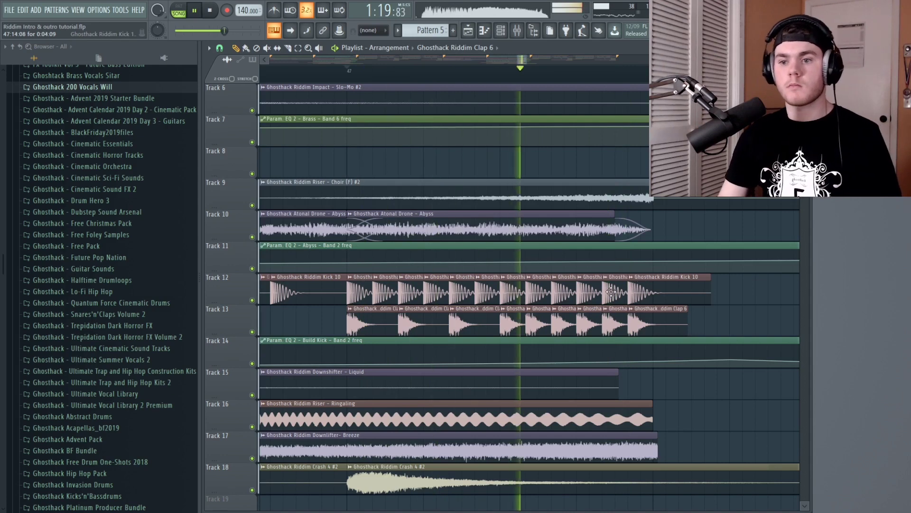
pyautogui.press('space')
pyautogui.moveTo(639, 323)
pyautogui.mouseDown()
pyautogui.moveTo(616, 331)
pyautogui.moveTo(650, 327)
pyautogui.moveTo(627, 328)
pyautogui.mouseUp()
pyautogui.moveTo(741, 326); pyautogui.dragTo(668, 332)
pyautogui.press('space')
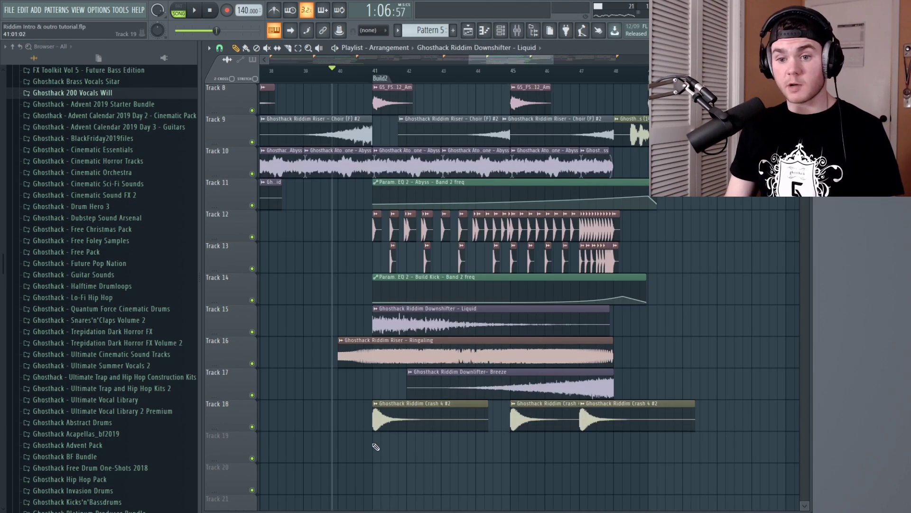
# Make the Track 19 Downshifter - Liquid copy unique, reverse it, layer it over the original on Track 15 and listen from bar 45.
pyautogui.click(375, 446)
pyautogui.click(375, 436)
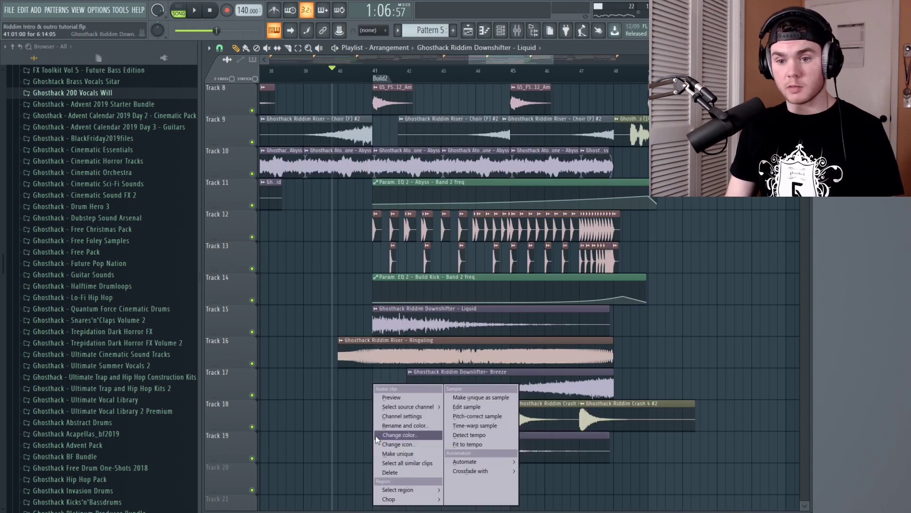
pyautogui.click(395, 456)
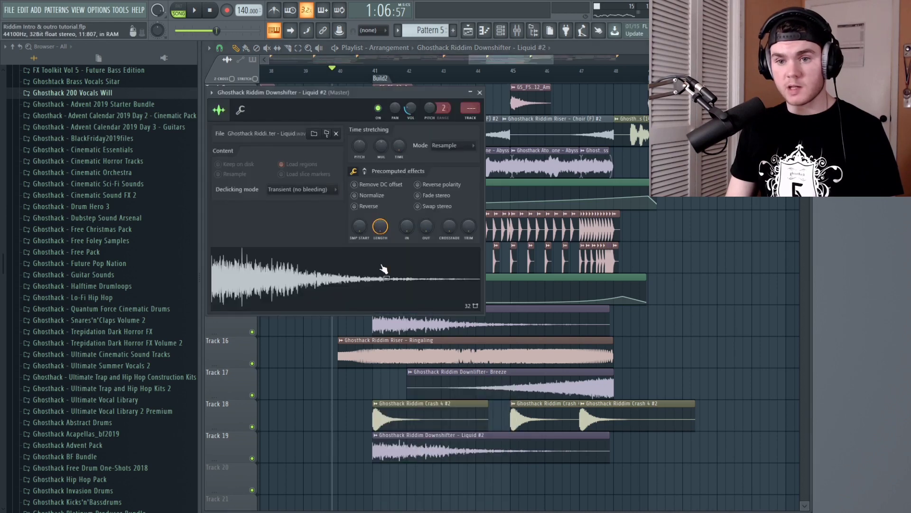
pyautogui.click(370, 207)
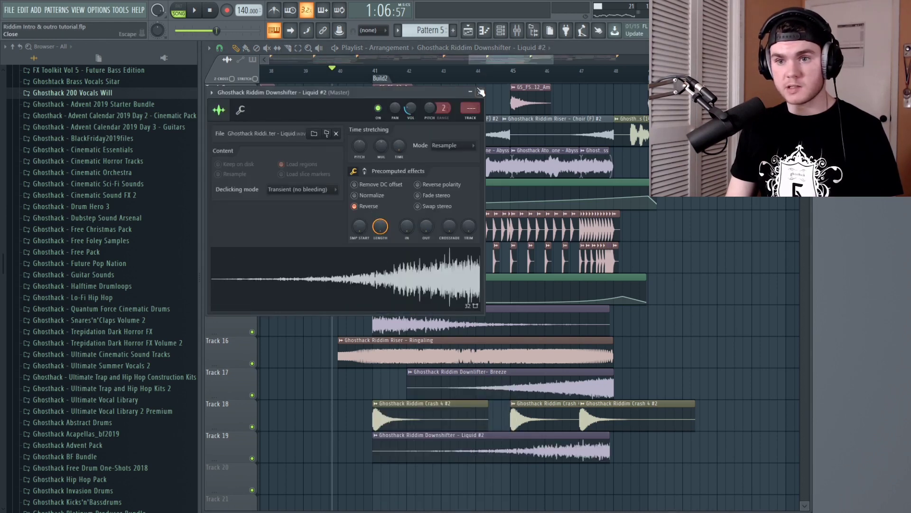
pyautogui.click(481, 92)
pyautogui.moveTo(601, 444); pyautogui.dragTo(603, 317)
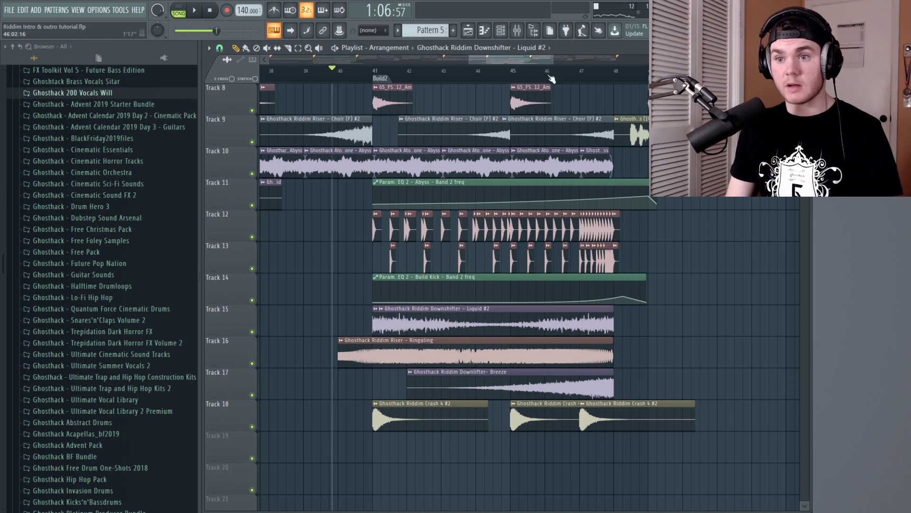
pyautogui.click(532, 72)
pyautogui.press('space')
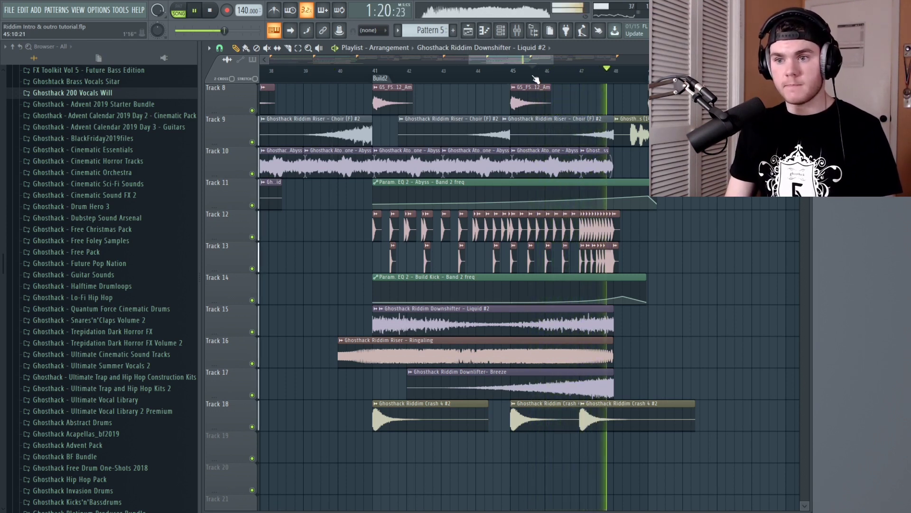
pyautogui.press('space')
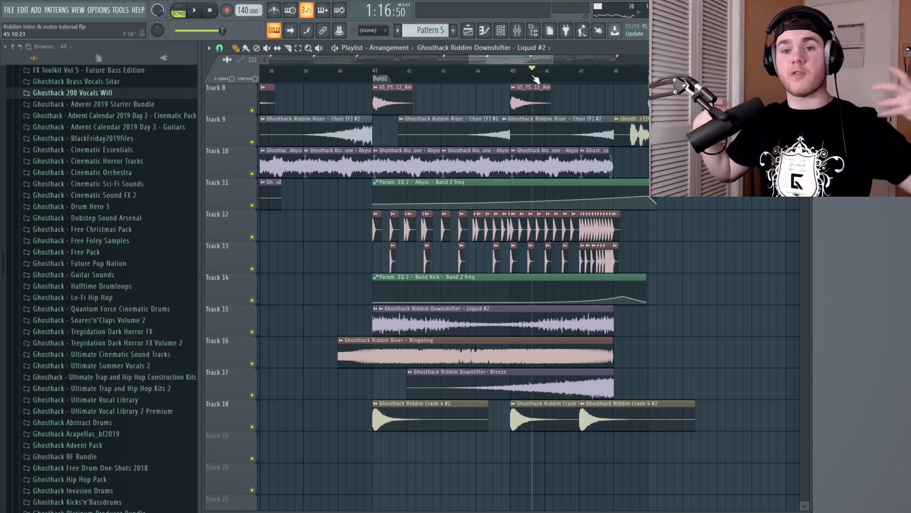
# Listen to Track 3's bass loop soloed from bar 41, and restore all tracks.
pyautogui.scroll(7, 679, 300)
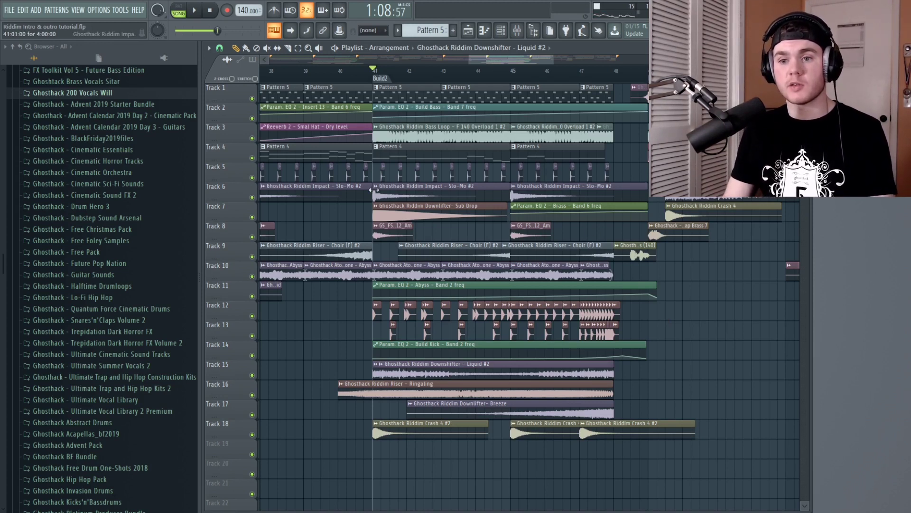
pyautogui.rightClick(252, 138)
pyautogui.press('space')
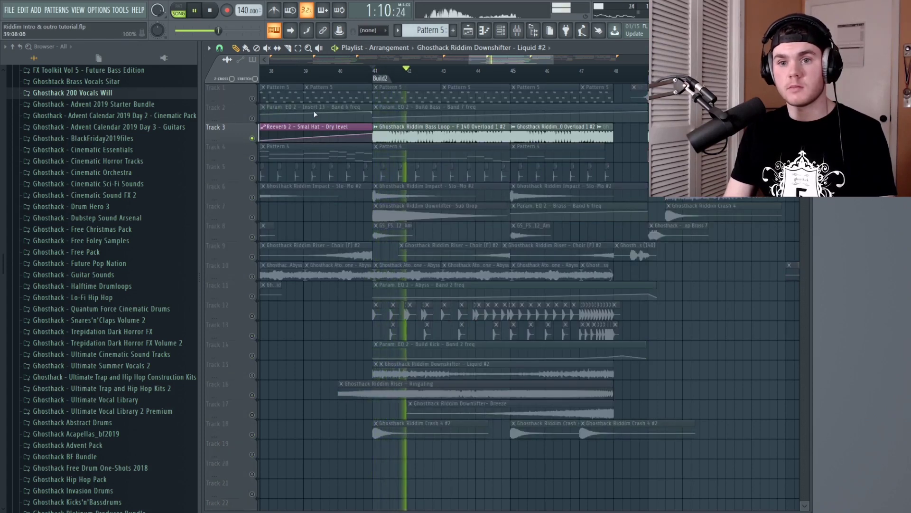
pyautogui.click(252, 118)
pyautogui.click(252, 118)
pyautogui.press('space')
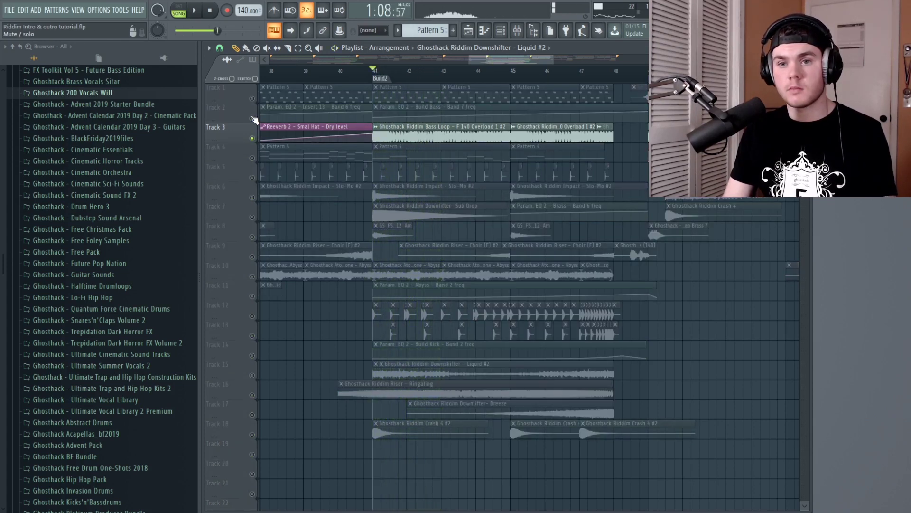
pyautogui.rightClick(254, 119)
pyautogui.rightClick(254, 119)
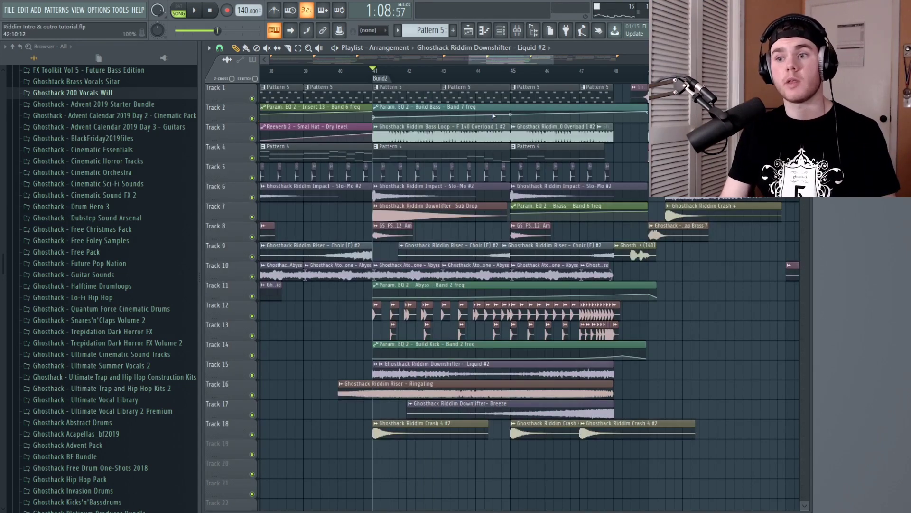
# Review the arrangement around Build2 and listen to it from bar 41 with all tracks playing.
pyautogui.scroll(-6, 567, 60)
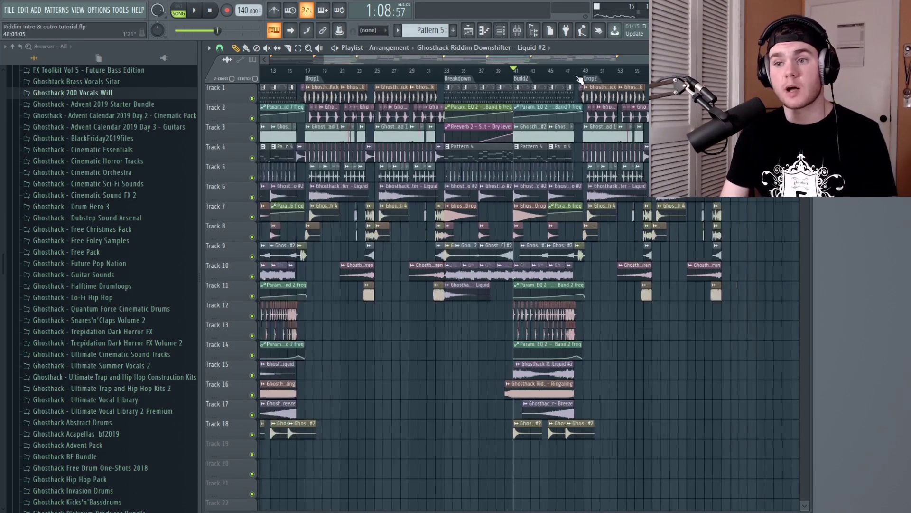
pyautogui.moveTo(566, 60); pyautogui.dragTo(612, 58)
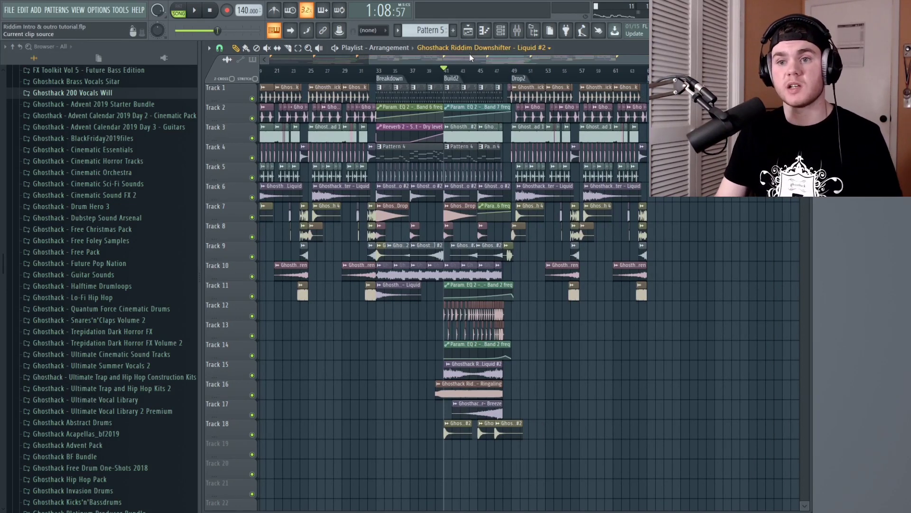
pyautogui.scroll(6, 473, 74)
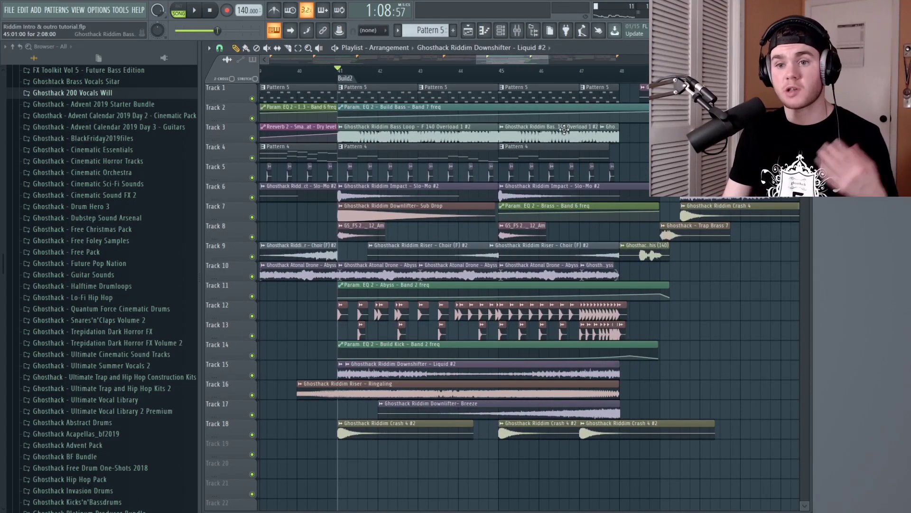
pyautogui.press('space')
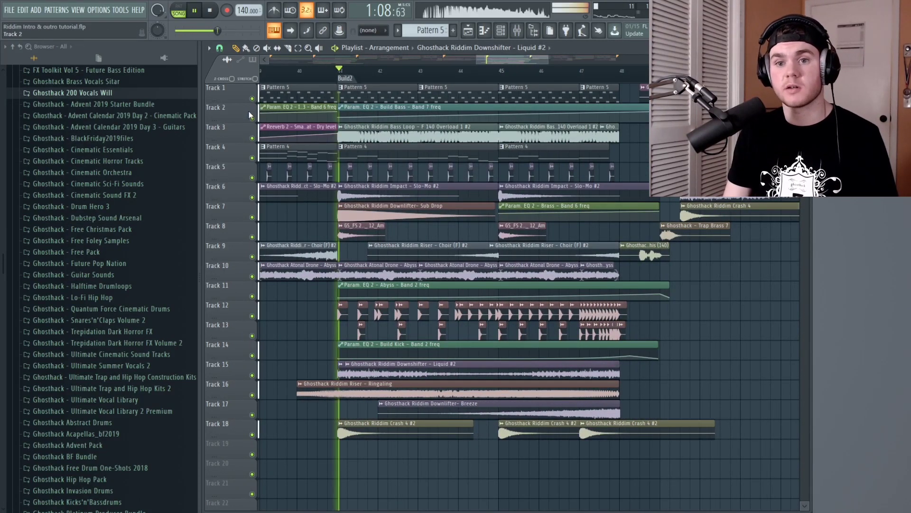
pyautogui.scroll(-3, 568, 75)
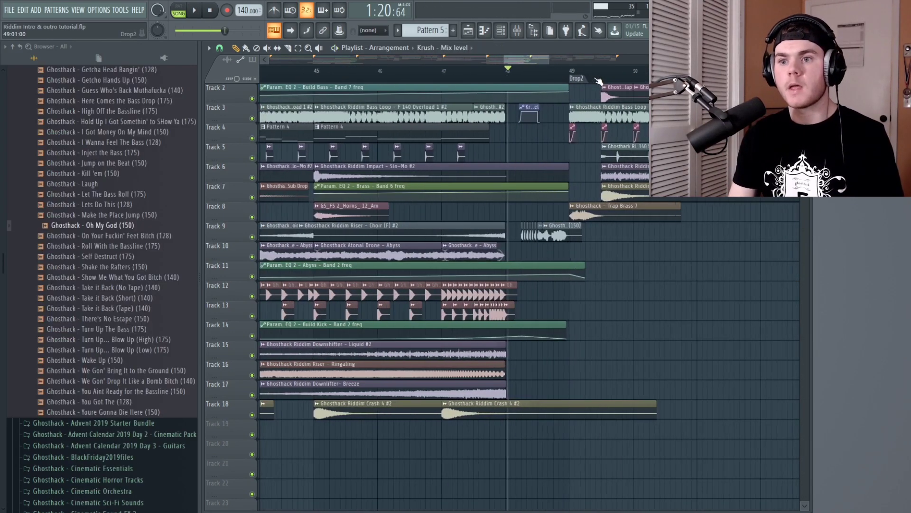
pyautogui.scroll(4, 565, 76)
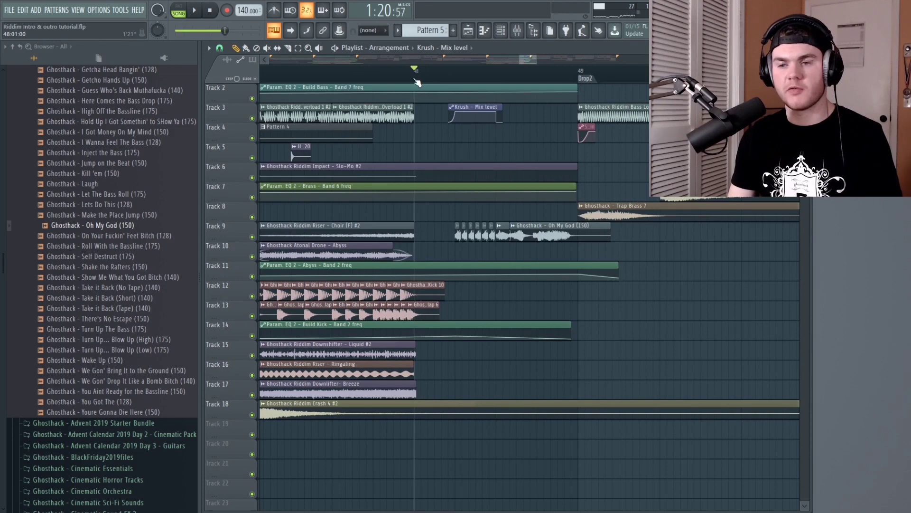
# Solo Track 9 with the Oh My God vocal, include Track 3, listen to the bar 48 fill, and restore all tracks.
pyautogui.scroll(1, 681, 306)
pyautogui.keyDown('ctrl'); pyautogui.click(252, 256); pyautogui.keyUp('ctrl')
pyautogui.press('space')
pyautogui.press('space')
pyautogui.click(252, 138)
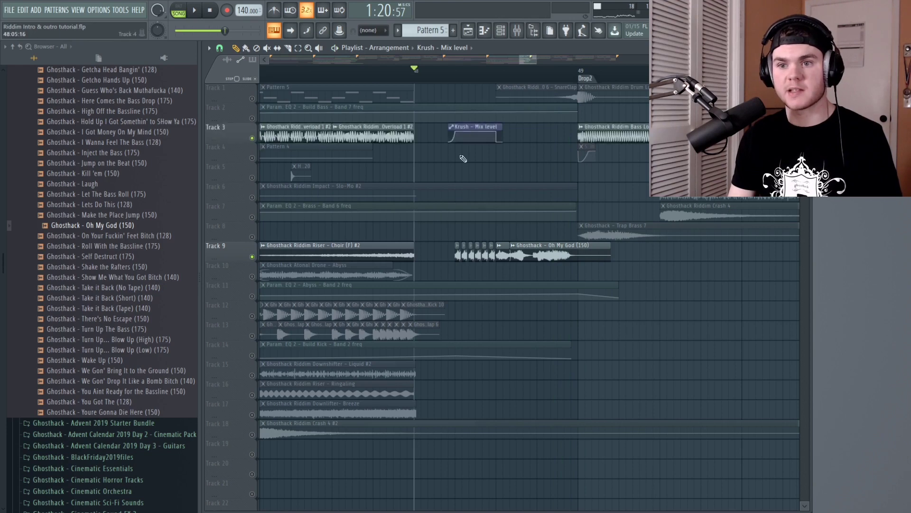
pyautogui.press('space')
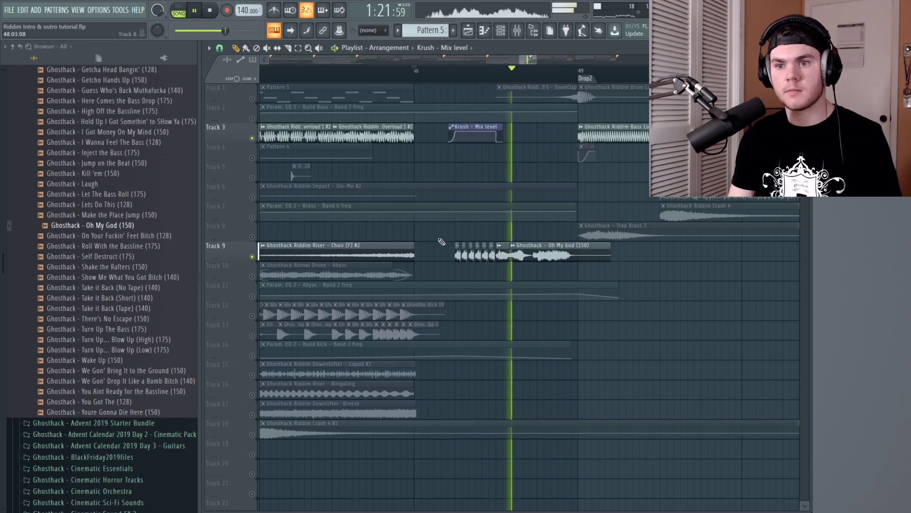
pyautogui.press('space')
pyautogui.rightClick(252, 257)
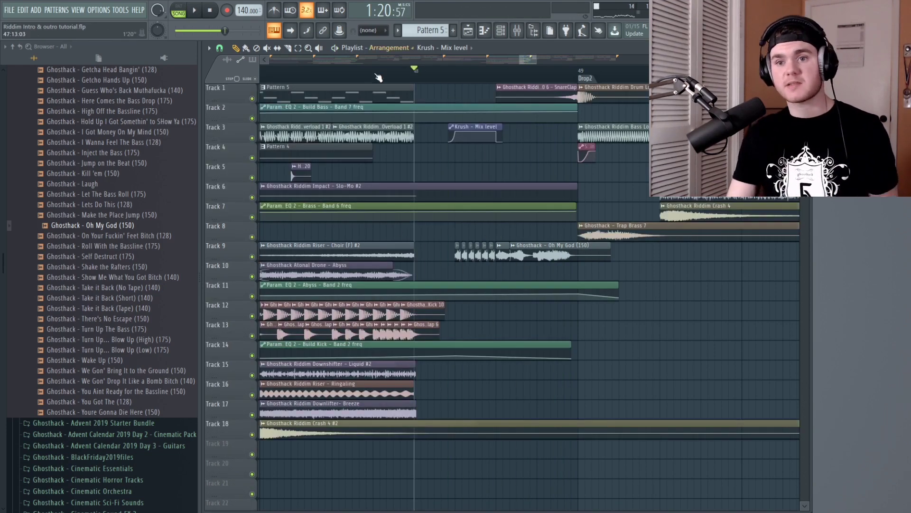
# Review the transition from Build2 into Drop2 and listen to it from bar 45.
pyautogui.scroll(-4, 377, 76)
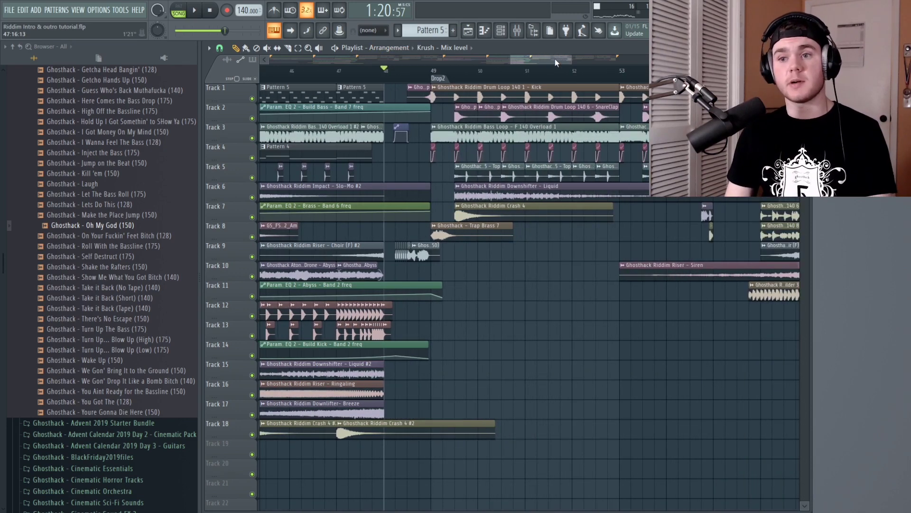
pyautogui.moveTo(560, 61); pyautogui.dragTo(547, 61)
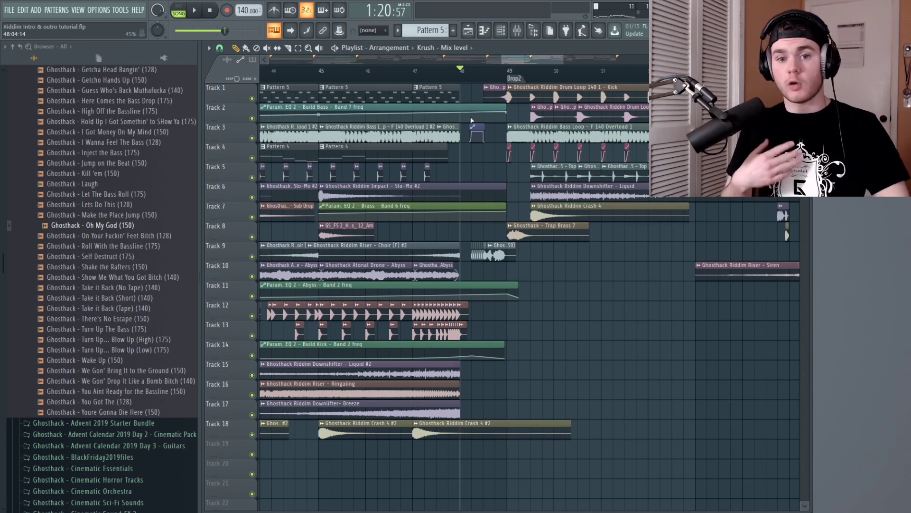
pyautogui.scroll(-3, 463, 70)
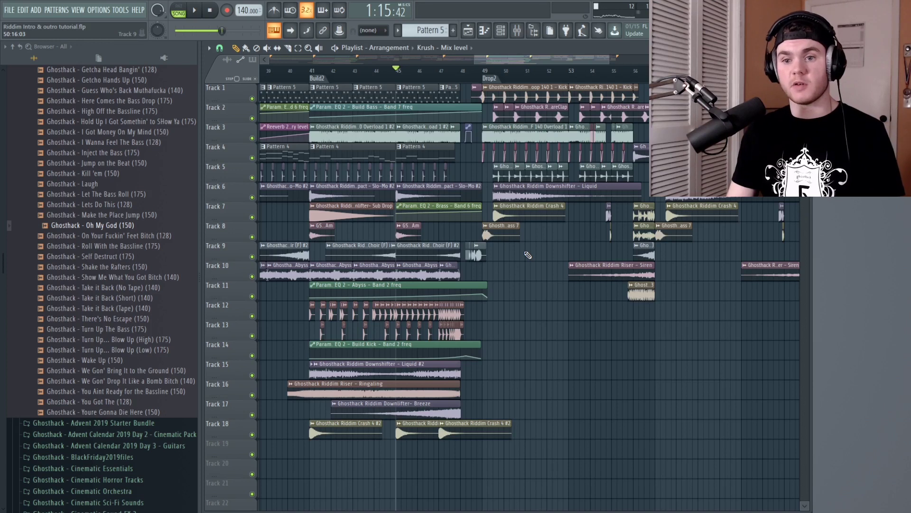
pyautogui.press('space')
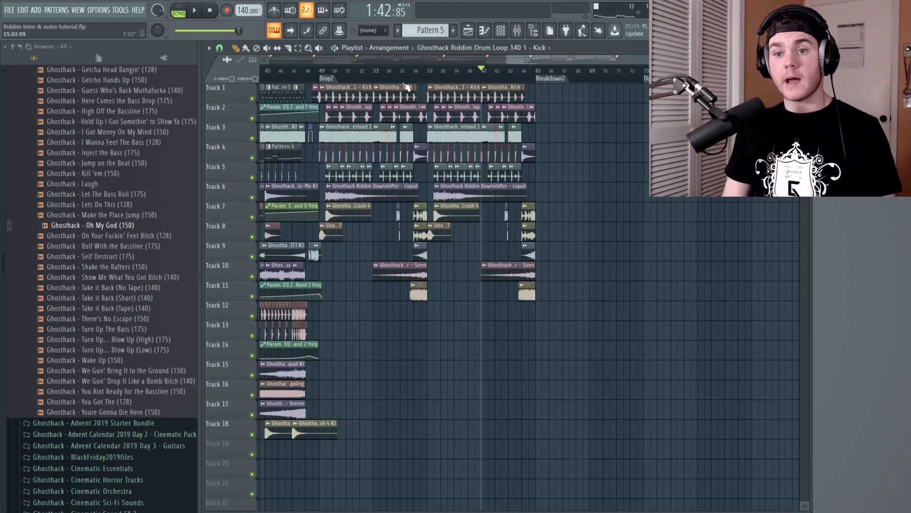
# Copy the kick, snare and top loops from Drop2 to Breakdown2 at bar 65 and listen to them.
pyautogui.moveTo(518, 61); pyautogui.dragTo(554, 60)
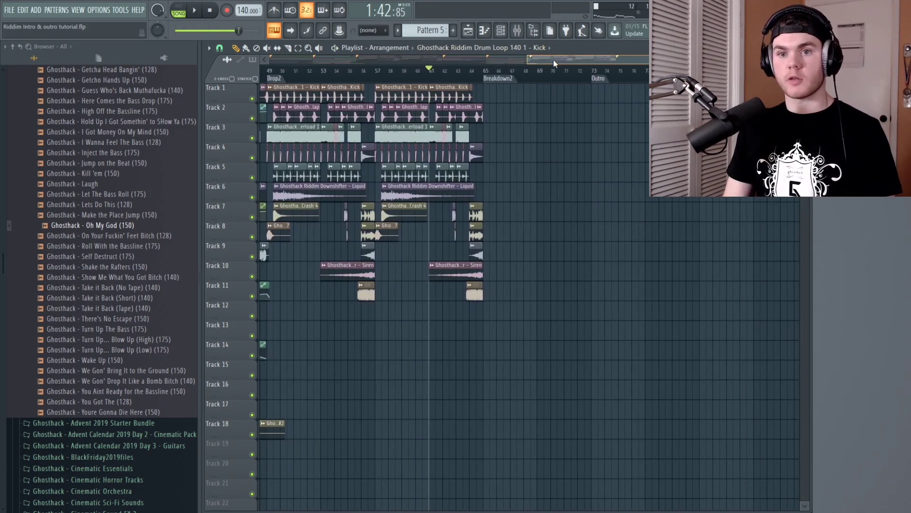
pyautogui.moveTo(276, 93); pyautogui.dragTo(328, 113)
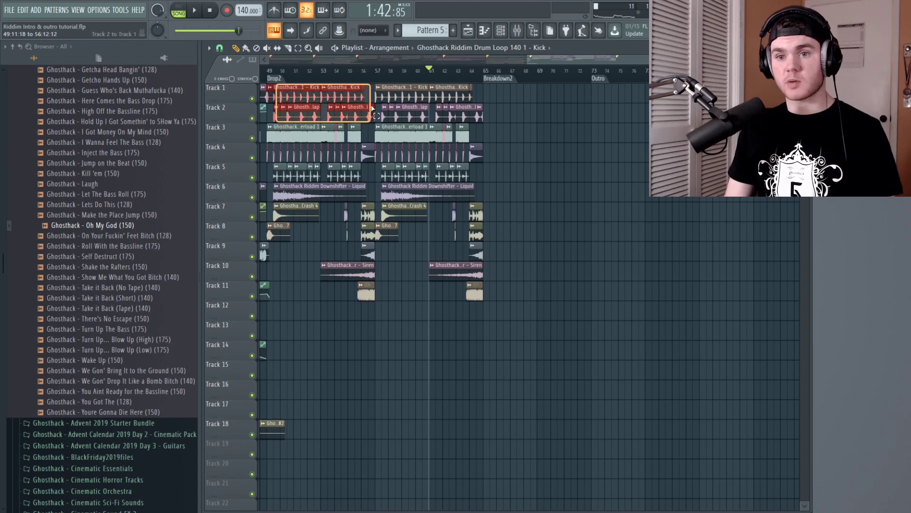
pyautogui.moveTo(285, 100); pyautogui.dragTo(502, 104)
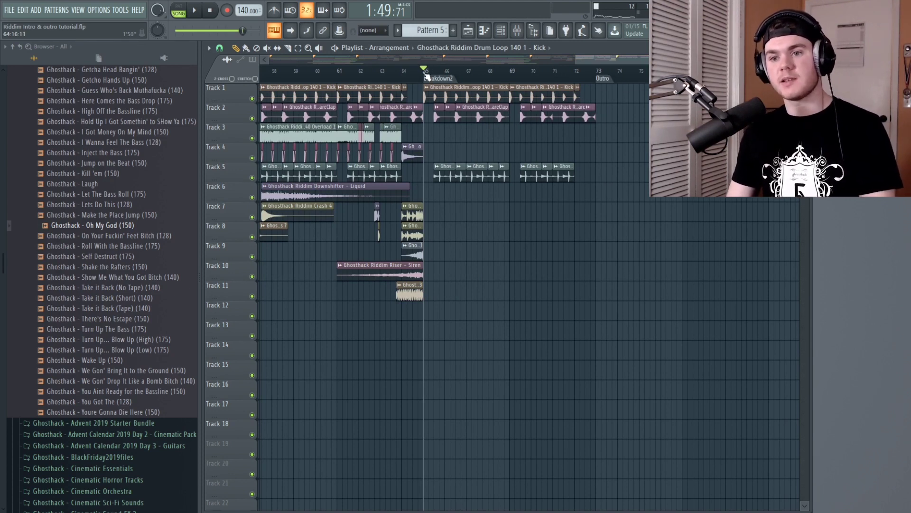
pyautogui.press('space')
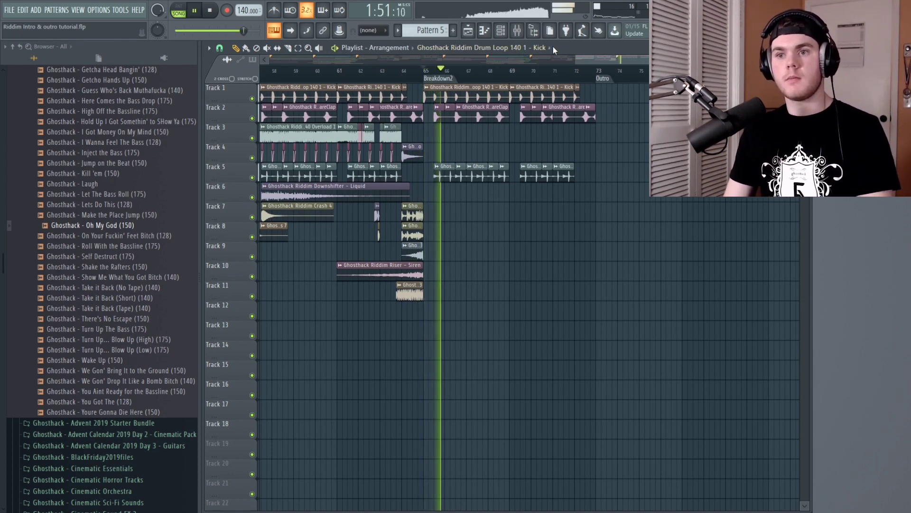
# Add Fruity Parametric EQ 2 before the WaveShaper on the Kick mixer channel and lower band 7's frequency.
pyautogui.click(517, 31)
pyautogui.click(237, 288)
pyautogui.press('space')
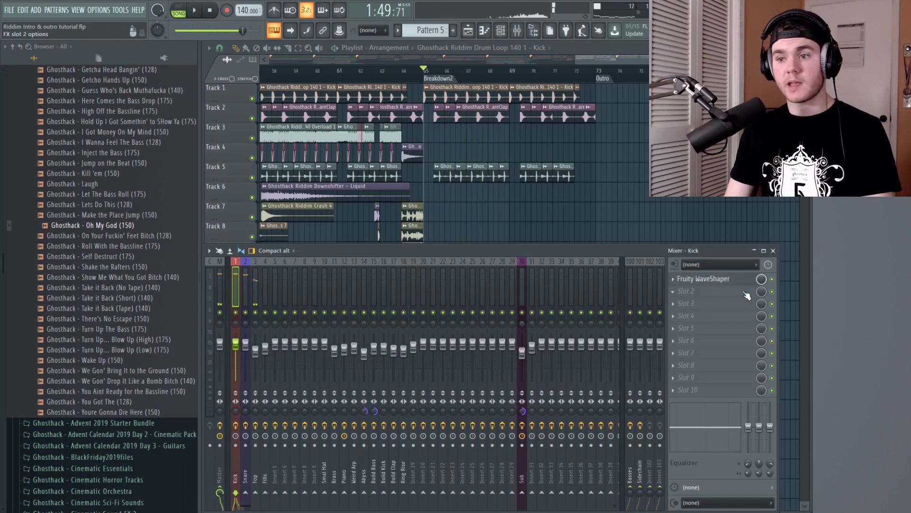
pyautogui.click(697, 296)
pyautogui.click(579, 112)
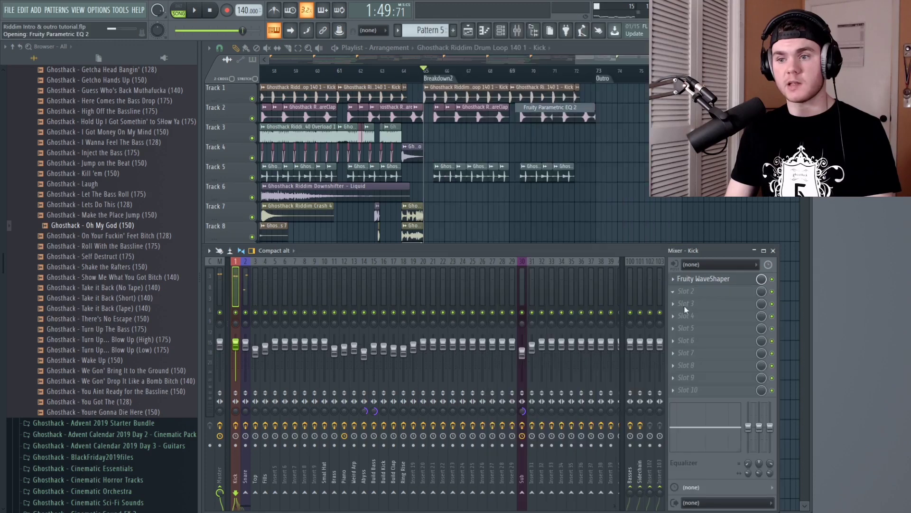
pyautogui.scroll(1, 693, 295)
pyautogui.press('space')
pyautogui.moveTo(450, 237)
pyautogui.mouseDown()
pyautogui.moveTo(412, 278)
pyautogui.moveTo(399, 278)
pyautogui.moveTo(410, 279)
pyautogui.moveTo(440, 236)
pyautogui.mouseUp()
pyautogui.press('space')
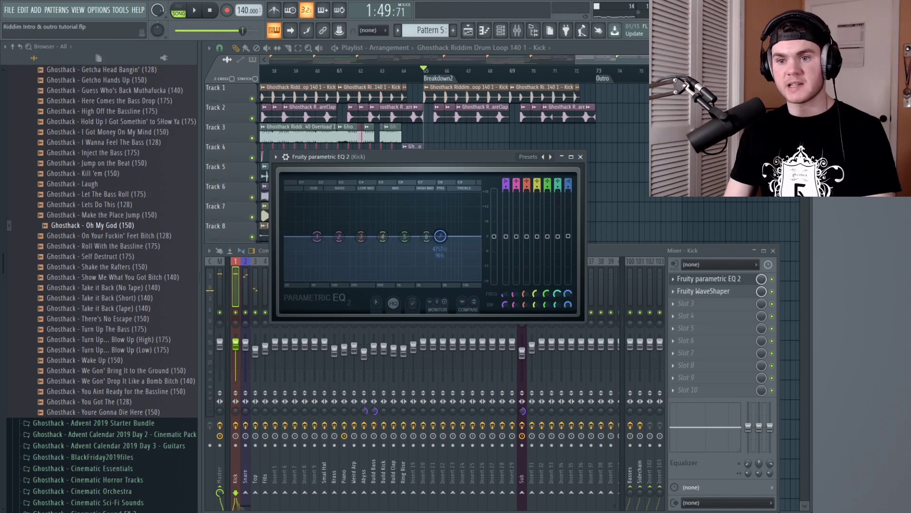
# Automate the Kick EQ's band 7 level with a clip on Track 3 spanning bars 65 to 69, curving down quickly at the start.
pyautogui.rightClick(569, 237)
pyautogui.click(591, 299)
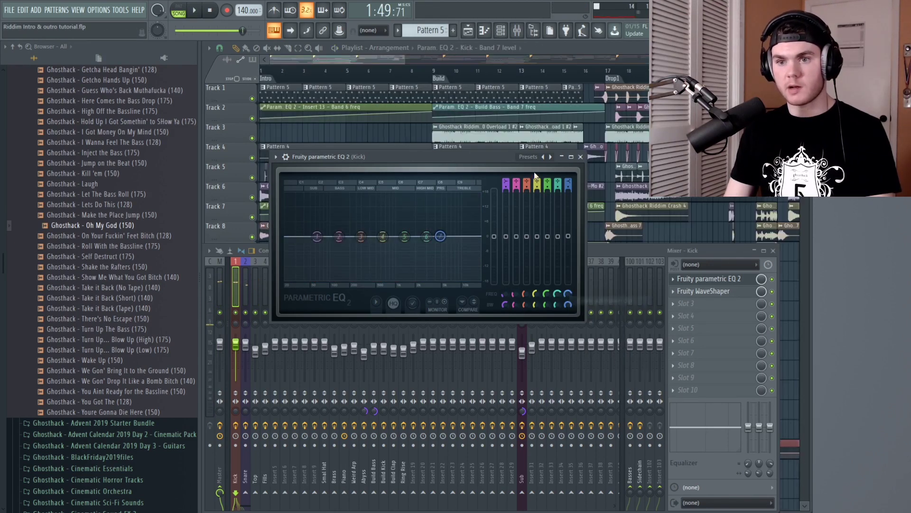
pyautogui.click(397, 59)
pyautogui.moveTo(404, 59); pyautogui.dragTo(797, 59)
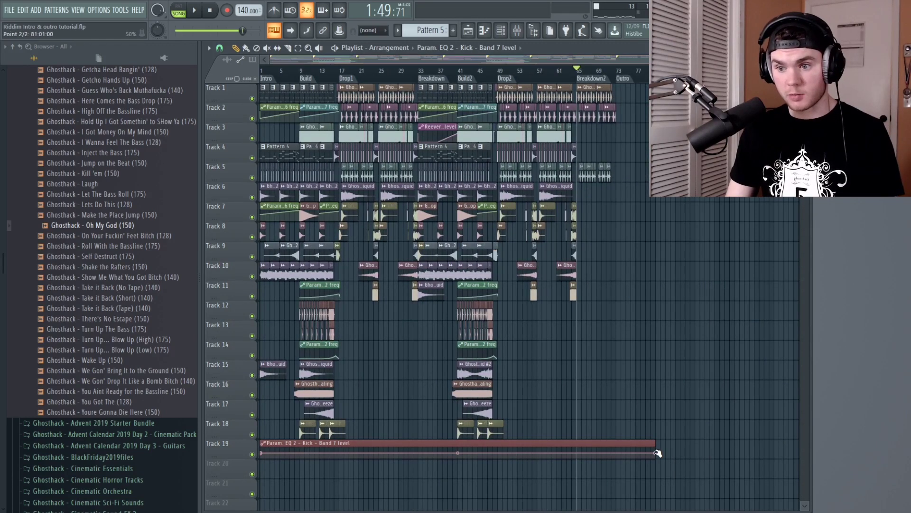
pyautogui.moveTo(657, 452); pyautogui.dragTo(524, 452)
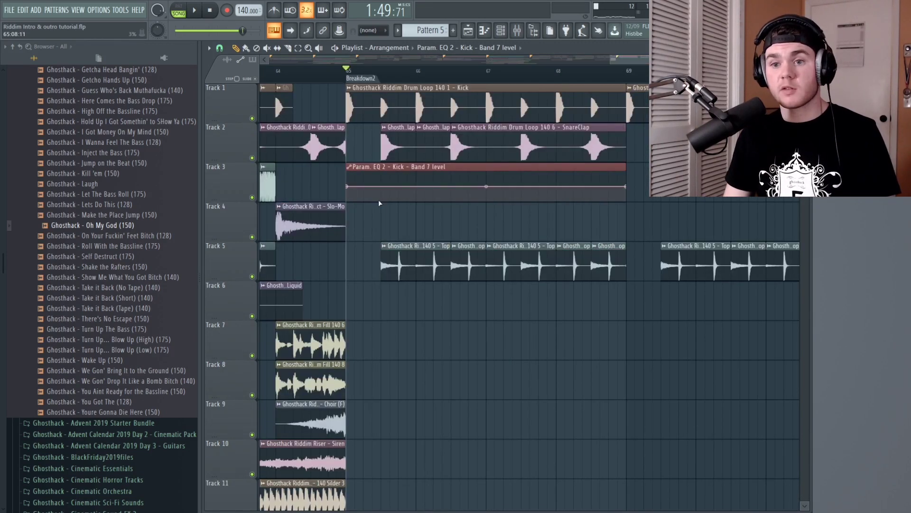
pyautogui.moveTo(382, 192); pyautogui.dragTo(383, 199)
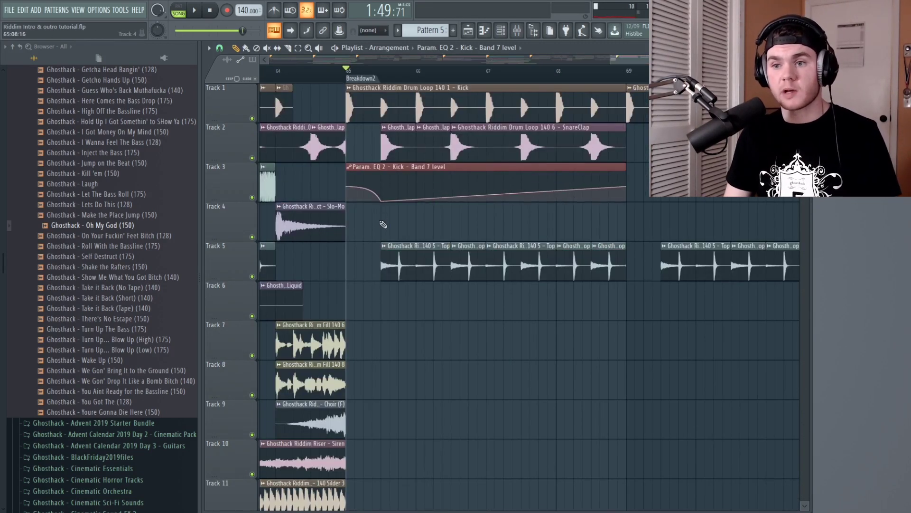
# Add a low point near the end of the kick EQ automation to keep the band cut, and listen from bar 65.
pyautogui.press('space')
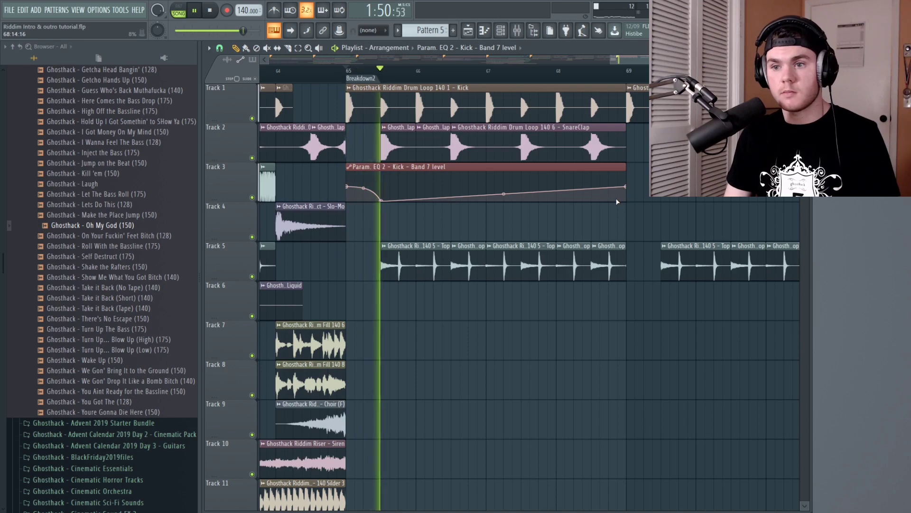
pyautogui.rightClick(618, 201)
pyautogui.scroll(-3, 570, 74)
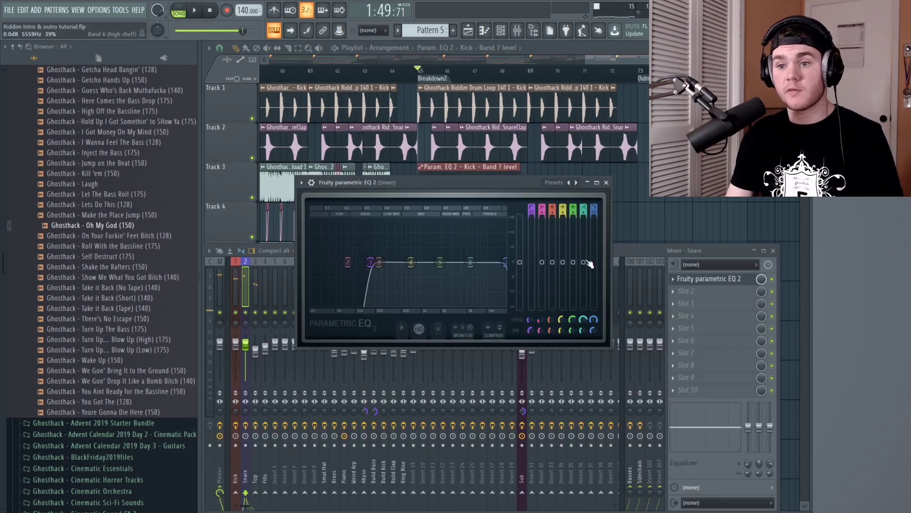
pyautogui.press('space')
# Tune the Snare EQ's band 6 high shelf to about 10623 Hz while listening to its level cut.
pyautogui.moveTo(585, 261); pyautogui.dragTo(583, 299)
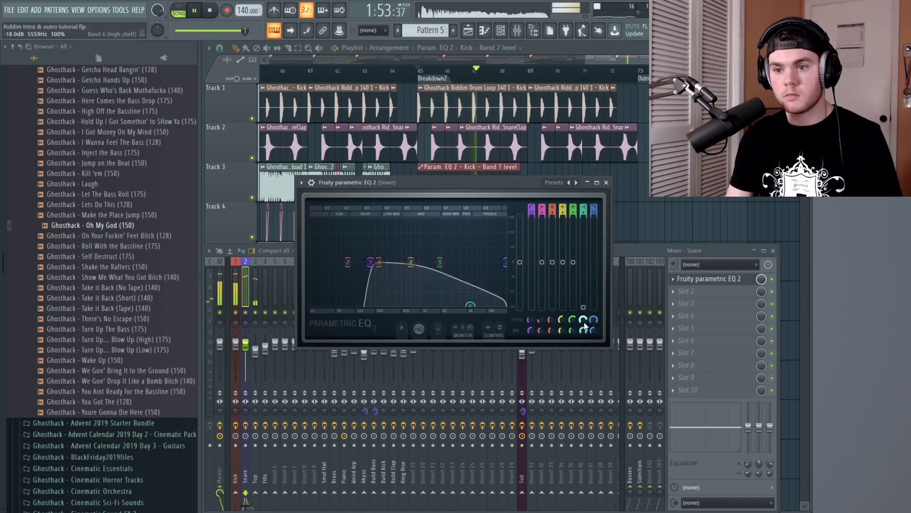
pyautogui.moveTo(471, 306); pyautogui.dragTo(489, 297)
pyautogui.press('space')
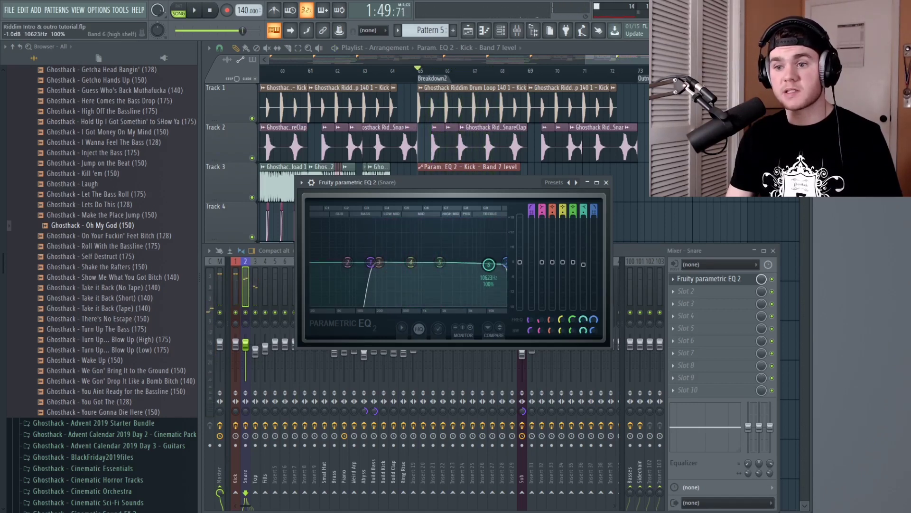
# Link the Snare EQ's band 6 level to the Param. EQ 2 - Kick - Band 7 level controller and listen to Breakdown2.
pyautogui.rightClick(586, 264)
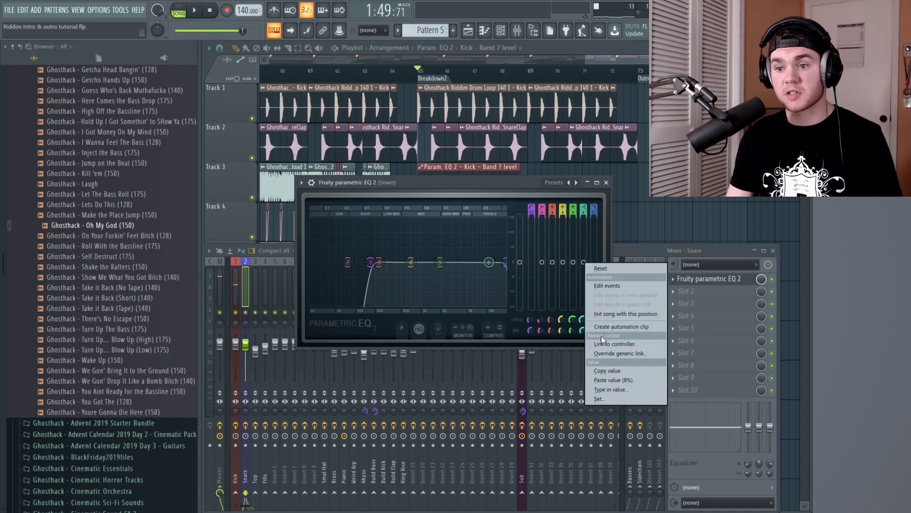
pyautogui.click(608, 344)
pyautogui.click(487, 237)
pyautogui.click(475, 342)
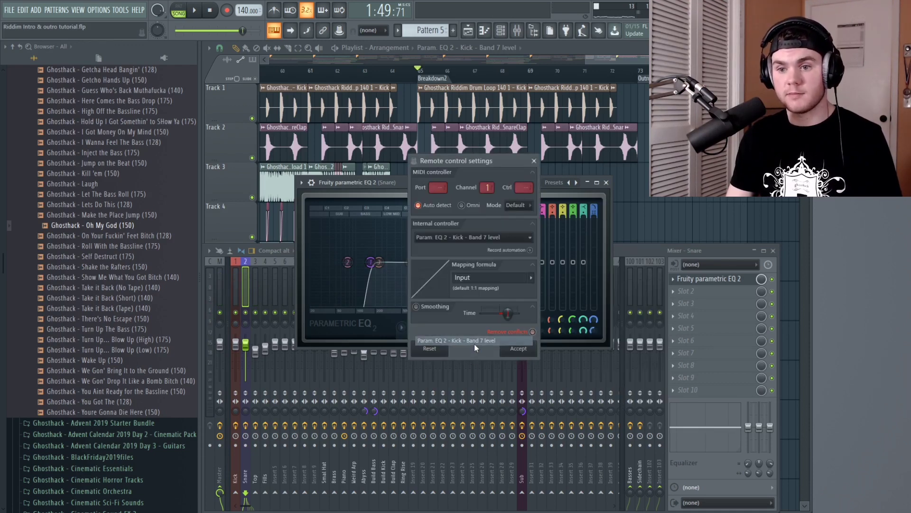
pyautogui.click(518, 348)
pyautogui.press('space')
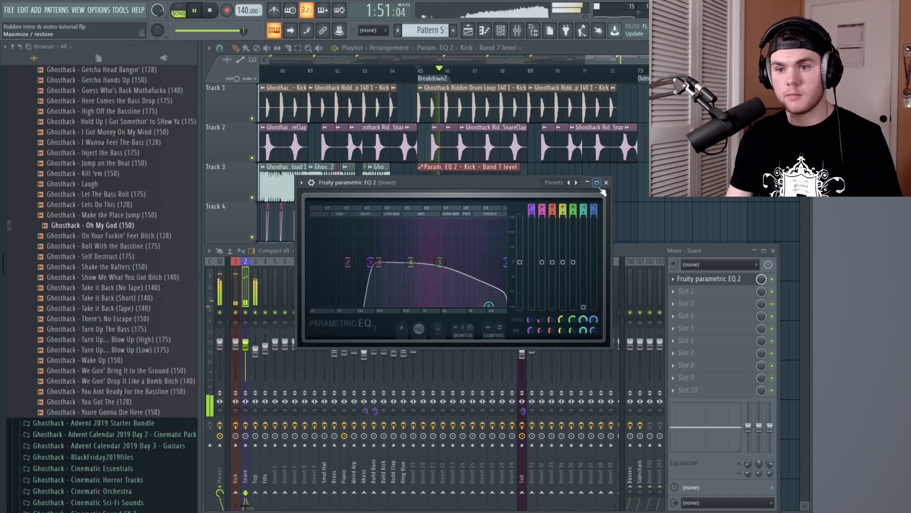
pyautogui.click(606, 182)
pyautogui.press('F9')
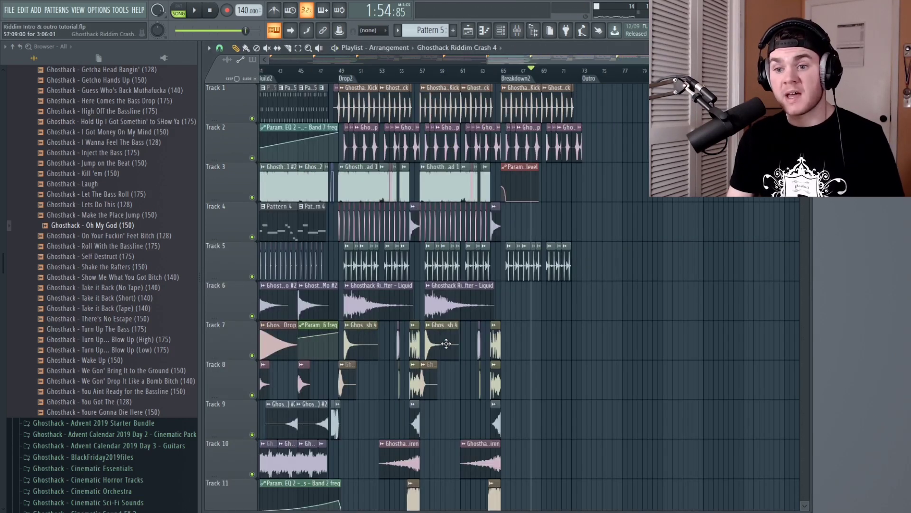
# Copy the Crash 4 and Liquid downshifter clips from Drop2 to the start of Breakdown2 and play from bar 65.
pyautogui.keyDown('shift'); pyautogui.moveTo(448, 346); pyautogui.dragTo(530, 349); pyautogui.keyUp('shift')
pyautogui.moveTo(470, 308); pyautogui.dragTo(555, 317)
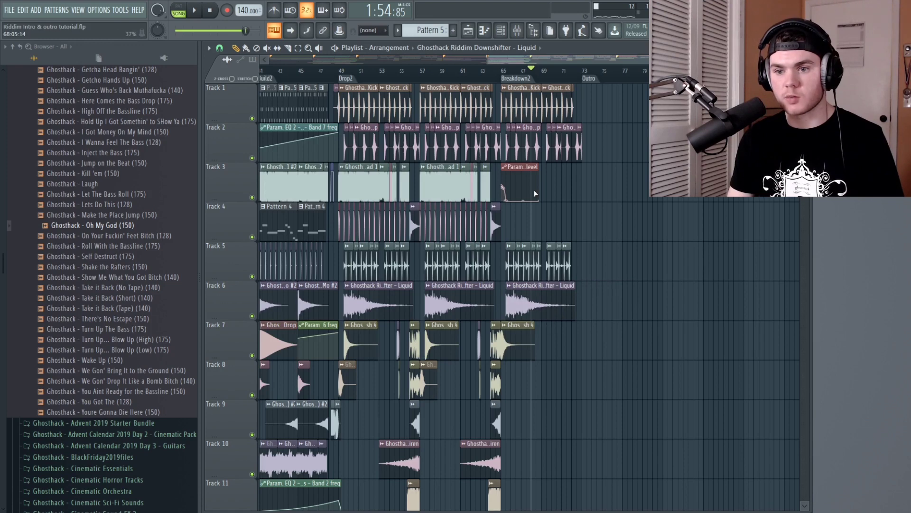
pyautogui.click(501, 75)
pyautogui.press('space')
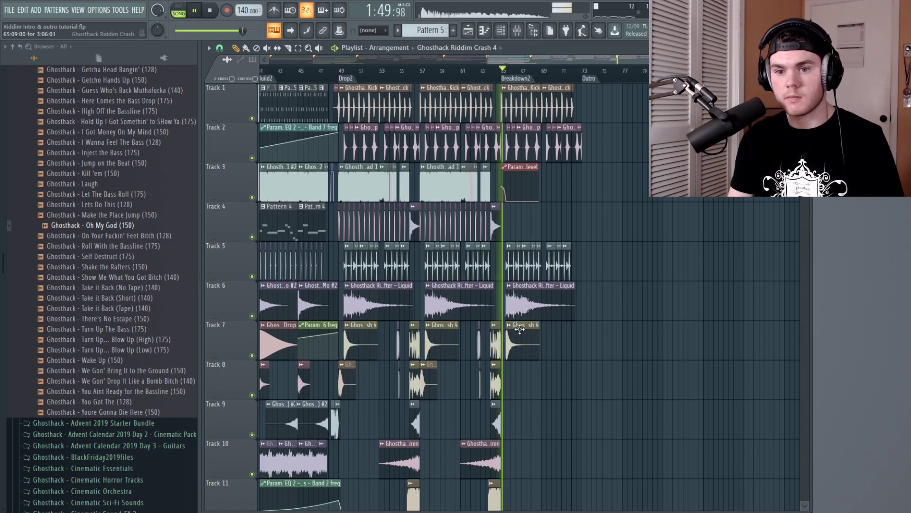
# Copy Drop2's closing fills and risers into Breakdown2, move the short Track 7 and 8 fills to end at bar 69, and listen.
pyautogui.scroll(-2, 590, 342)
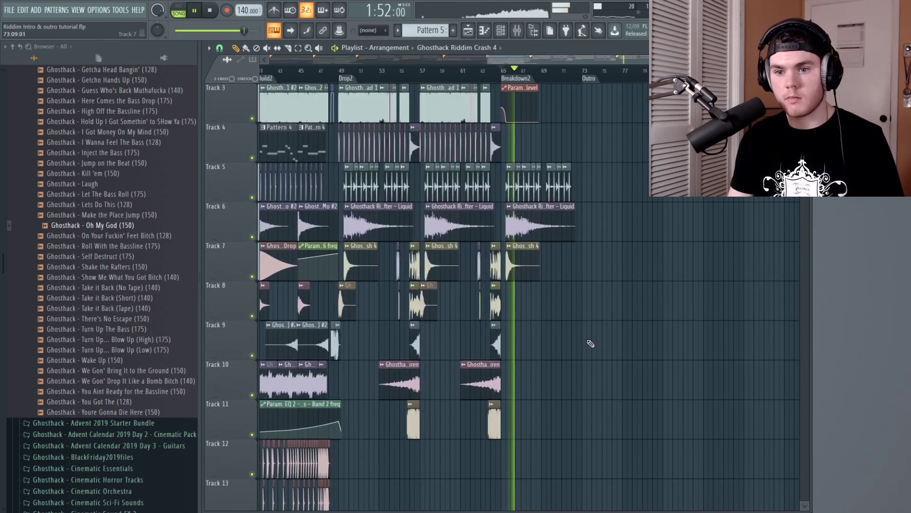
pyautogui.scroll(1, 591, 344)
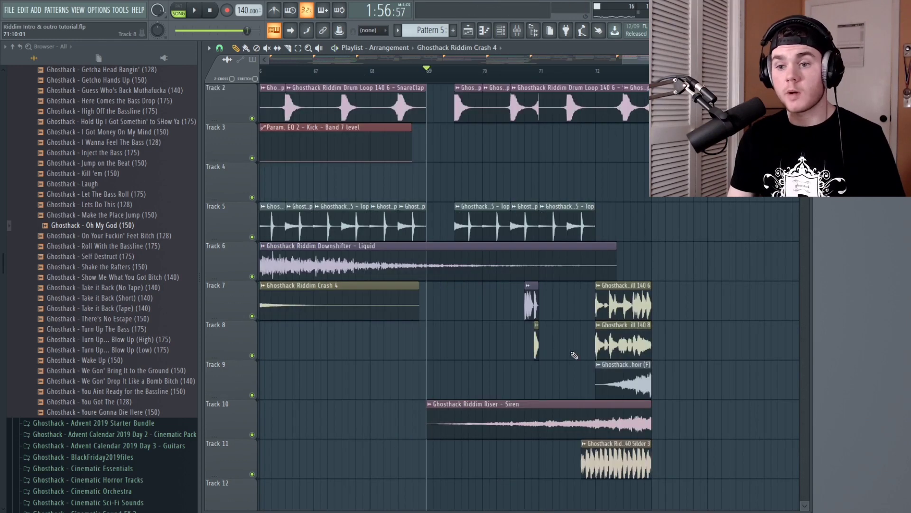
pyautogui.moveTo(530, 302); pyautogui.dragTo(442, 304)
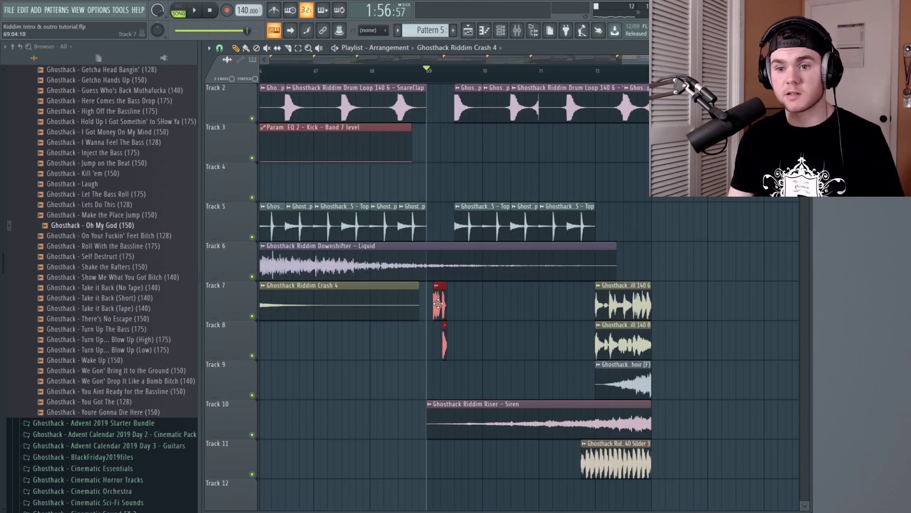
pyautogui.click(363, 74)
pyautogui.press('space')
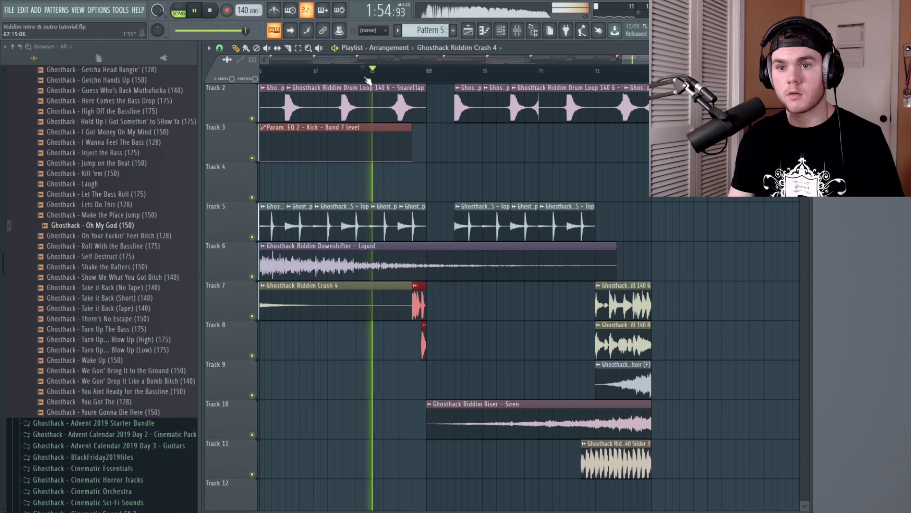
pyautogui.scroll(-1, 365, 78)
pyautogui.scroll(-2, 365, 77)
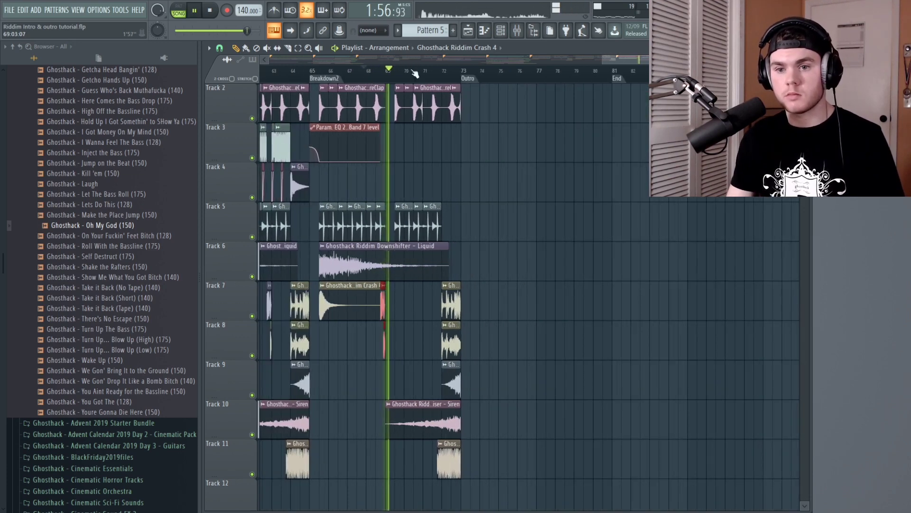
# Copy Pattern 4 from the first Breakdown to Track 4 at bar 65 and listen to Breakdown2.
pyautogui.moveTo(625, 59); pyautogui.dragTo(604, 74)
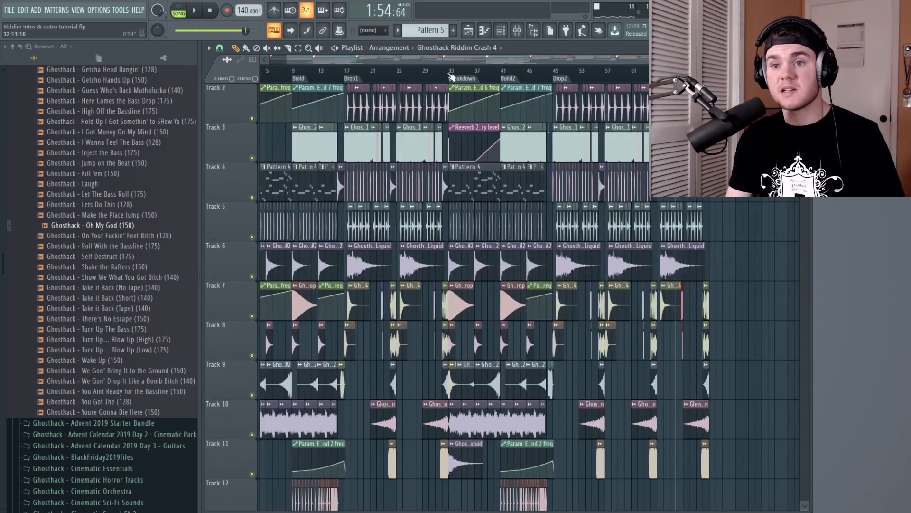
pyautogui.click(477, 178)
pyautogui.press('space')
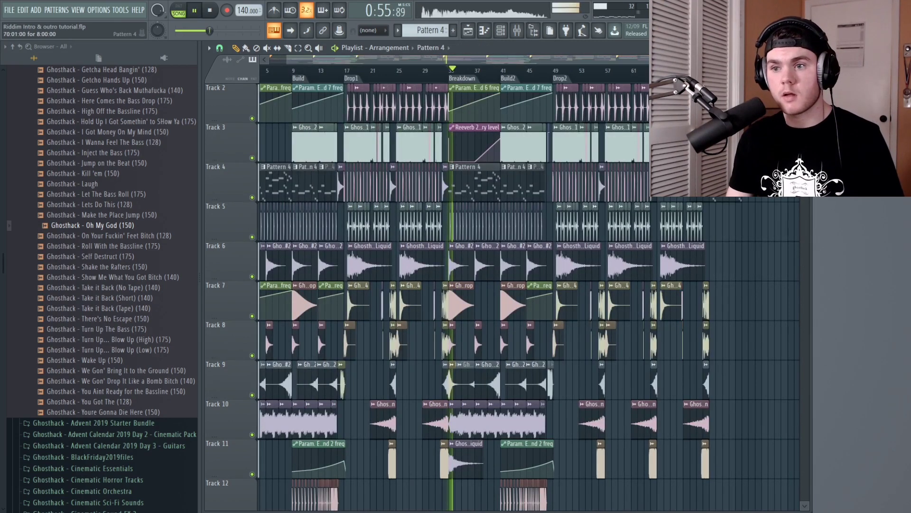
pyautogui.press('space')
pyautogui.hscroll(3, 602, 67)
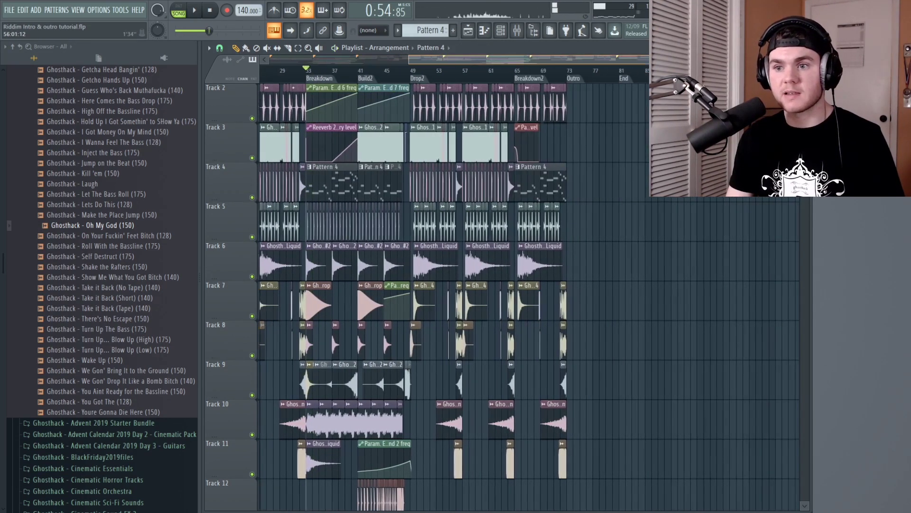
pyautogui.press('space')
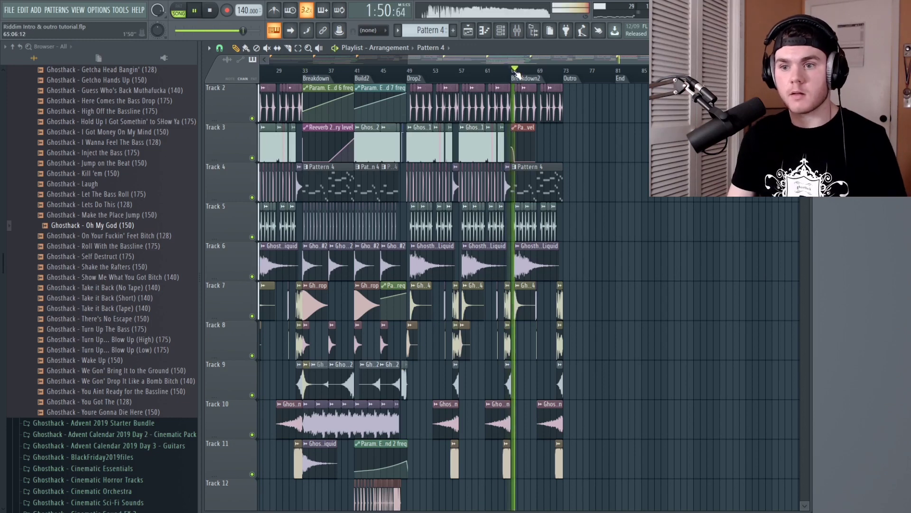
# Copy the Abyss drone clips from Track 10 to Track 12 at bar 65 and trim them to end at bar 73.
pyautogui.moveTo(409, 62); pyautogui.dragTo(396, 62)
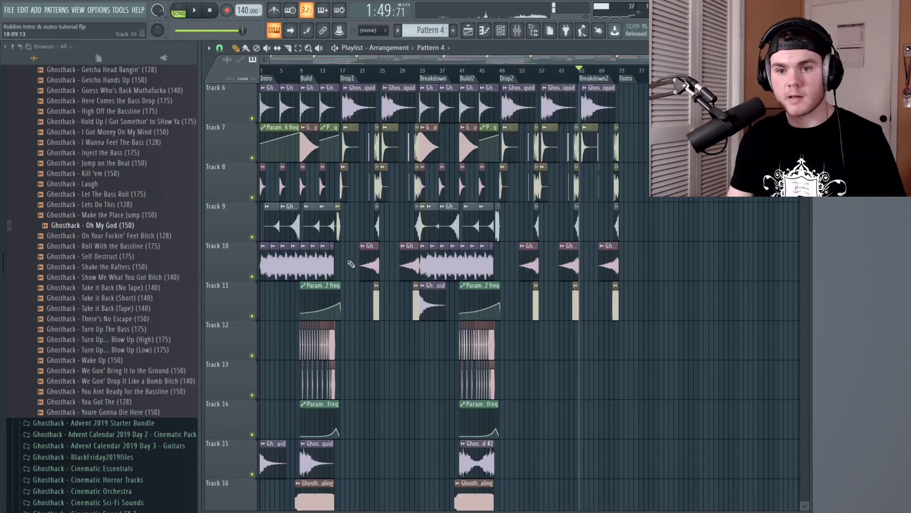
pyautogui.keyDown('ctrl'); pyautogui.moveTo(347, 264); pyautogui.dragTo(580, 418); pyautogui.keyUp('ctrl')
pyautogui.press('space')
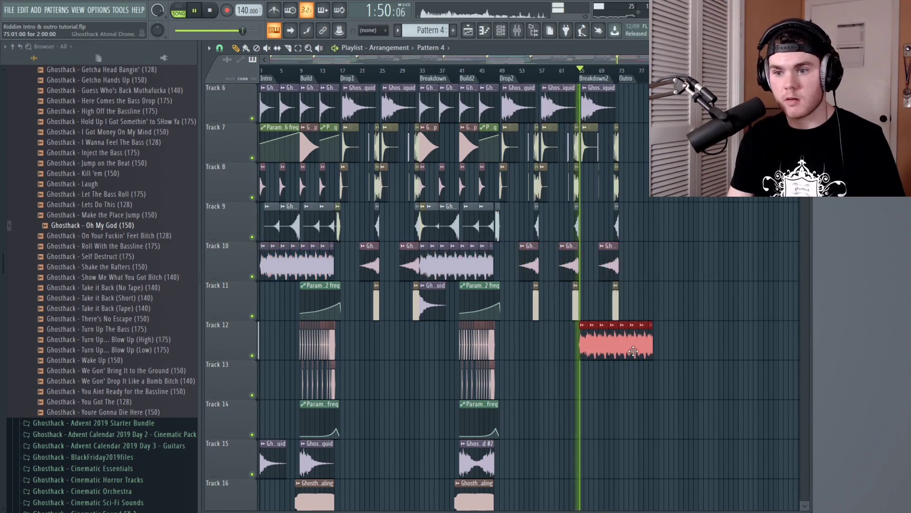
pyautogui.moveTo(653, 342); pyautogui.dragTo(619, 342)
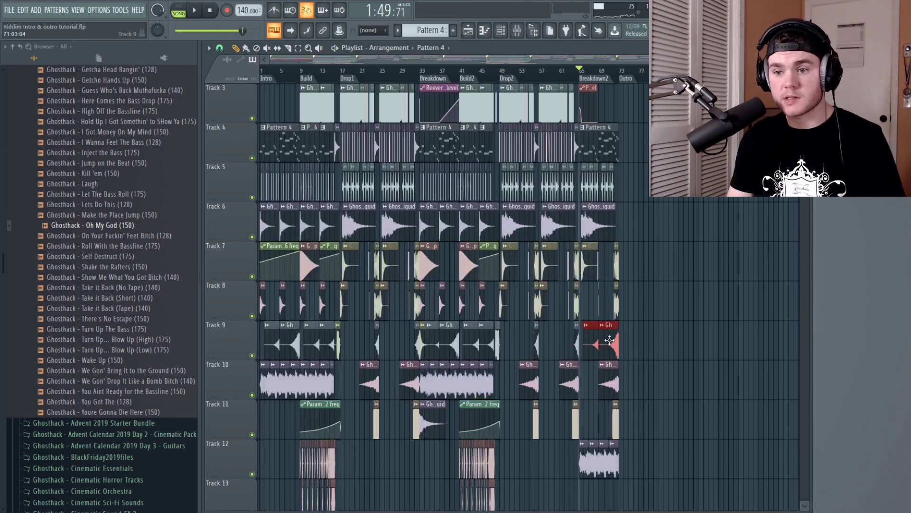
# Layer choir risers, impacts and Pattern 5 clips on Tracks 13 to 16 across Breakdown2 and listen from bar 65.
pyautogui.moveTo(609, 339); pyautogui.dragTo(609, 380)
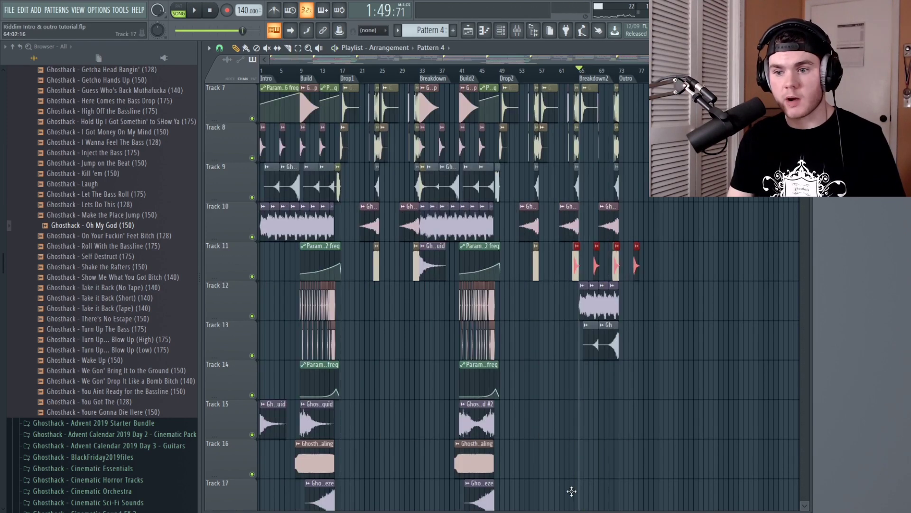
pyautogui.moveTo(572, 490); pyautogui.dragTo(586, 474)
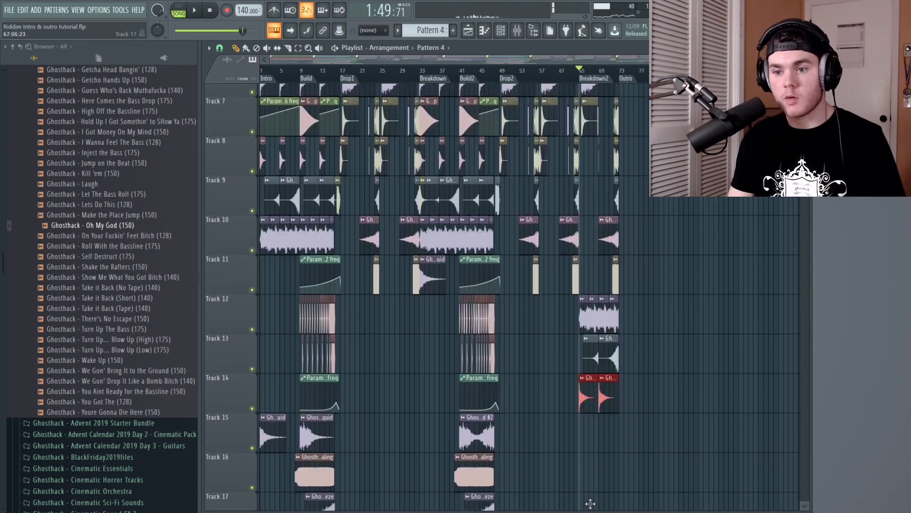
pyautogui.moveTo(591, 503); pyautogui.dragTo(590, 503)
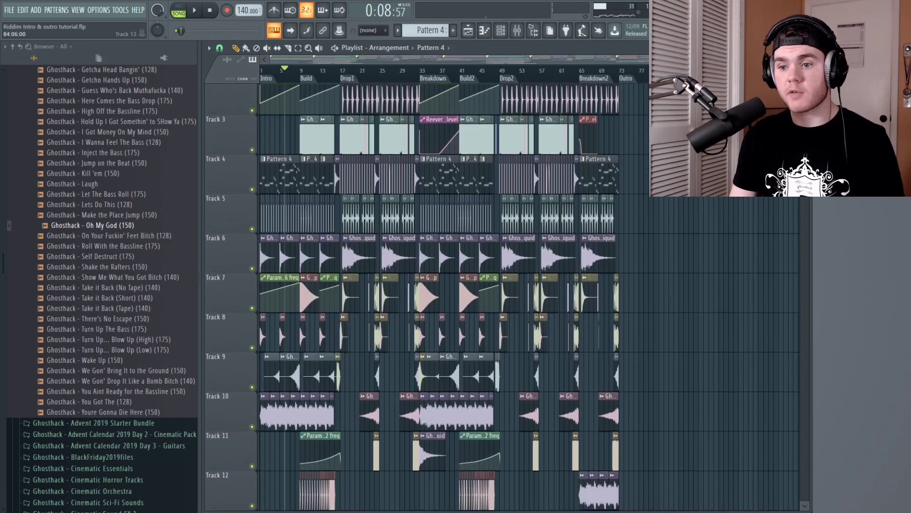
pyautogui.scroll(-10, 575, 503)
pyautogui.scroll(-2, 598, 437)
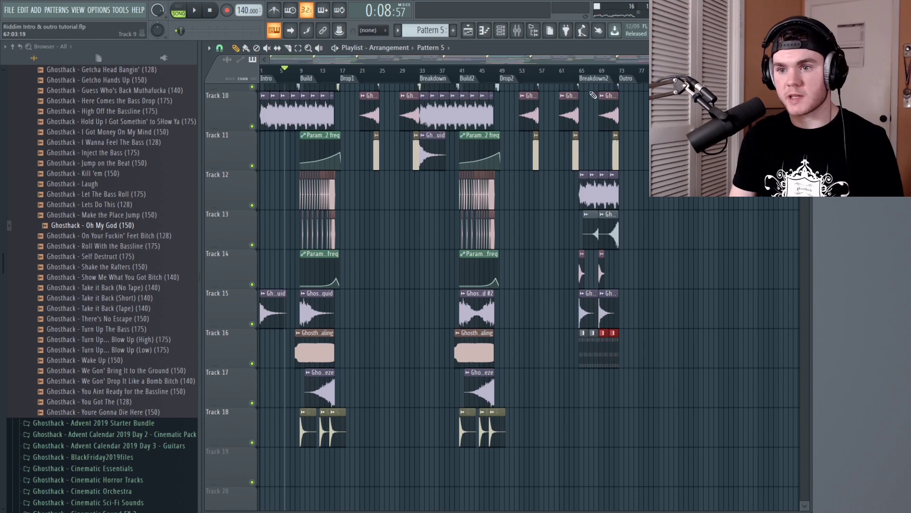
pyautogui.click(582, 76)
pyautogui.press('space')
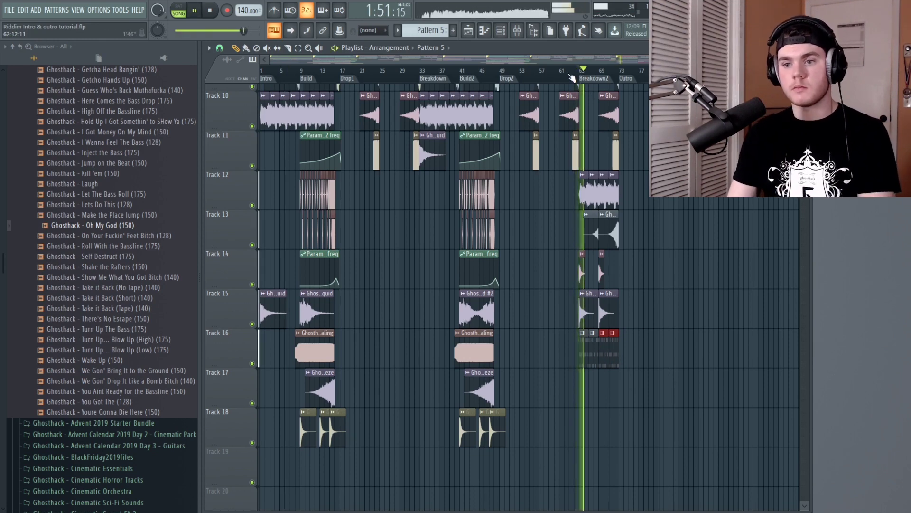
# Trim the first Pattern 5 clip on Track 16 to start at 65:09:00 and listen to Breakdown2.
pyautogui.scroll(5, 572, 77)
pyautogui.press('space')
pyautogui.click(698, 365)
pyautogui.rightClick(697, 364)
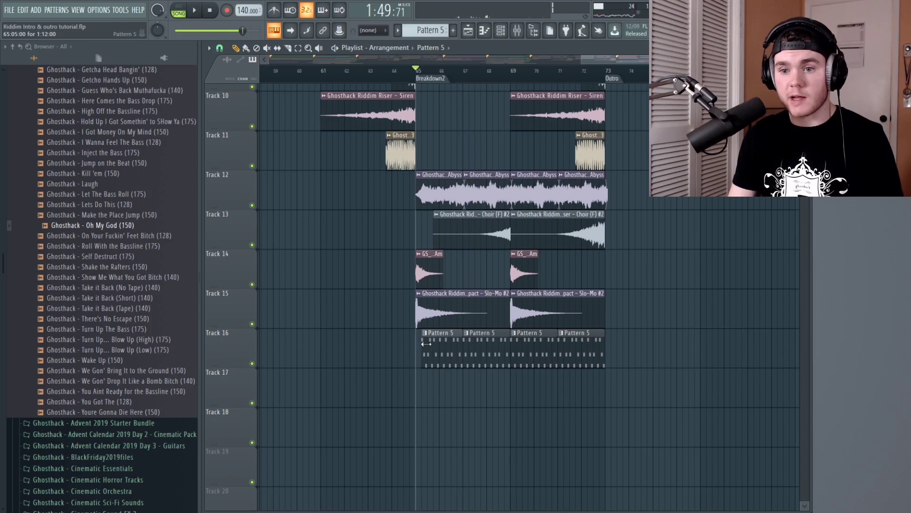
pyautogui.press('space')
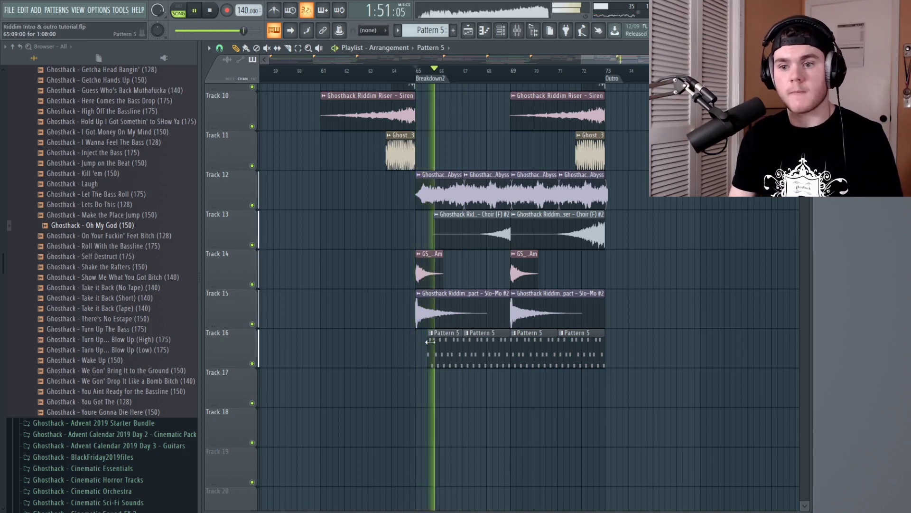
# Trim the third Pattern 5 clip on Track 16 to start at 69:09:00 and listen through the end of Breakdown2.
pyautogui.moveTo(515, 341); pyautogui.dragTo(522, 343)
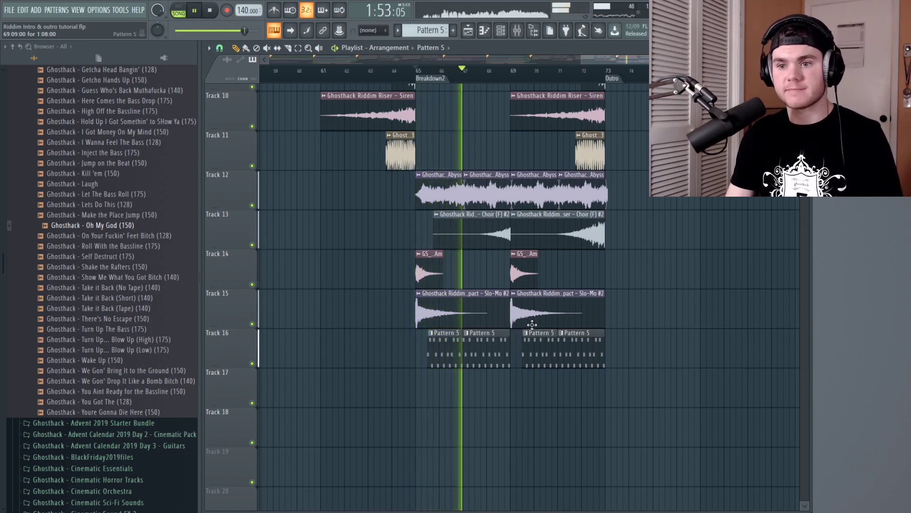
pyautogui.scroll(9, 706, 310)
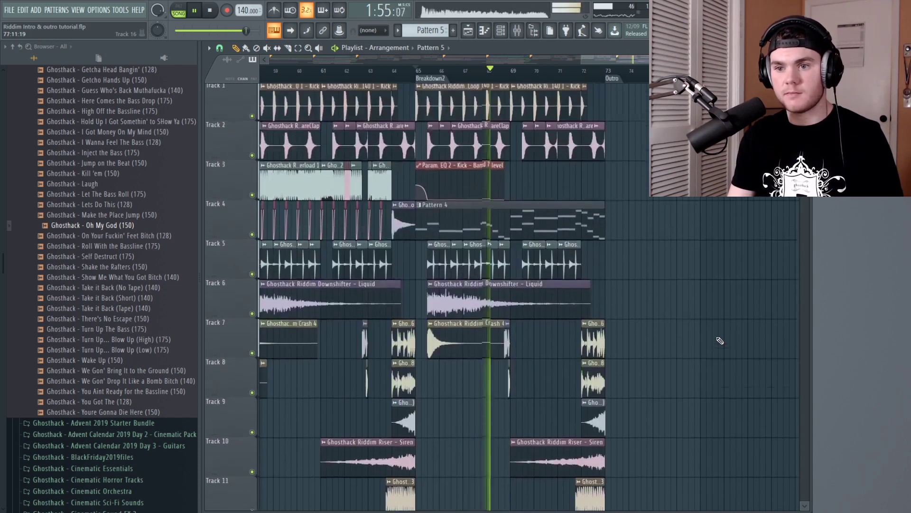
pyautogui.scroll(-4, 706, 310)
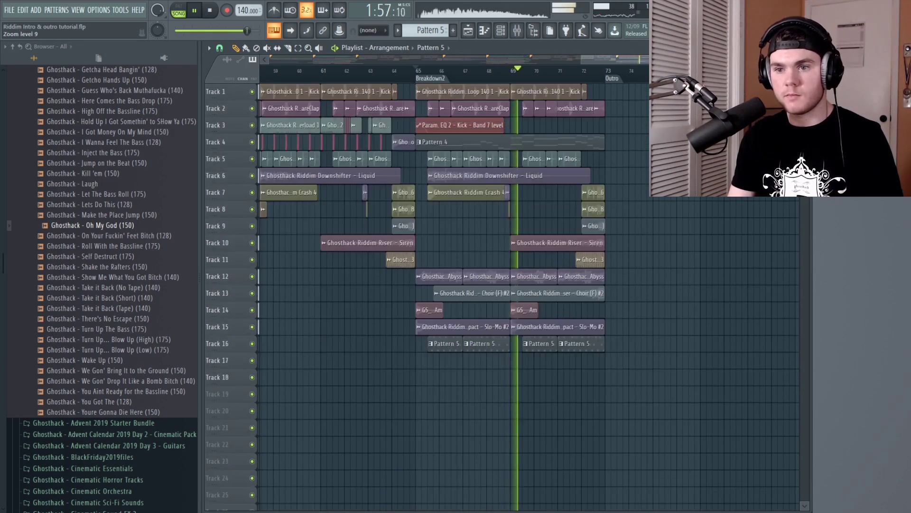
pyautogui.moveTo(628, 56); pyautogui.dragTo(649, 59)
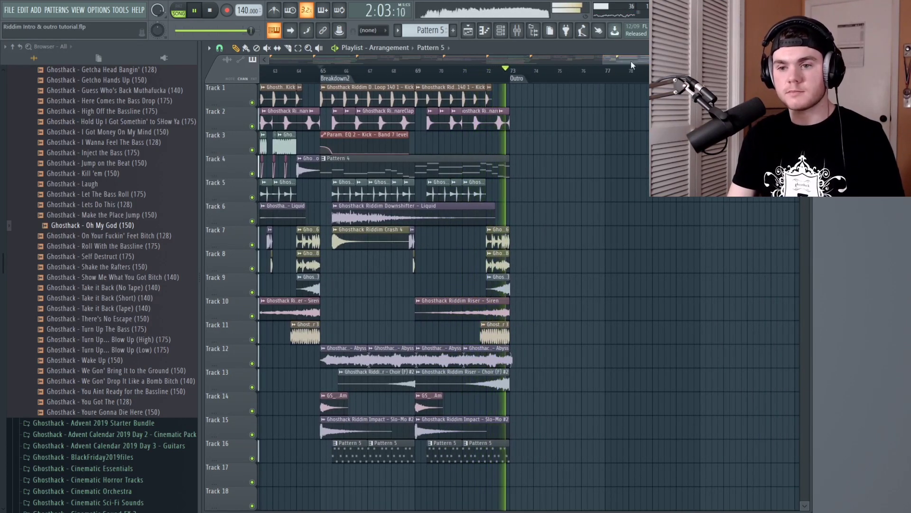
pyautogui.press('space')
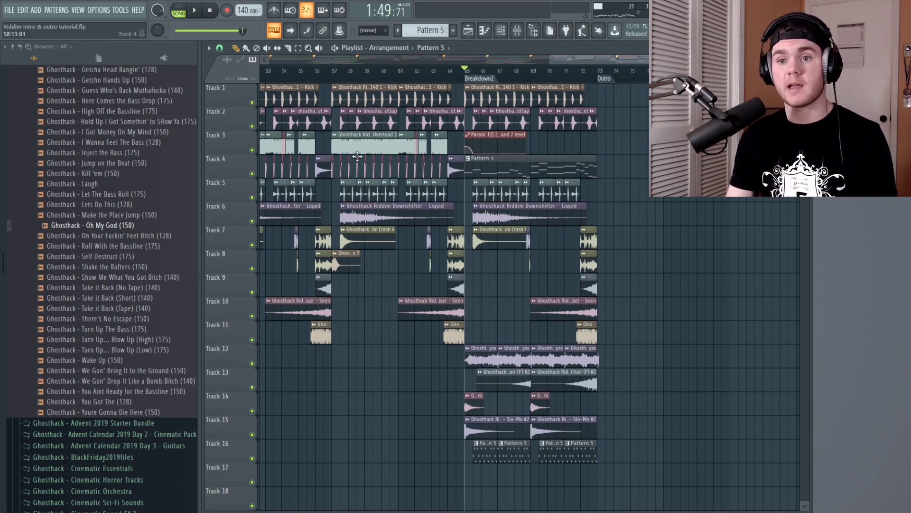
# Listen to Drop2 from bar 57 and place a copy of the Overload 1 bass loop on Track 17 at bar 65.
pyautogui.click(334, 76)
pyautogui.press('space')
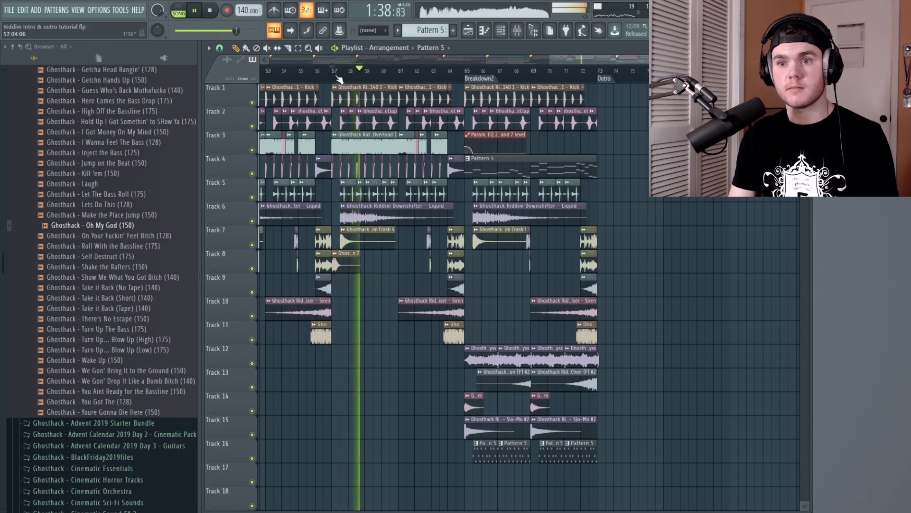
pyautogui.press('space')
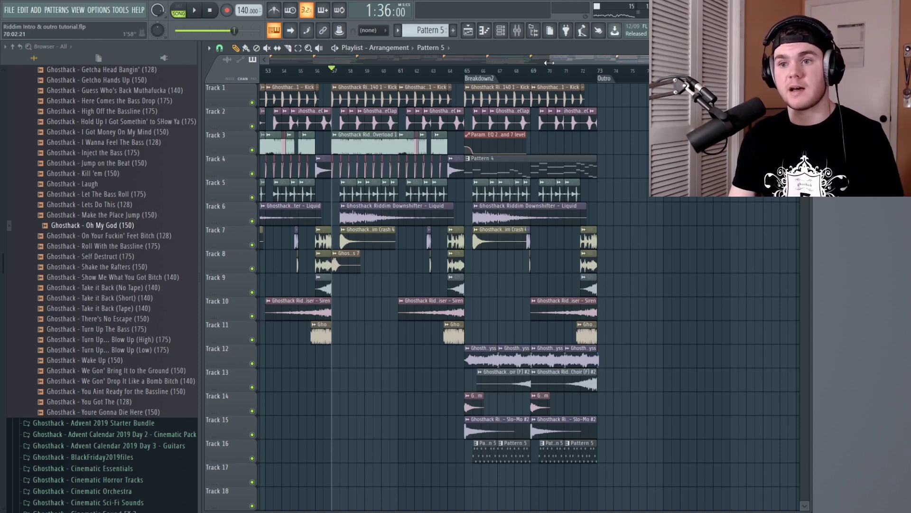
pyautogui.moveTo(549, 62); pyautogui.dragTo(533, 65)
pyautogui.click(507, 284)
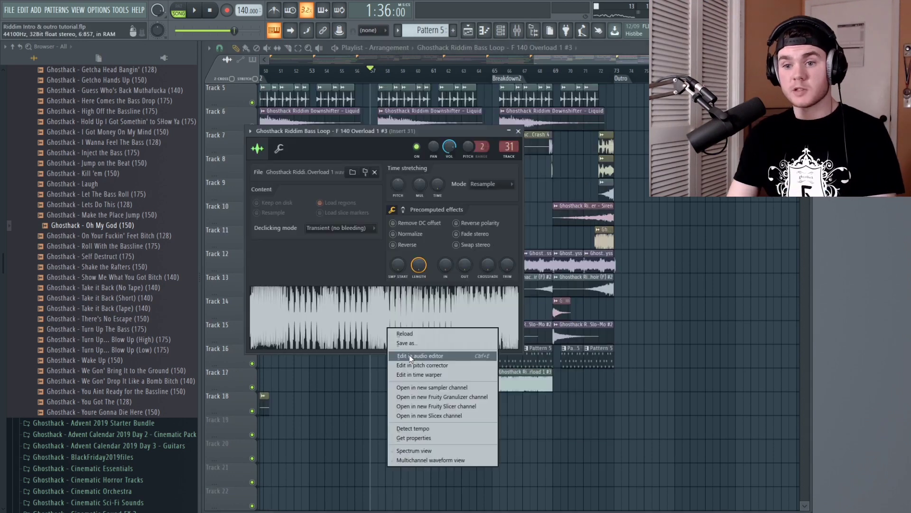
pyautogui.click(413, 375)
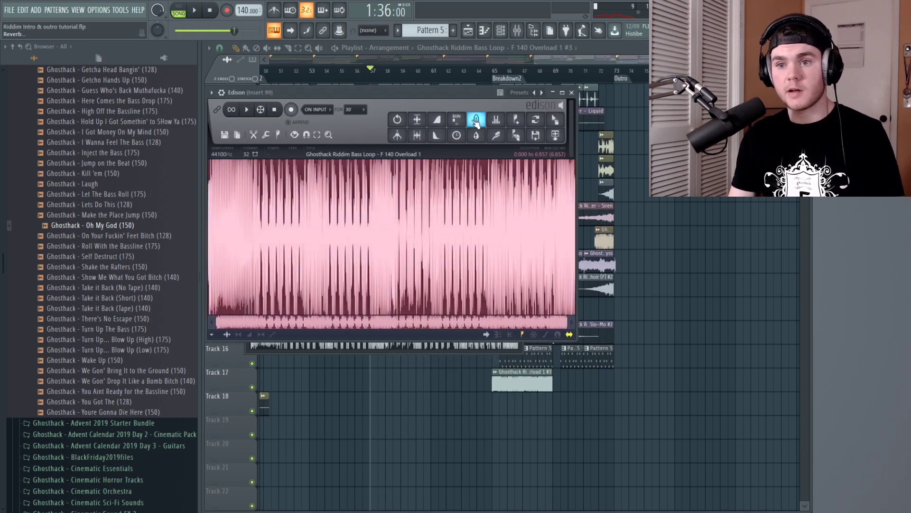
# Equalize the copied bass loop to keep only about 20 to 150 Hz, and load the result into the Track 17 clip.
pyautogui.click(496, 121)
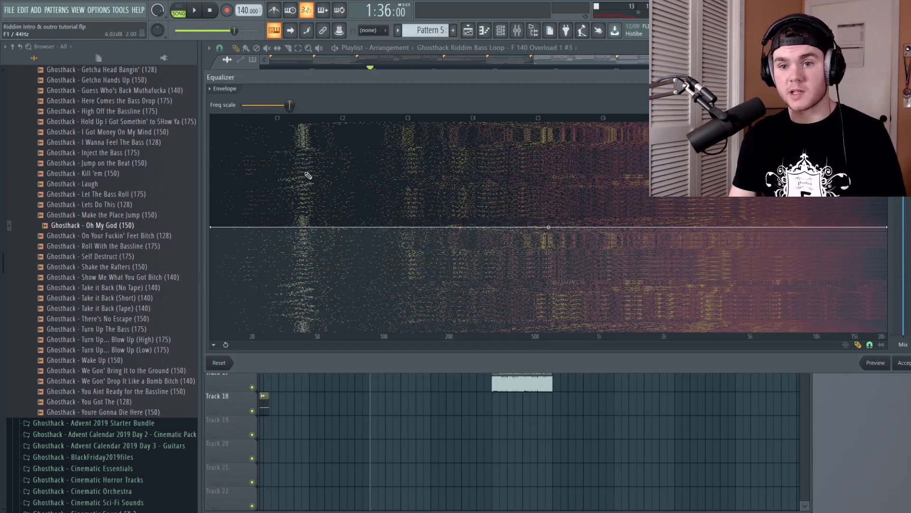
pyautogui.moveTo(426, 313); pyautogui.dragTo(419, 363)
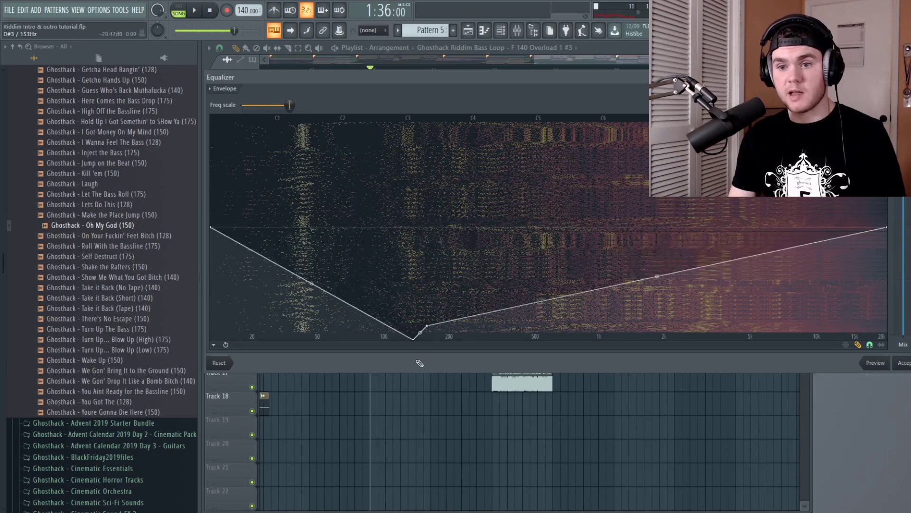
pyautogui.click(361, 228)
pyautogui.moveTo(430, 328)
pyautogui.mouseDown()
pyautogui.moveTo(589, 378)
pyautogui.moveTo(890, 394)
pyautogui.mouseUp()
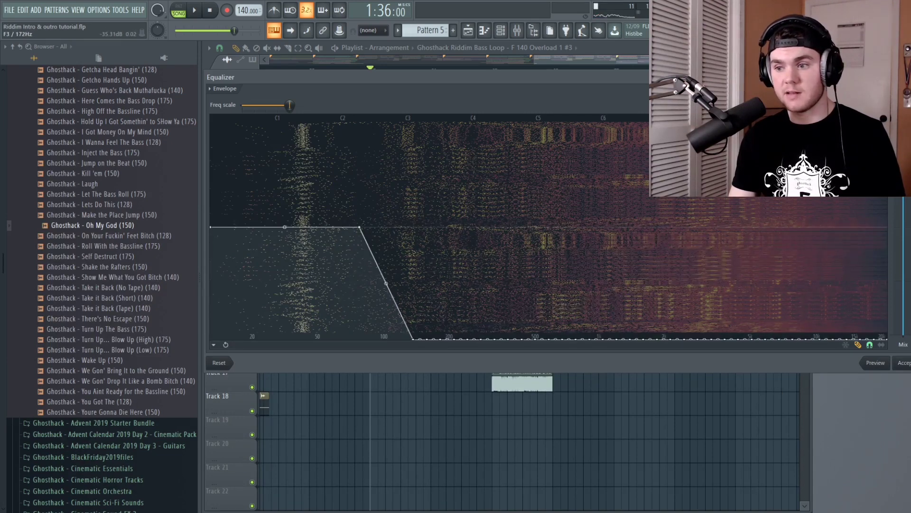
pyautogui.moveTo(261, 331); pyautogui.dragTo(257, 355)
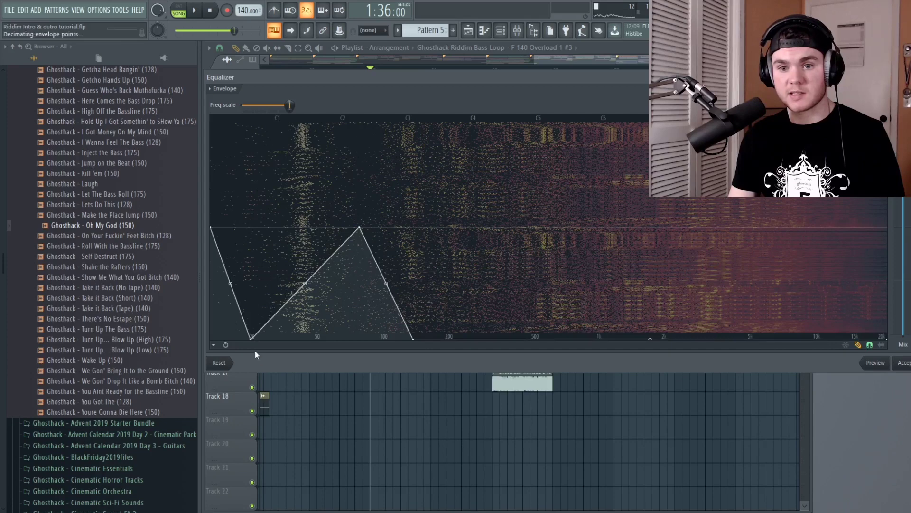
pyautogui.moveTo(283, 231)
pyautogui.mouseDown()
pyautogui.moveTo(245, 310)
pyautogui.moveTo(167, 380)
pyautogui.mouseUp()
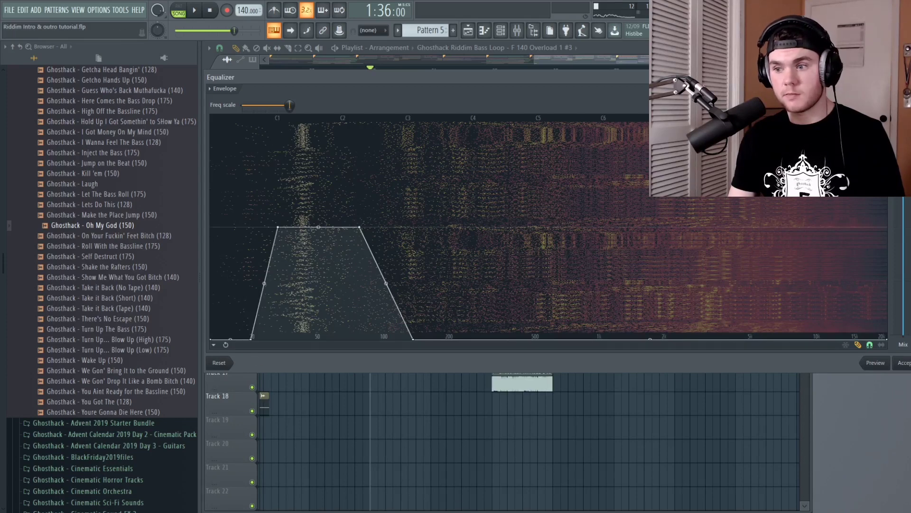
pyautogui.click(905, 362)
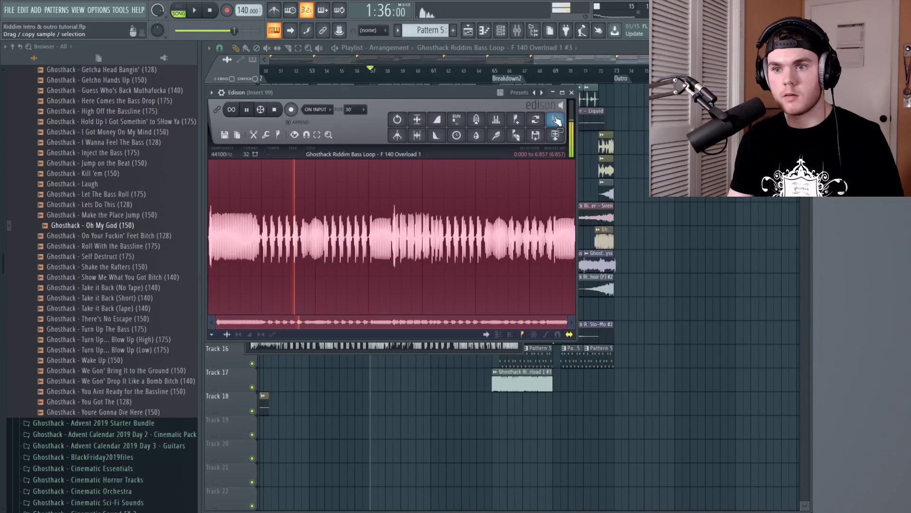
pyautogui.moveTo(555, 120); pyautogui.dragTo(484, 317)
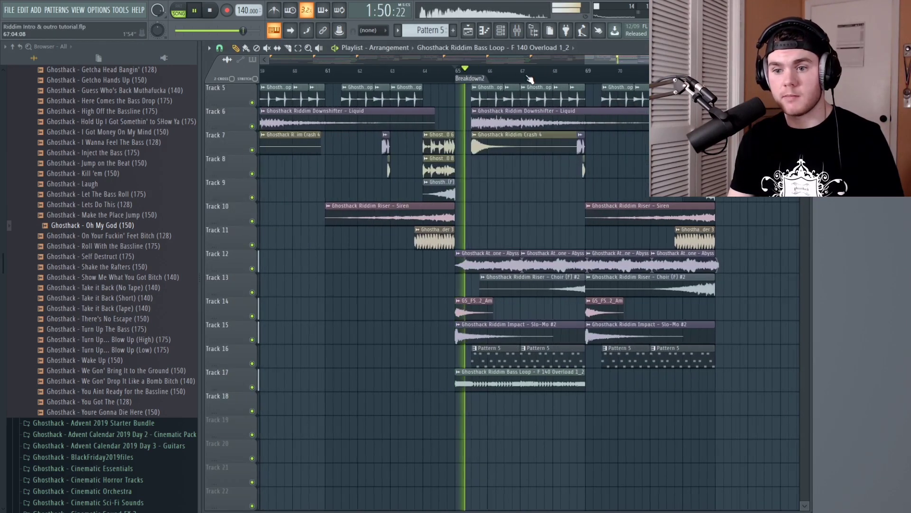
# Listen to Breakdown2 with the filtered bass and trim its Track 17 clip to start at 65:09:00.
pyautogui.scroll(1, 530, 79)
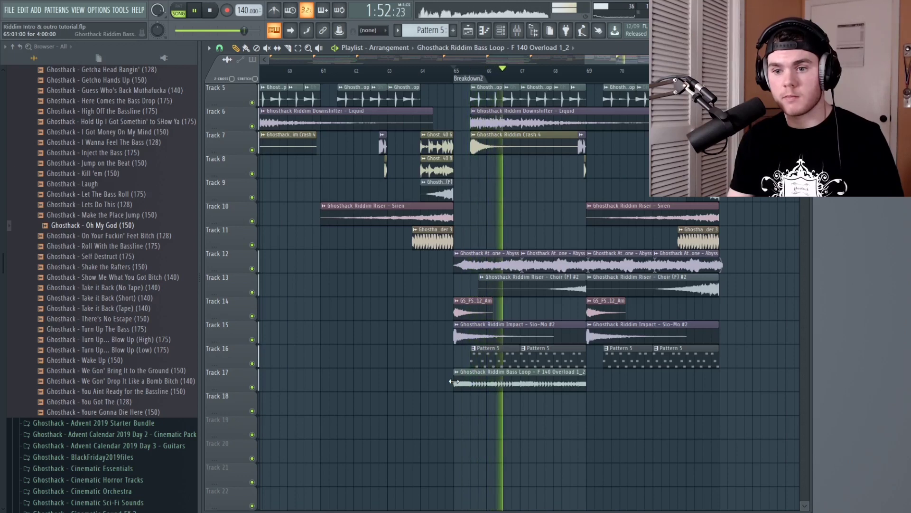
pyautogui.press('space')
pyautogui.moveTo(454, 381); pyautogui.dragTo(469, 380)
# Normalize the filtered bass sample with its volume at about 54%, and repeat its Track 17 clip in Breakdown2's second half.
pyautogui.doubleClick(496, 383)
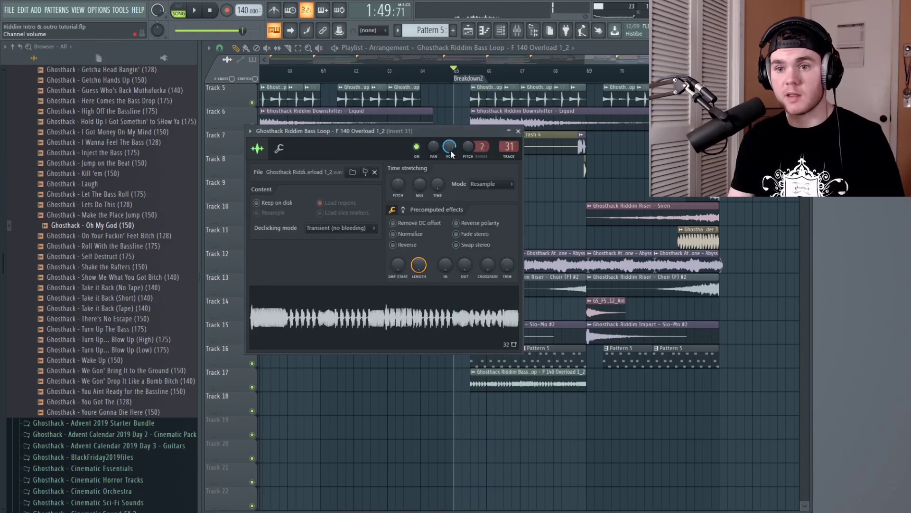
pyautogui.click(428, 237)
pyautogui.press('space')
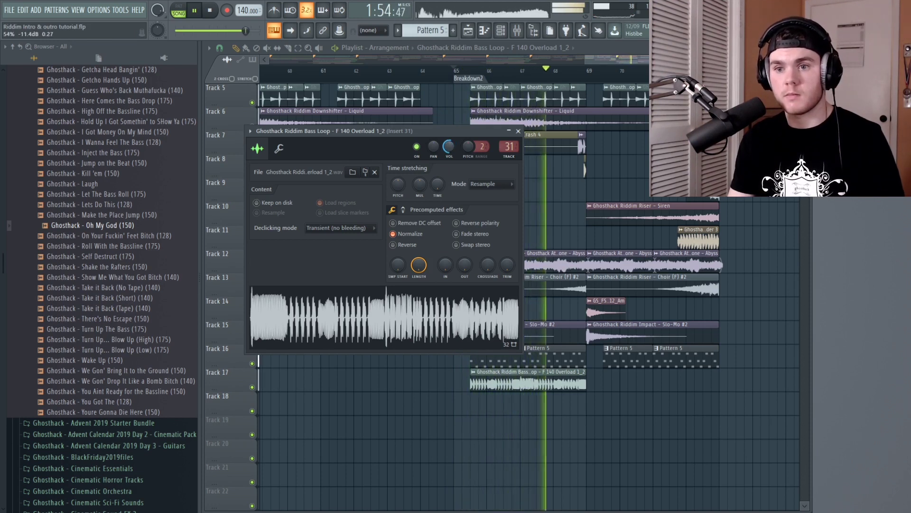
pyautogui.press('Escape')
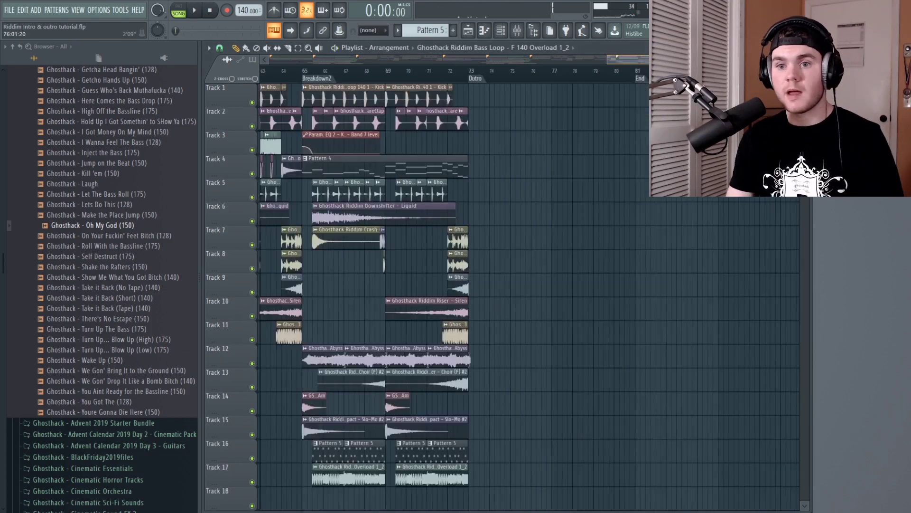
pyautogui.hscroll(1, 530, 119)
# Continue Pattern 4 on Track 4 through the Outro from bar 73, ending with an eight-step clip at bar 79.
pyautogui.click(461, 166)
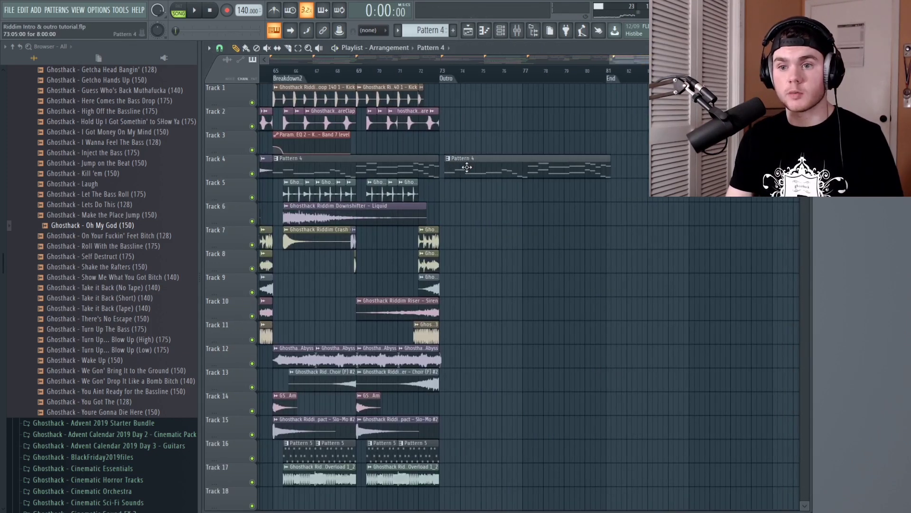
pyautogui.moveTo(519, 169); pyautogui.dragTo(524, 167)
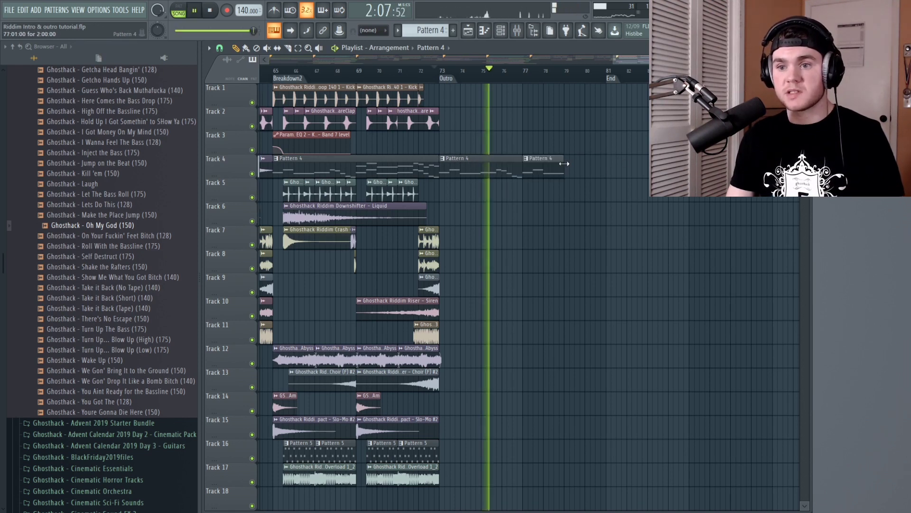
pyautogui.click(566, 167)
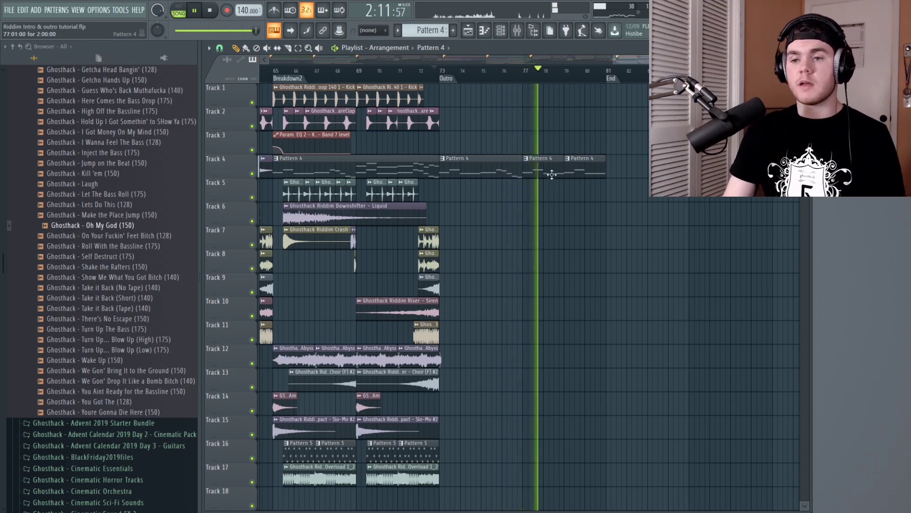
pyautogui.moveTo(603, 162); pyautogui.dragTo(574, 169)
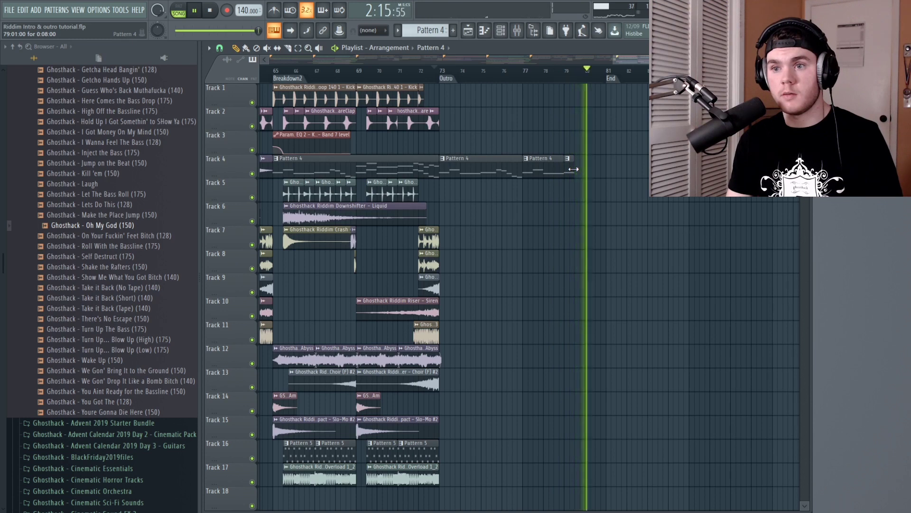
pyautogui.press('space')
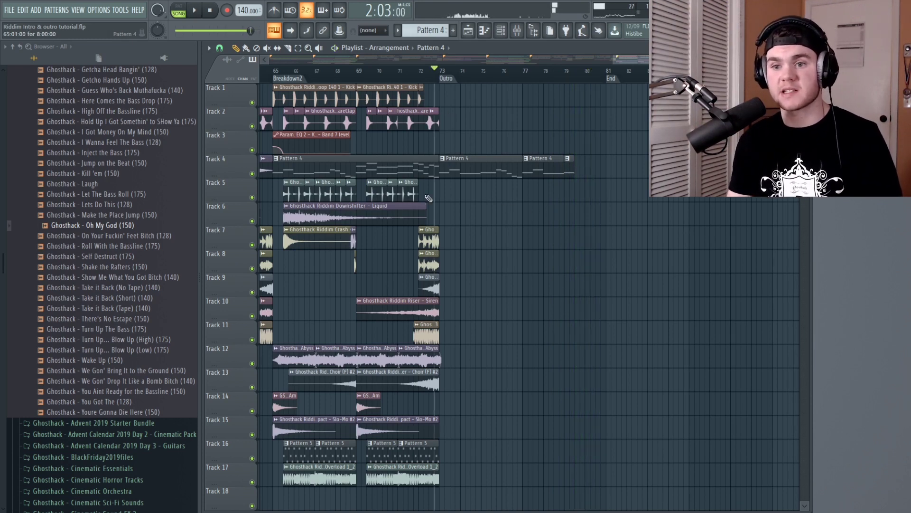
# Copy the Liquid downshifter on Track 6 and the Slo-Mo impact on Track 15 to bar 73, listening to the Outro's start.
pyautogui.moveTo(374, 217); pyautogui.dragTo(542, 219)
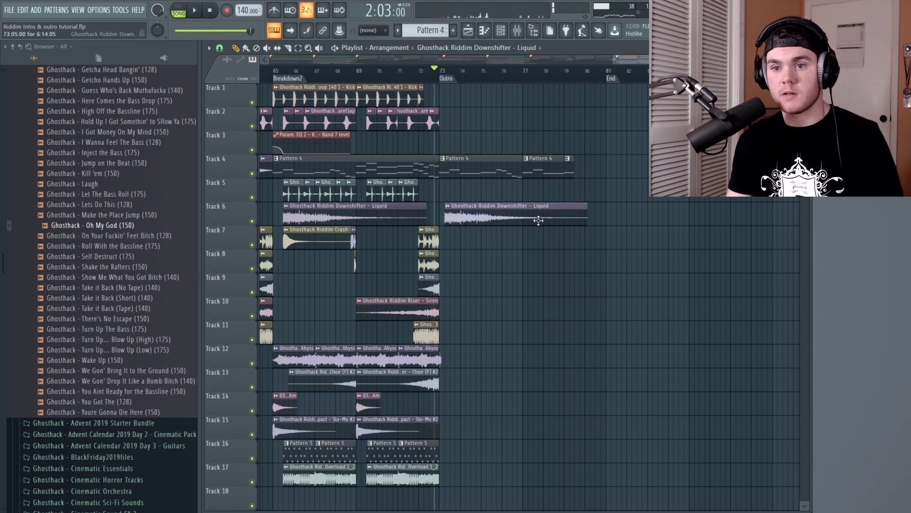
pyautogui.press('space')
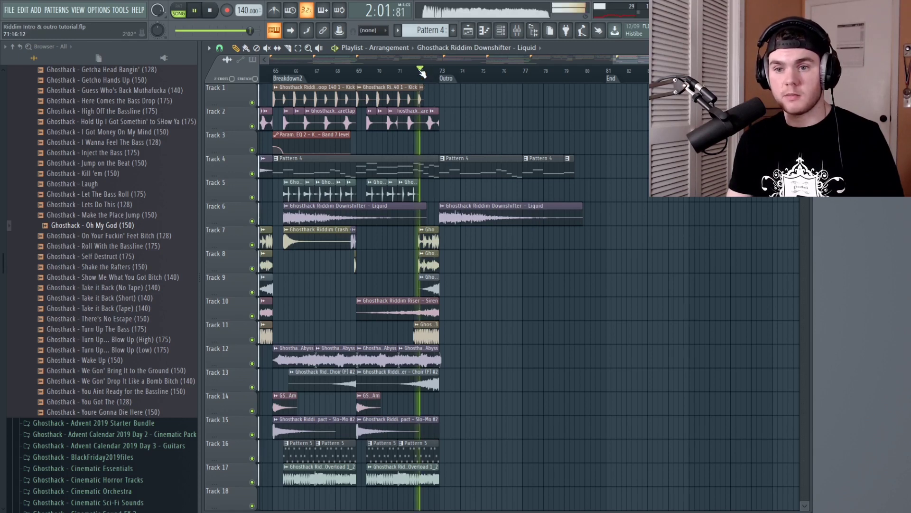
pyautogui.moveTo(411, 426); pyautogui.dragTo(492, 432)
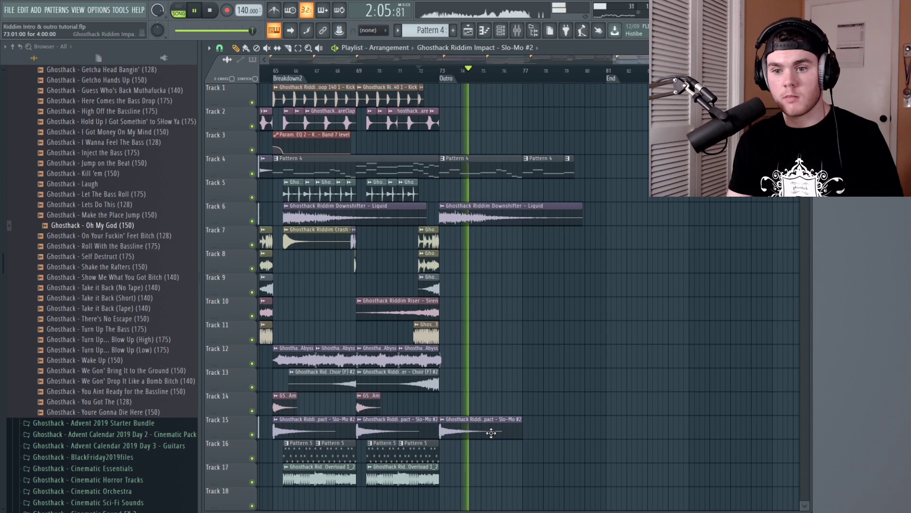
pyautogui.press('space')
pyautogui.press('space')
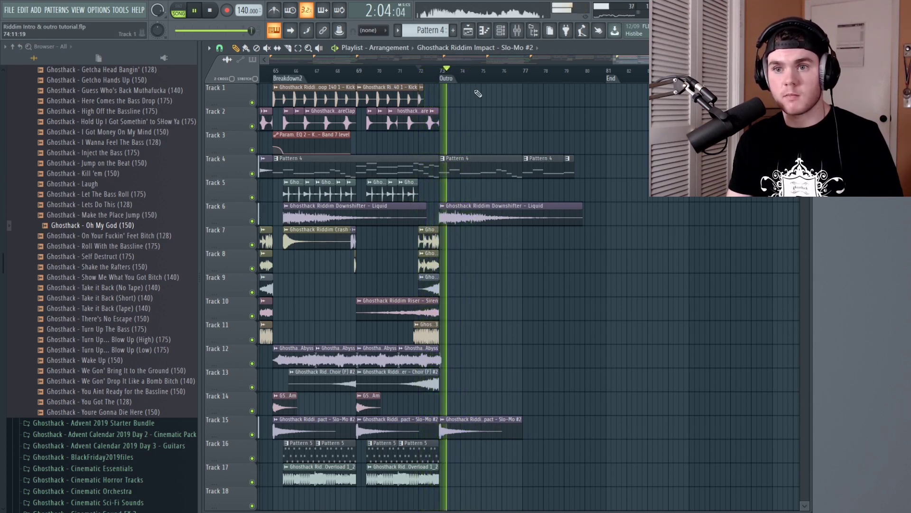
# Add the Sub Drop downlifter to Track 7 at bar 73 and listen to the transition into the Outro.
pyautogui.moveTo(716, 246); pyautogui.dragTo(710, 246)
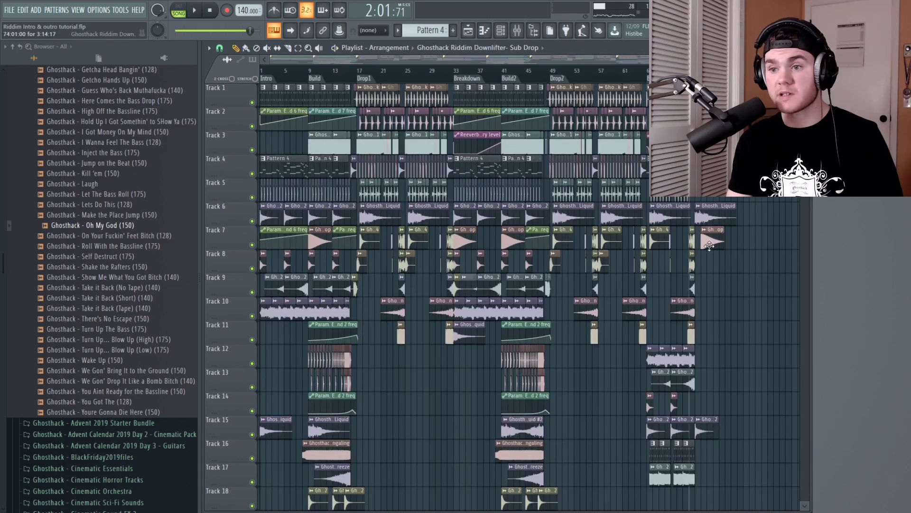
pyautogui.scroll(5, 589, 64)
pyautogui.press('space')
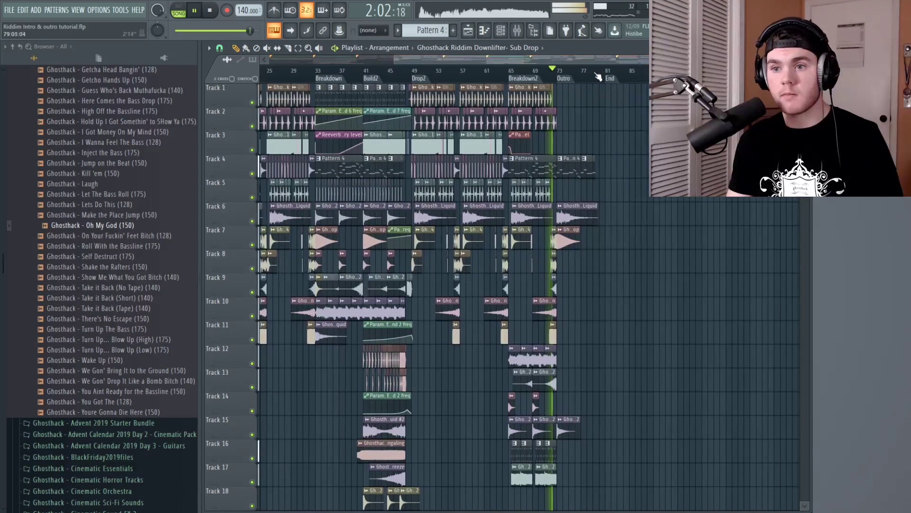
pyautogui.moveTo(580, 61); pyautogui.dragTo(643, 61)
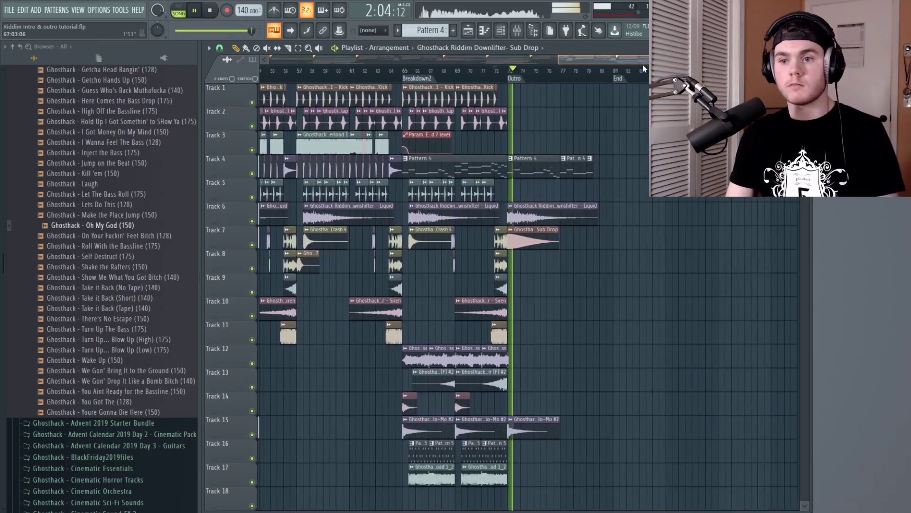
# Extend the Abyss drone clips on Track 12 through the Outro and remove the last copy so they end at bar 79.
pyautogui.scroll(1, 570, 65)
pyautogui.scroll(2, 569, 79)
pyautogui.moveTo(485, 363); pyautogui.dragTo(569, 362)
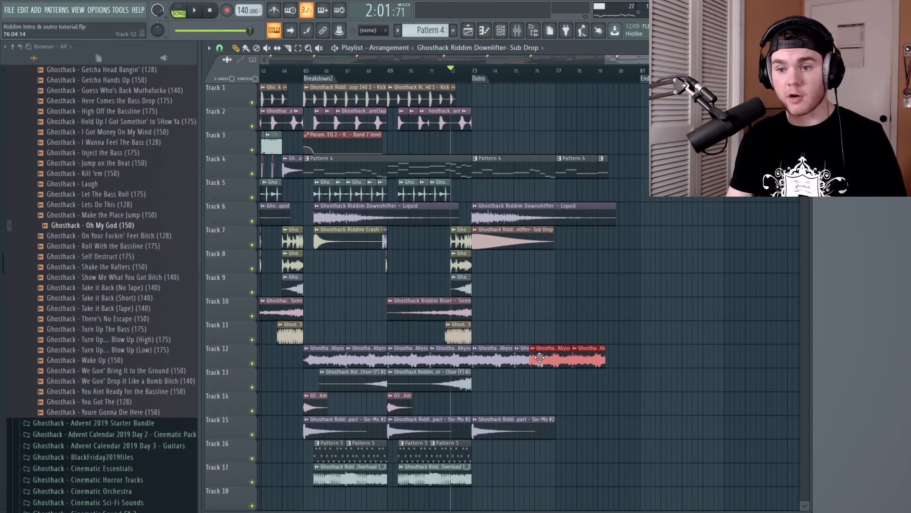
pyautogui.press('space')
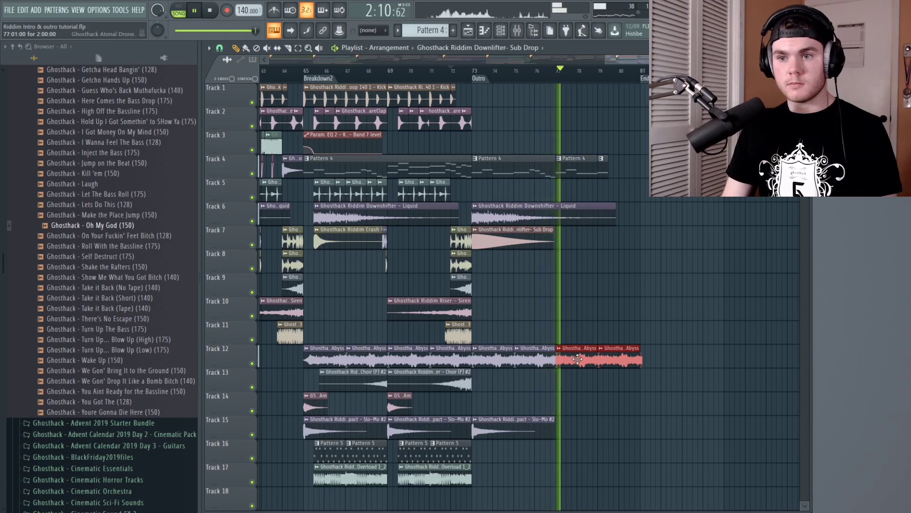
pyautogui.rightClick(614, 360)
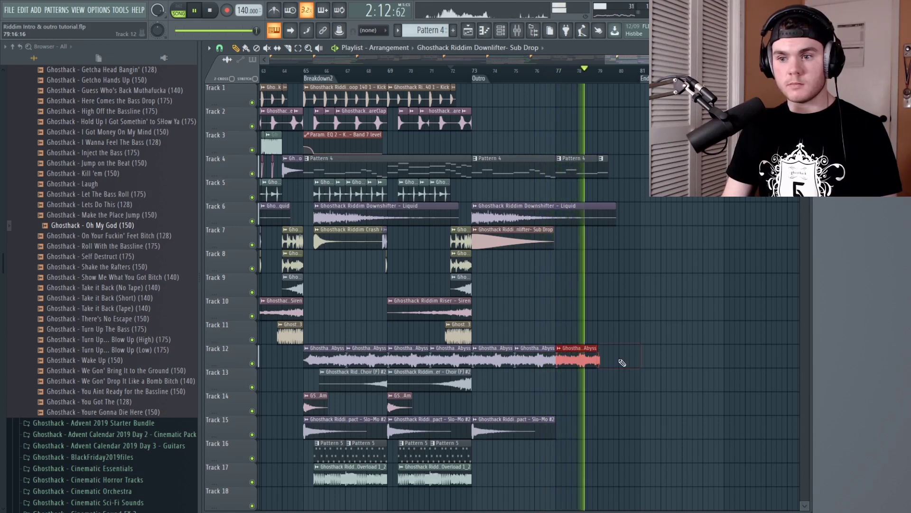
# Add Ghosthack Riddim Impact - Ominous to Track 7 at bar 79 and set its volume to 23% while listening to the ending.
pyautogui.press('space')
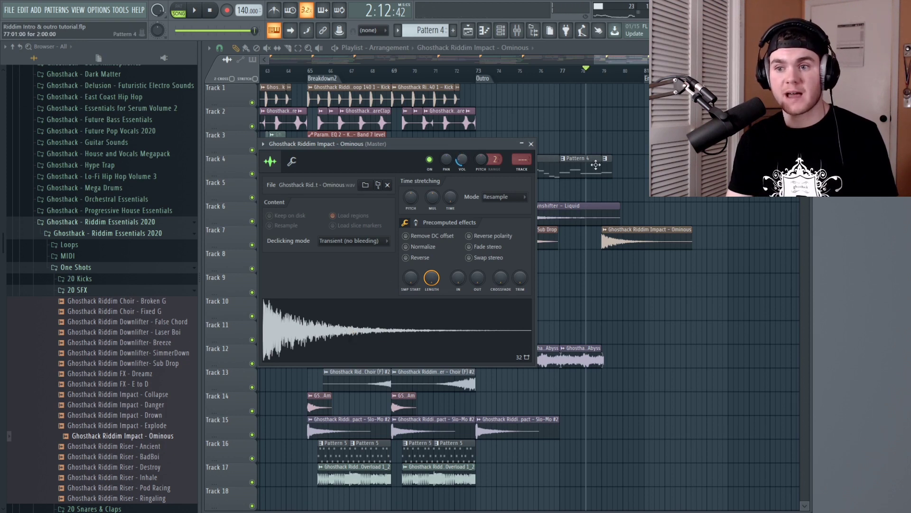
pyautogui.click(564, 79)
pyautogui.press('space')
pyautogui.doubleClick(607, 230)
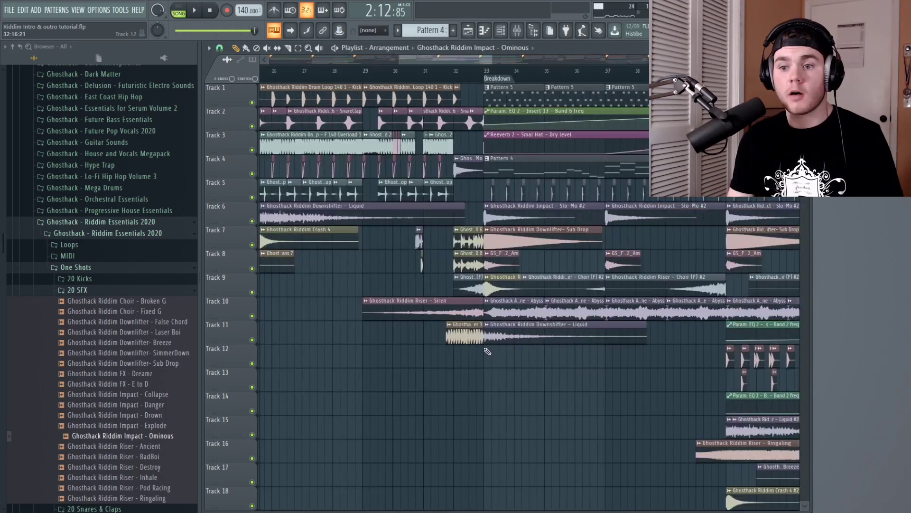
# Delete all clips of Drop1's second half, from bar 25 to bar 33, on Tracks 1 to 11.
pyautogui.moveTo(485, 350); pyautogui.dragTo(480, 103)
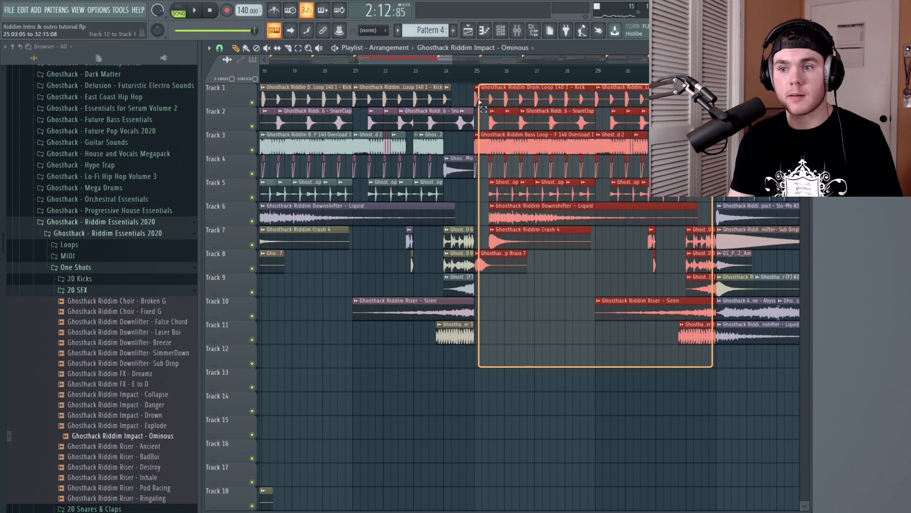
pyautogui.moveTo(477, 97); pyautogui.dragTo(476, 93)
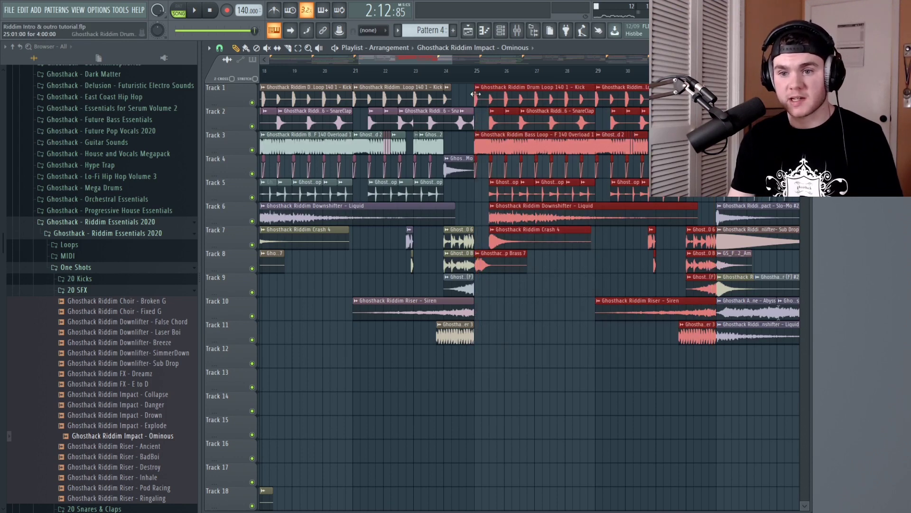
pyautogui.press('Delete')
pyautogui.scroll(-5, 544, 79)
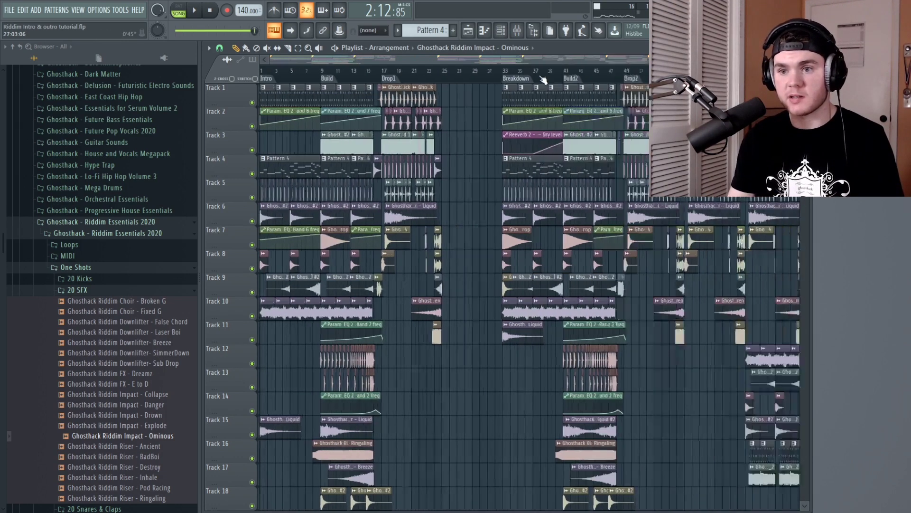